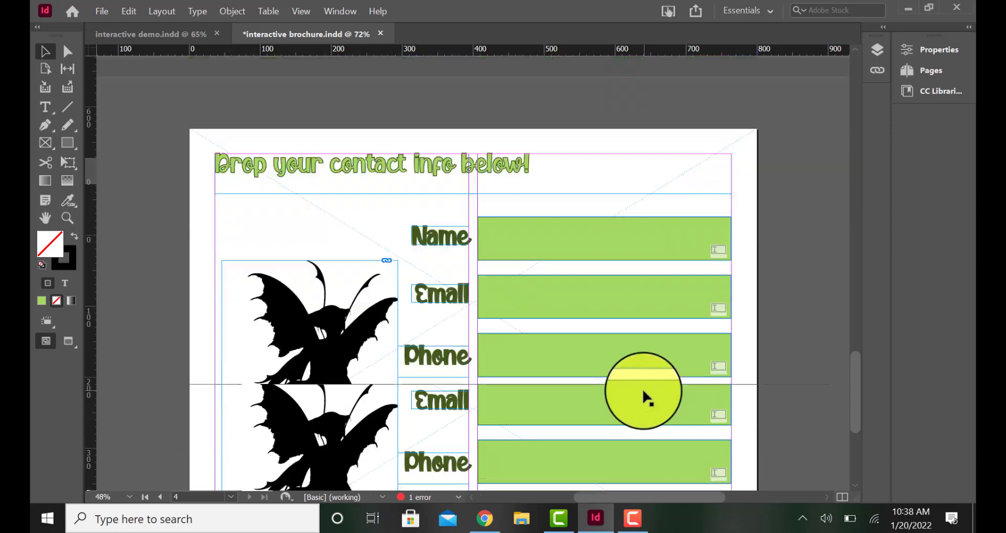
Step: Review the finished brochure's pages from the contact form back to the cover
scroll(781, 377, "up", 2)
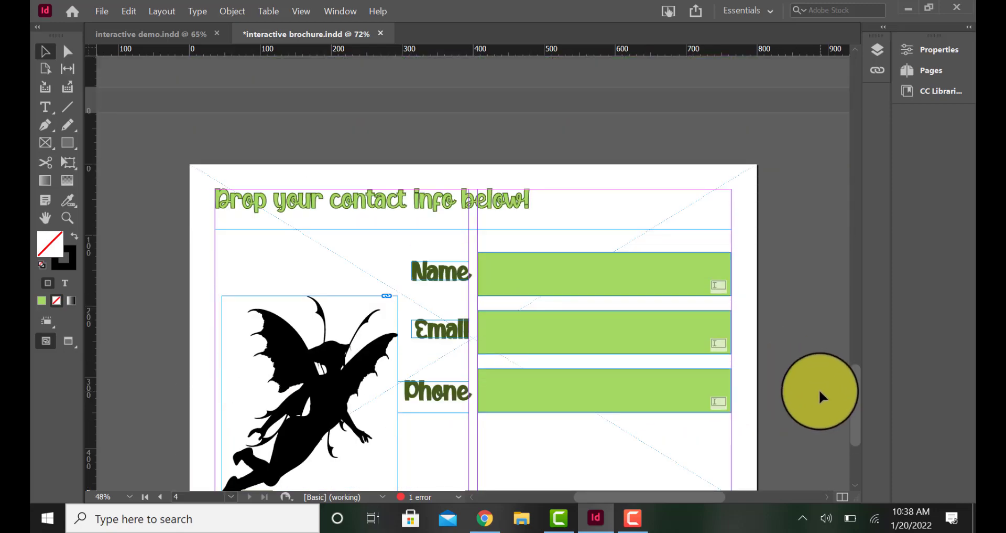
scroll(821, 392, "up", 6)
scroll(818, 391, "up", 7)
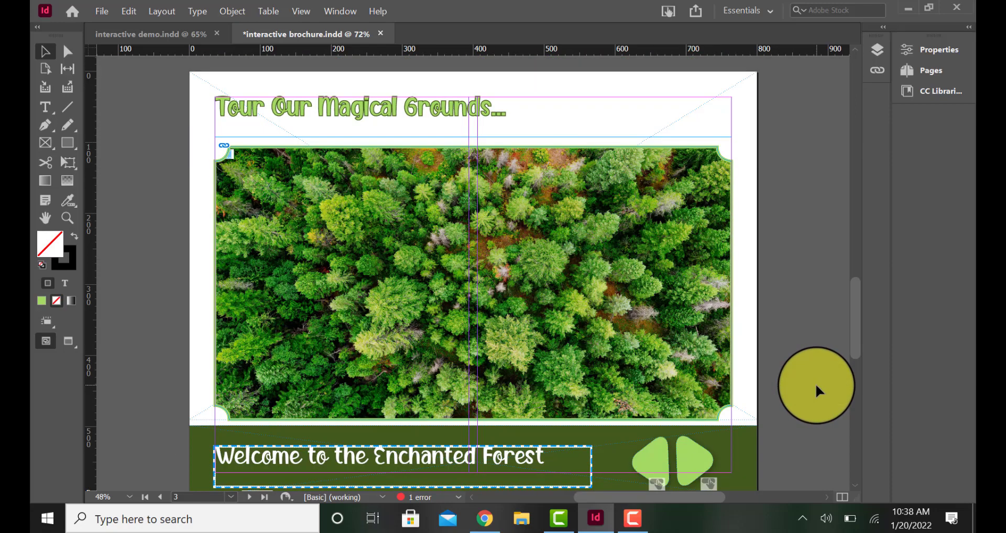
scroll(818, 390, "up", 8)
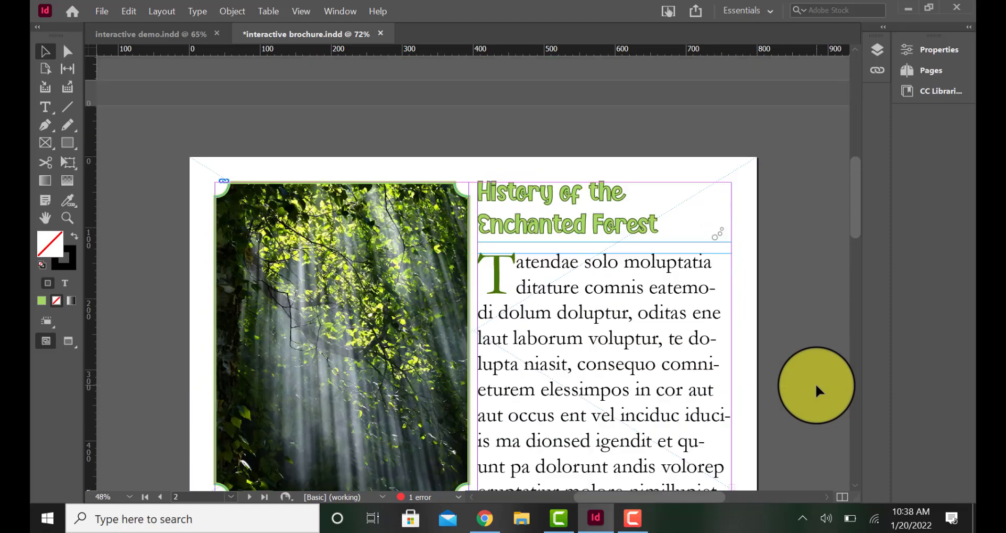
scroll(818, 391, "up", 6)
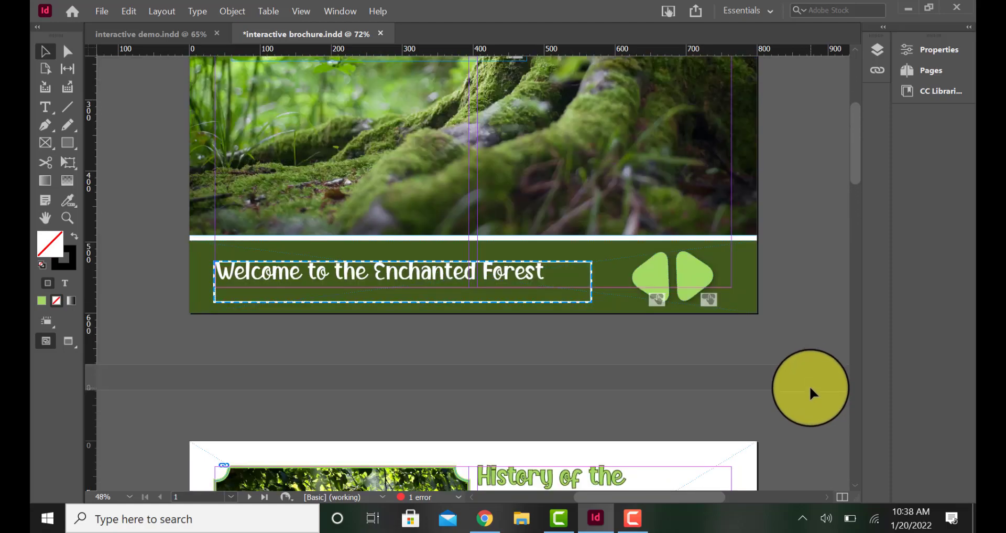
scroll(811, 394, "up", 5)
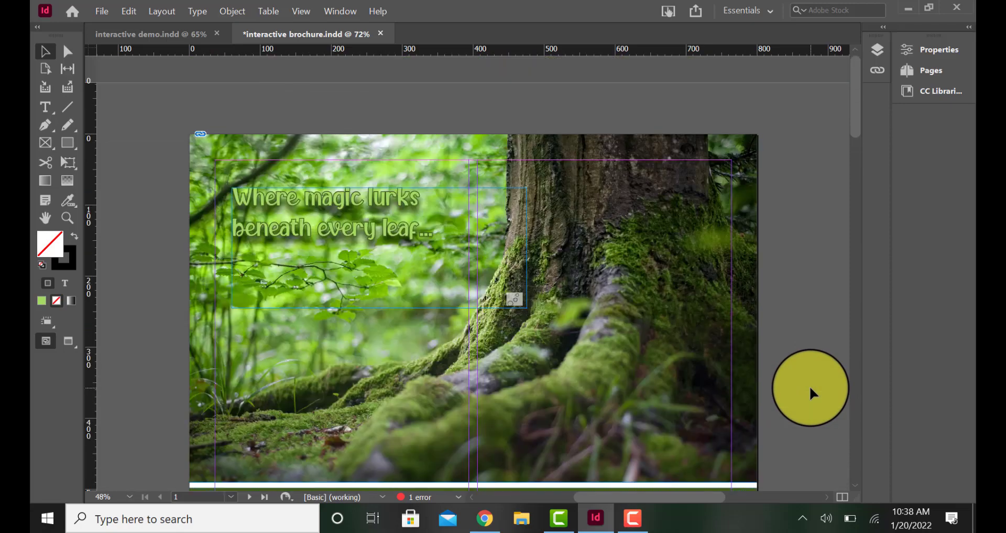
left_click(95, 9)
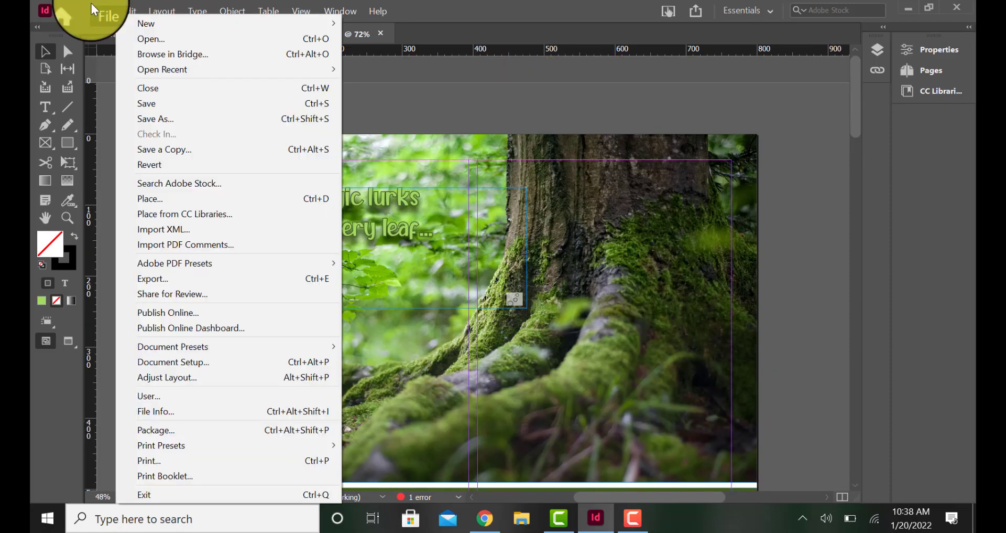
left_click(845, 121)
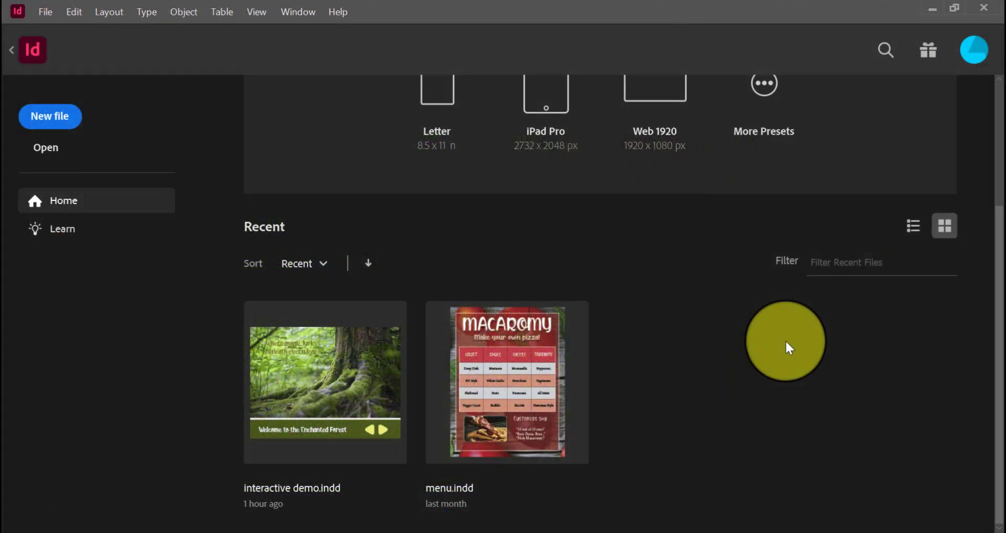
Step: Create a web document named "interactive brochure" from the 800 x 600 preset with 4 pages and 2 columns
left_click(44, 125)
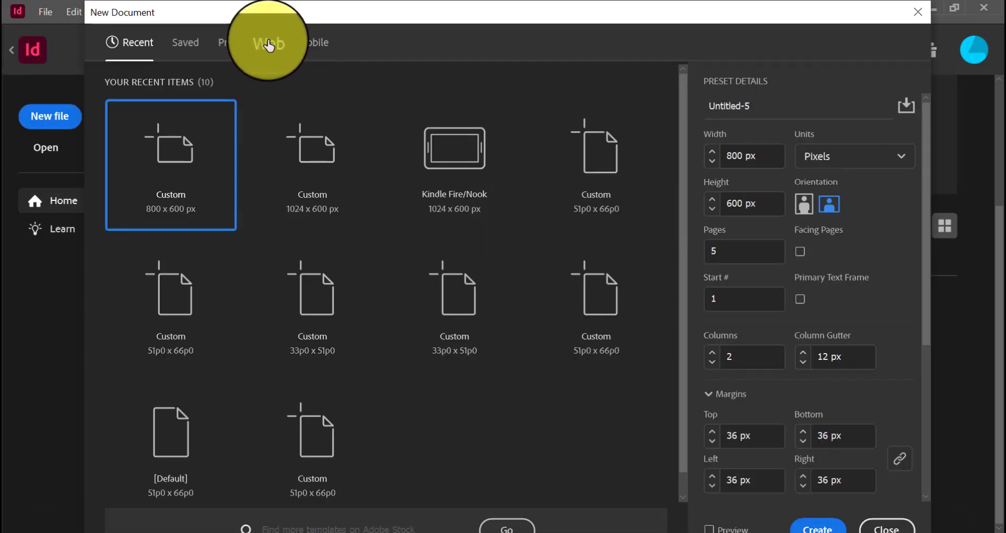
left_click(269, 49)
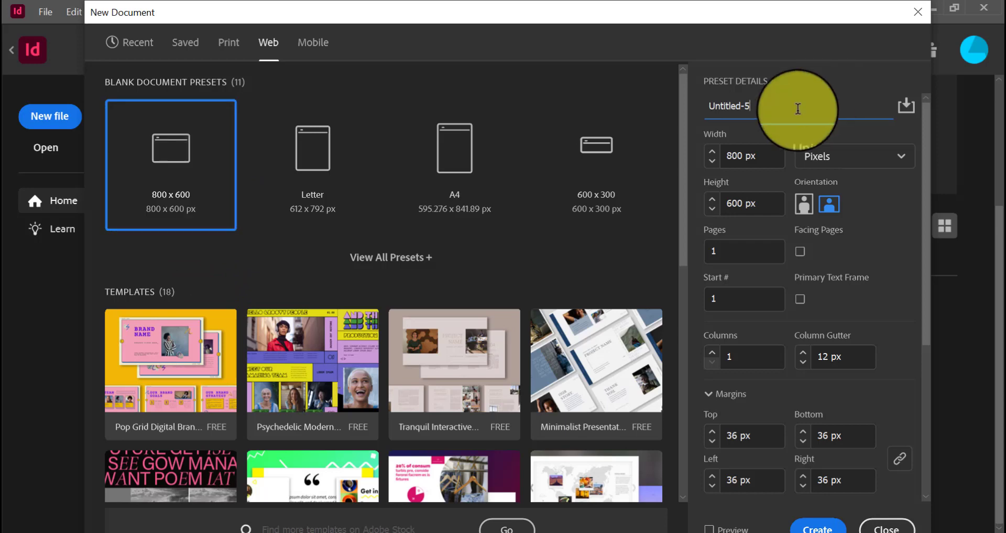
left_click_drag(798, 106, 681, 105)
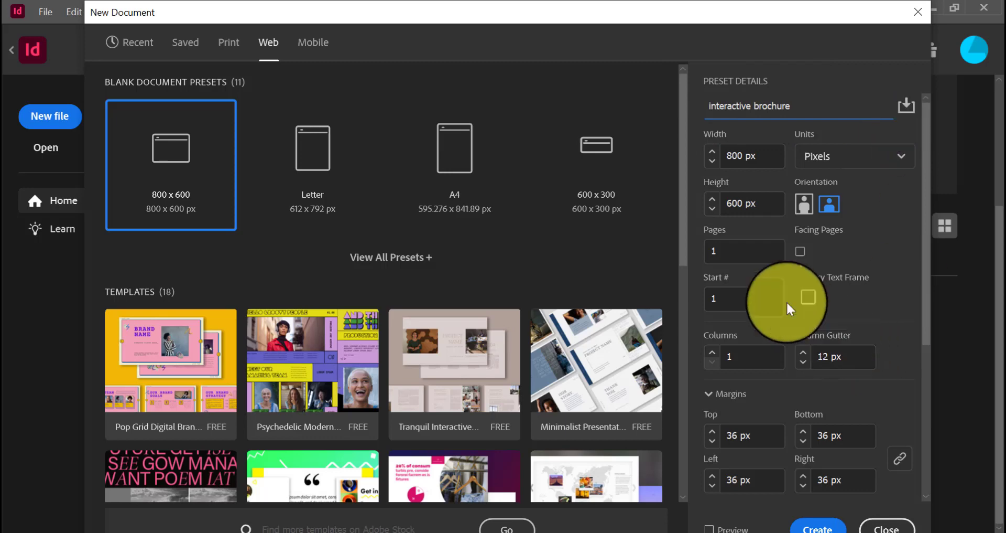
left_click(714, 248)
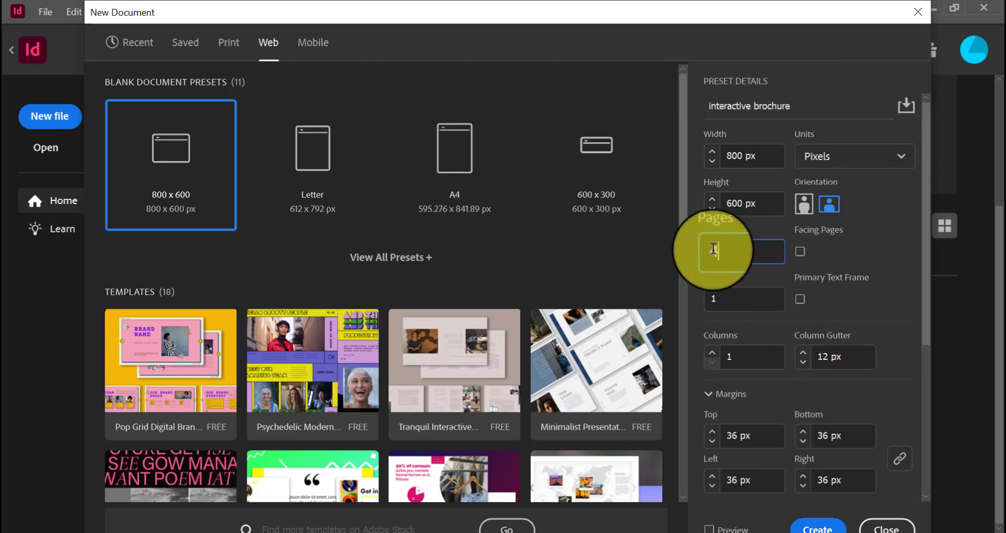
left_click(711, 351)
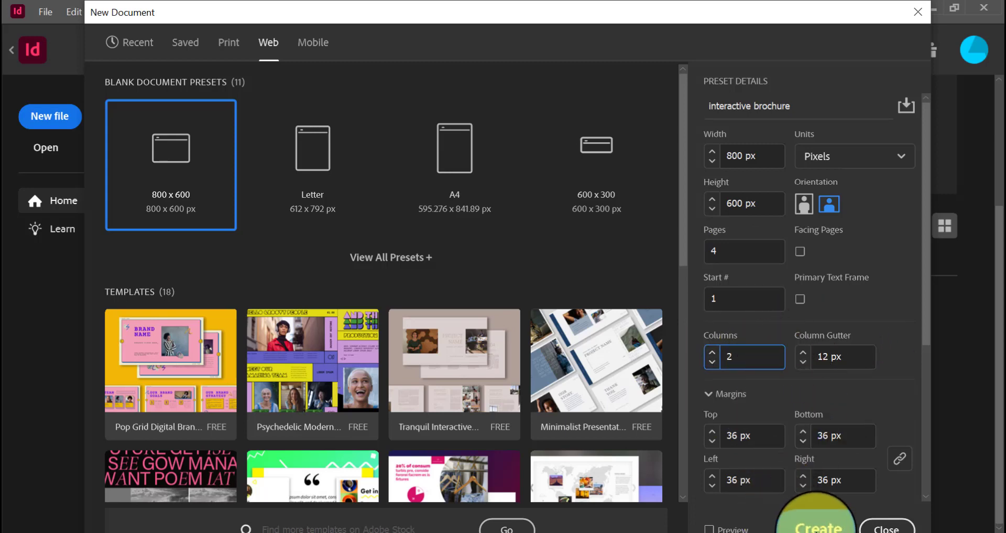
left_click(816, 528)
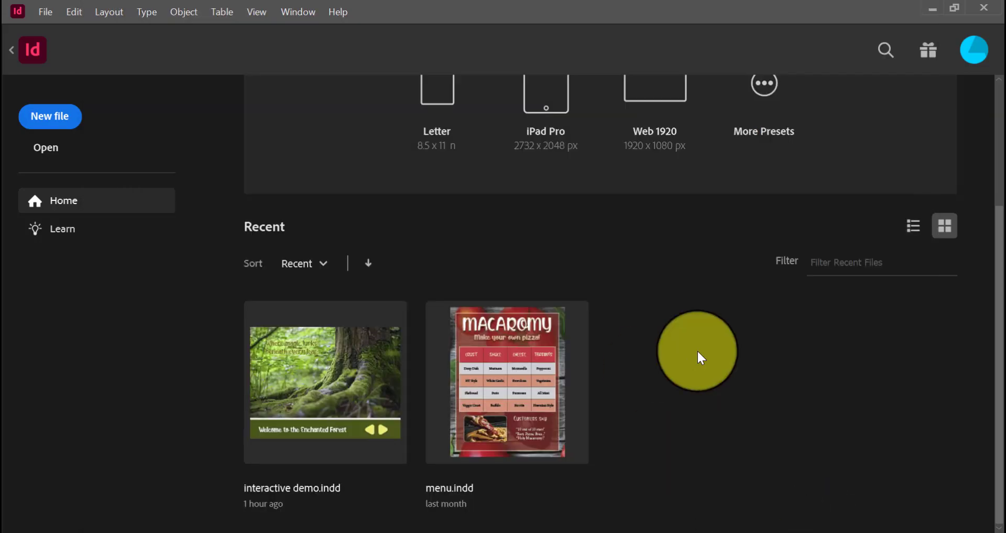
Step: Look over the new document's blank pages and open the A-Master page for editing
scroll(731, 245, "down", 5)
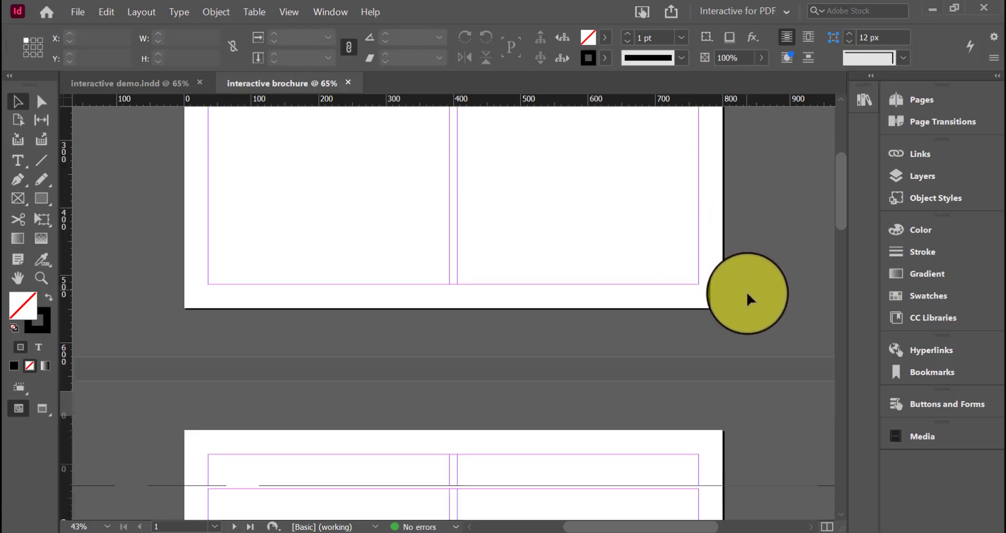
scroll(766, 347, "up", 5)
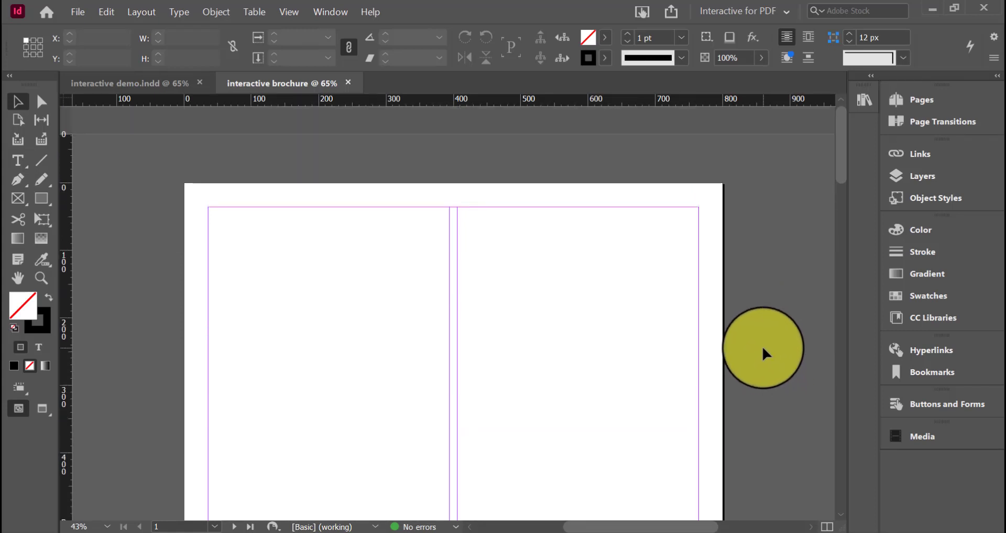
scroll(576, 419, "down", 2)
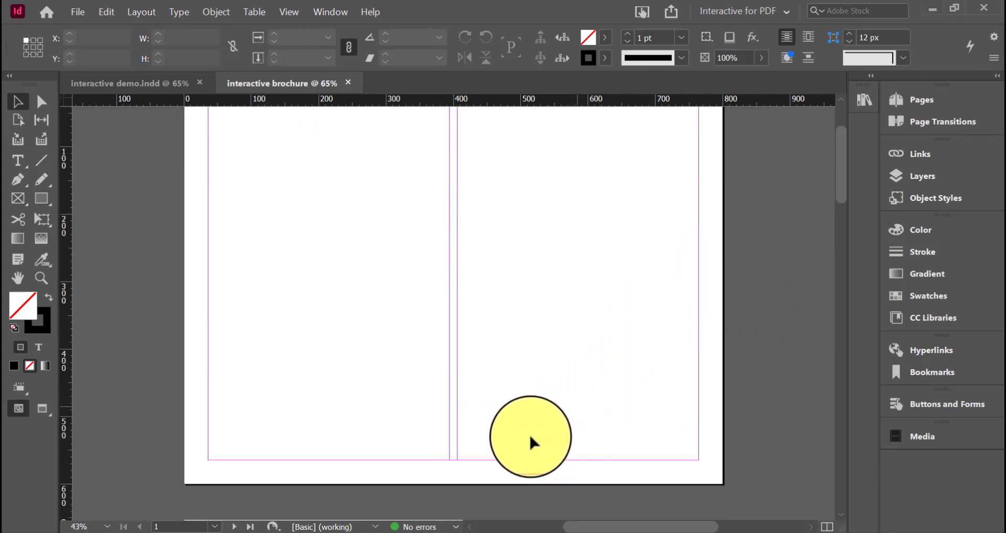
scroll(576, 443, "down", 1)
scroll(756, 479, "up", 2)
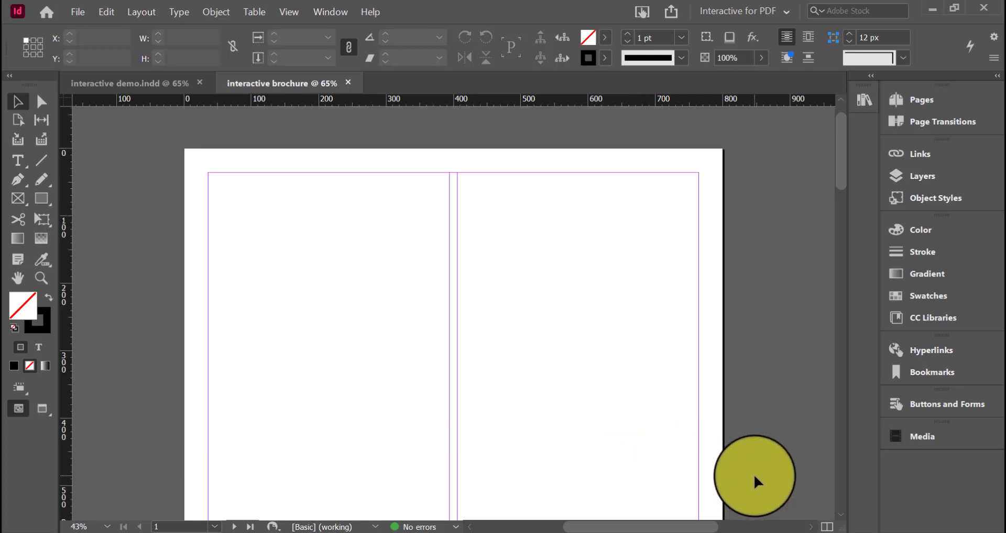
scroll(756, 480, "up", 1)
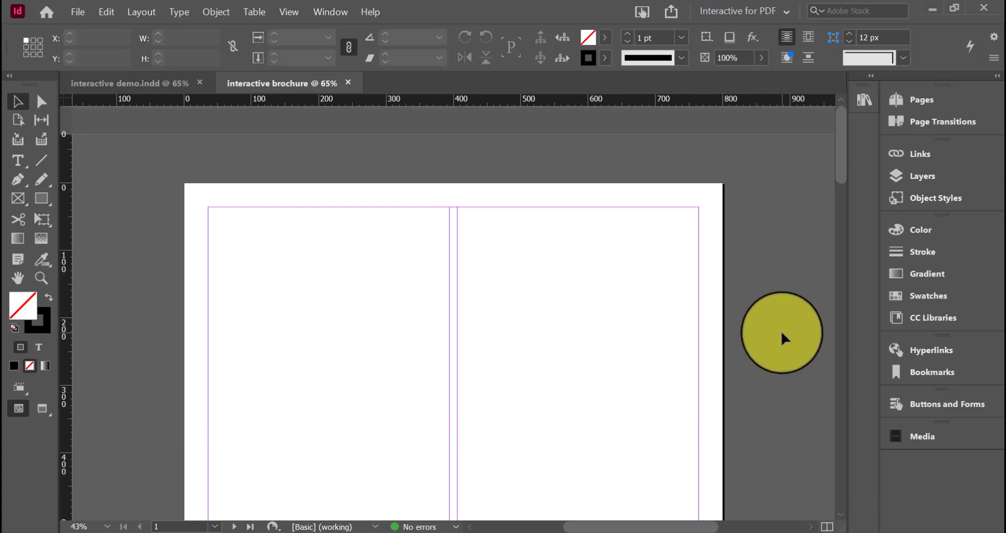
left_click(955, 103)
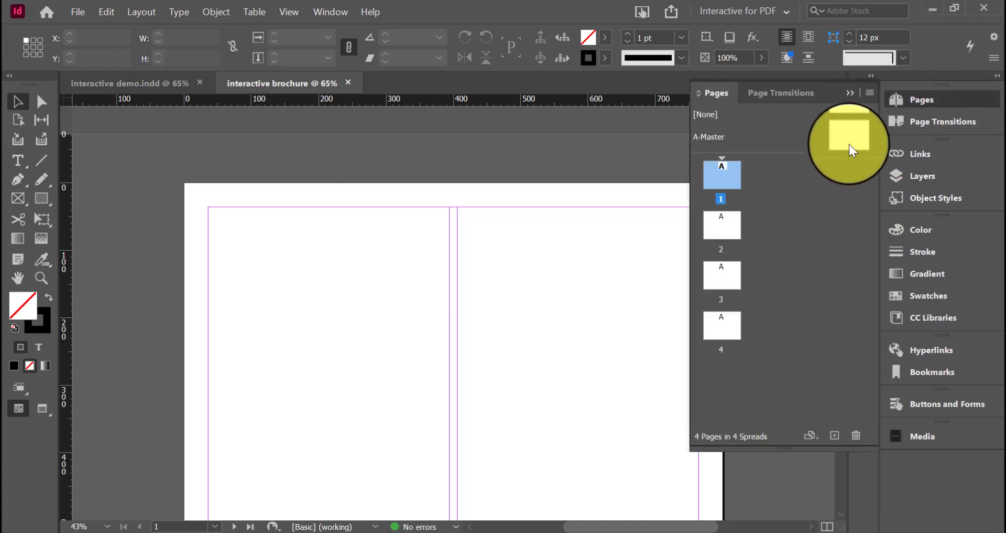
left_click(708, 138)
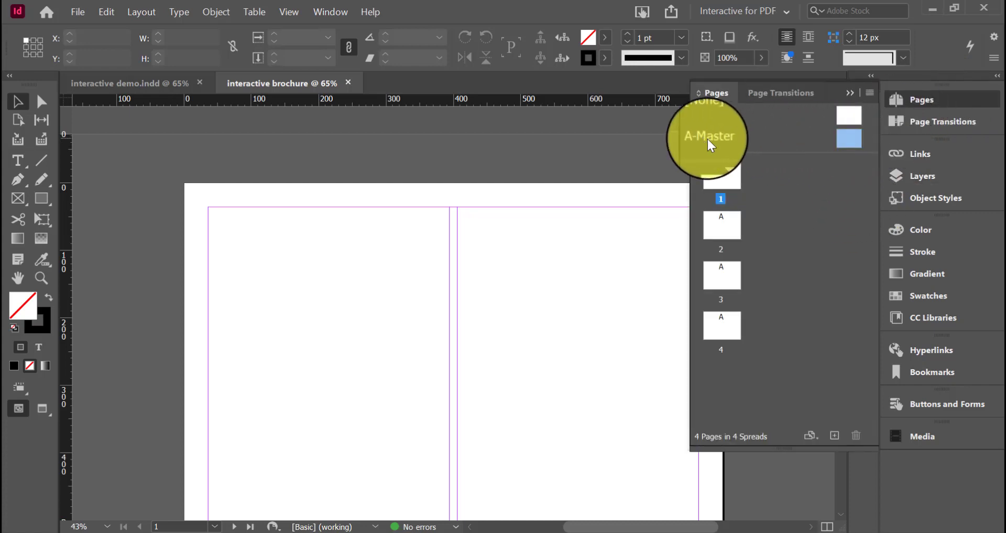
double_click(859, 144)
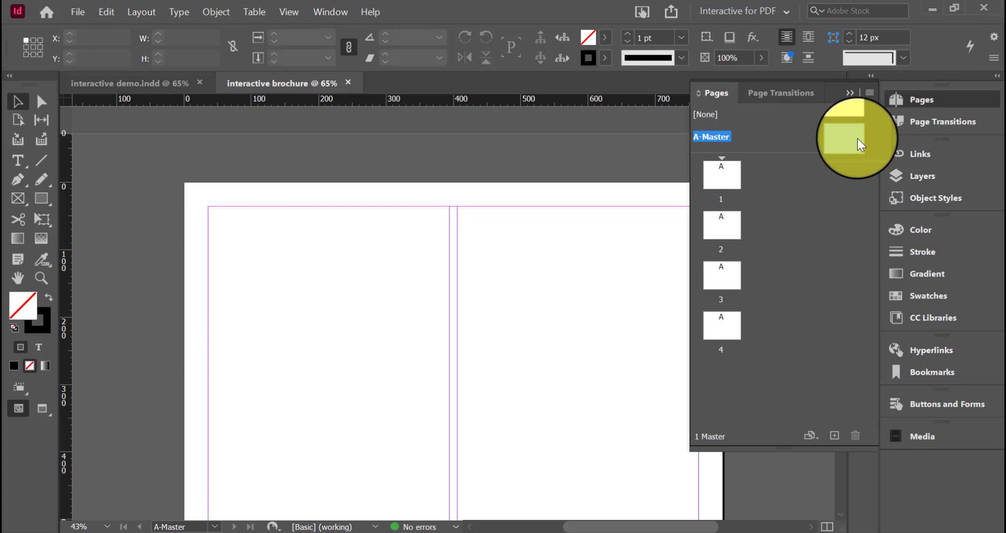
scroll(805, 494, "down", 2)
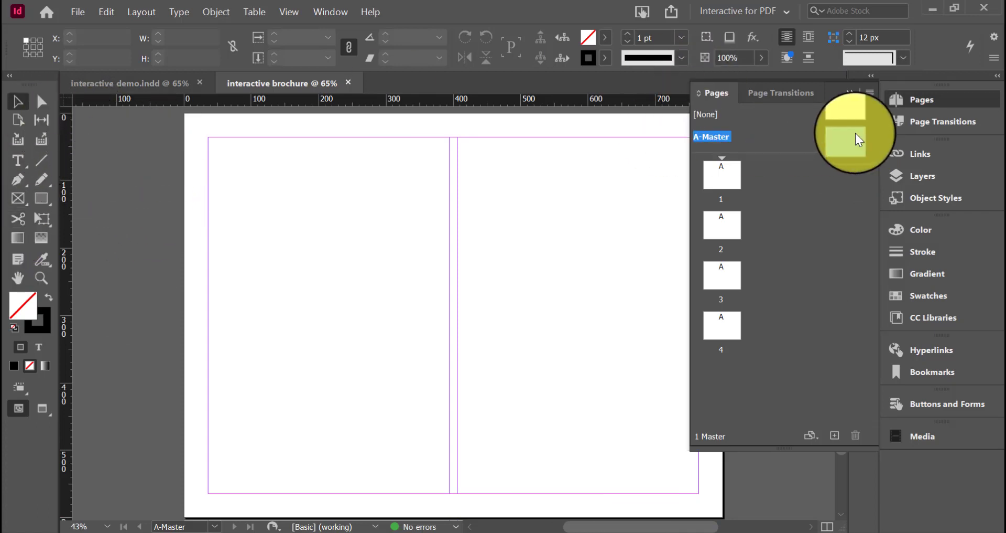
left_click(849, 92)
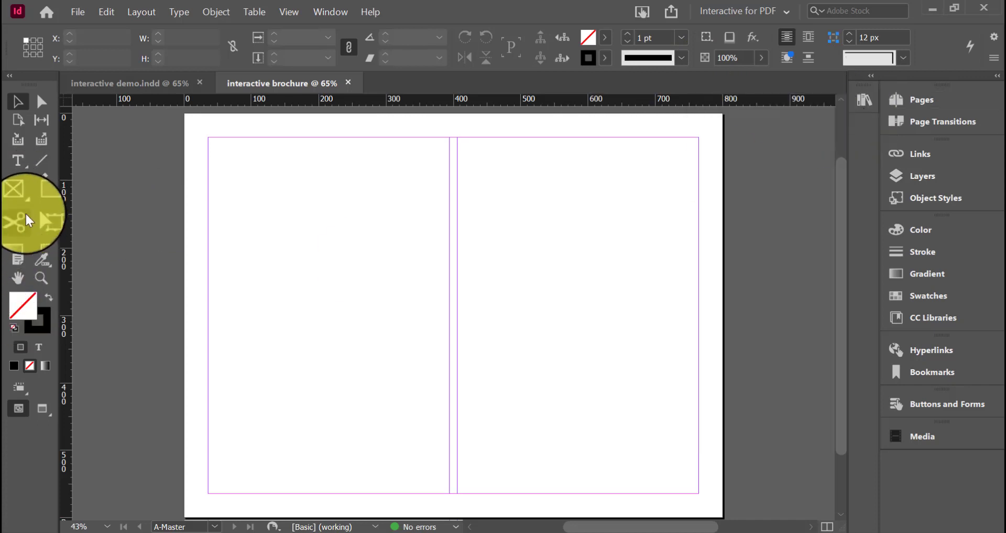
Step: Draw a rectangular frame 800 px wide and about 490 px high from the master page's top-left corner
left_click(19, 198)
left_click_drag(185, 114, 726, 451)
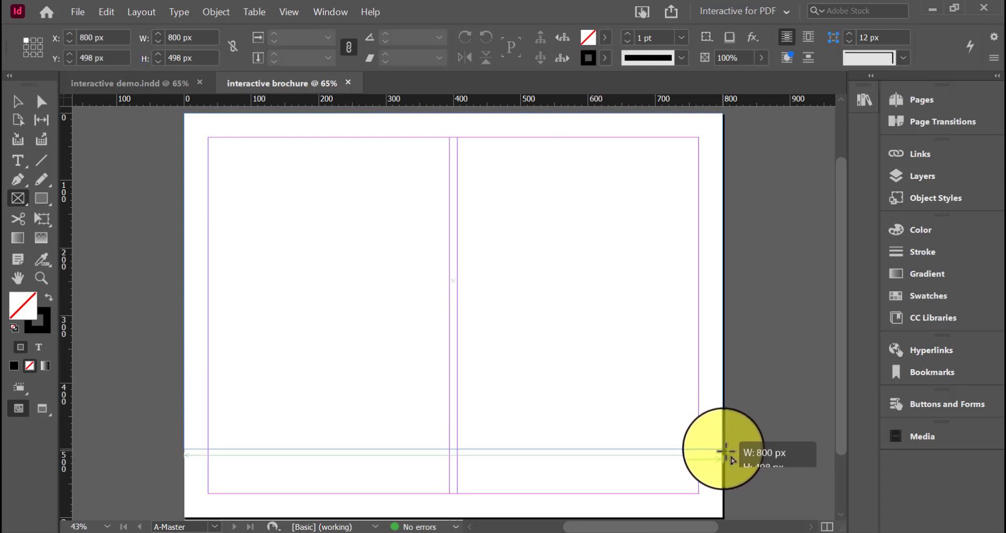
left_click_drag(726, 451, 728, 446)
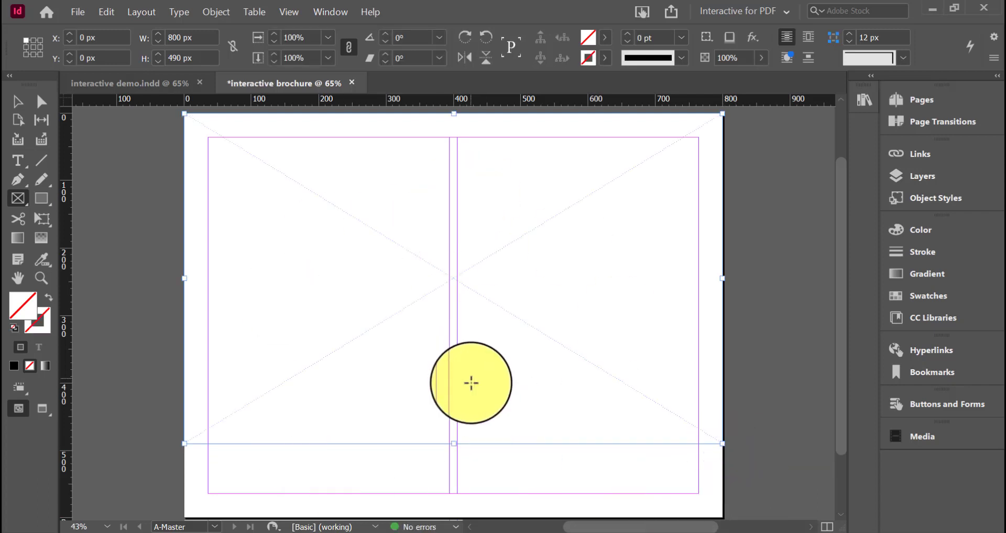
Step: Draw a second full-width frame about 102 px high along the master page's bottom edge, leaving a small gap below the first
scroll(471, 383, "down", 1)
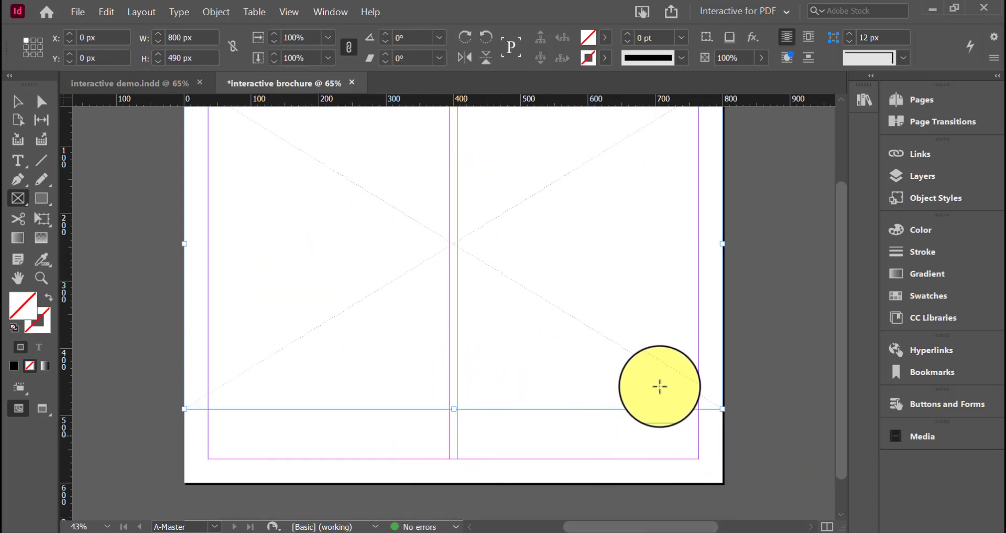
scroll(660, 387, "up", 1)
scroll(660, 386, "down", 2)
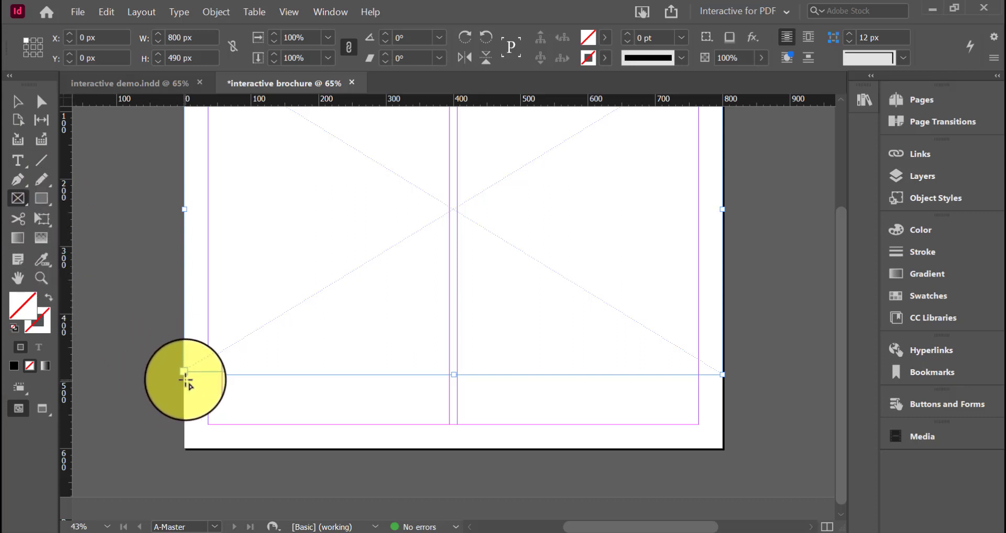
mouse_move(184, 379)
left_mouse_down()
mouse_move(517, 465)
mouse_move(722, 448)
left_mouse_up()
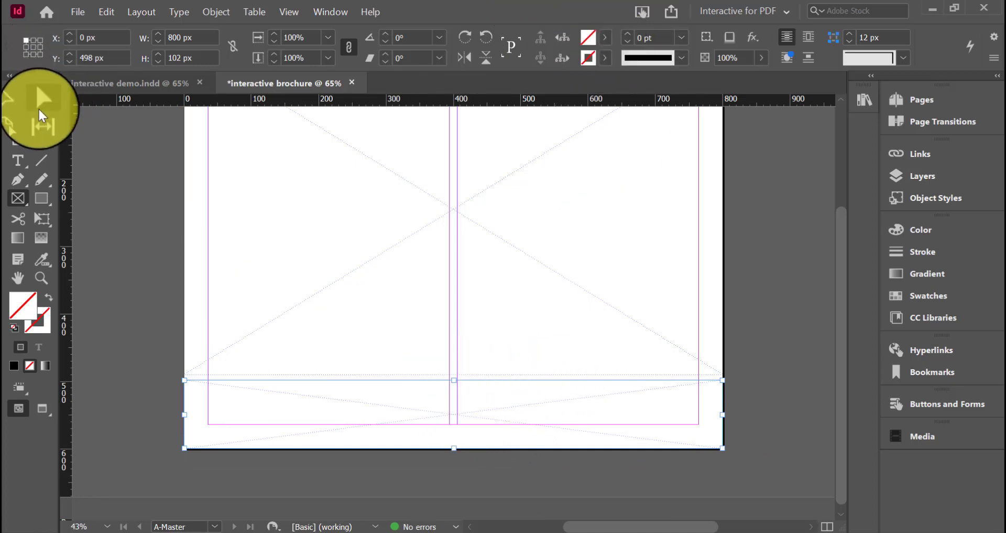
Step: Fill the bottom frame on the master page with the RGB Green swatch
left_click(23, 101)
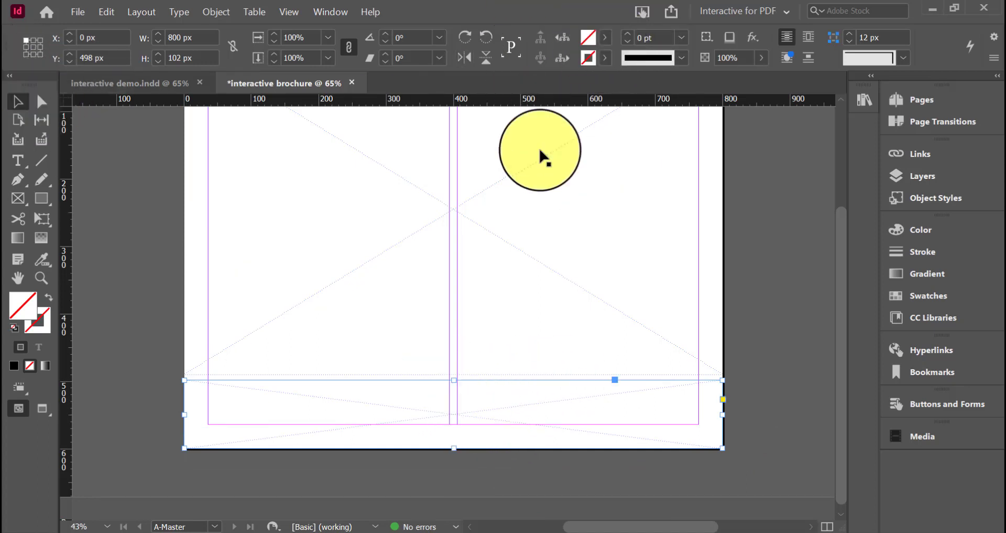
left_click(607, 38)
scroll(619, 160, "down", 1)
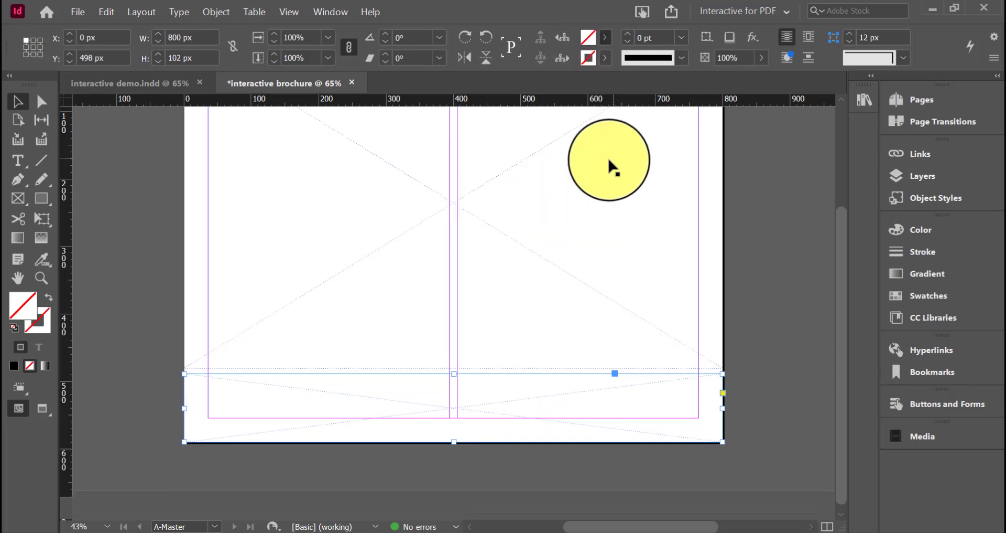
left_click(606, 37)
scroll(503, 157, "down", 1)
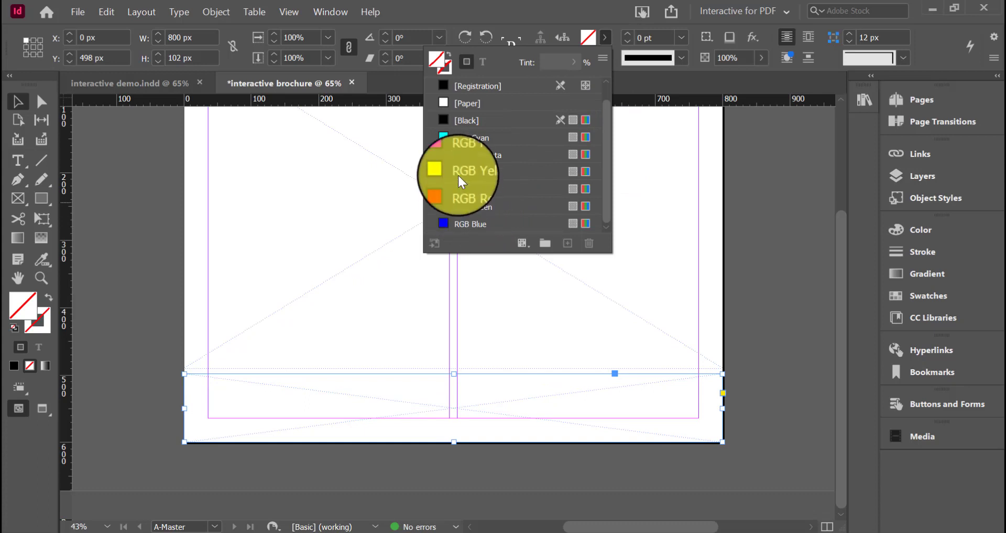
left_click(452, 208)
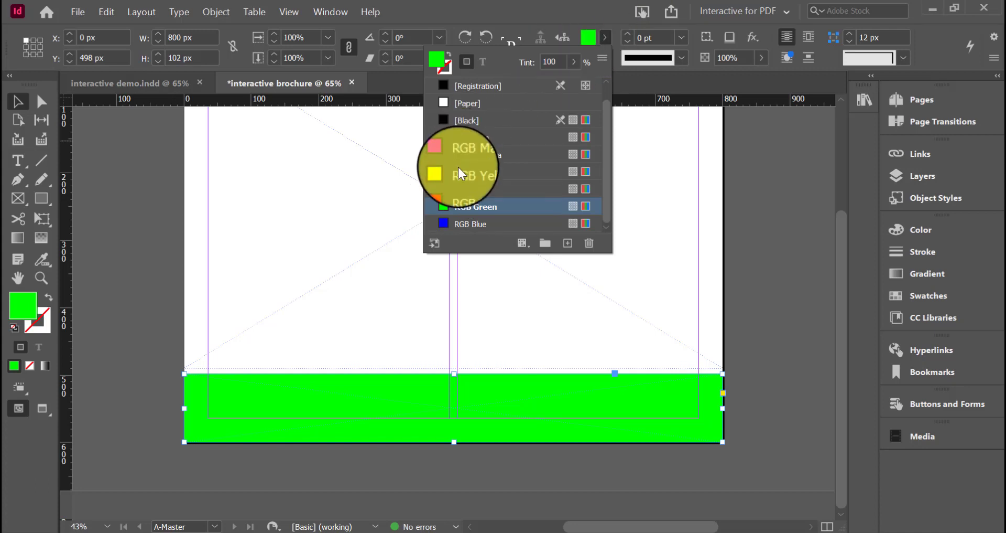
left_click(604, 7)
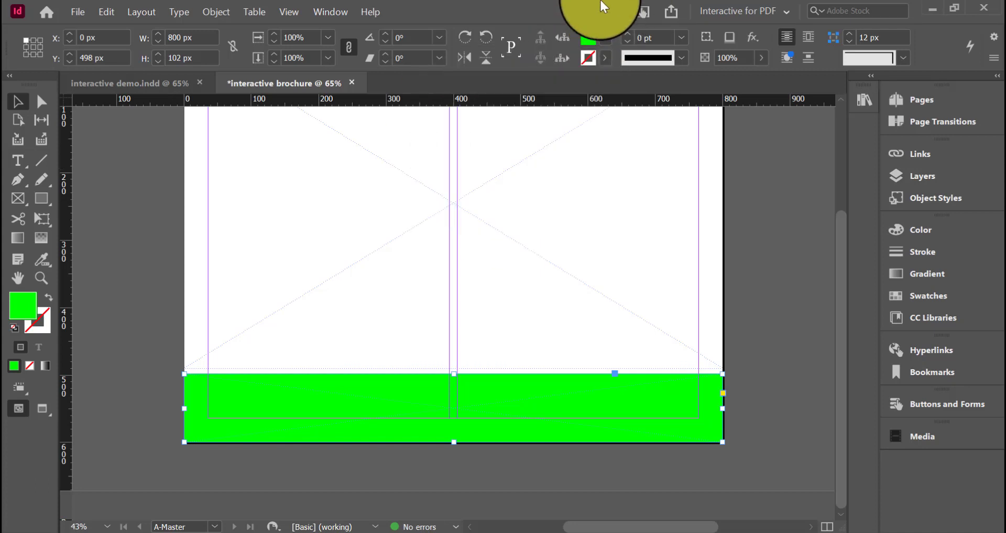
Step: Change the bottom frame's fill to a custom dark green, RGB 0, 127, 73
left_click(590, 42, "shift")
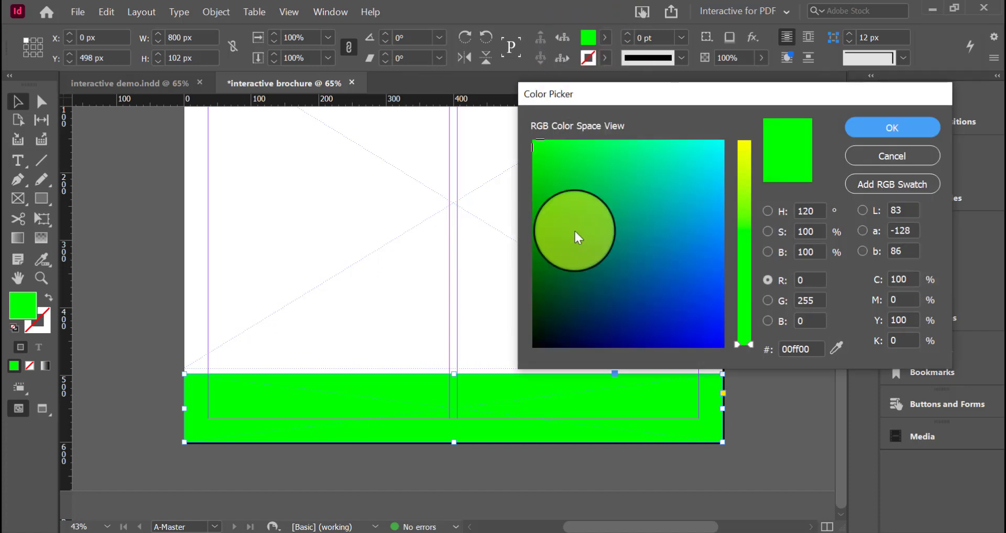
left_click(603, 245)
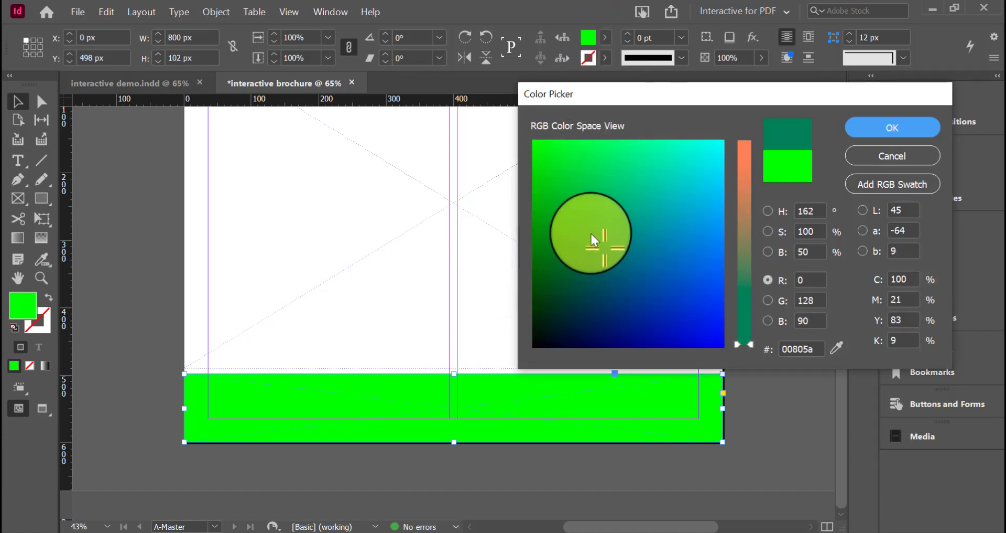
mouse_move(592, 235)
left_mouse_down()
mouse_move(606, 209)
mouse_move(626, 217)
mouse_move(597, 218)
left_mouse_up()
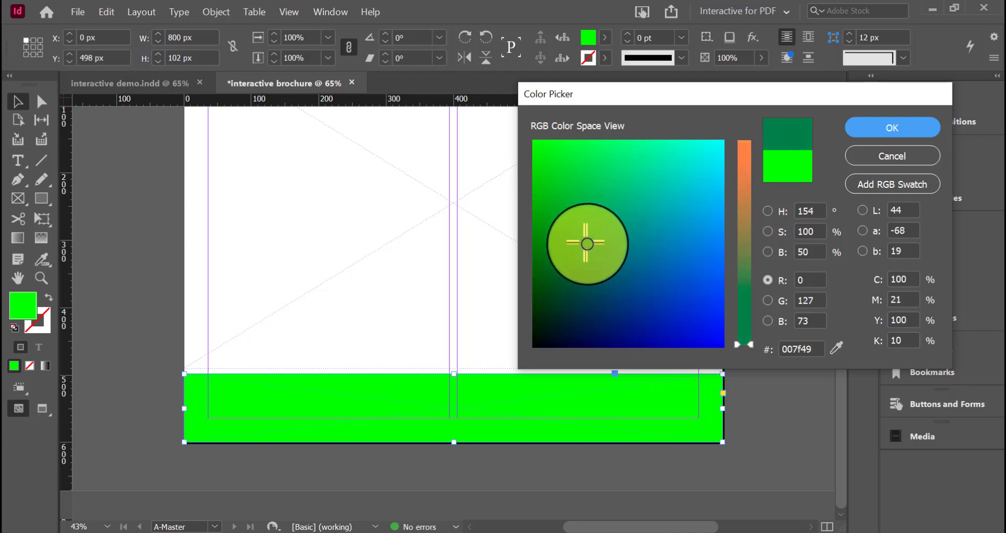
left_click(892, 127)
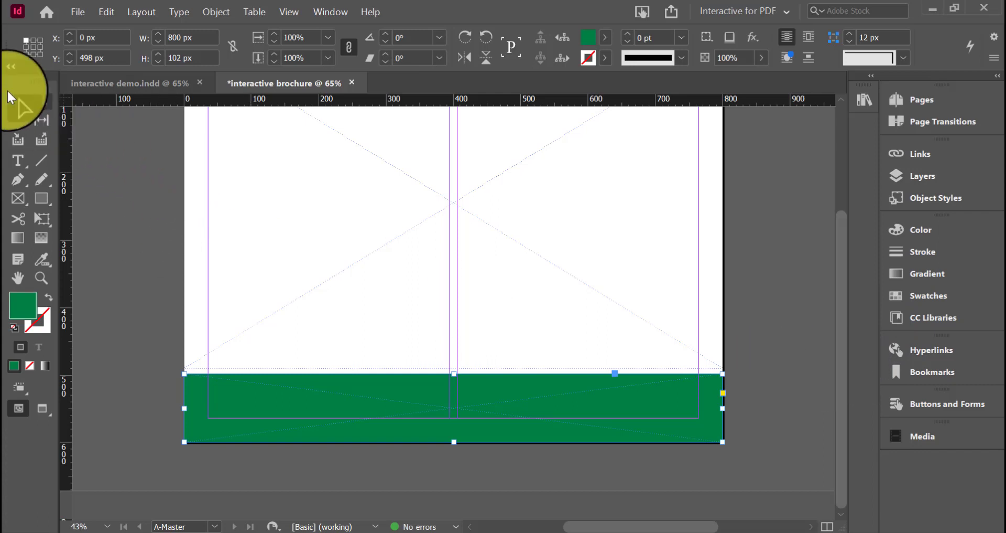
left_click(773, 430)
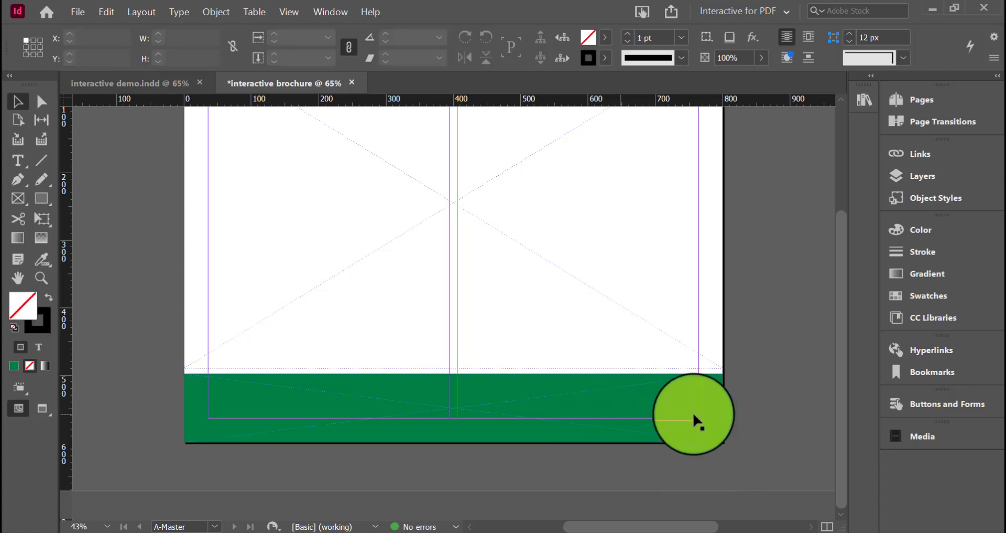
left_click(655, 422)
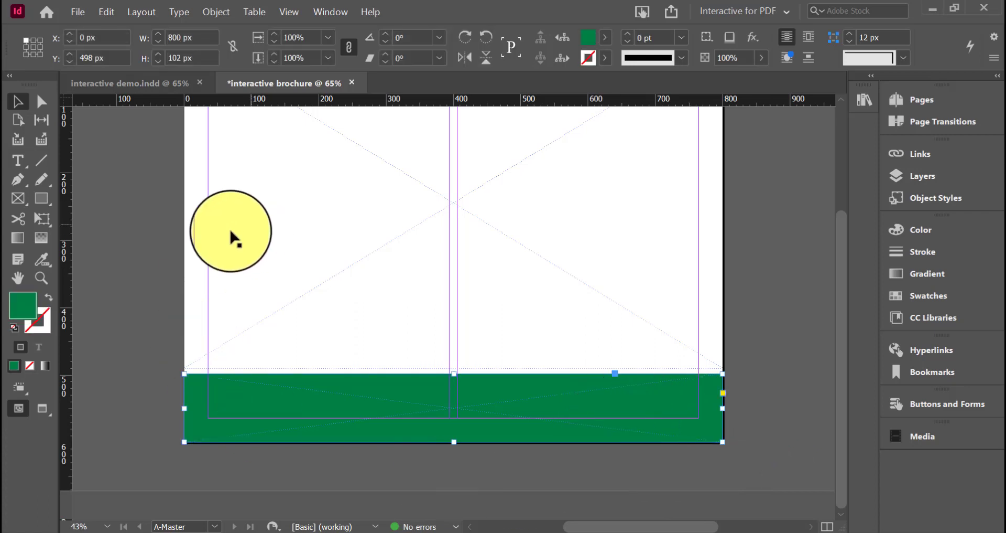
left_click(151, 259)
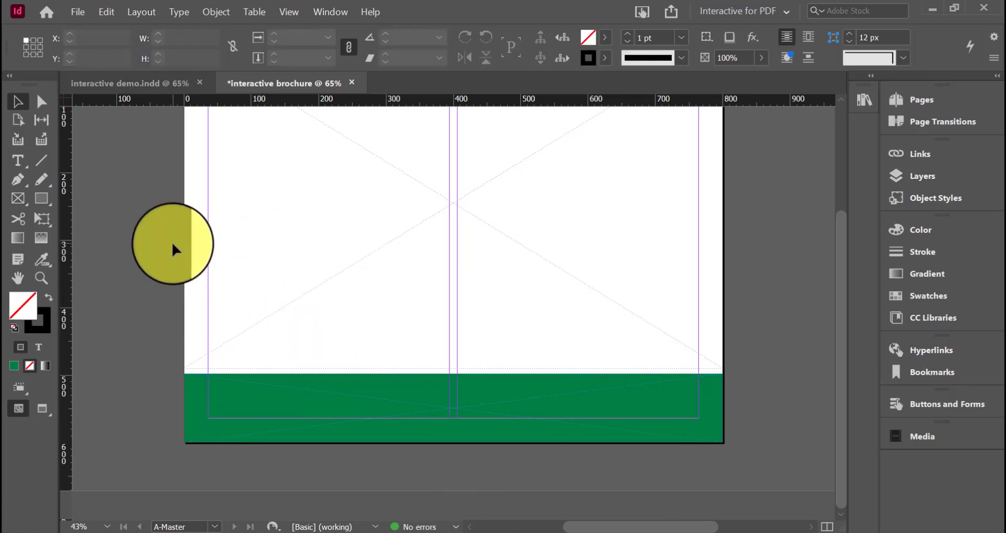
Step: Draw a three-sided polygon about 92 px wide and 64 px high, overlapping the footer bar's upper edge just right of the page centre
left_click(41, 203)
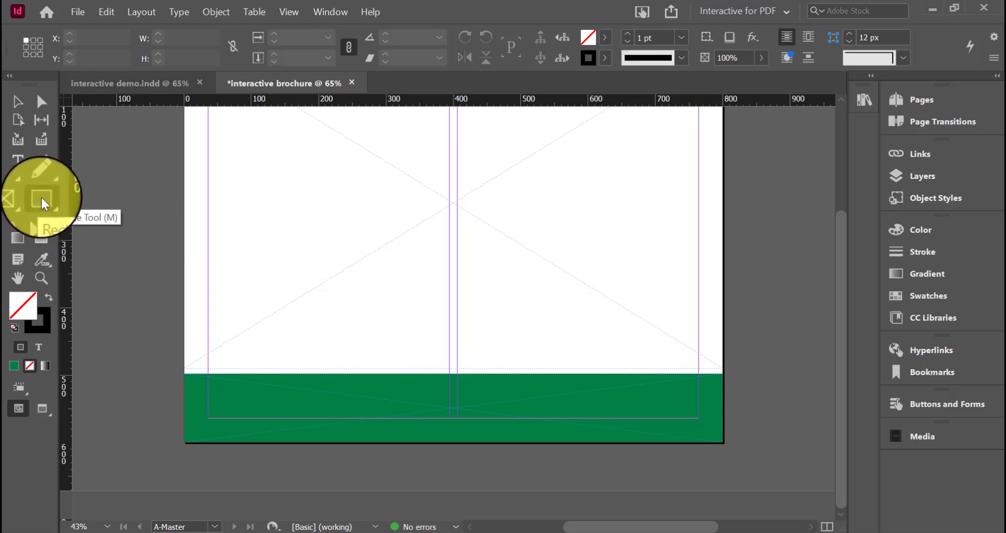
left_click(41, 204)
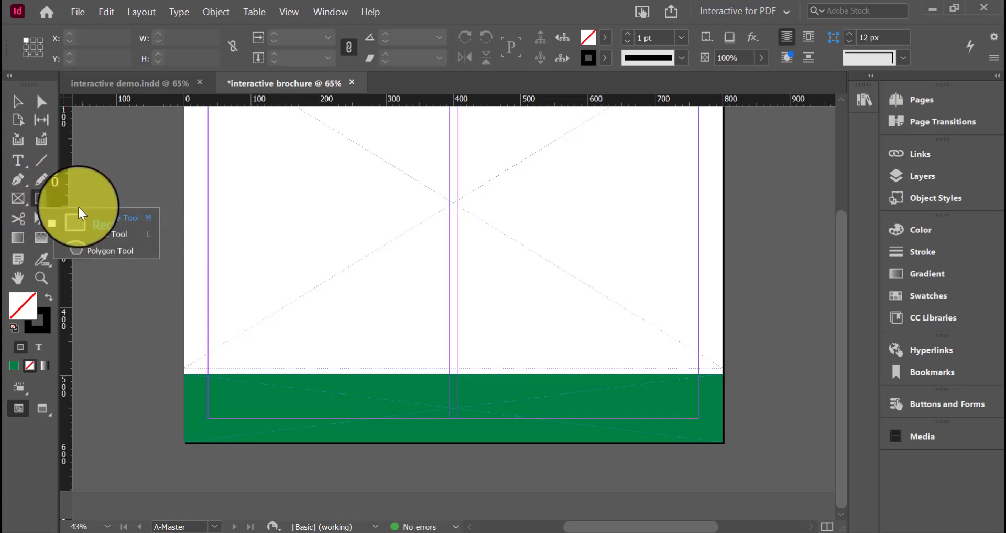
left_click(105, 250)
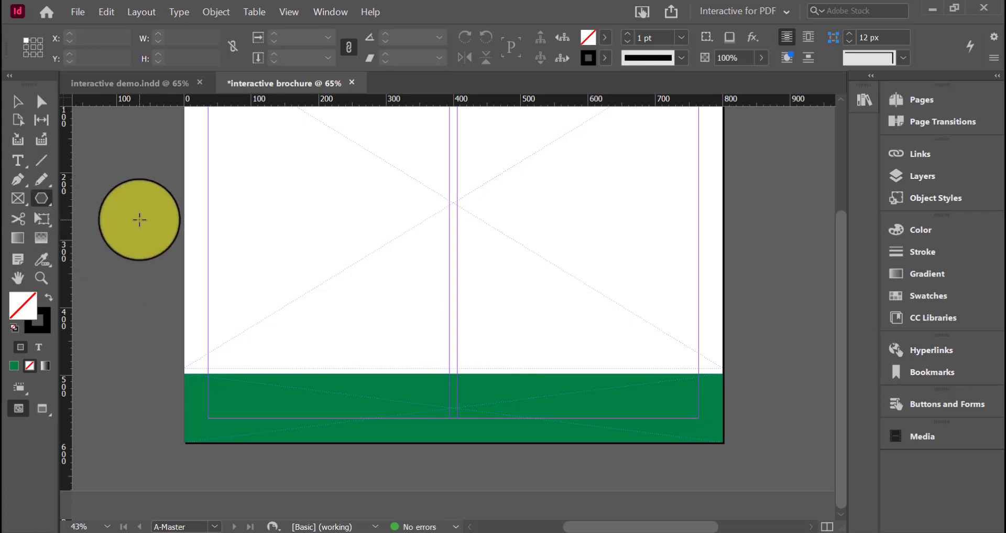
left_click(140, 221)
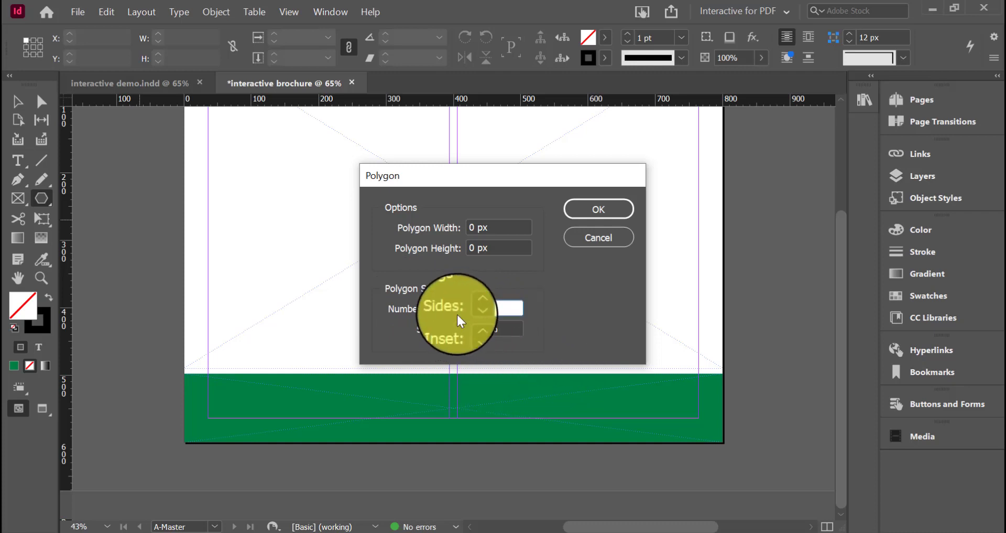
double_click(486, 308)
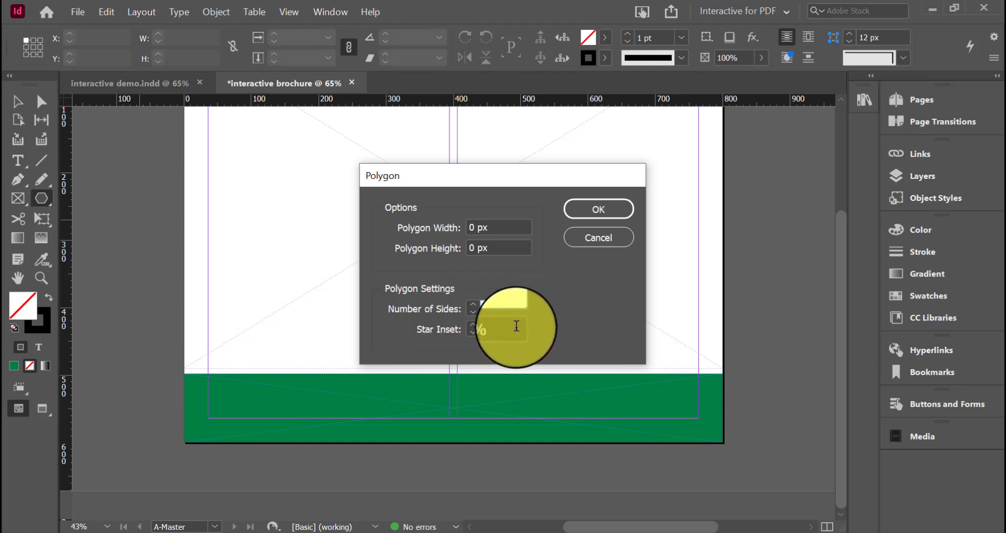
left_click(624, 210)
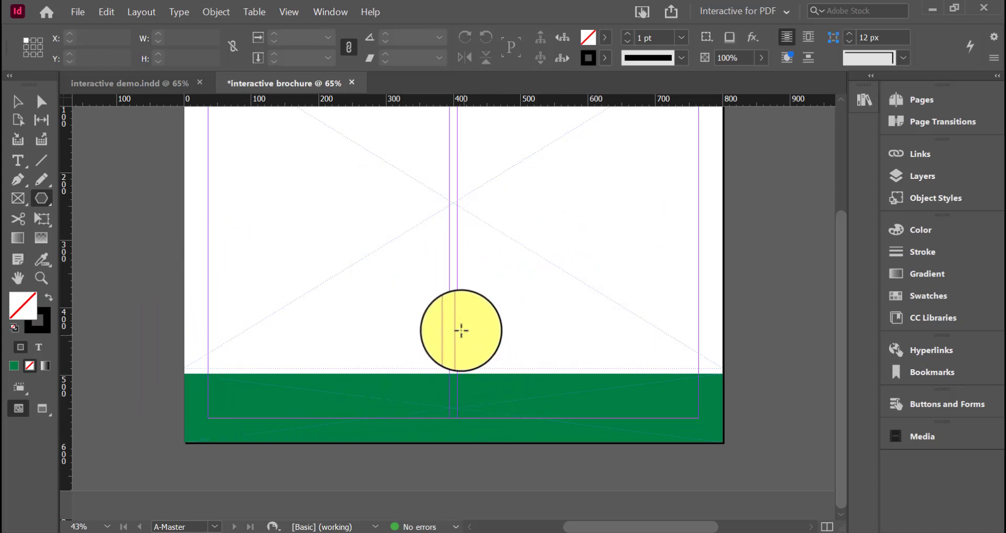
left_click_drag(467, 352, 529, 395)
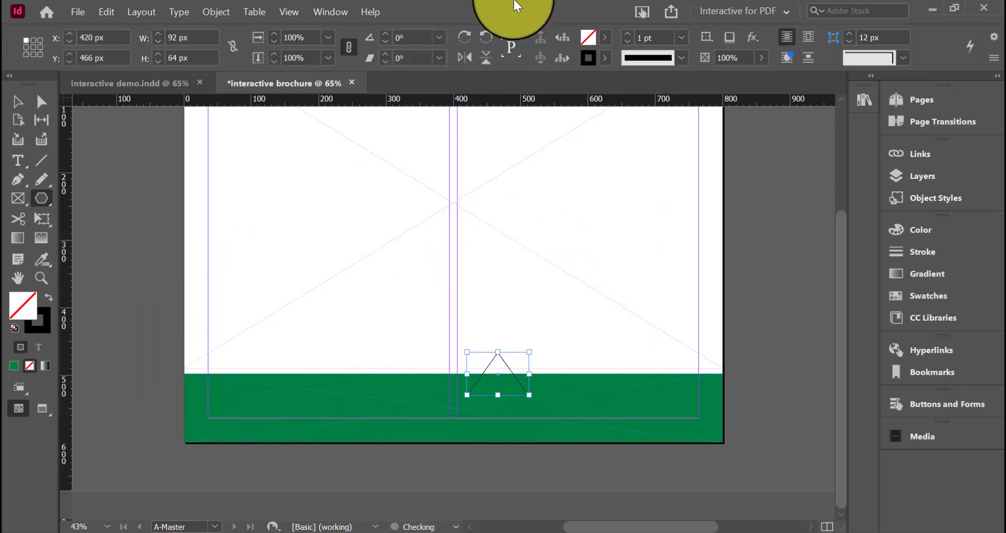
Step: Remove the triangle's stroke and fill it with the RGB Green swatch
left_click(606, 58)
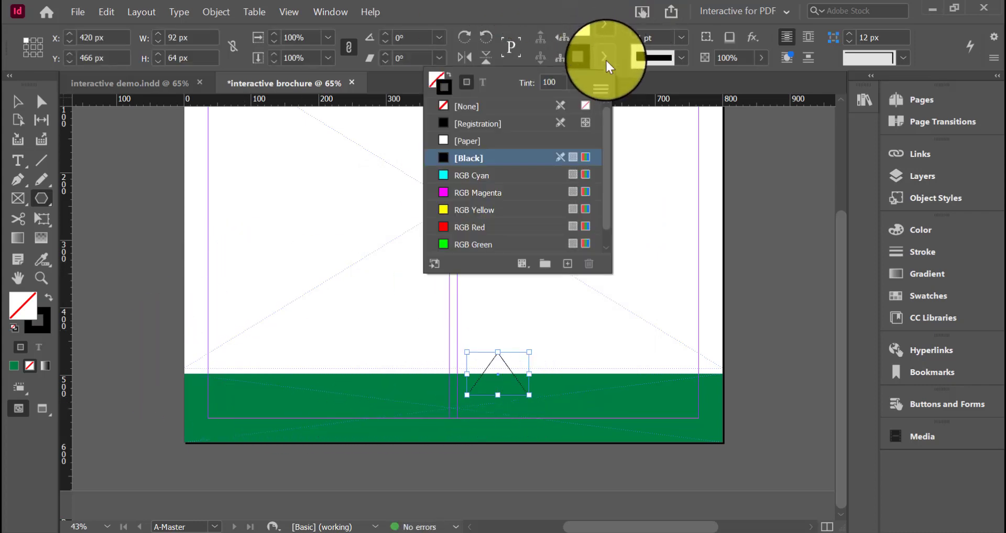
left_click(471, 112)
left_click(602, 38)
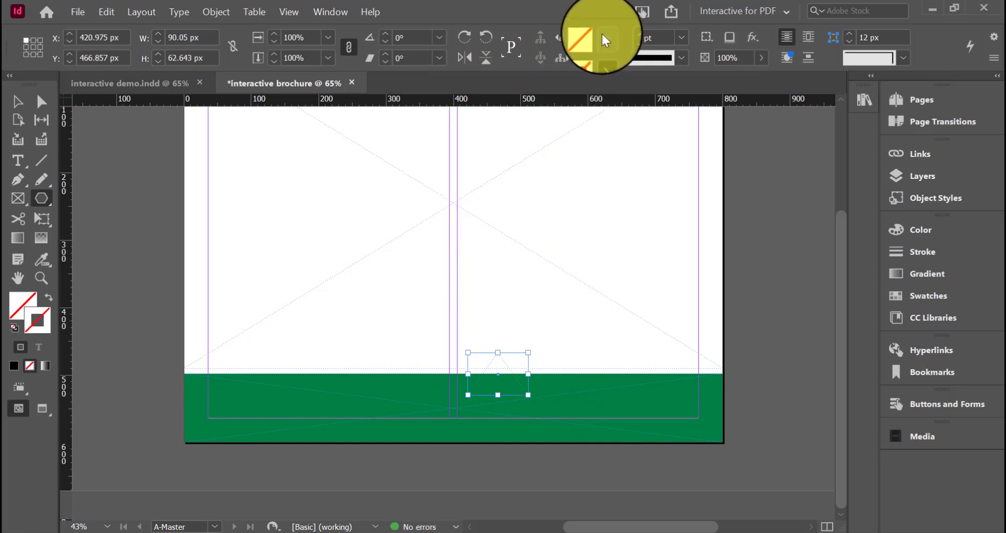
left_click(602, 38)
scroll(454, 232, "down", 1)
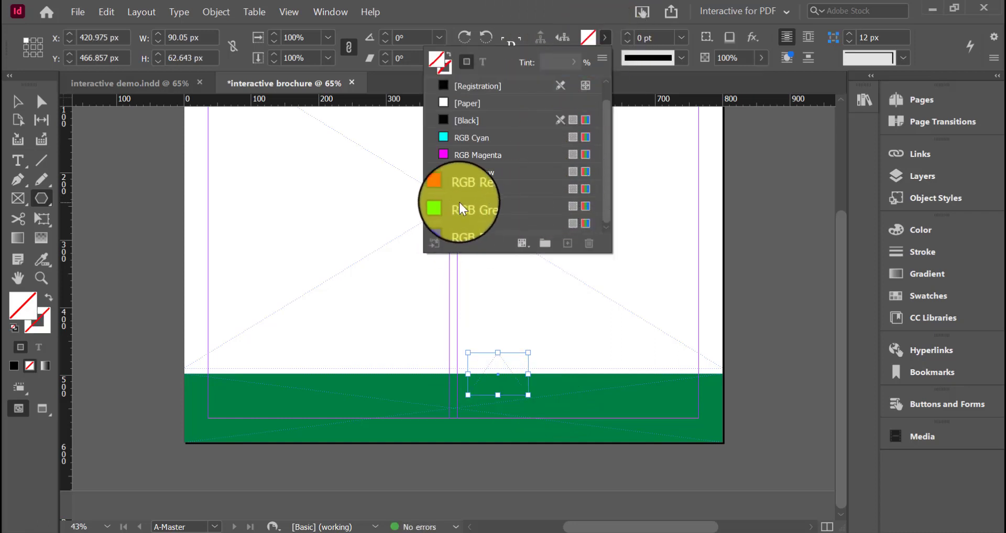
left_click(461, 207)
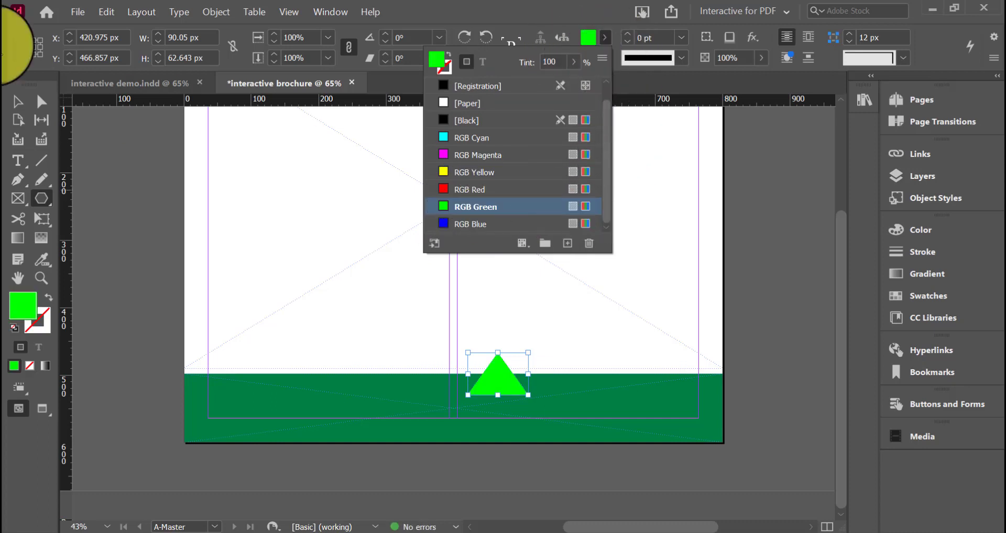
Step: Apply Rounded corners with a size of 24 px to all corners of the triangle
left_click(21, 104)
left_click(20, 101)
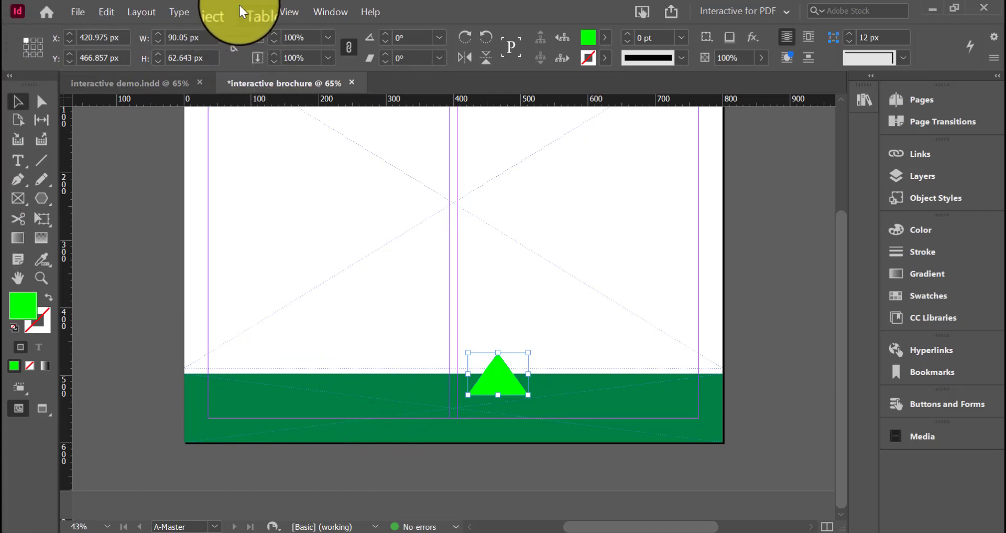
left_click(223, 11)
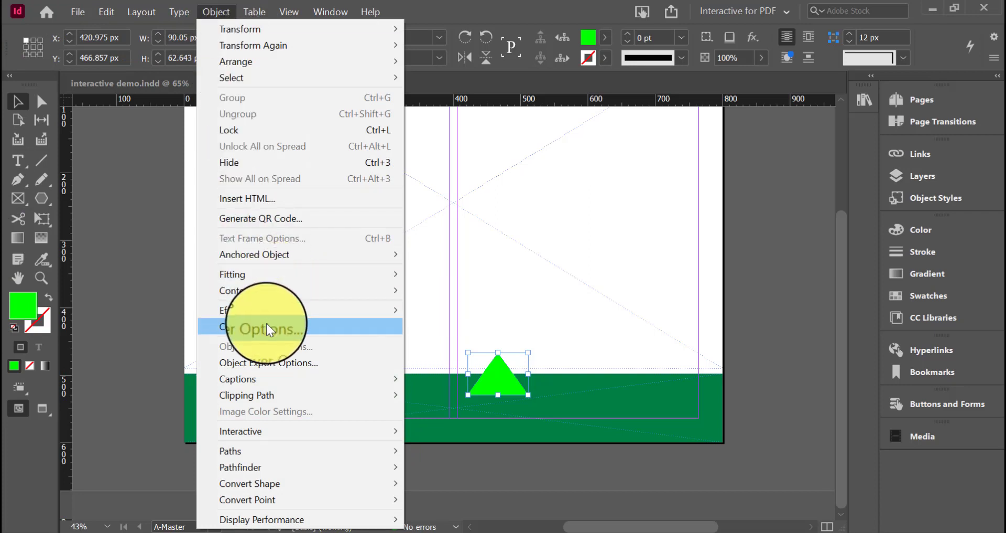
left_click(268, 329)
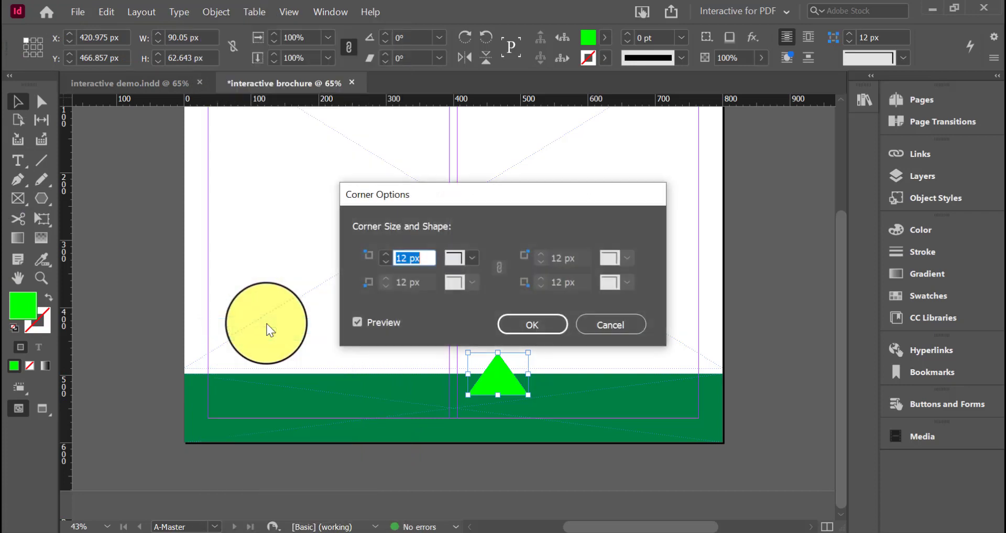
left_click(474, 261)
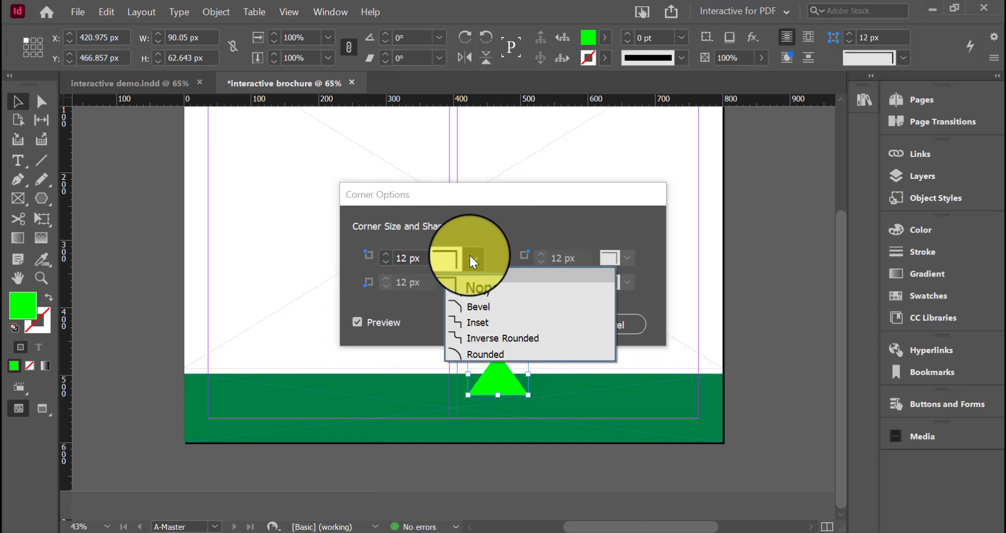
left_click(499, 352)
left_click(385, 253)
left_click(386, 253)
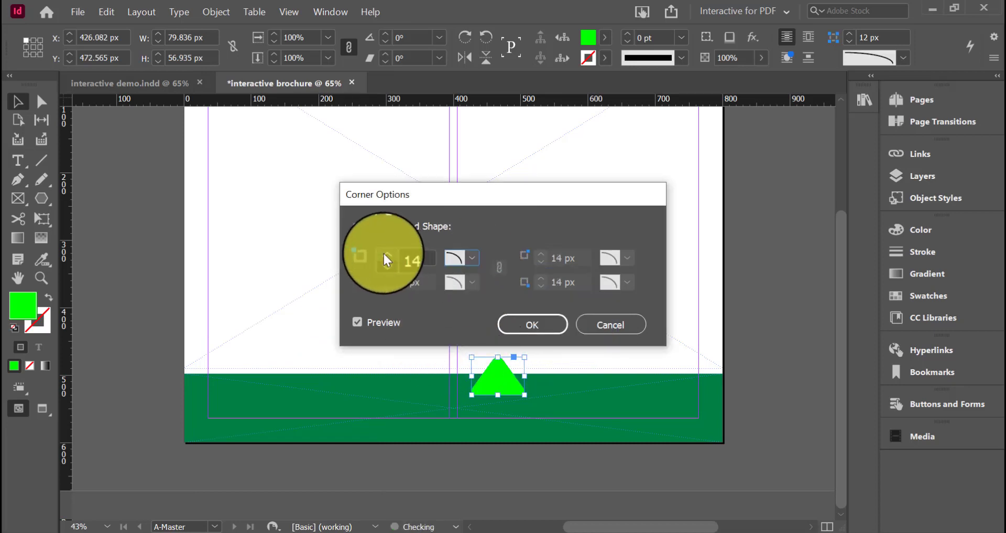
left_click(384, 253)
left_click(384, 254)
left_click(384, 253)
double_click(384, 254)
left_click(384, 254)
left_click(384, 253)
left_click(384, 253)
left_click(384, 254)
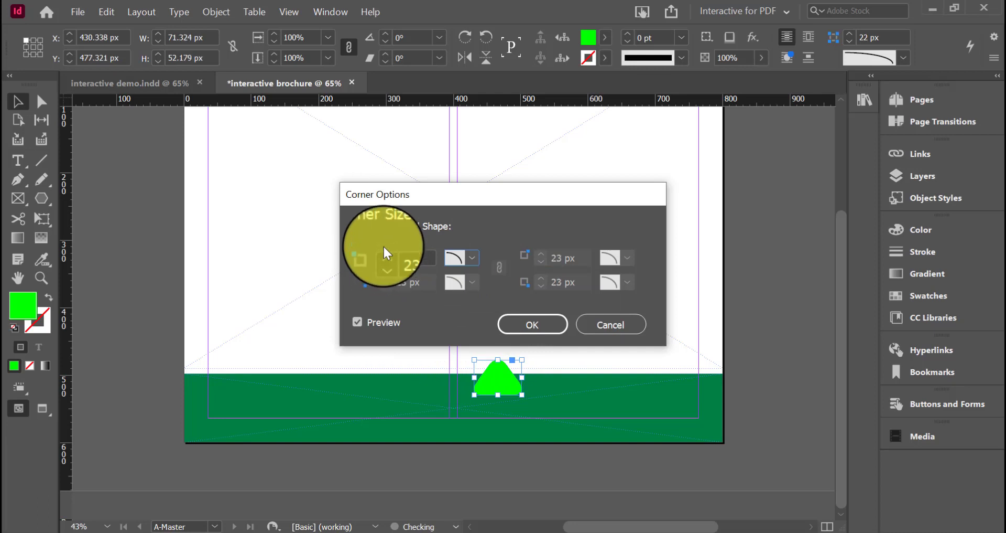
left_click(385, 254)
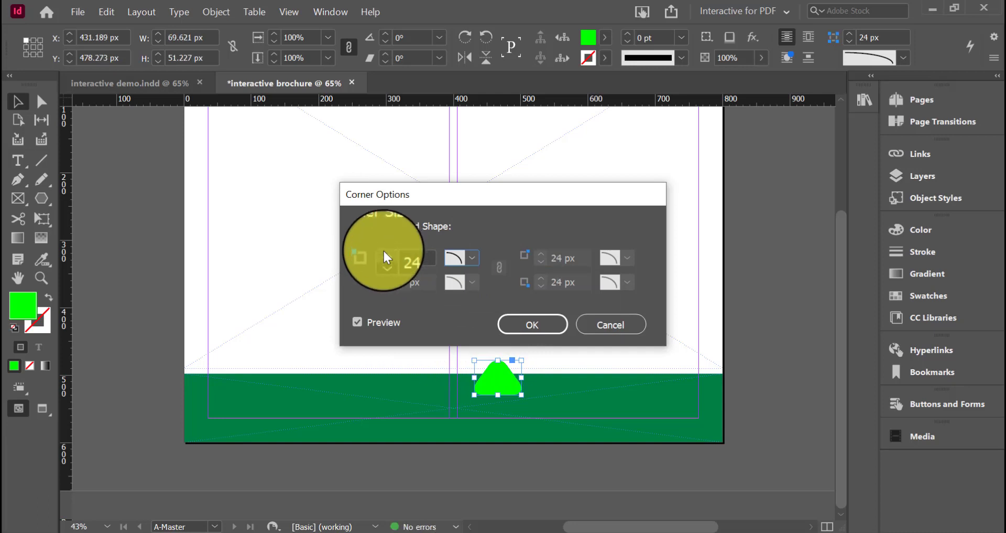
left_click(536, 325)
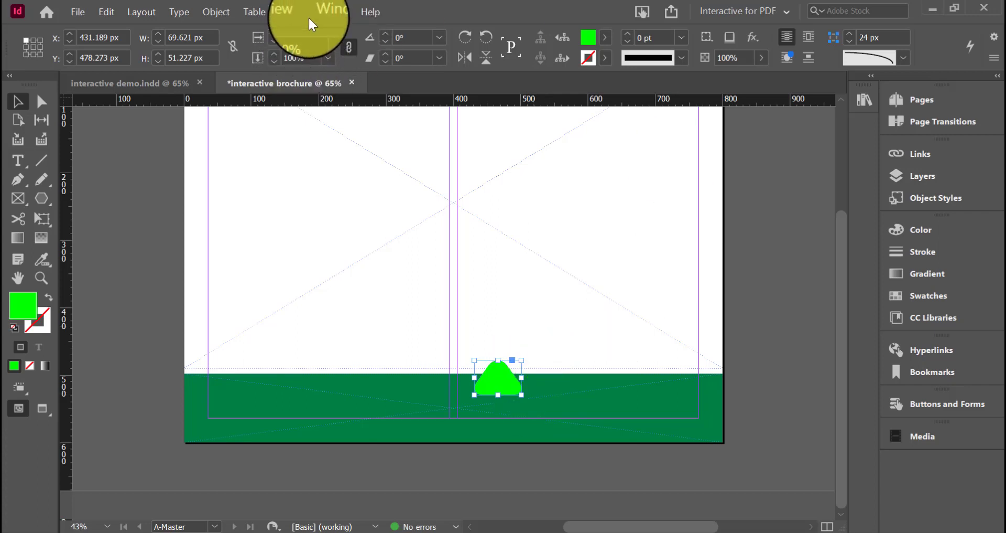
Step: Add a drop shadow in Multiply mode to the rounded triangle and adjust the shadow's opacity
left_click(326, 12)
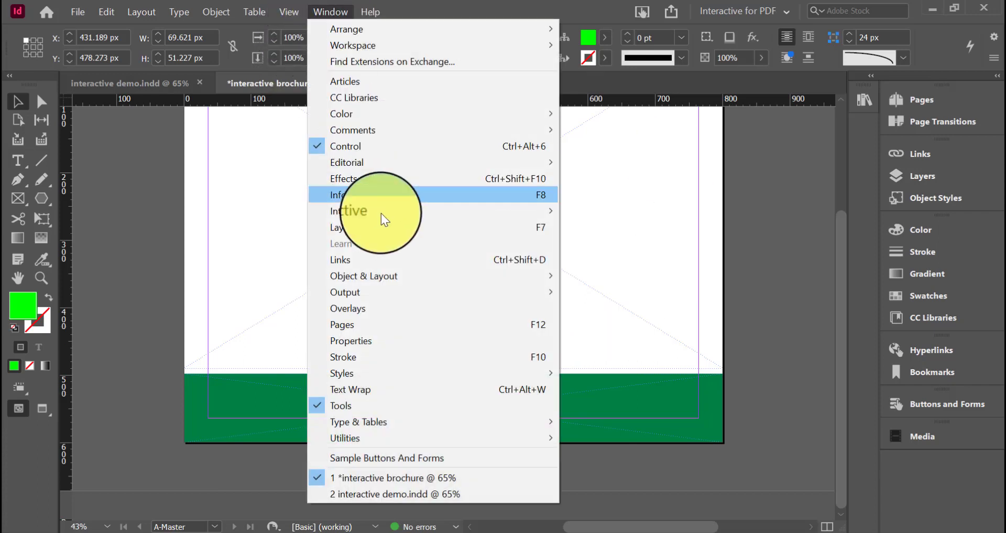
left_click(396, 178)
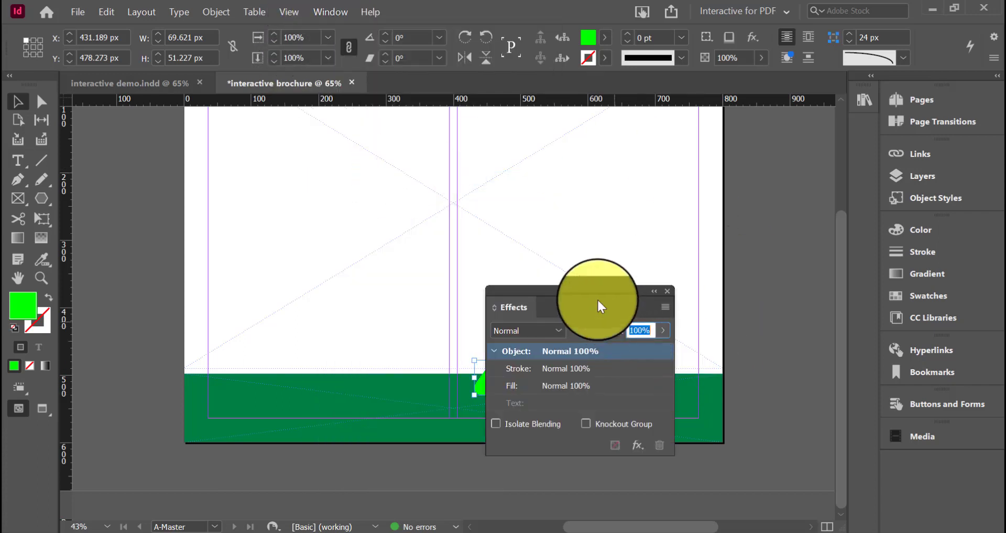
left_click_drag(602, 292, 737, 167)
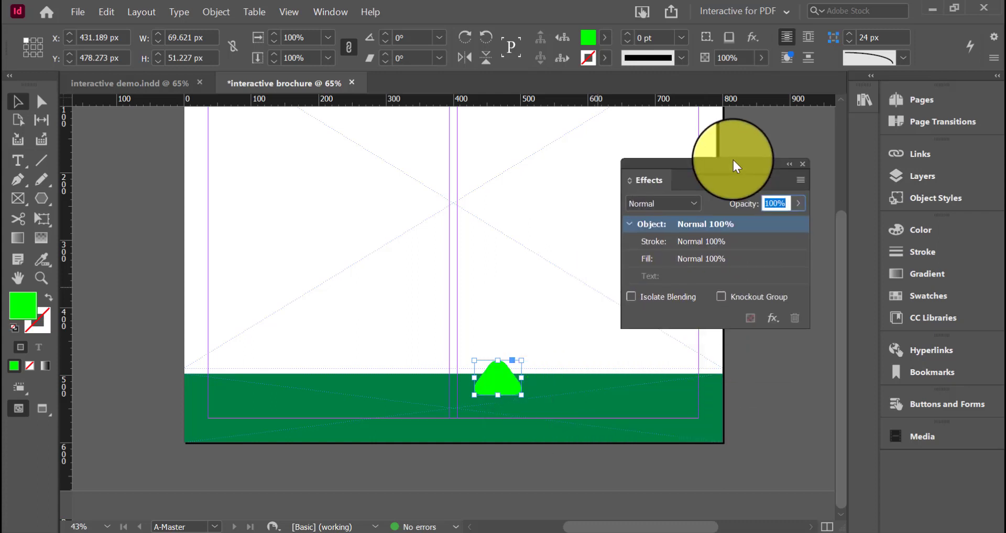
left_click(772, 318)
left_click(833, 339)
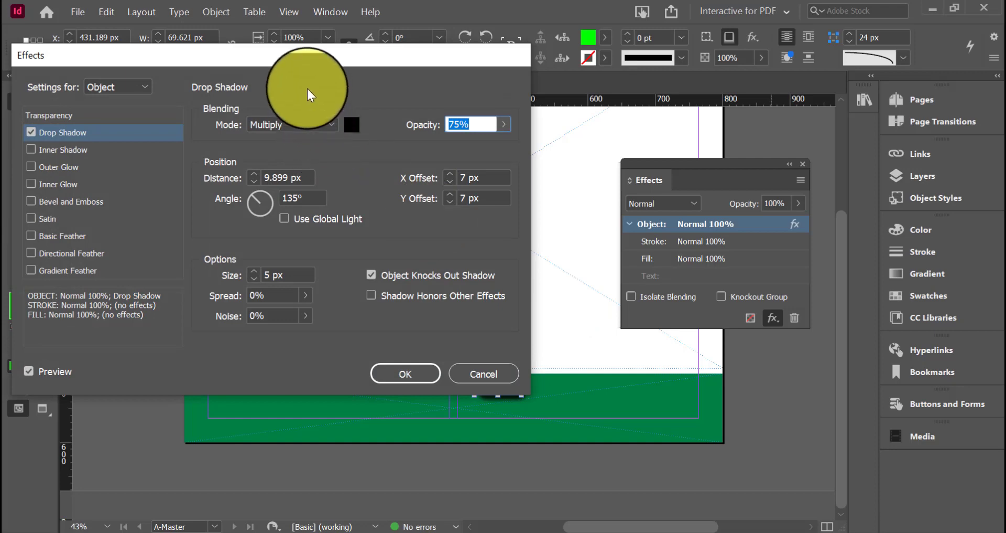
left_click_drag(294, 66, 631, 28)
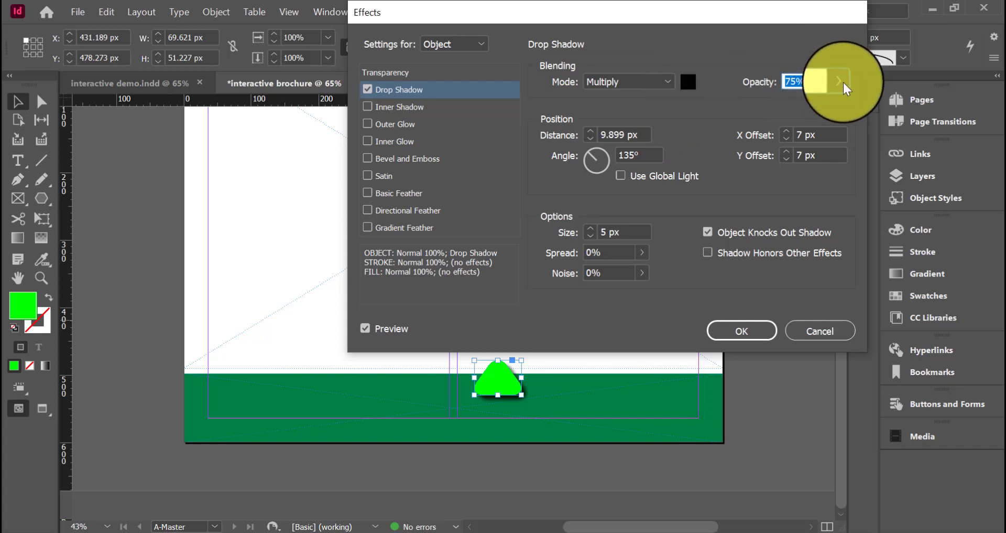
left_click_drag(841, 81, 807, 105)
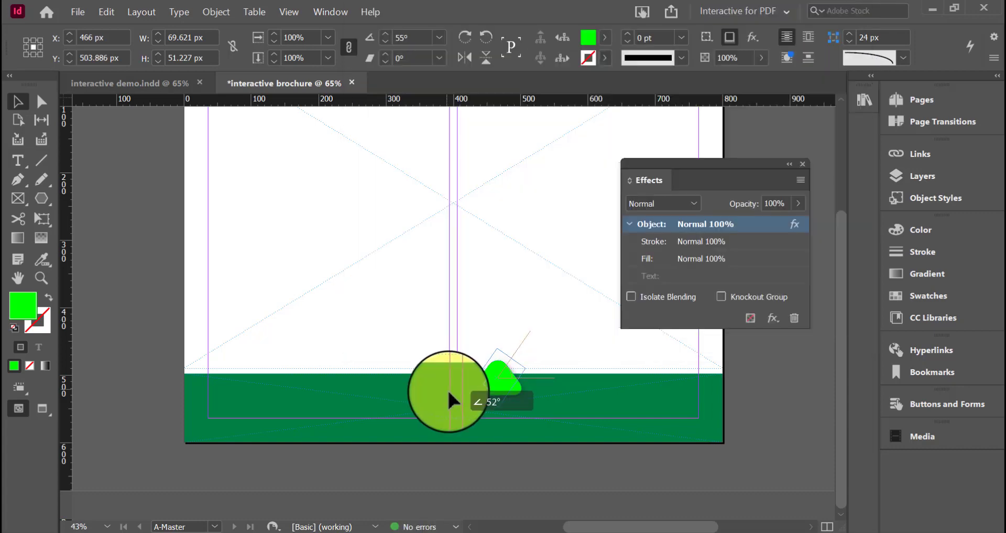
Step: Rotate the triangle to about 92° so it points left and move it into the green footer bar, right of the page centre
left_click_drag(448, 392, 475, 407)
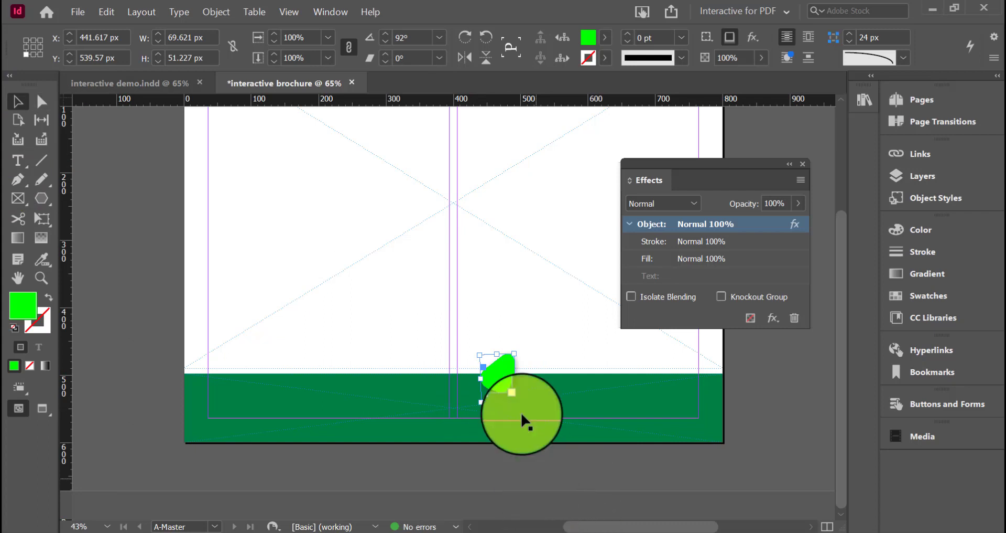
left_click_drag(509, 392, 580, 407)
left_click(802, 163)
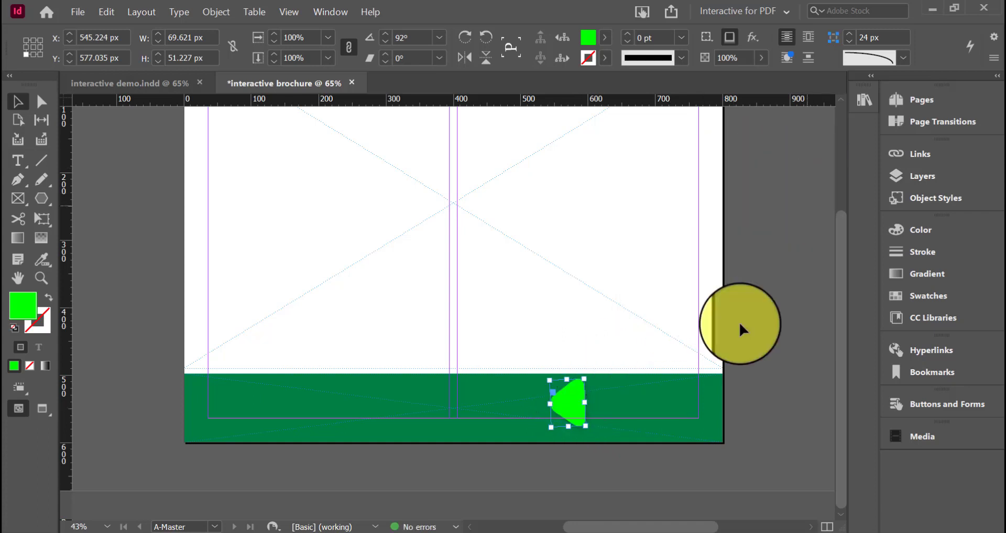
left_click(572, 419)
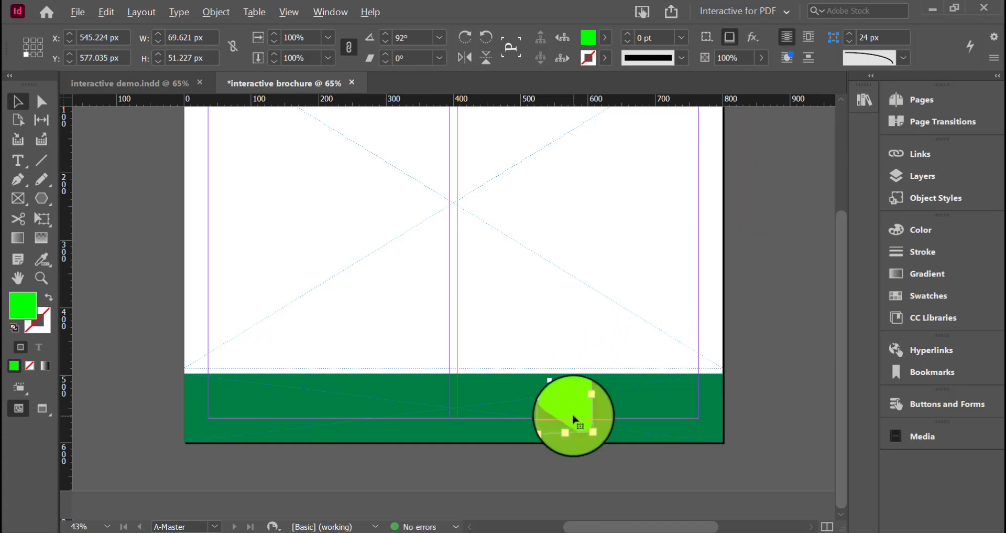
Step: Duplicate the green triangle to its right in the footer and rotate the copy to -88° so it points right
left_click_drag(573, 417, 626, 412)
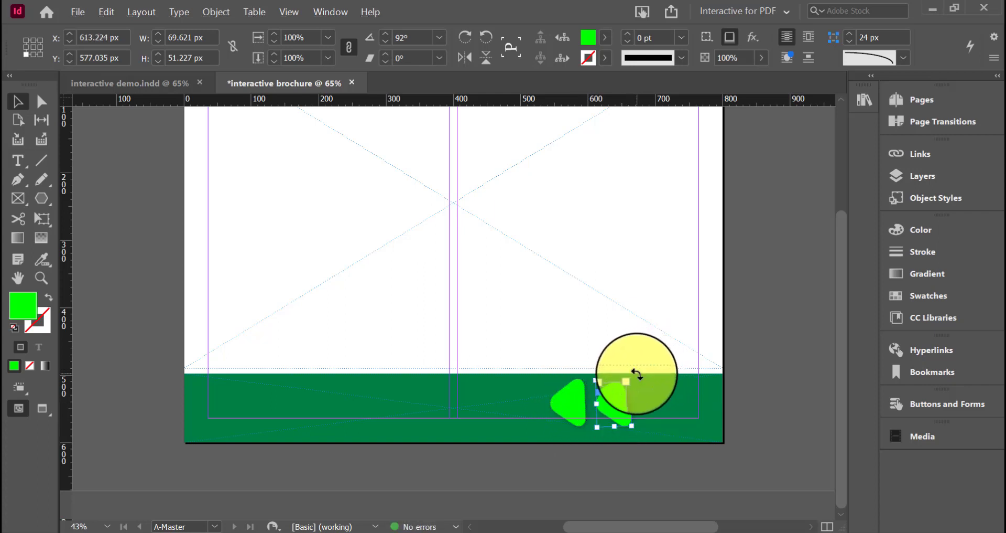
left_click_drag(637, 373, 584, 440)
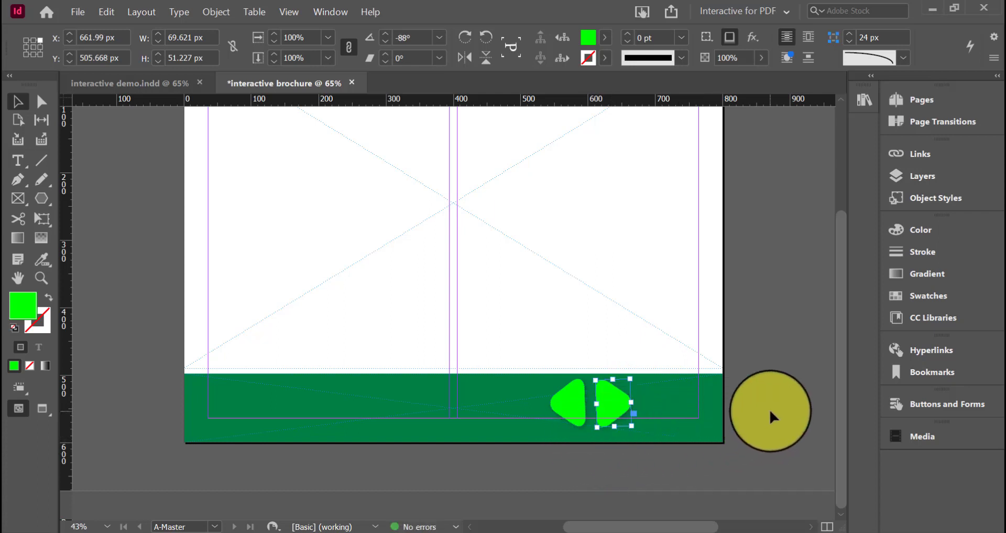
left_click(770, 413)
left_click(607, 410)
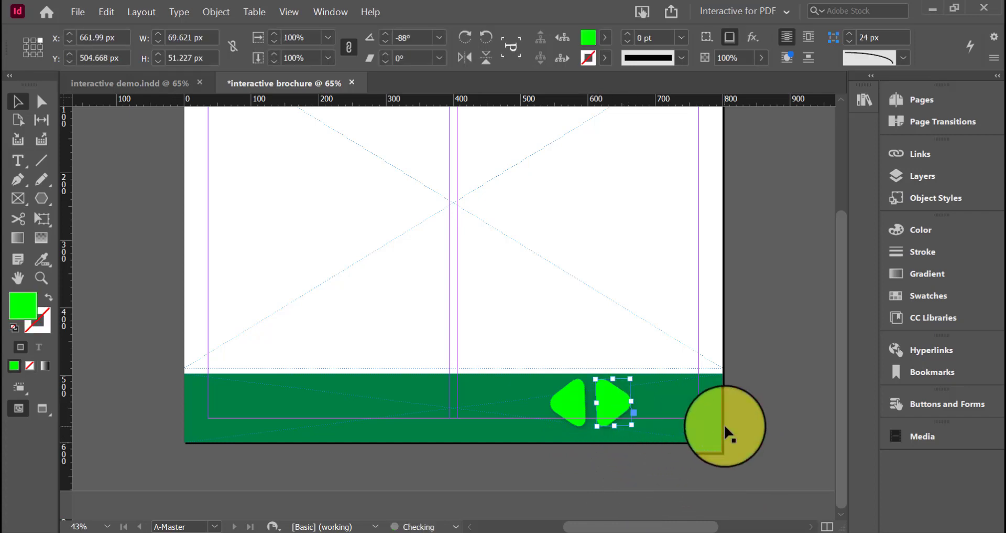
left_click(757, 407)
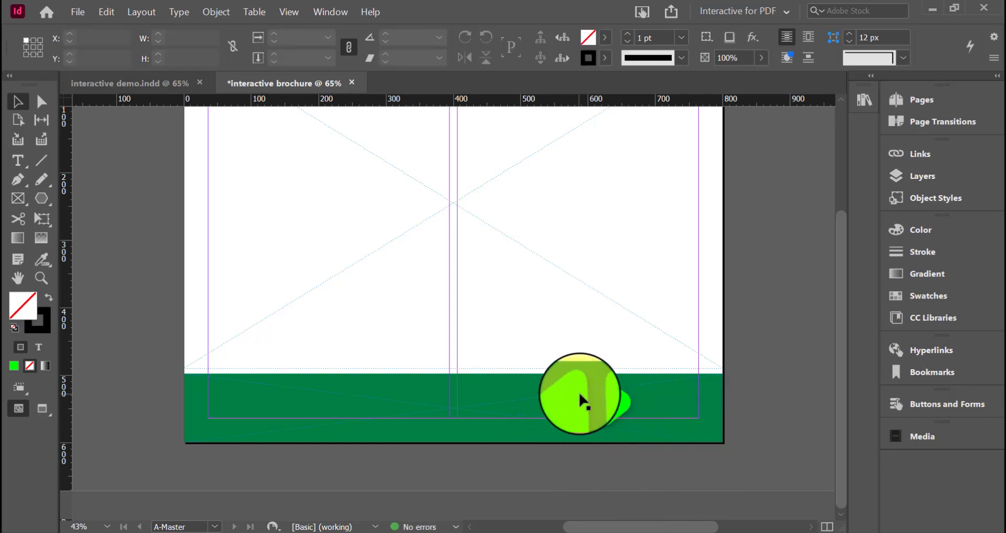
Step: Move both triangles together toward the right end of the green footer bar, leaving only the left-pointing one selected
left_click(573, 407)
left_click_drag(615, 401, 653, 401)
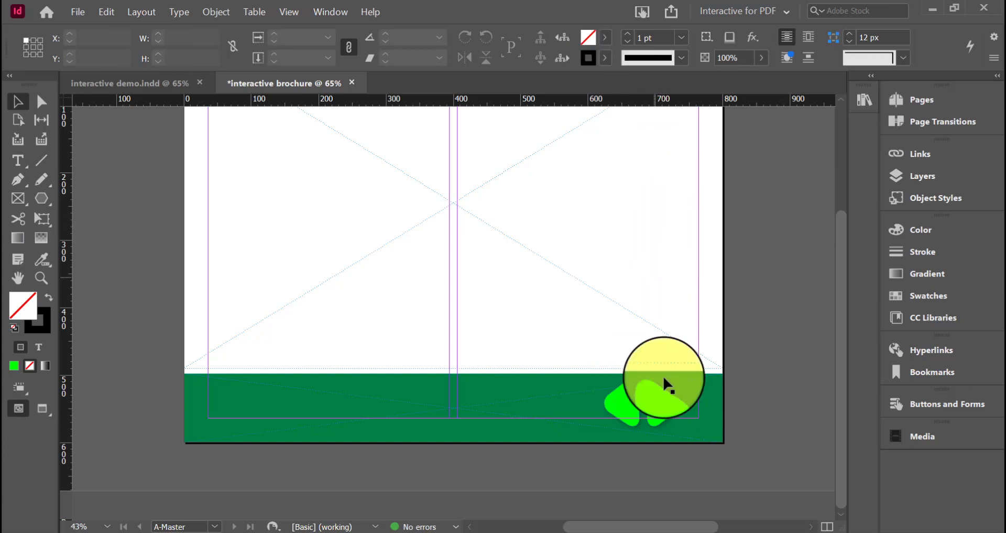
left_click(625, 408)
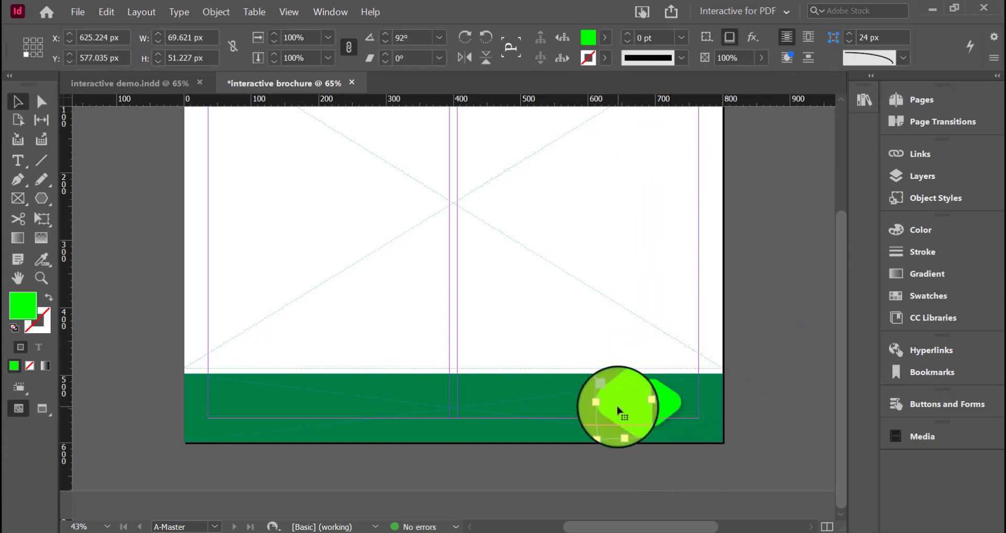
Step: Reset the Interactive for PDF workspace to its default layout
left_click(788, 13)
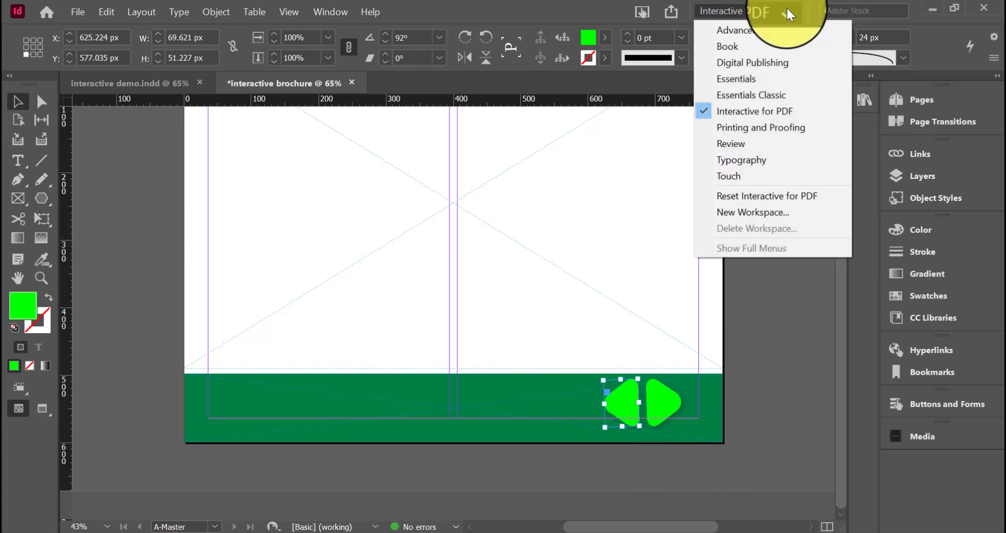
left_click(765, 195)
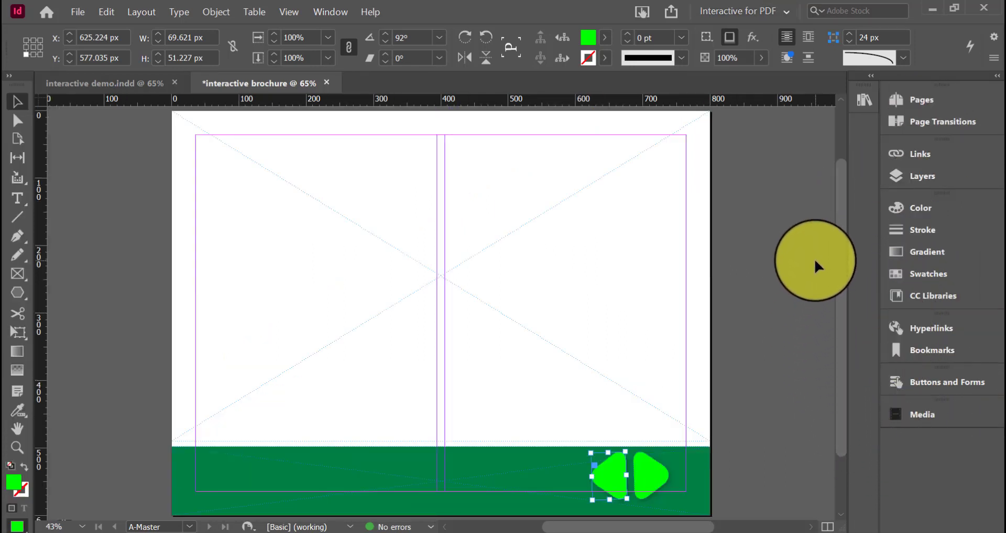
scroll(814, 259, "down", 2)
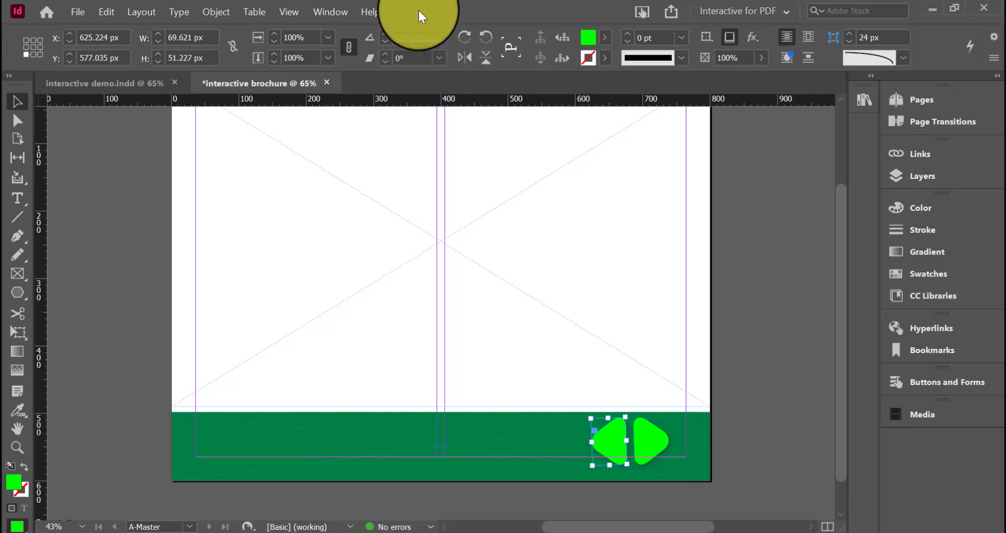
Step: Bring up the Buttons and Forms settings and dock them beside the page view
left_click(330, 11)
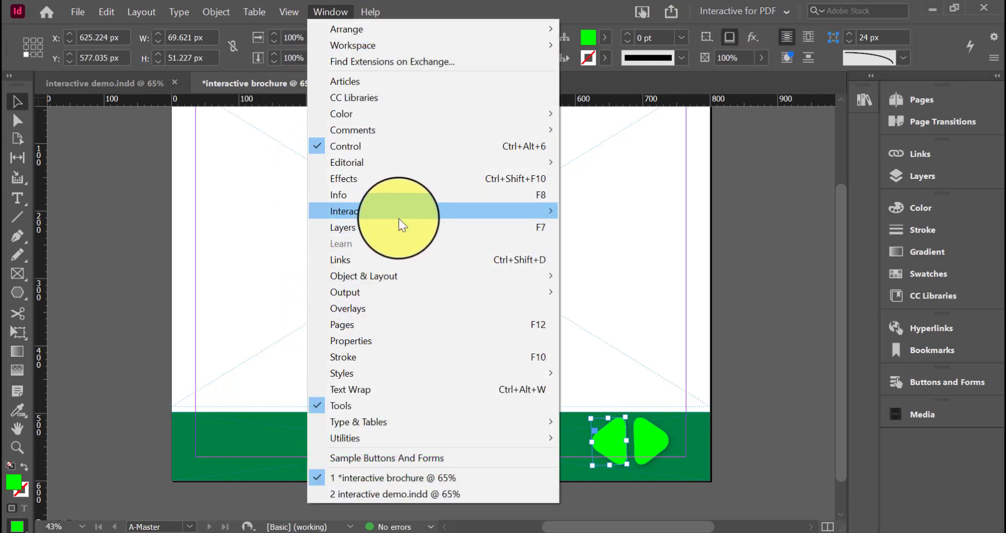
mouse_move(400, 220)
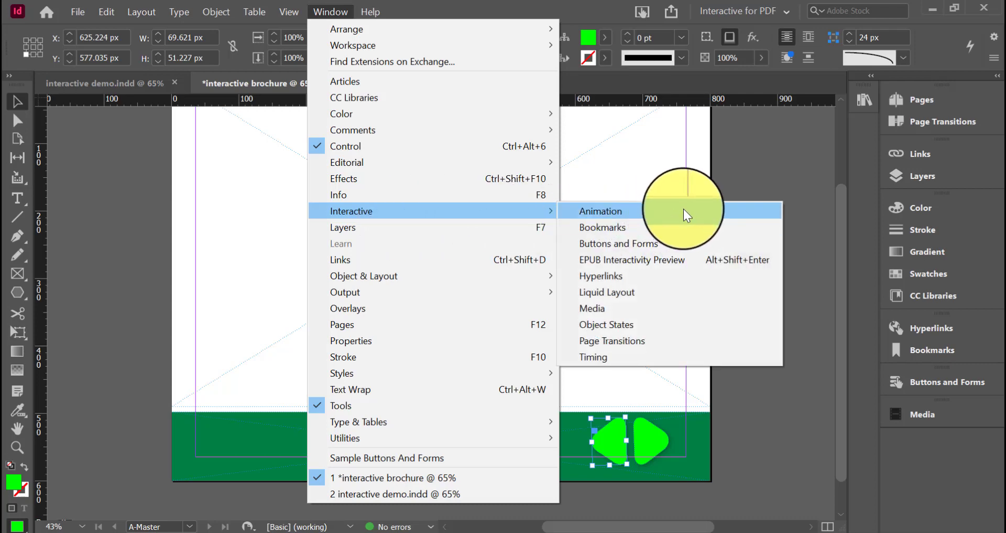
left_click(696, 242)
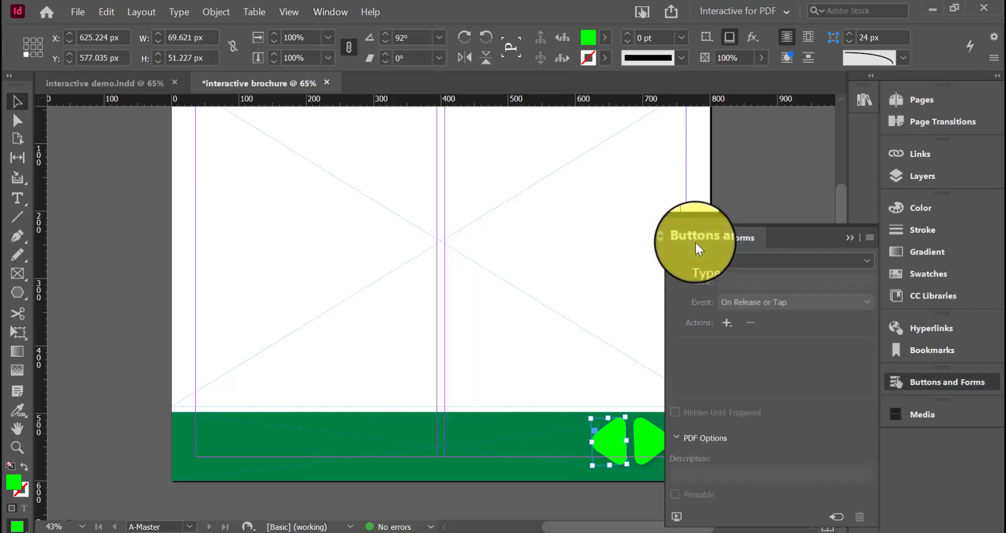
left_click_drag(790, 240, 834, 141)
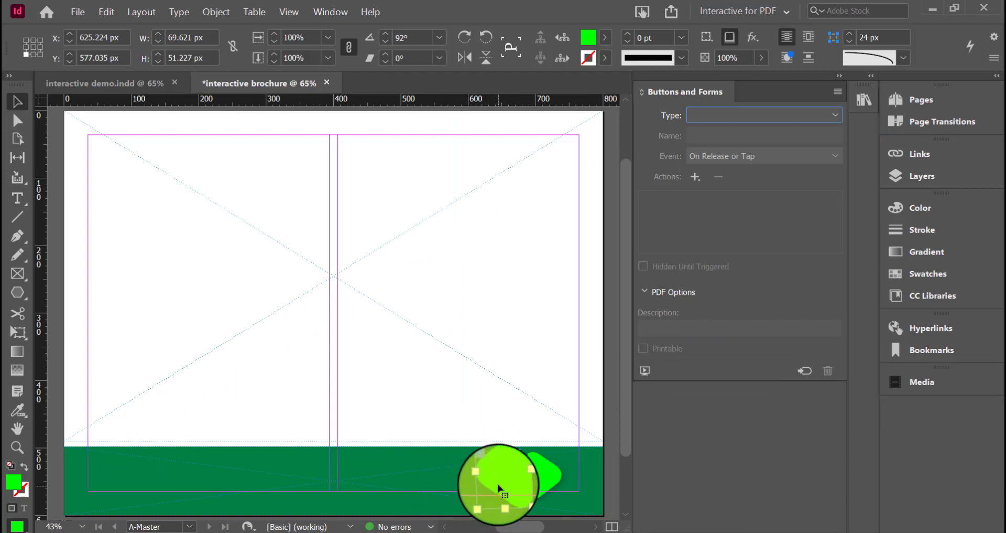
Step: Convert the left-pointing triangle into a button and name it "Go back"
left_click(783, 115)
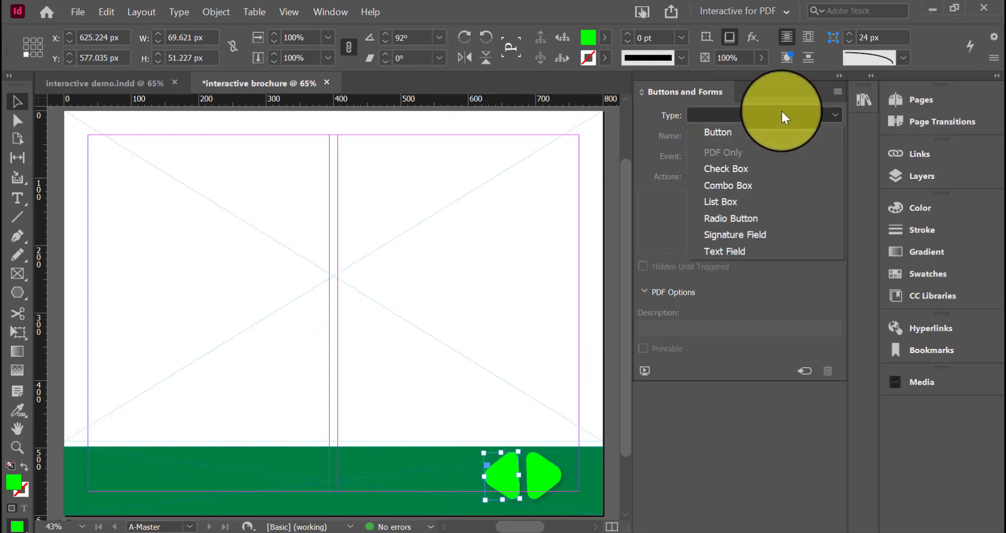
left_click(762, 134)
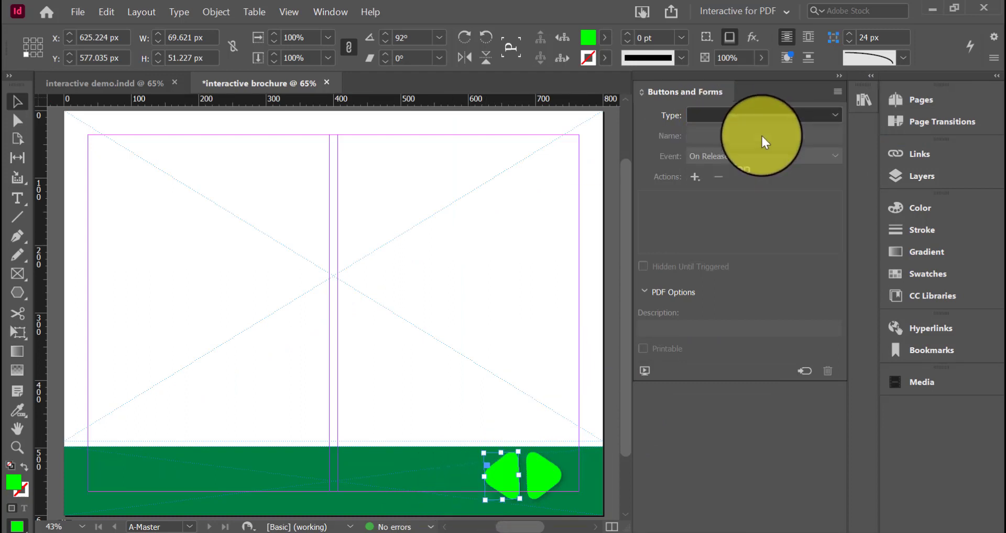
left_click_drag(791, 134, 690, 135)
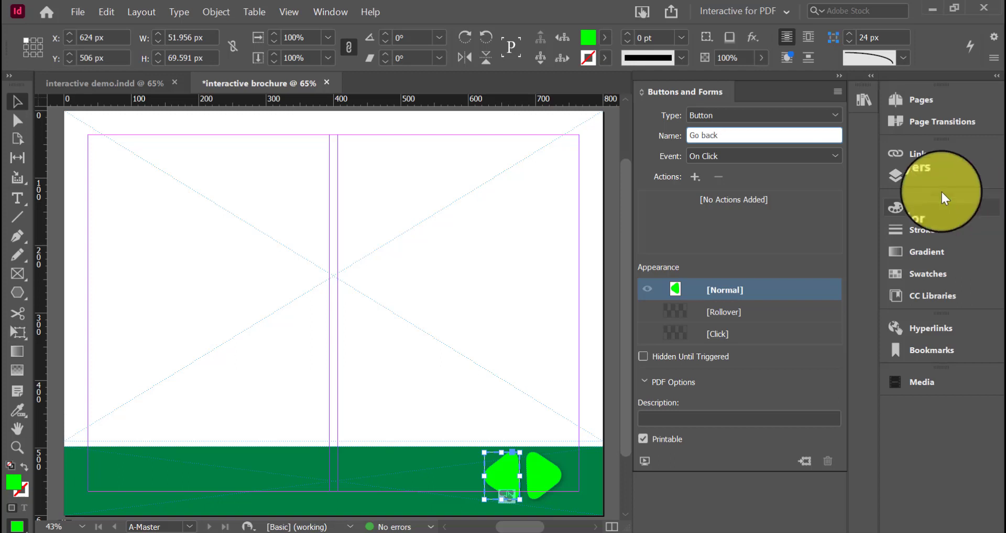
Step: Keep On Click as the Go back button's event and add the Go To Previous Page action
left_click(833, 155)
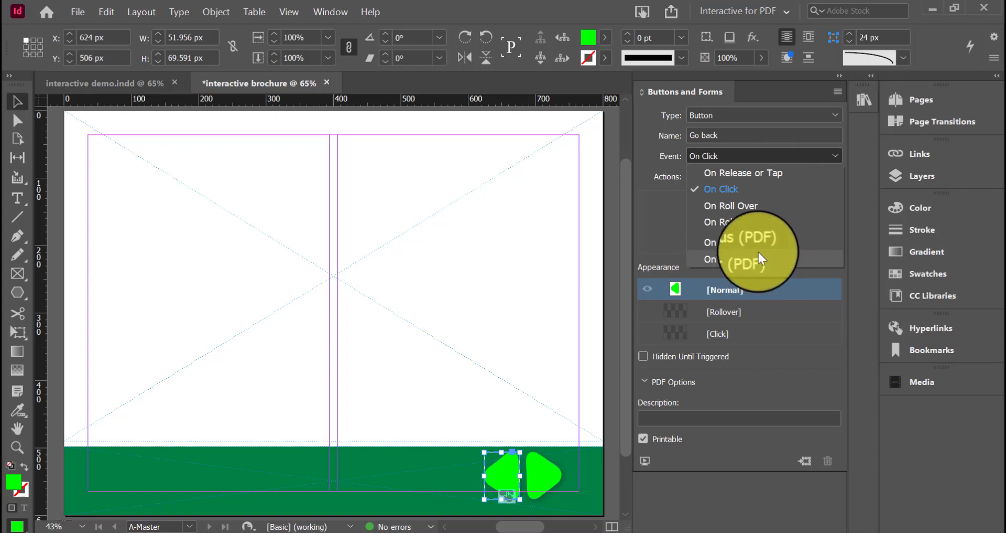
left_click(747, 189)
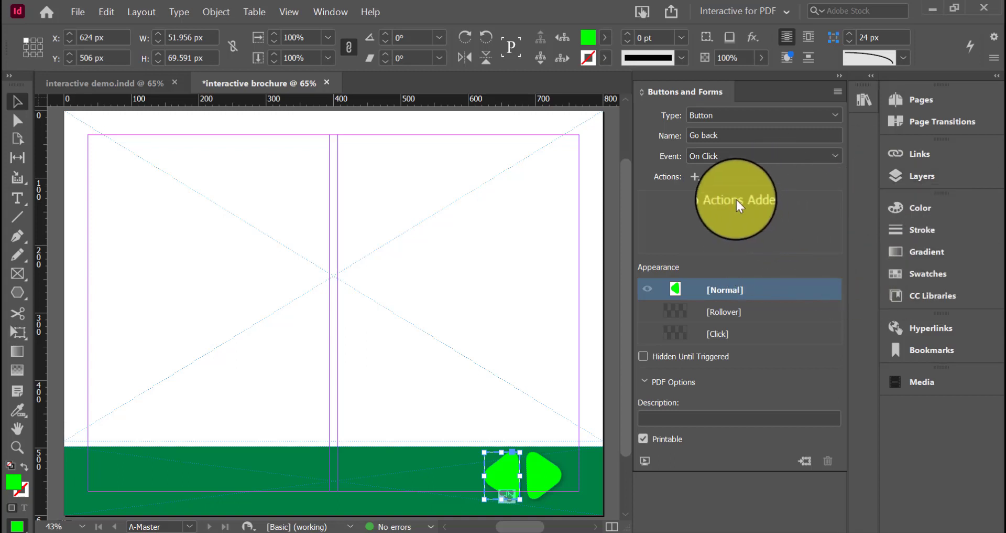
left_click(702, 179)
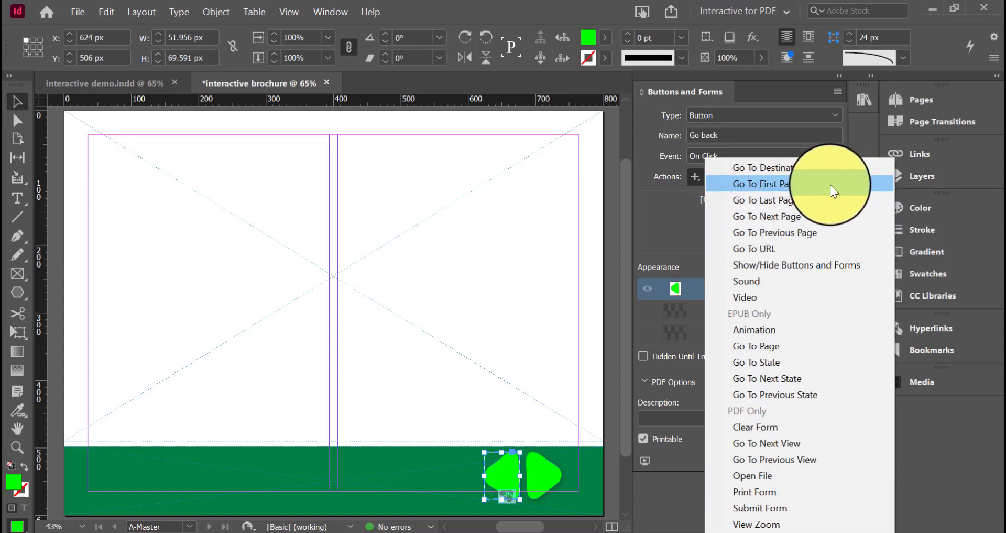
left_click(819, 235)
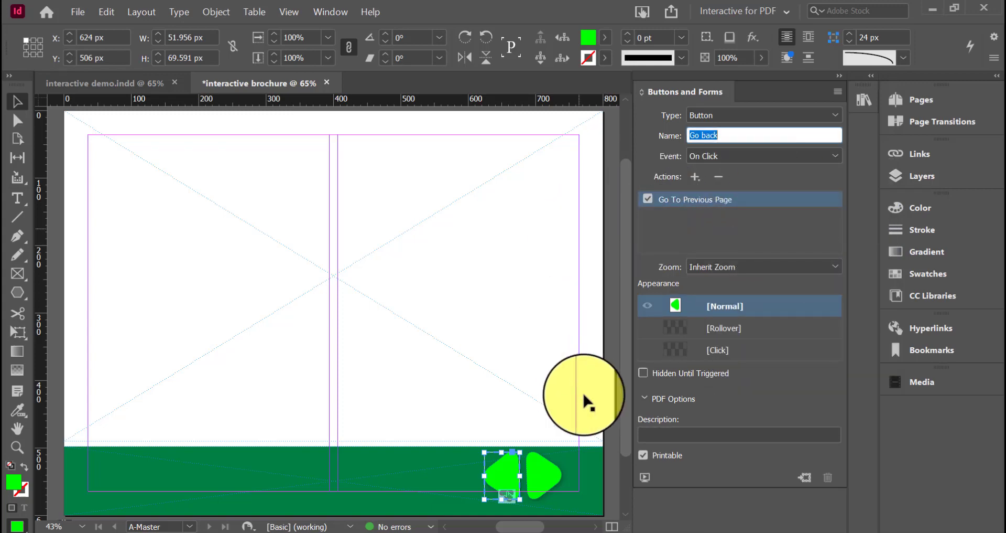
Step: Activate the Go back button's Rollover appearance and fill it with the RGB Cyan swatch
left_click(679, 329)
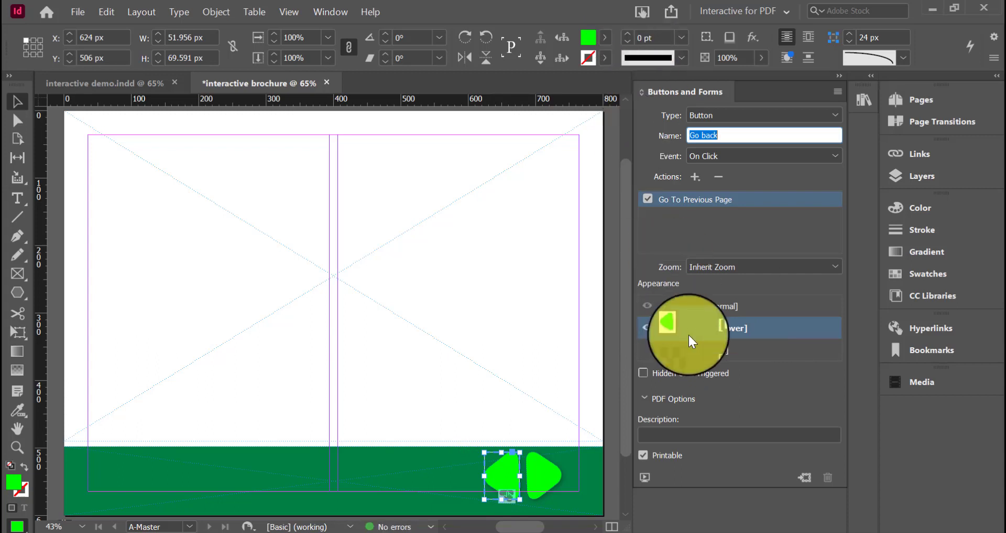
left_click(605, 37)
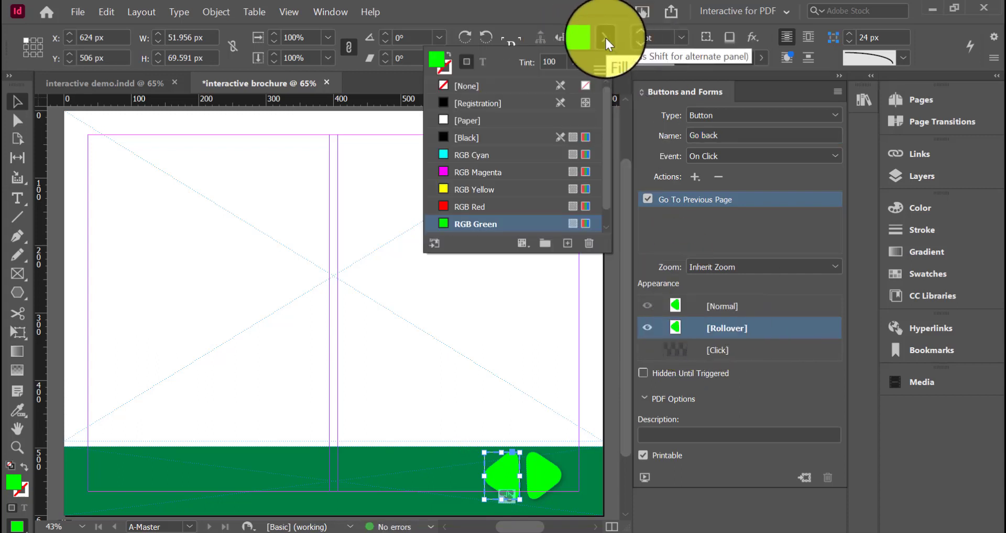
left_click(451, 152)
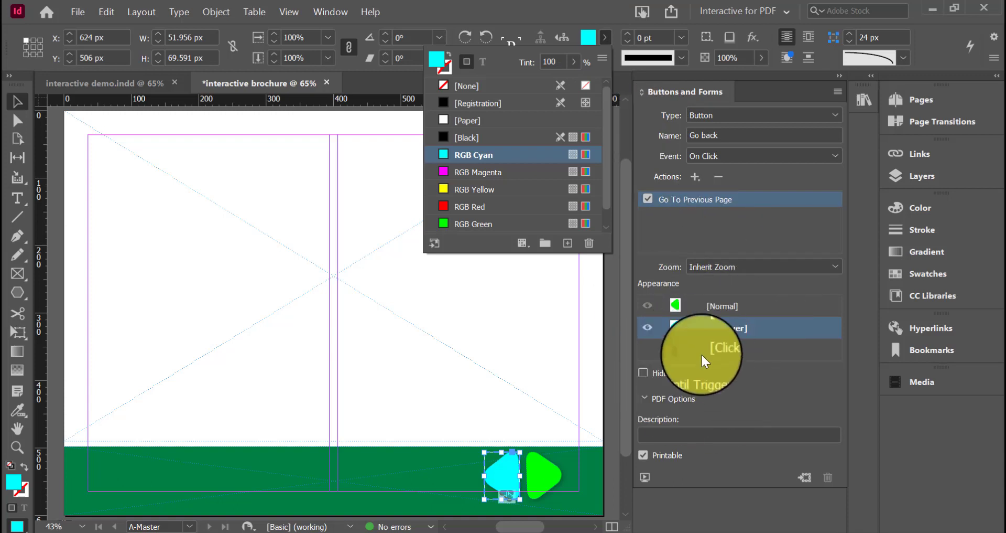
left_click(675, 229)
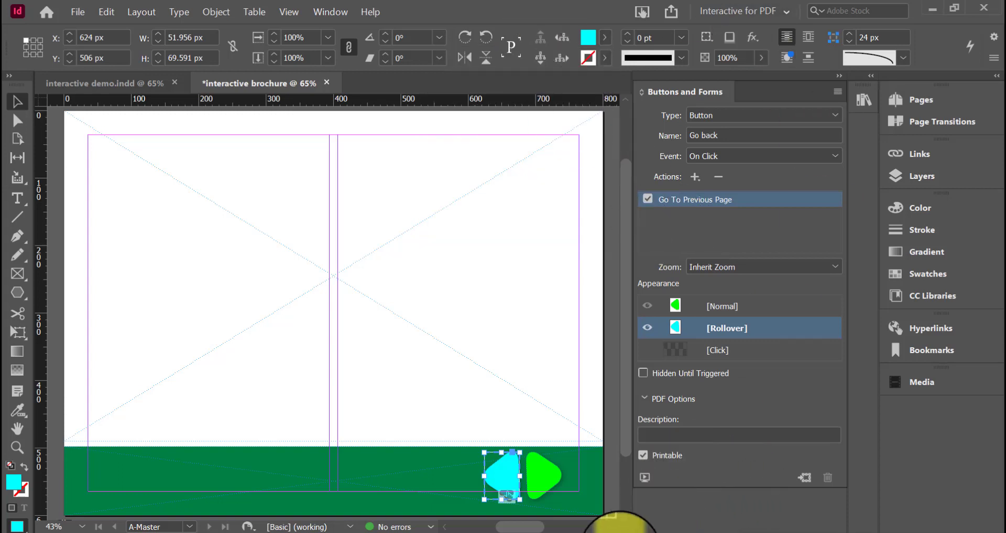
Step: Convert the right-pointing triangle into a button and name it "Go to next"
double_click(549, 480)
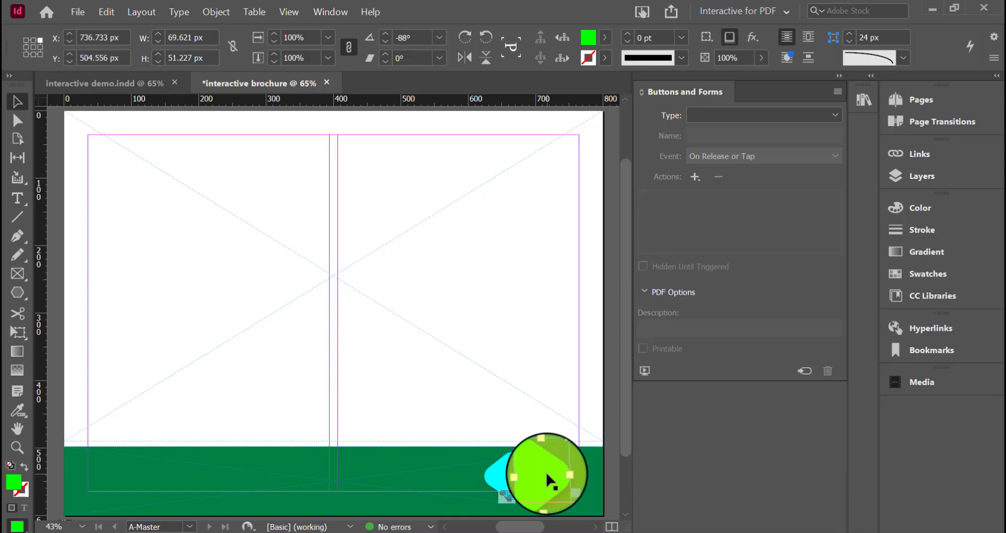
left_click(833, 113)
left_click(804, 128)
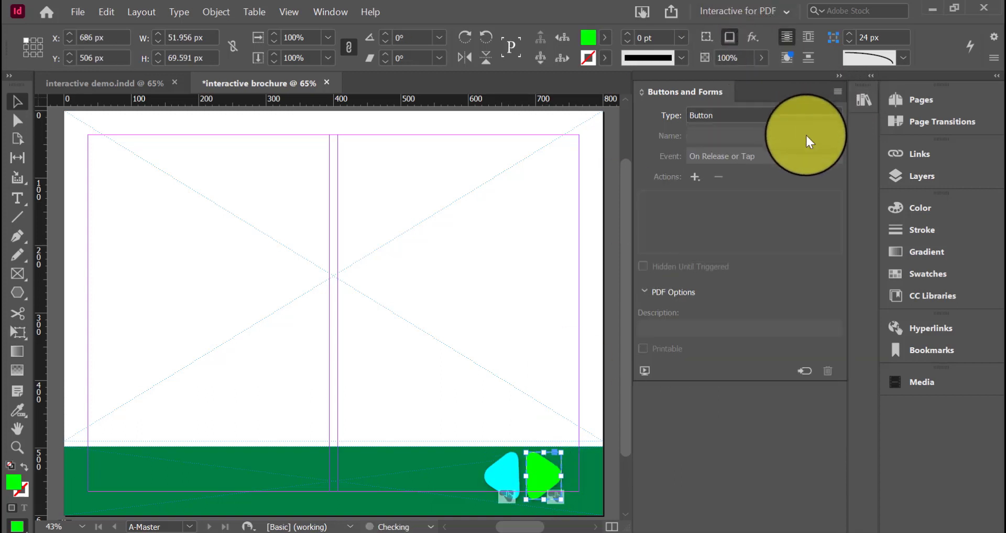
left_click(764, 134)
left_click_drag(714, 138, 632, 139)
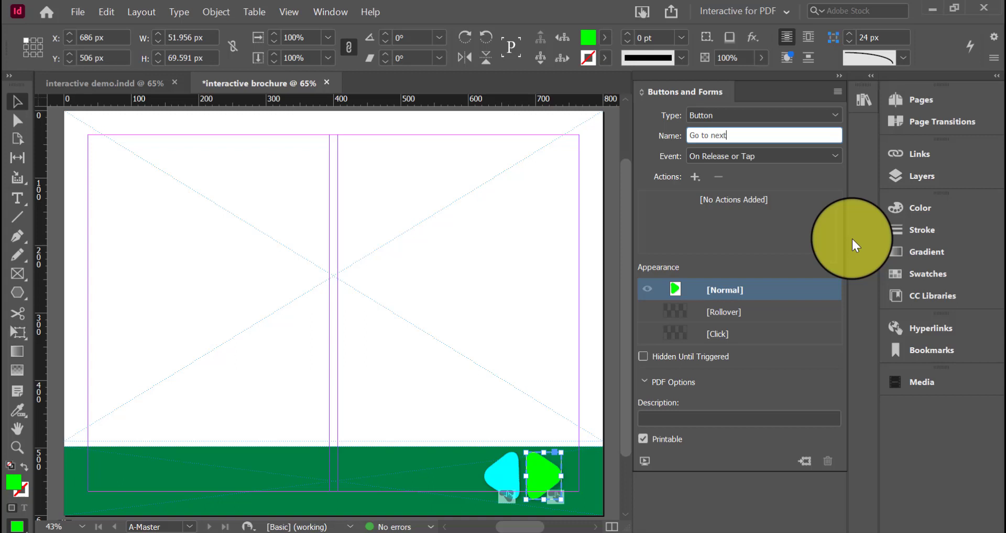
type("Go to next")
Step: Set the Go to next button's event to On Click and add the Go To Next Page action
left_click(746, 154)
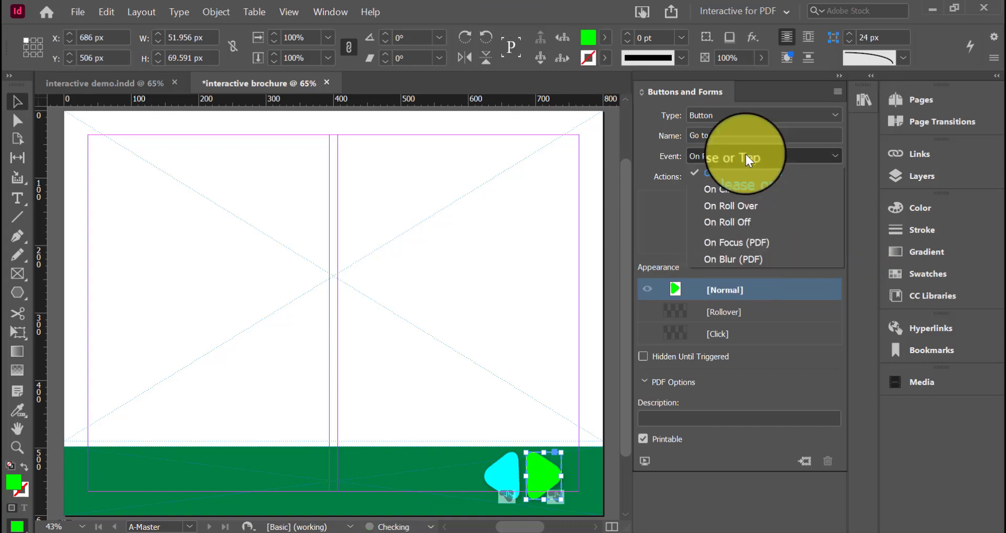
left_click(740, 183)
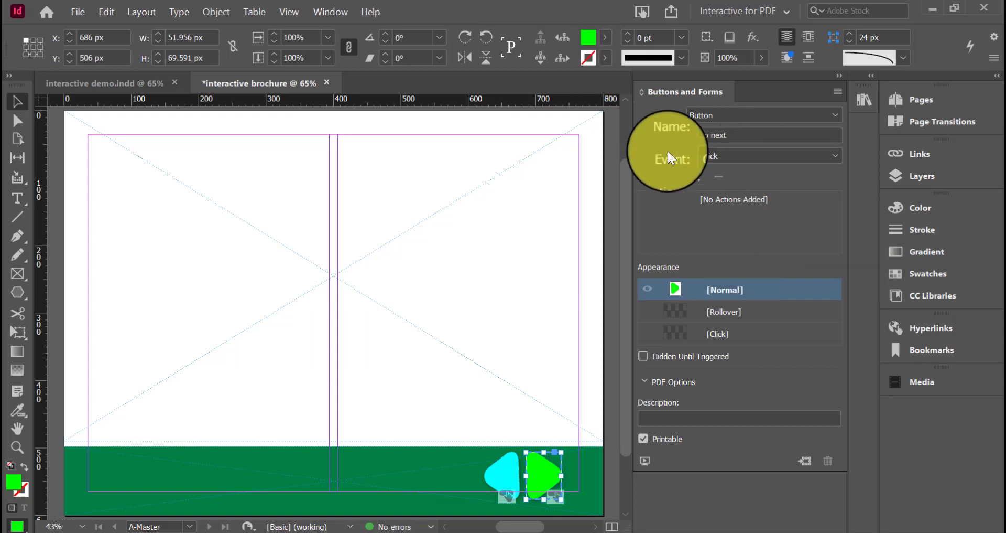
left_click(696, 177)
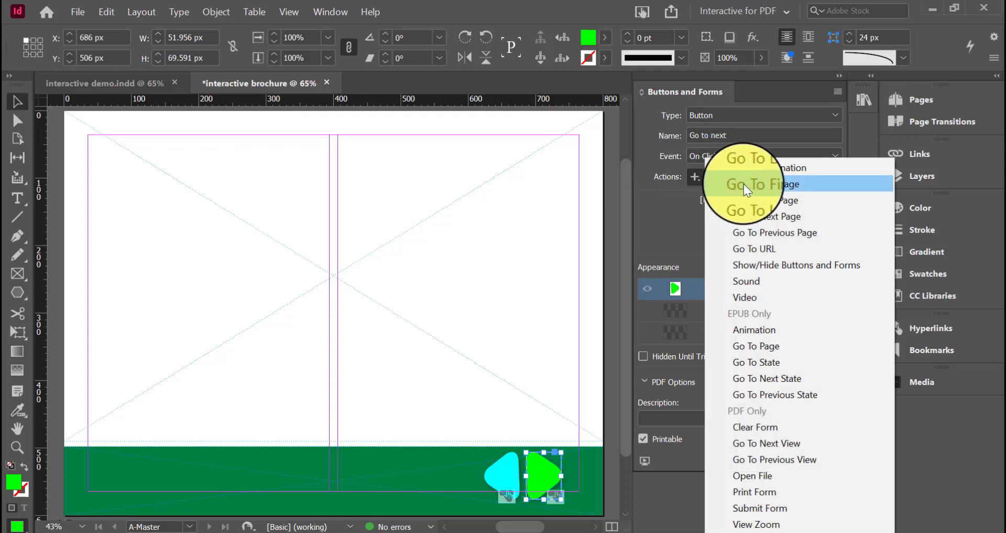
left_click(775, 216)
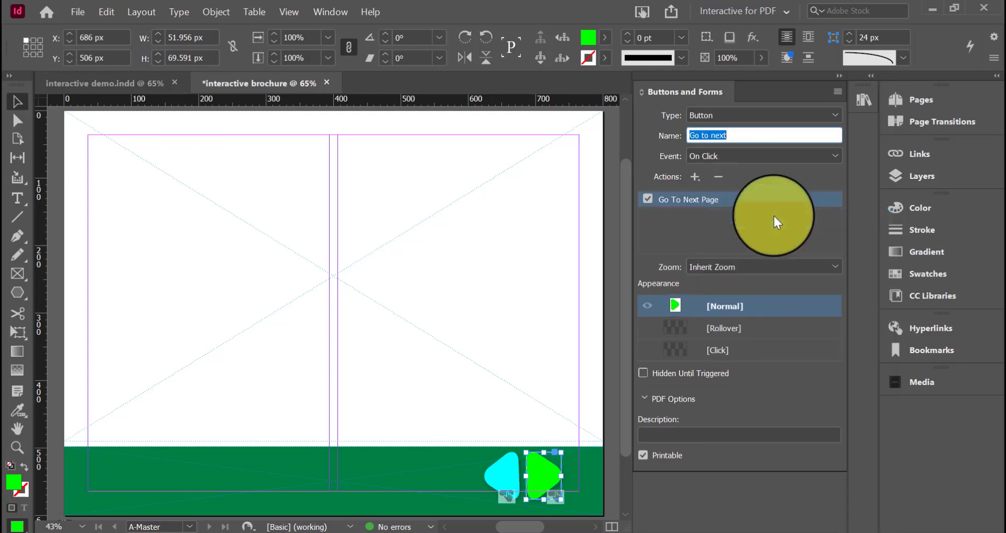
Step: Activate the Go to next button's Rollover appearance and fill it with the RGB Cyan swatch
left_click(683, 319)
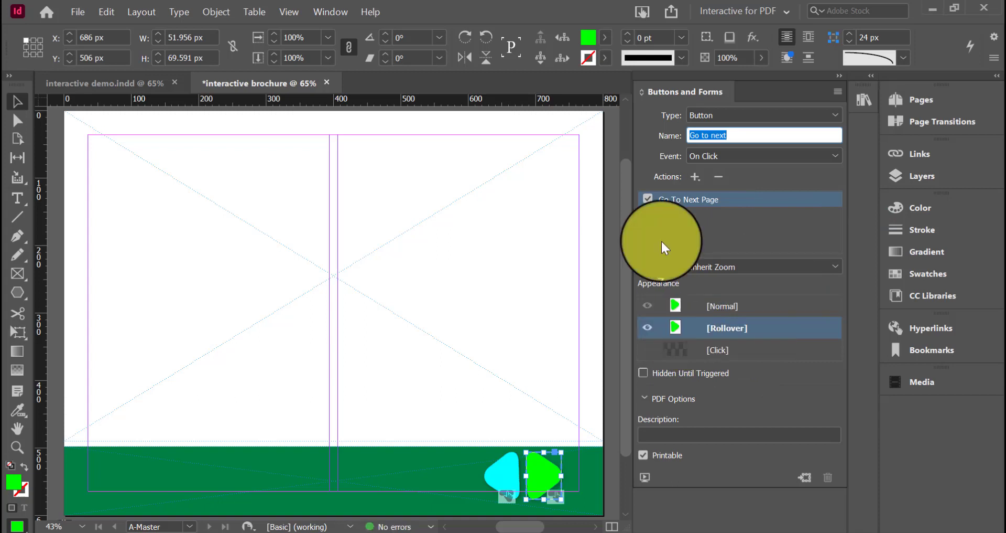
left_click(606, 39)
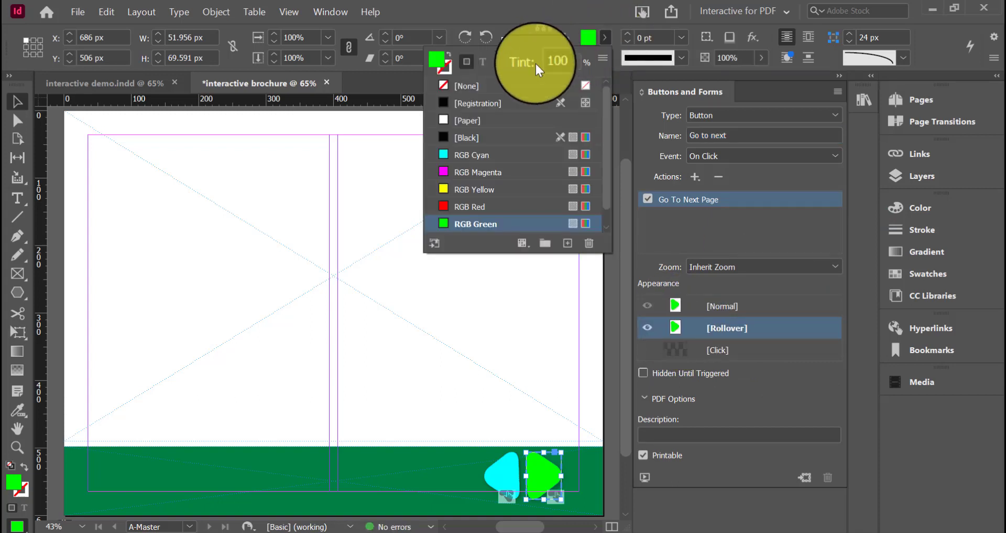
left_click(496, 153)
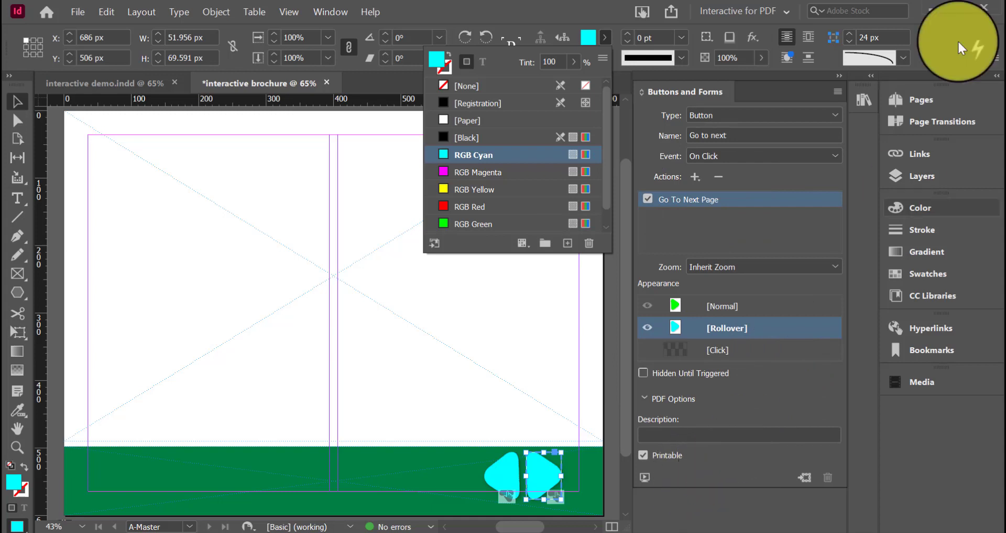
Step: Go through pages 1 to 4 to check that each carries the master's image frame, green footer and navigation buttons
left_click(923, 100)
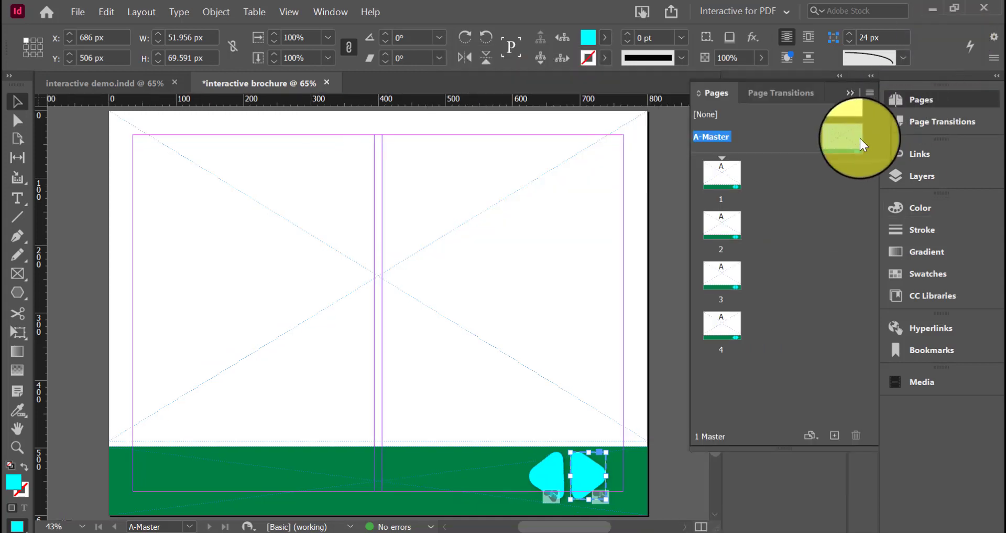
double_click(736, 178)
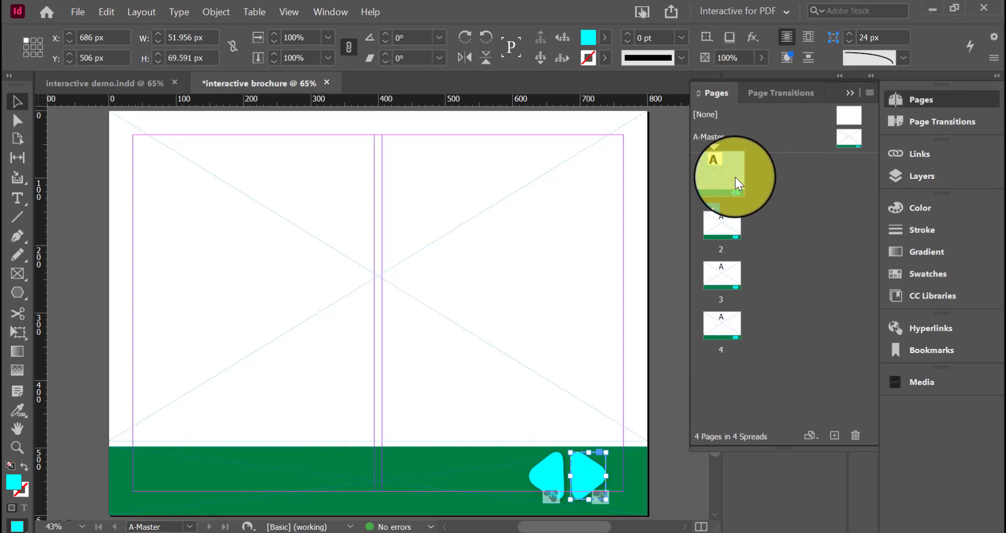
double_click(730, 231)
double_click(728, 270)
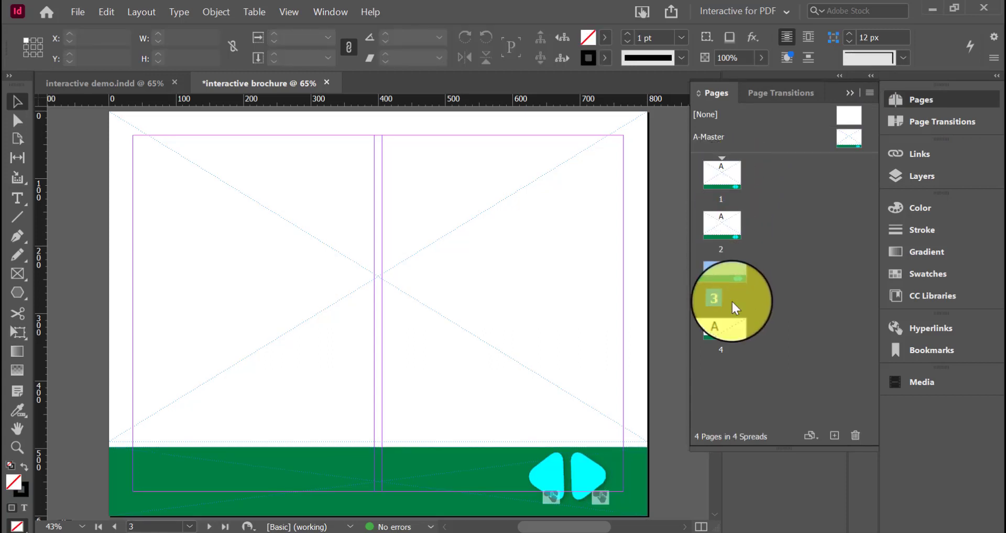
double_click(730, 336)
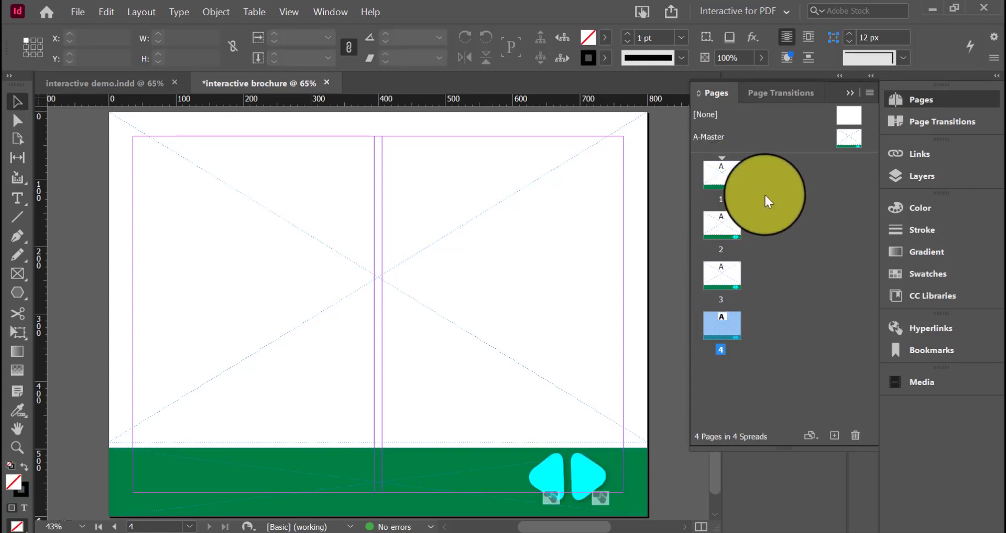
left_click(706, 167, "shift")
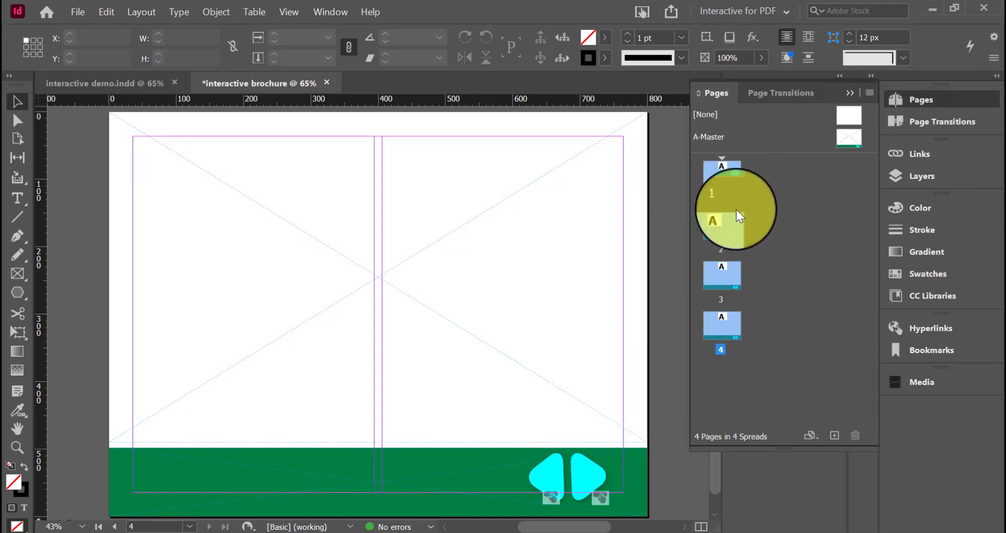
left_click(823, 191)
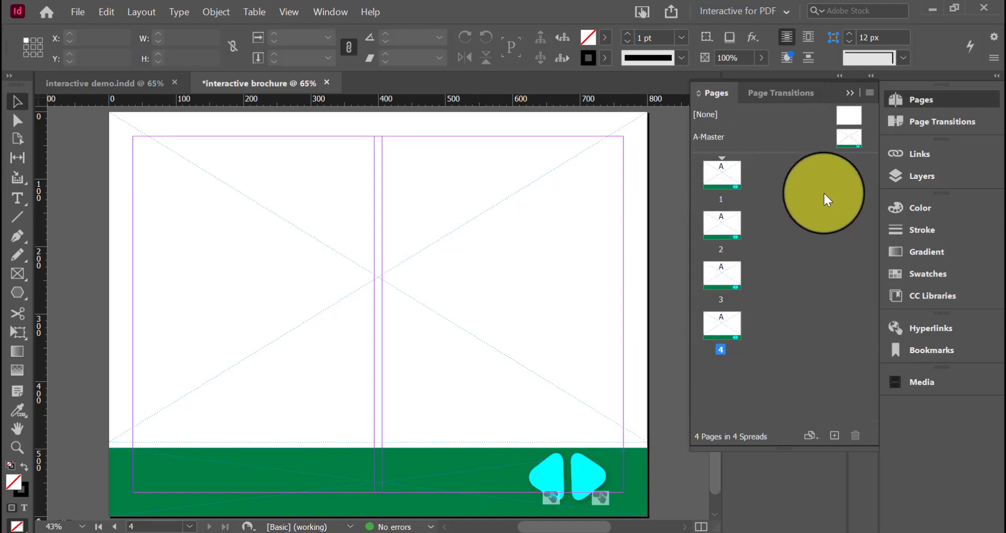
Step: On A-Master, draw a frame about 530 by 56 px in the green footer and enter "Welcome to the Enchanted Forest" in it
double_click(852, 137)
left_click(17, 273)
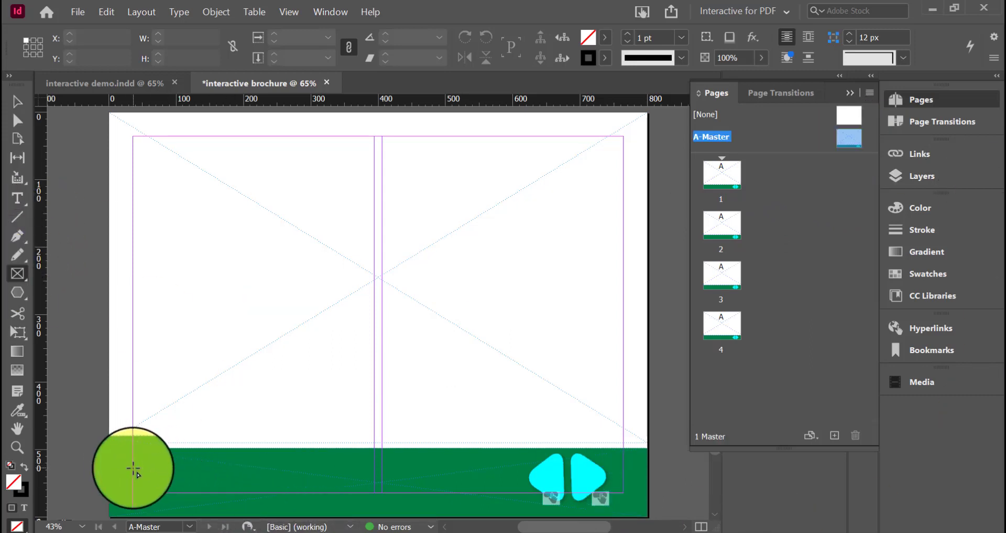
left_click_drag(133, 467, 491, 506)
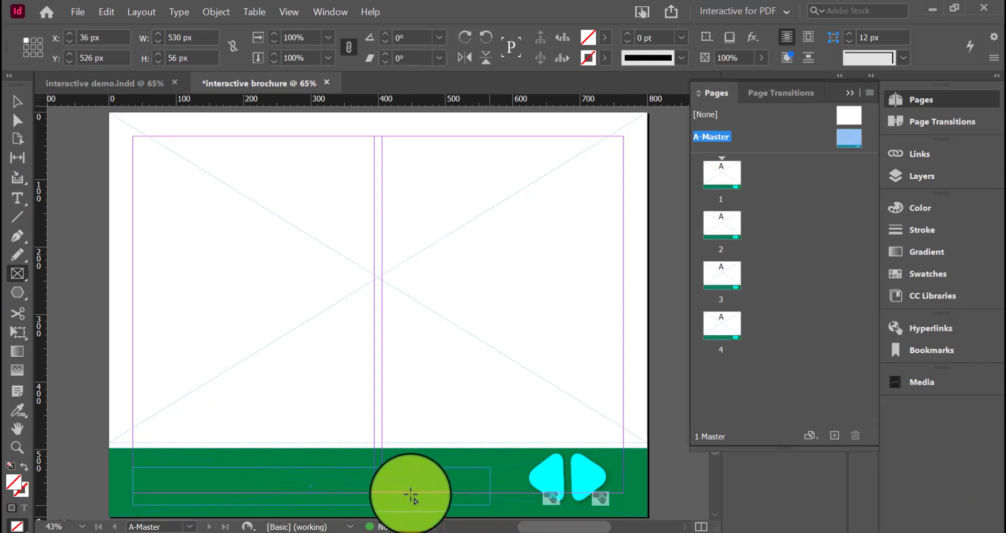
left_click(7, 200)
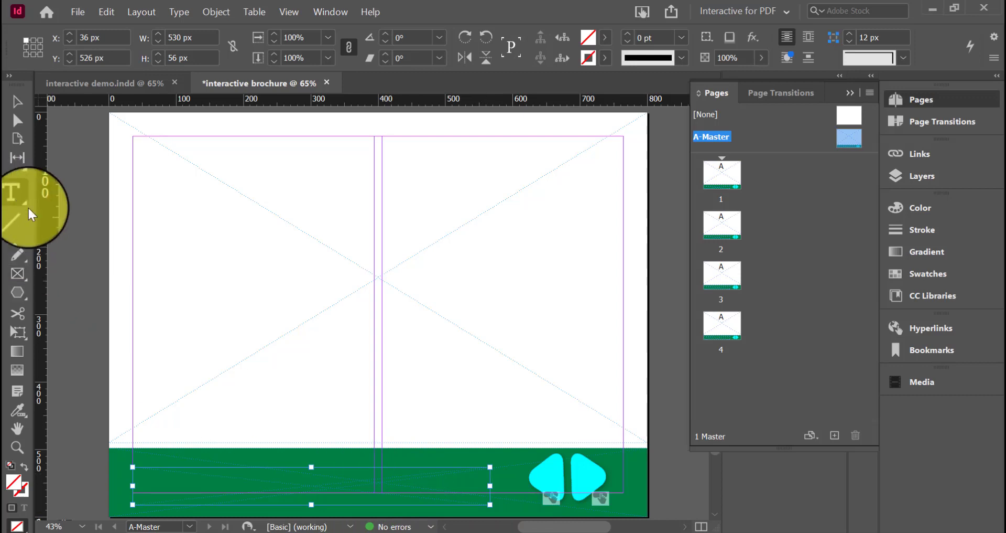
left_click(339, 473)
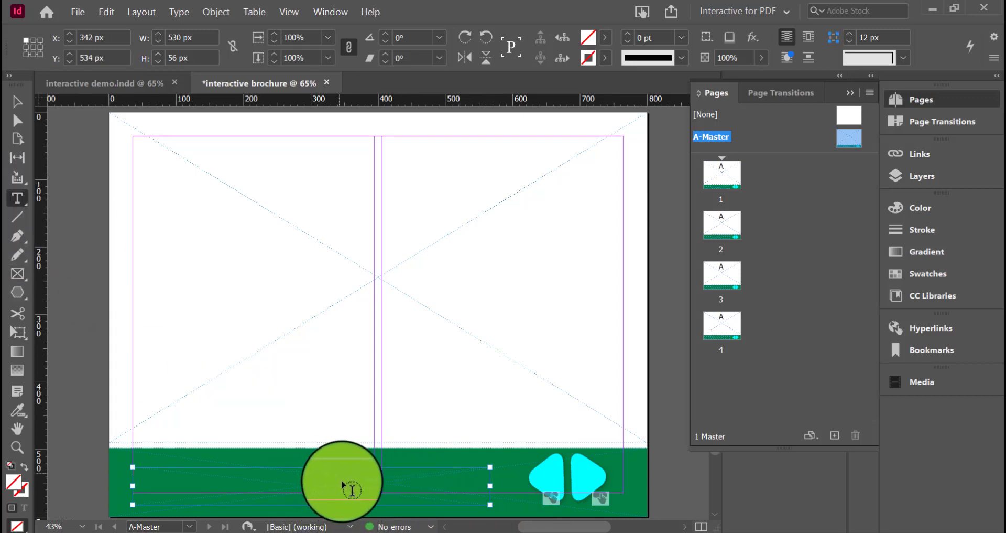
type("Welcome to")
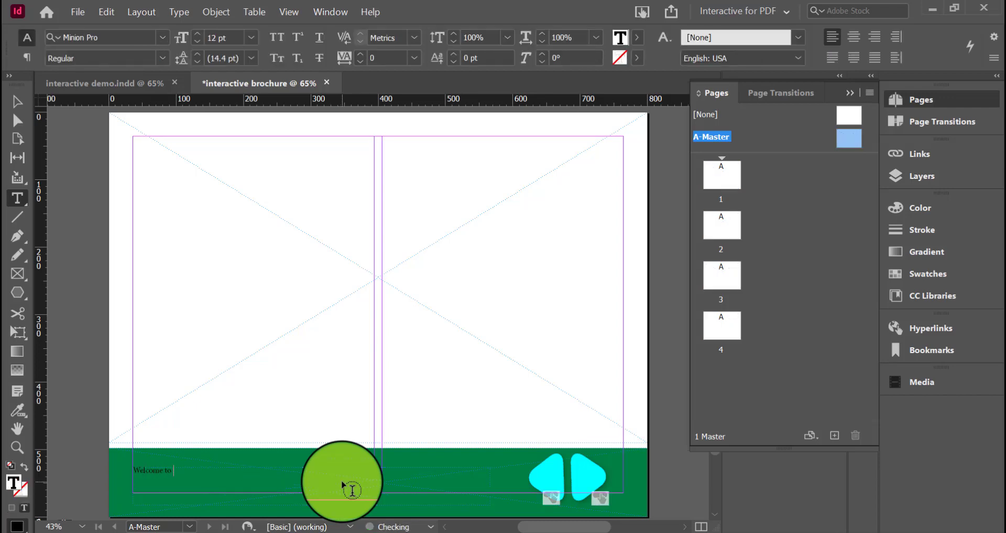
Step: Set the font of the footer title to Butter Food
left_click(160, 37)
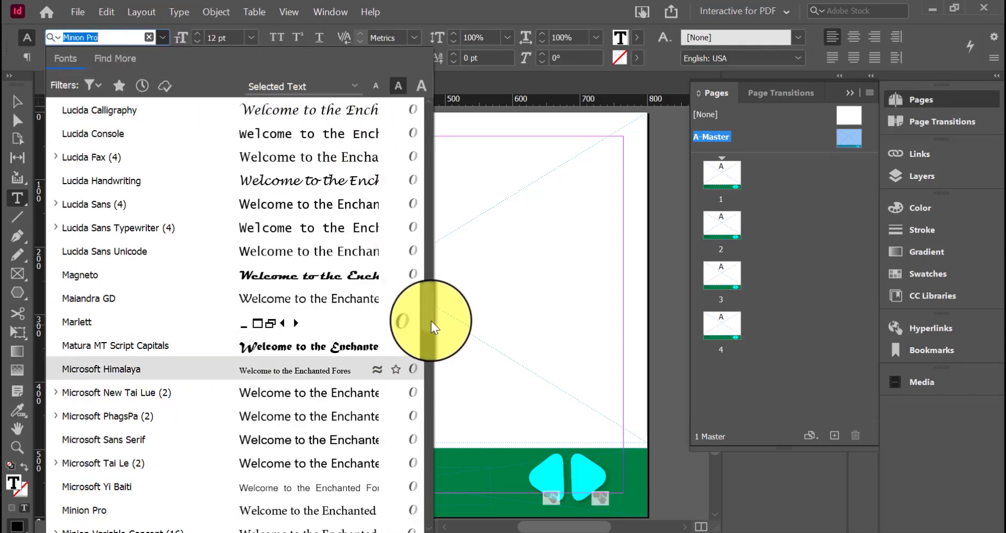
left_click_drag(431, 320, 427, 102)
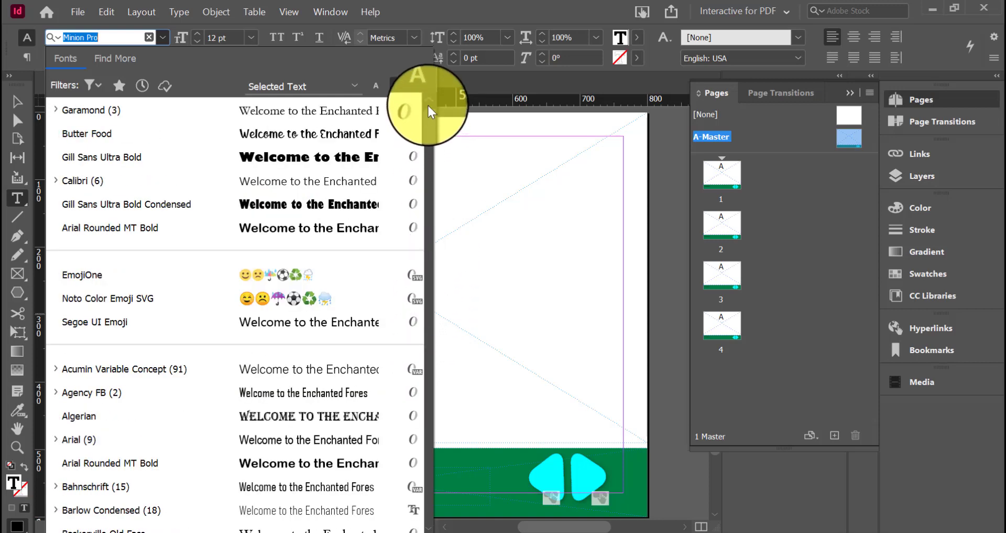
left_click(291, 132)
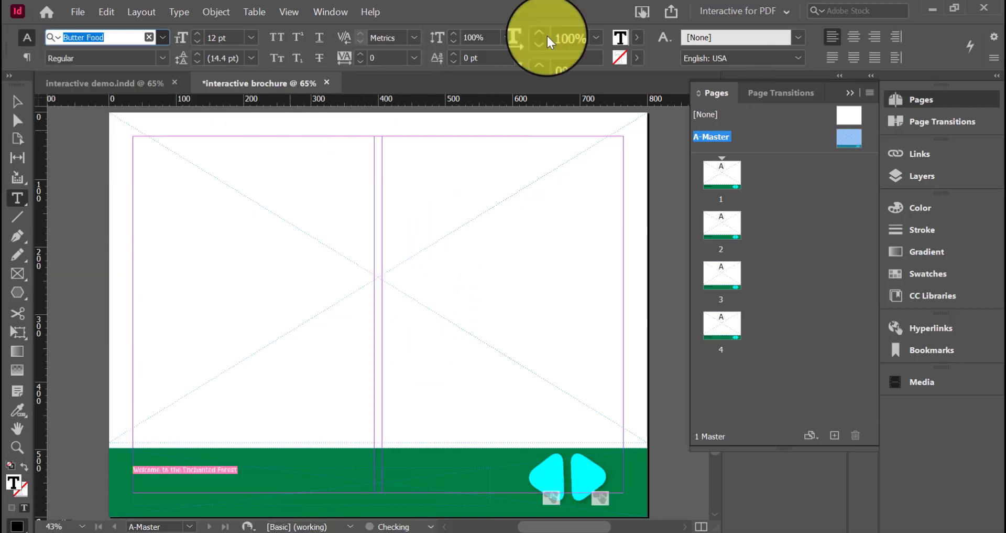
Step: Enlarge the white footer title as far as it fits on one line, and move its frame down to Y 528 px
left_click(252, 37)
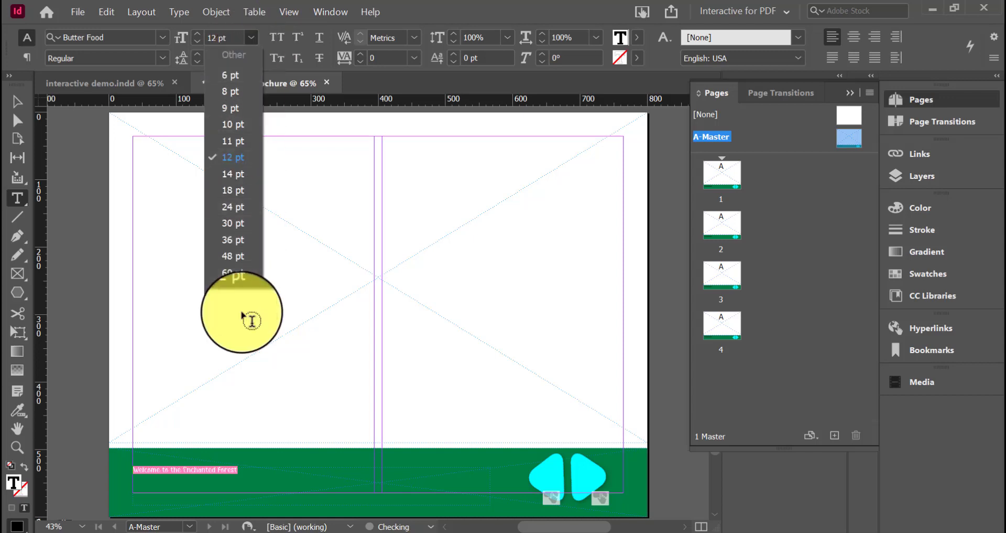
left_click(238, 272)
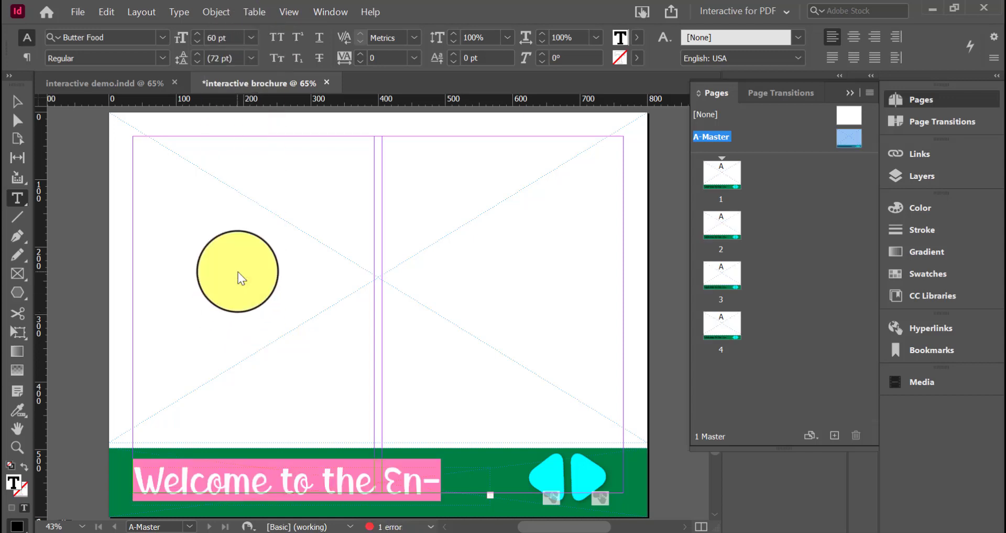
left_click(248, 37)
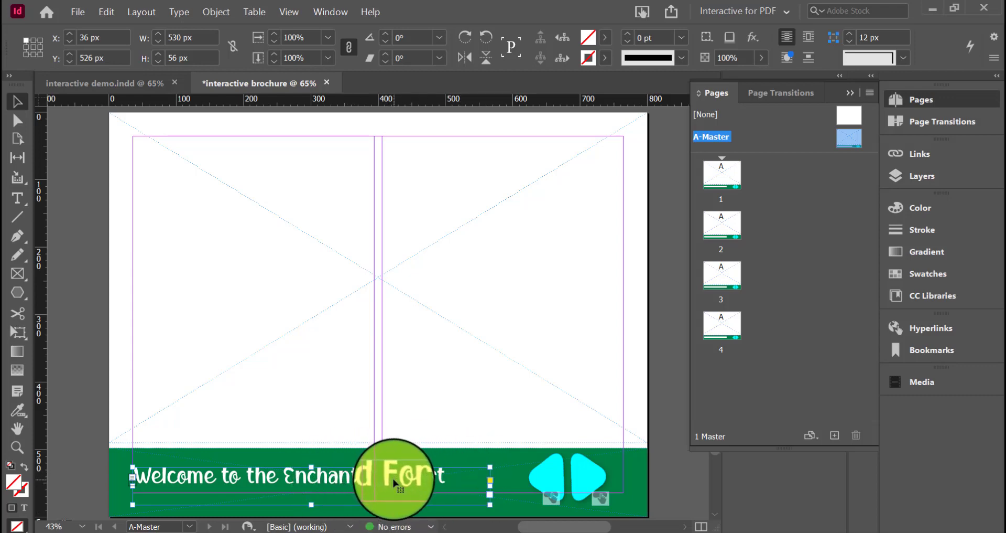
mouse_move(394, 483)
left_mouse_down()
mouse_move(401, 490)
mouse_move(396, 481)
left_mouse_up()
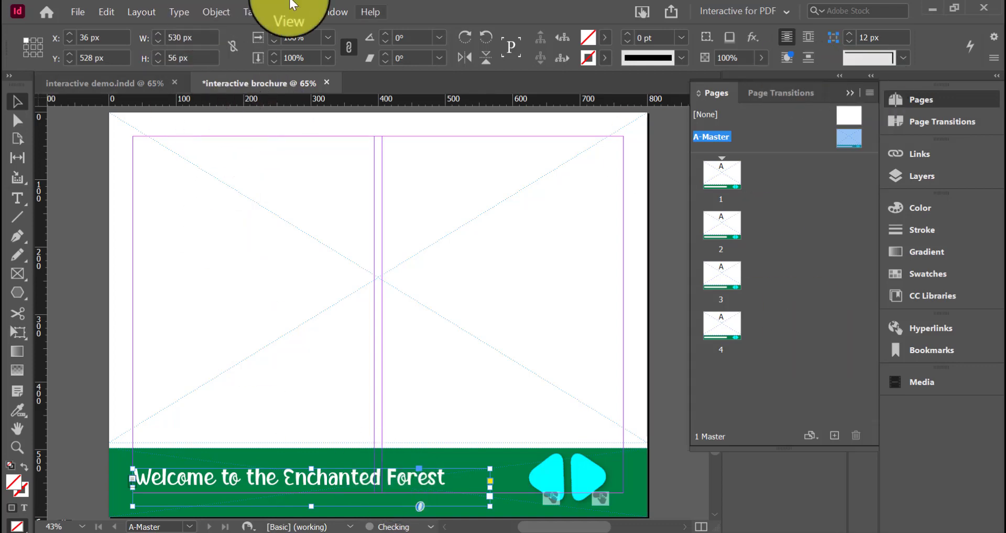
Step: Bring up the hyperlink settings, then switch to Chrome and copy the address disney.fandom.com/wiki/The_Enchanted_Forest
left_click(335, 12)
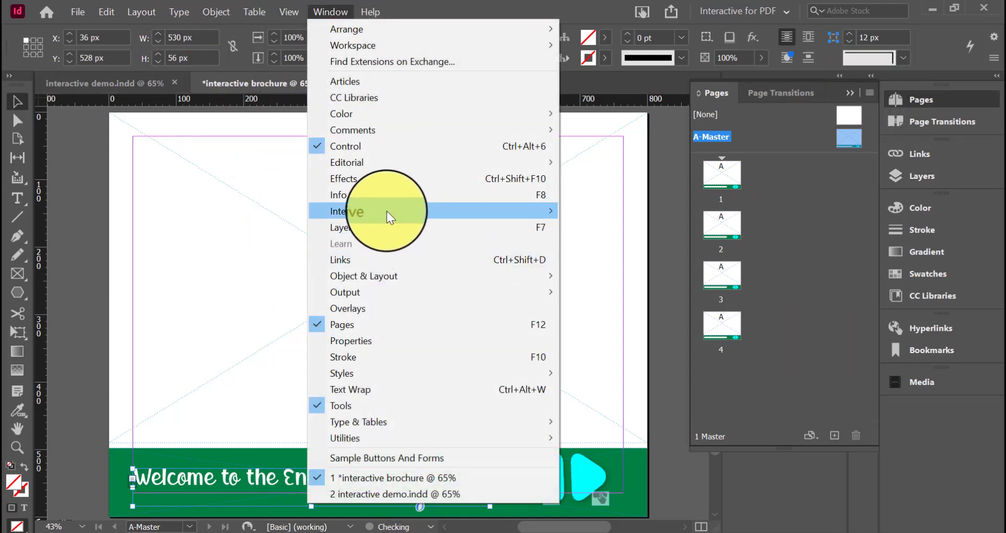
mouse_move(387, 211)
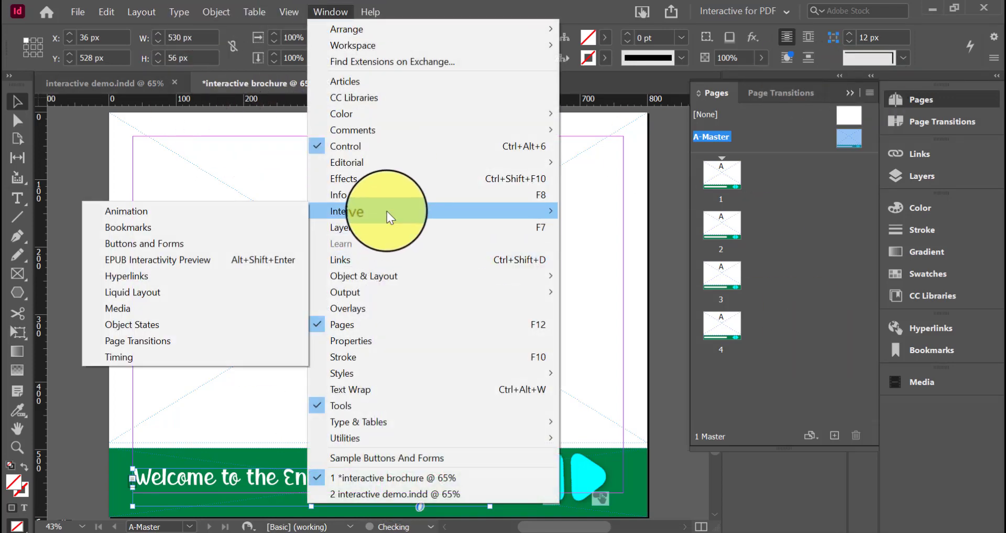
left_click(235, 273)
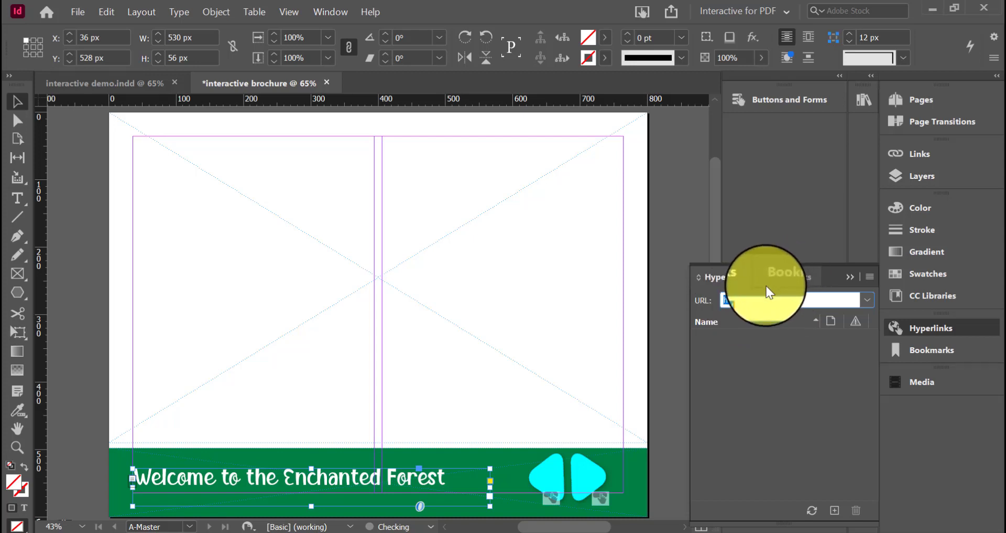
left_click(493, 532)
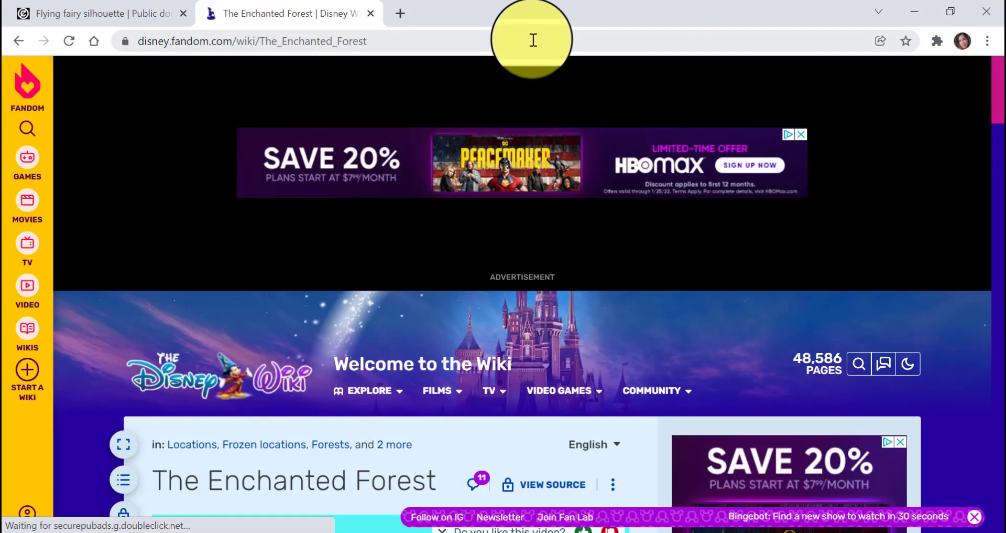
left_click(533, 40)
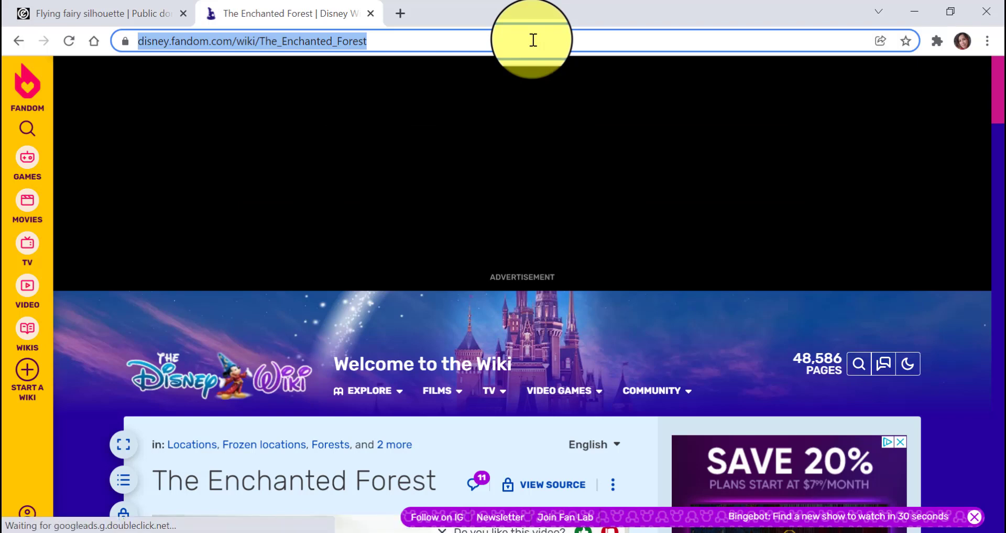
Step: Switch back to InDesign and link the footer title frame to the copied The_Enchanted_Forest wiki address
key("alt+Tab")
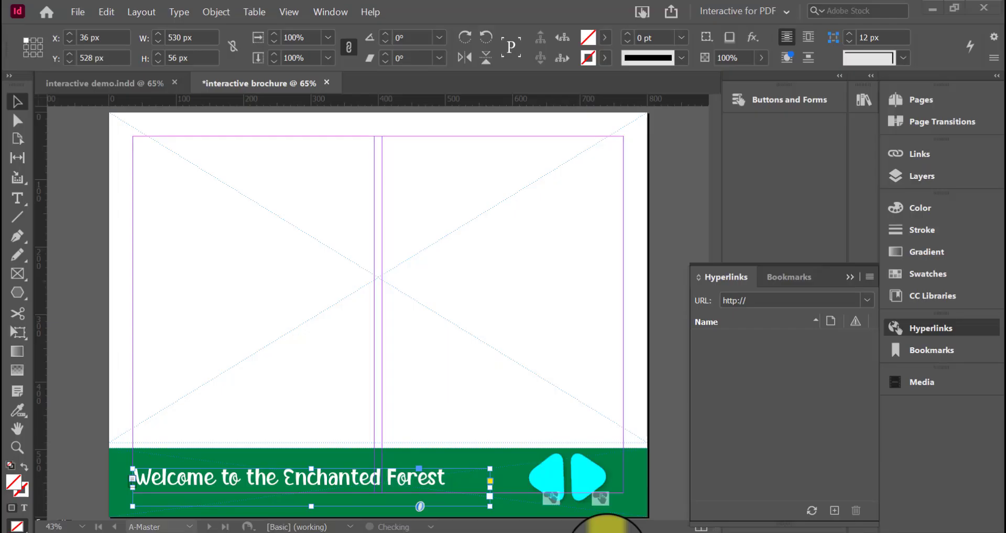
left_click(772, 296)
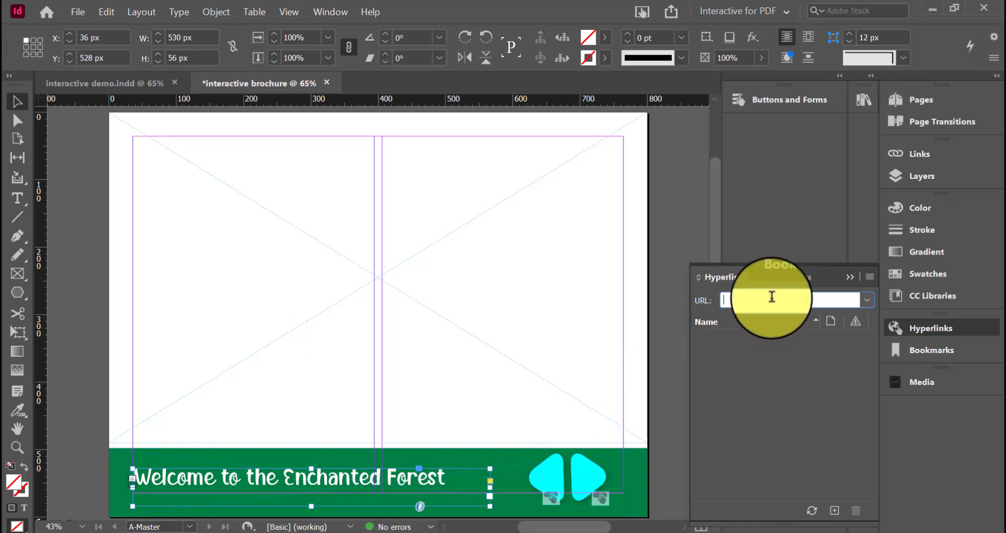
key("ctrl+v")
key("Return")
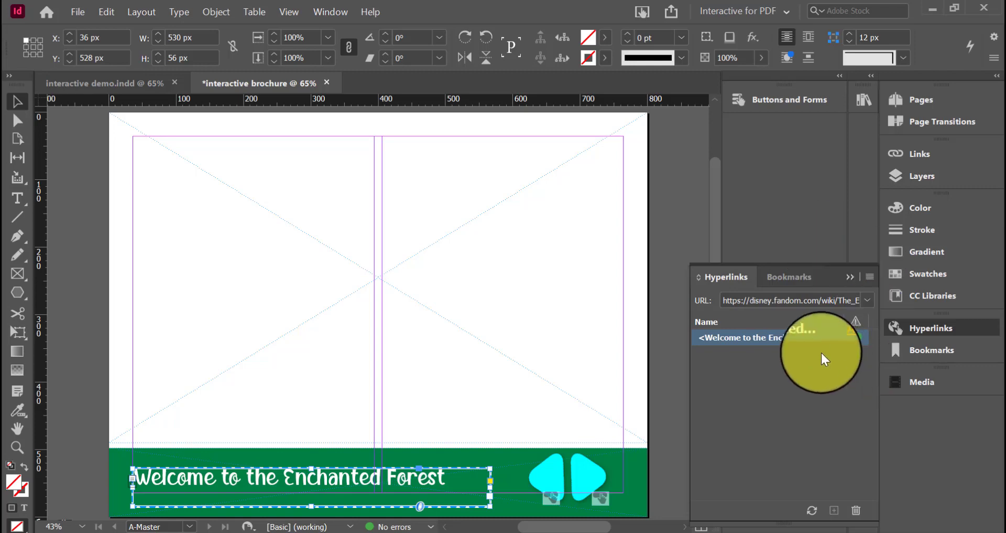
left_click(858, 338)
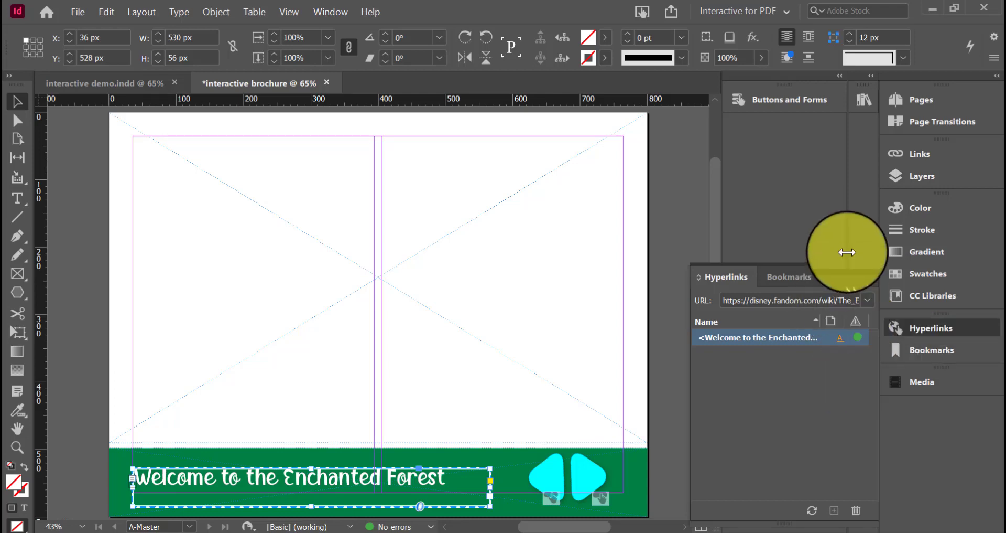
left_click(848, 275)
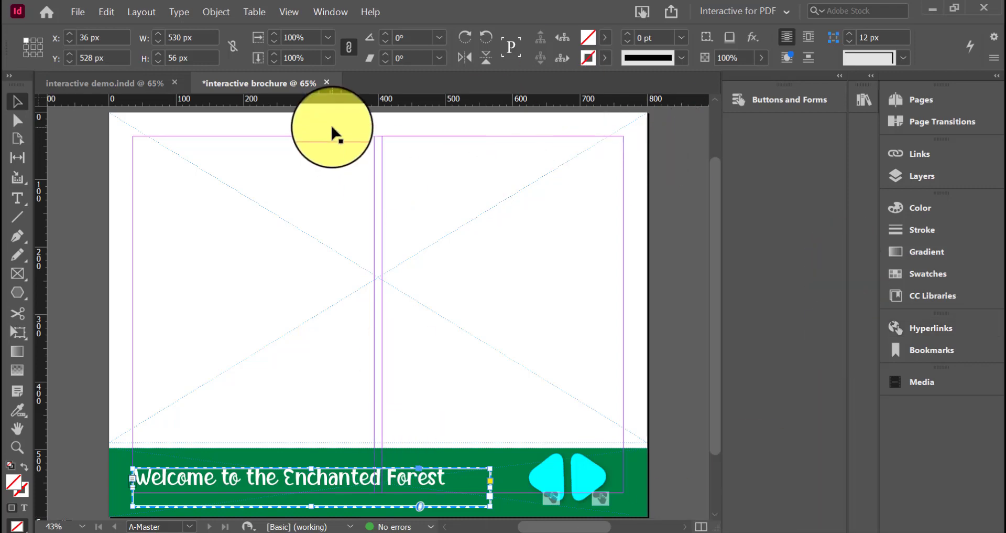
Step: Open the EPUB Interactivity Preview and show page 1 in it to check the linked footer title and buttons
left_click(332, 2)
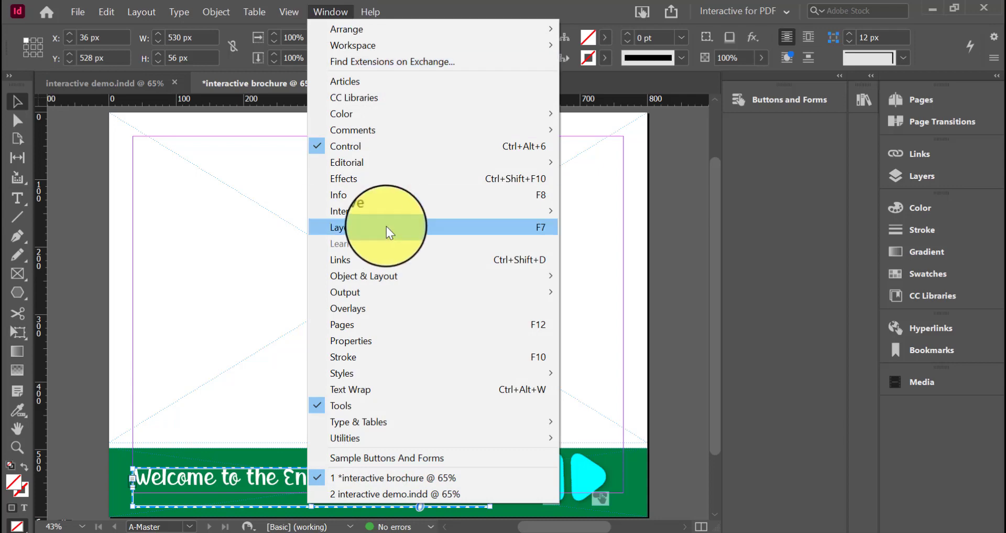
mouse_move(384, 215)
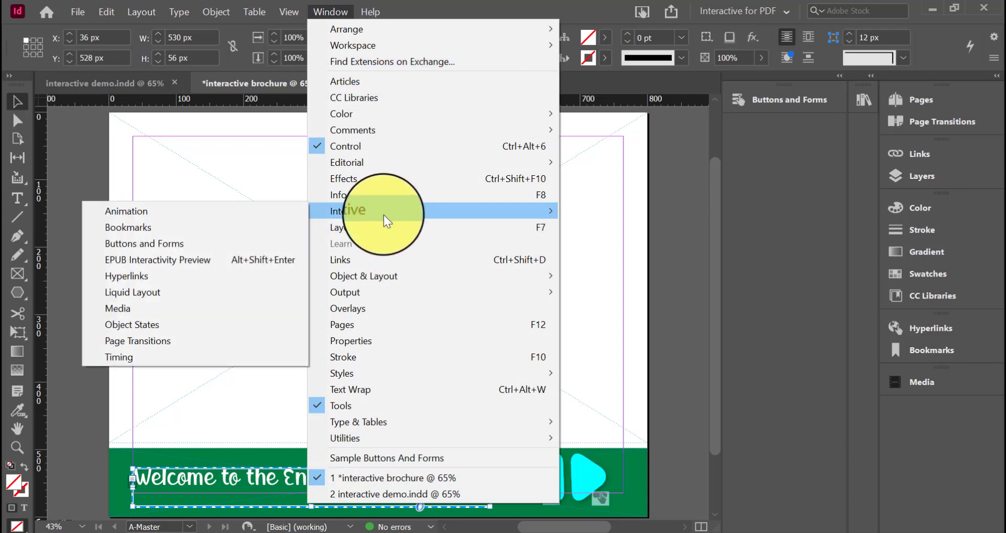
left_click(210, 264)
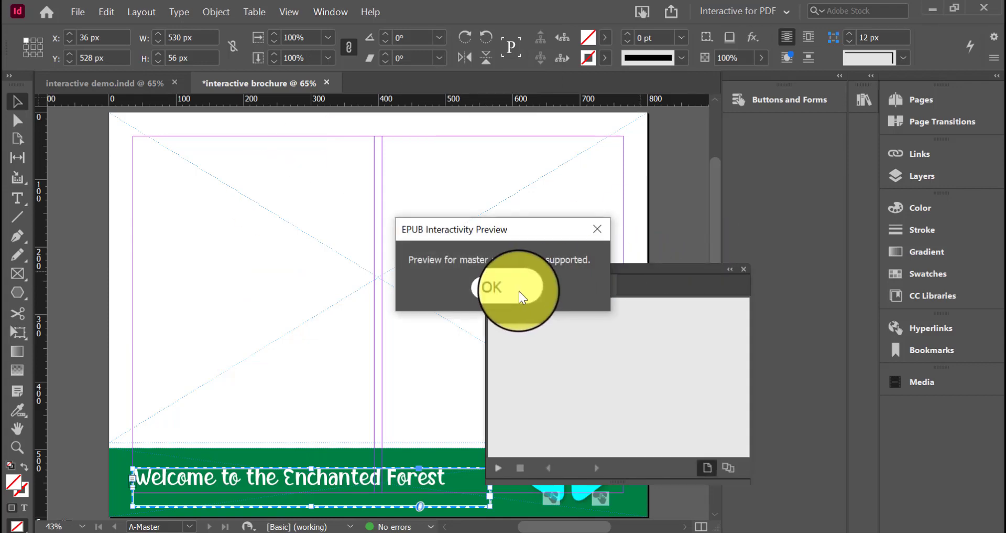
left_click(519, 291)
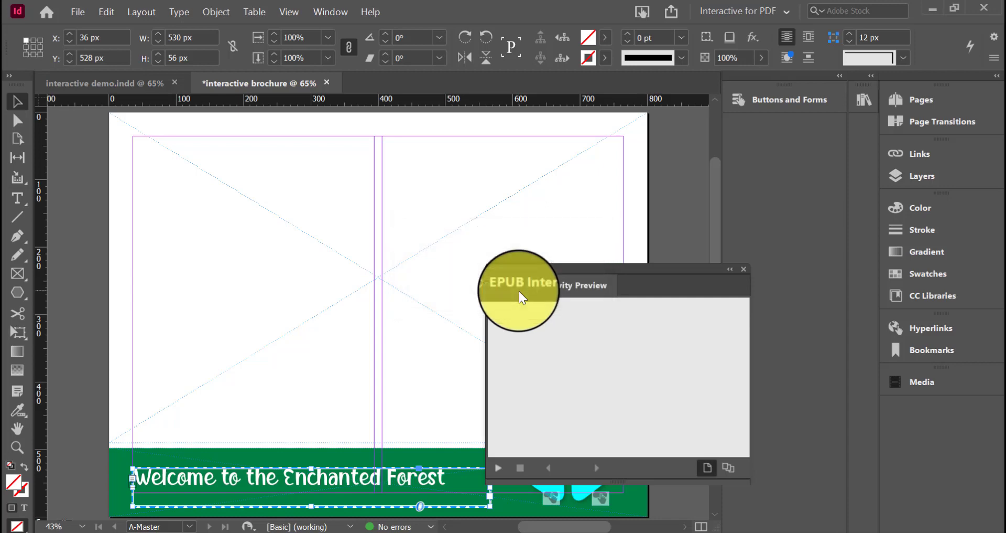
left_click(951, 98)
double_click(725, 172)
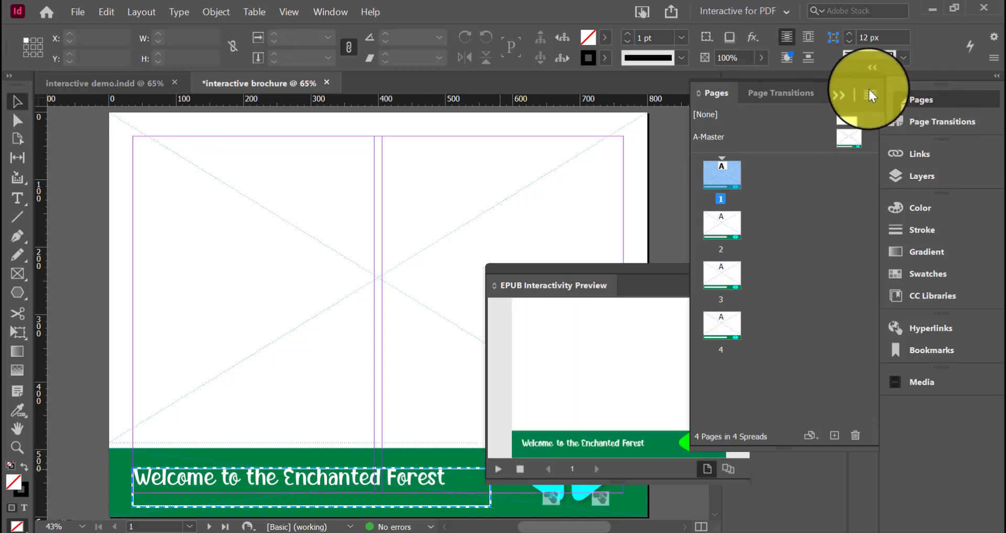
left_click(851, 93)
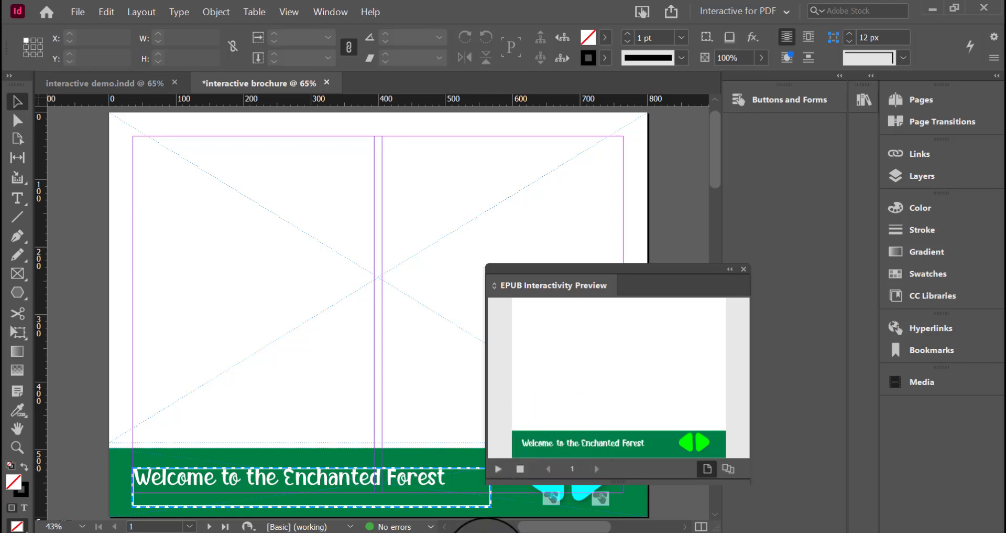
Step: On A-Master, move the two page arrow buttons slightly lower in the green footer, setting the left arrow at Y 510 px
mouse_move(496, 526)
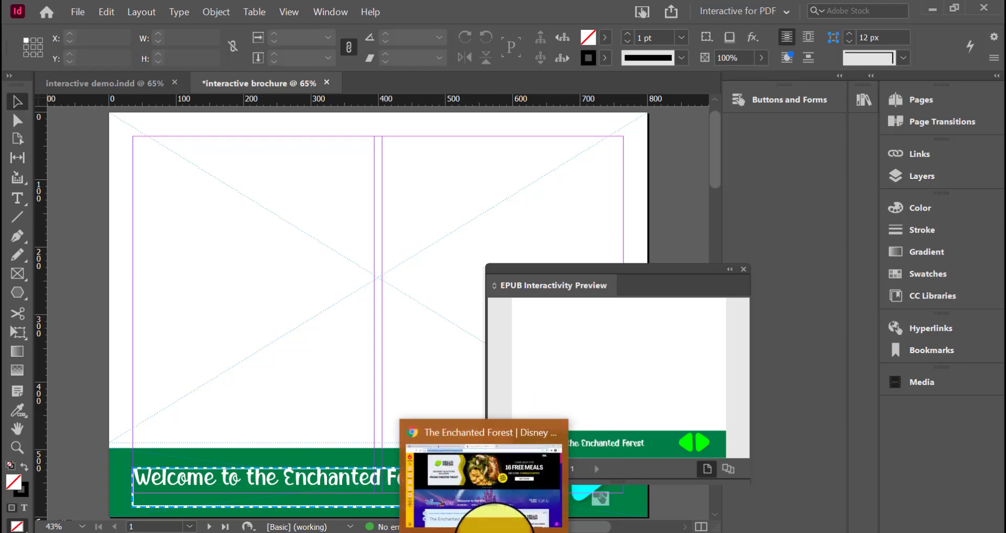
left_click(486, 505)
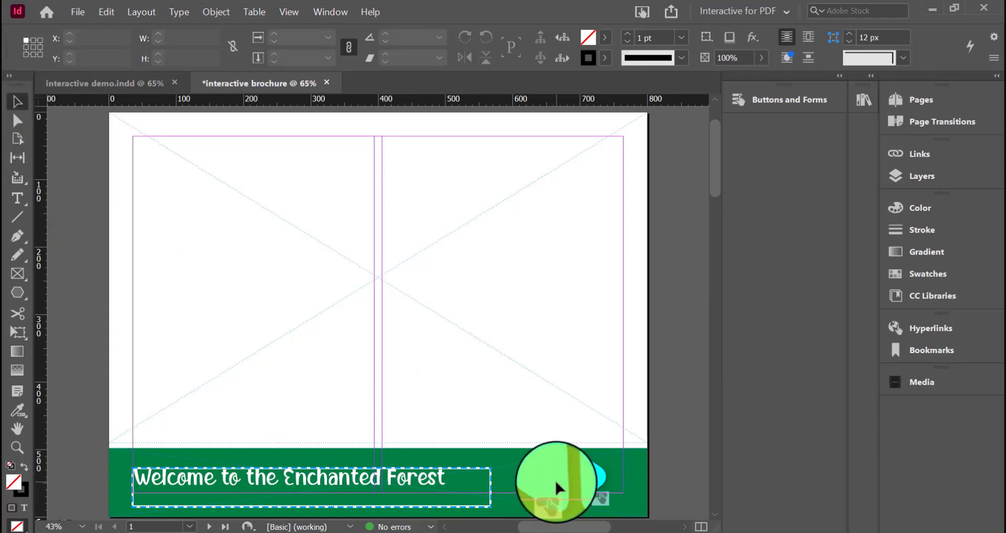
left_click(946, 96)
double_click(860, 133)
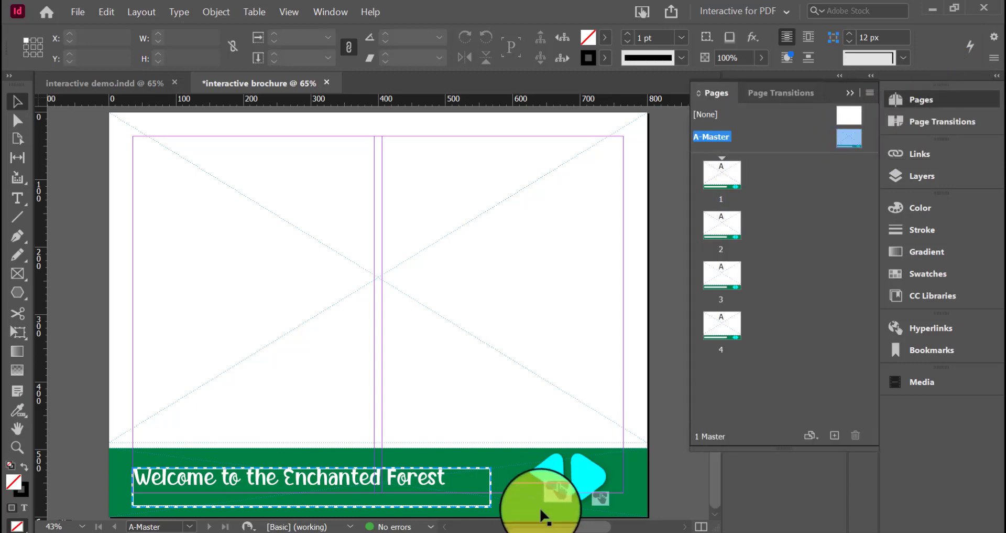
left_click(542, 479)
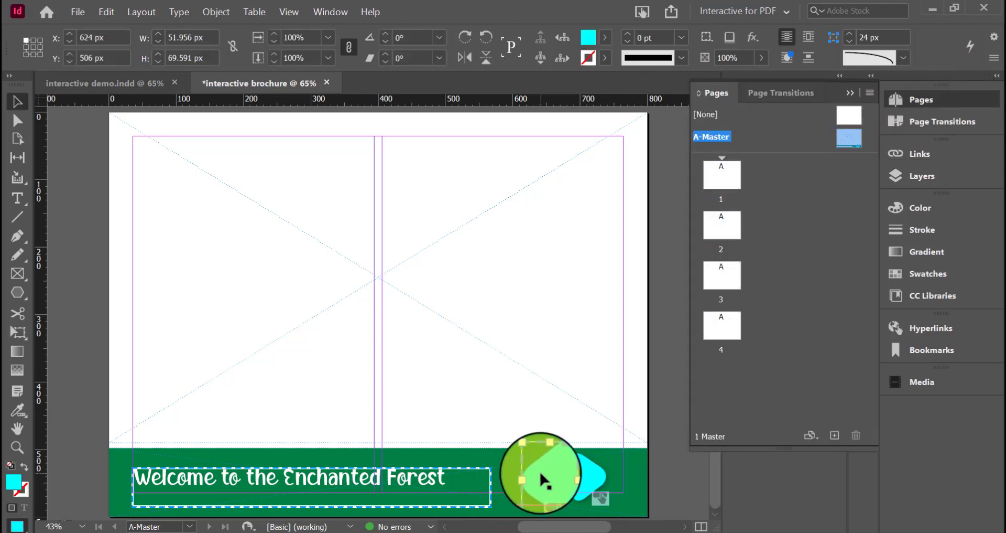
key("Down")
key("Down")
key("Down")
key("Down")
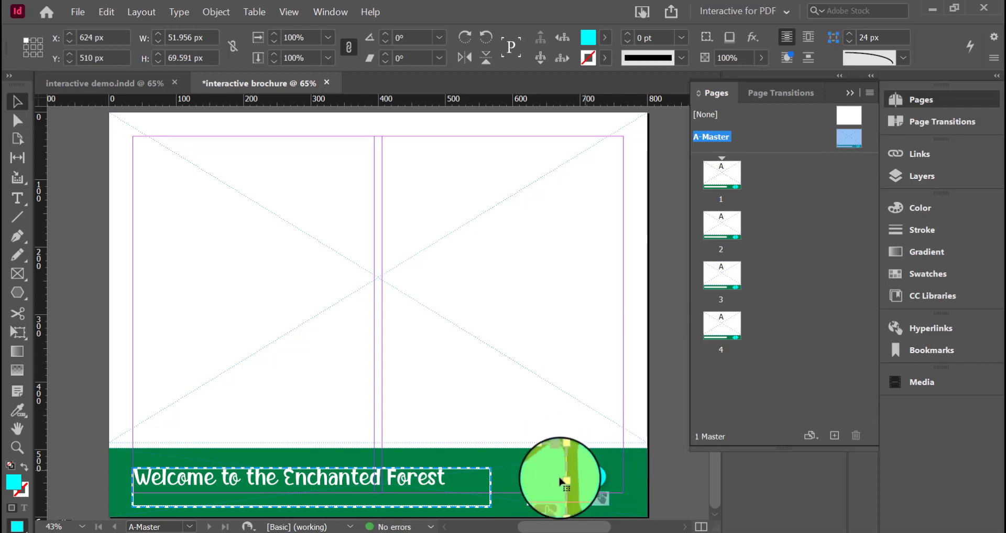
left_click_drag(554, 477, 555, 479)
left_click(589, 470)
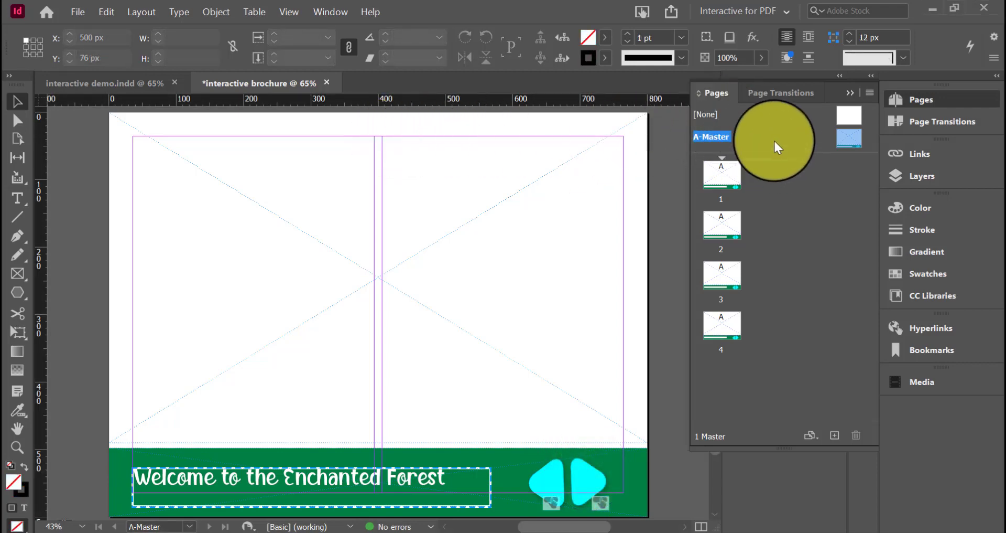
Step: On page 1, draw an 800 x 490 px rectangle frame from the page's upper-left corner, covering the area above the footer
double_click(732, 169)
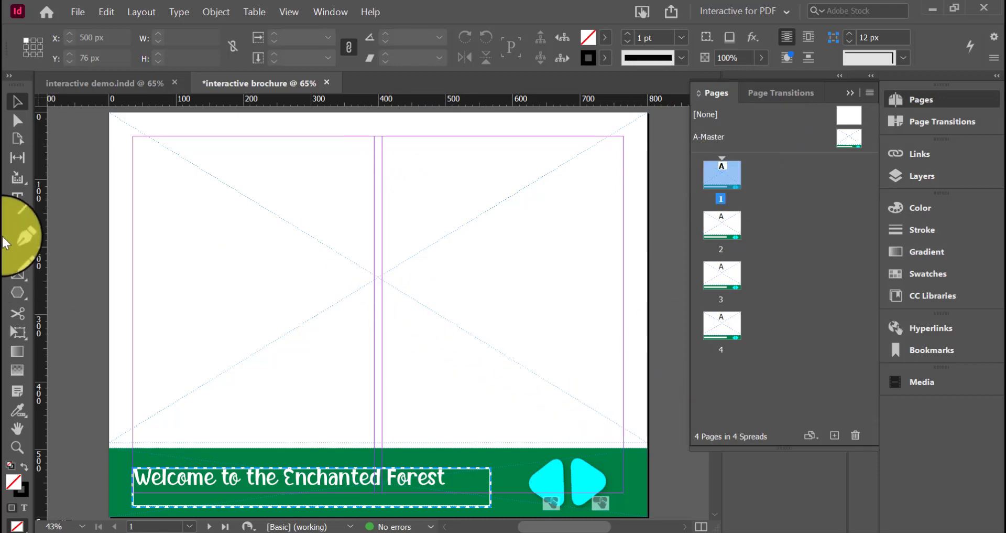
left_click(8, 276)
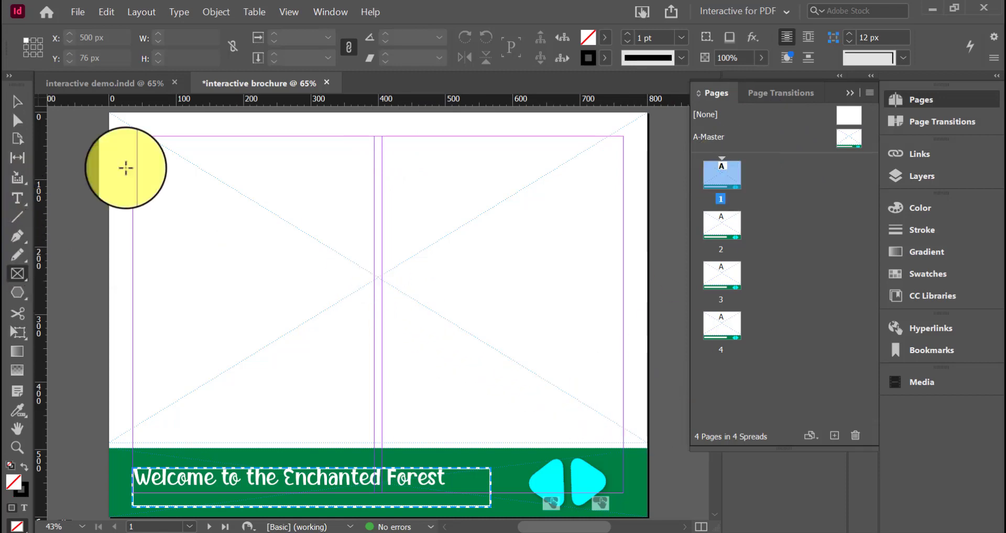
left_click_drag(112, 113, 647, 443)
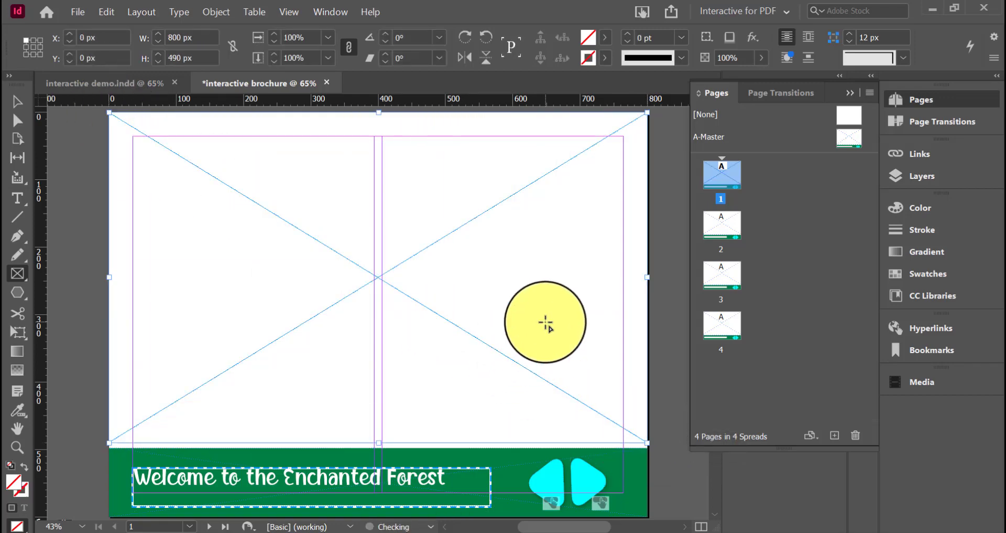
Step: Place the image pexels-mali-maeder-142497 from Downloads into the new frame on page 1
key("ctrl+d")
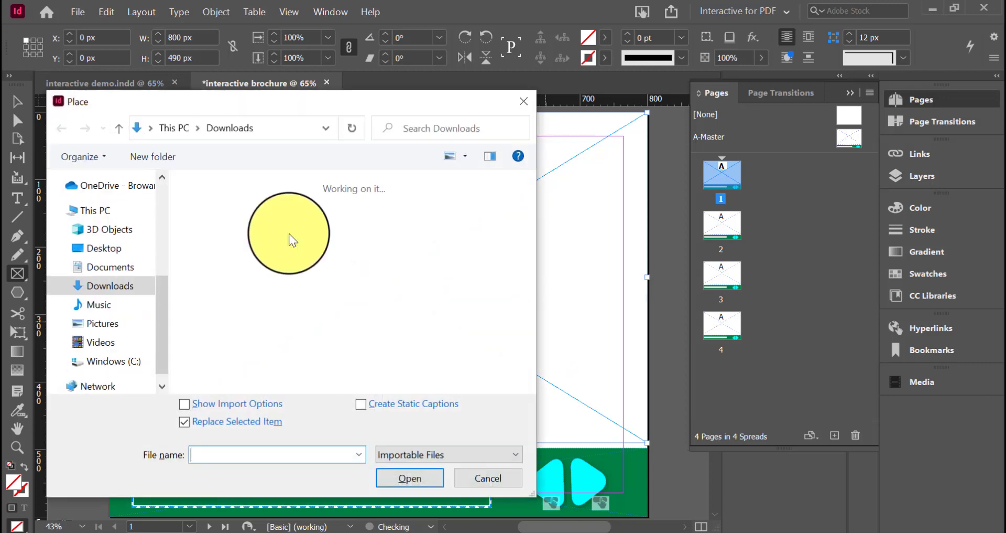
scroll(488, 323, "down", 3)
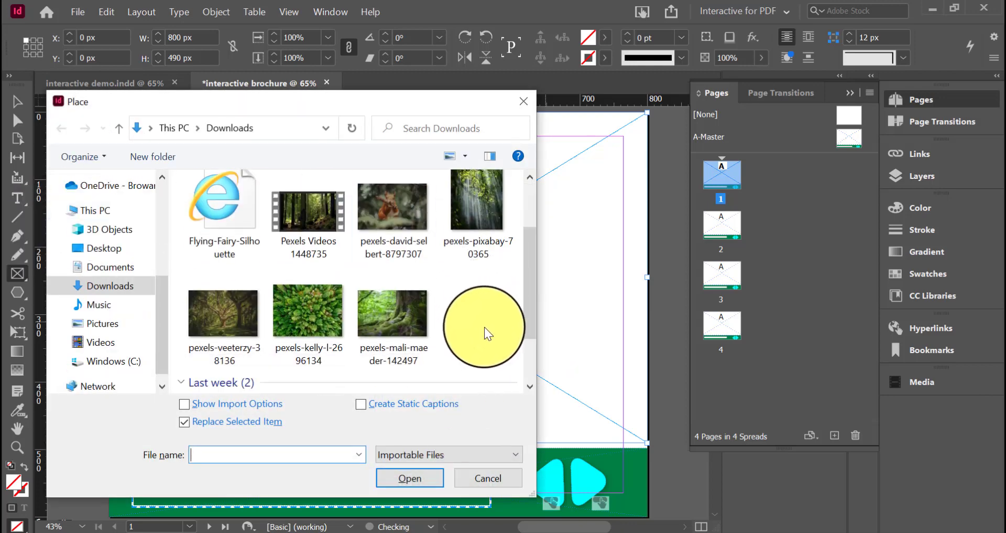
left_click(388, 246)
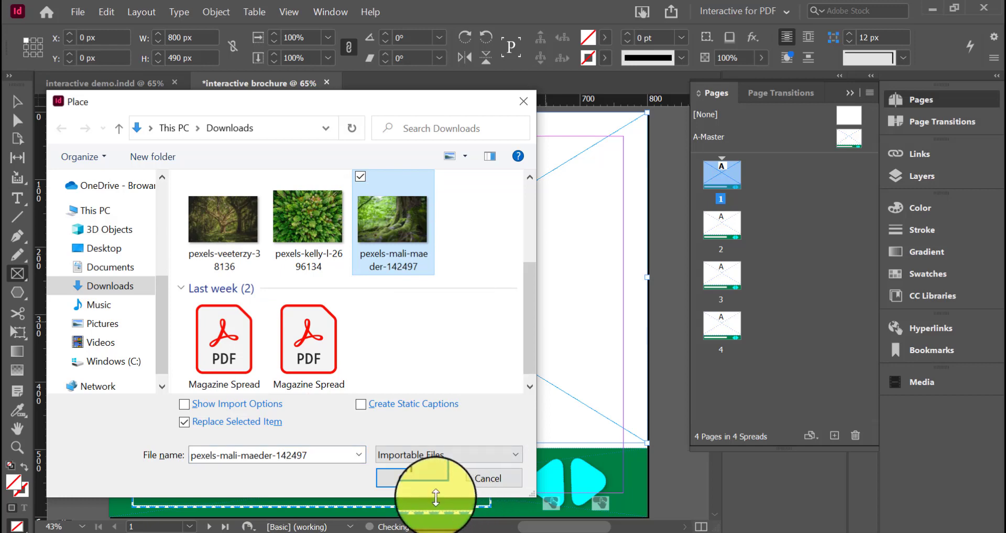
left_click(436, 479)
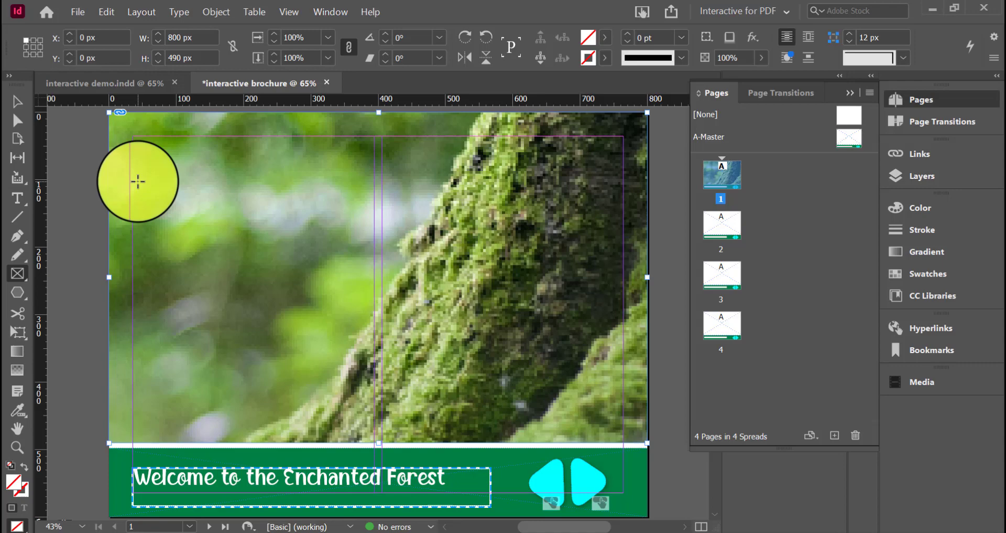
Step: Fit the placed forest photo to its frame with Fill Frame Proportionally
left_click(324, 10)
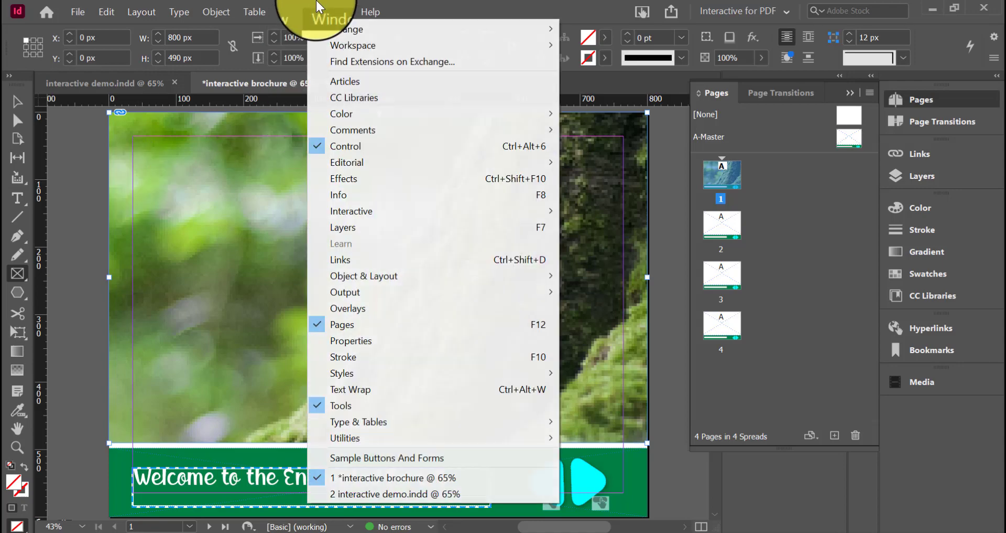
left_click(331, 13)
right_click(405, 162)
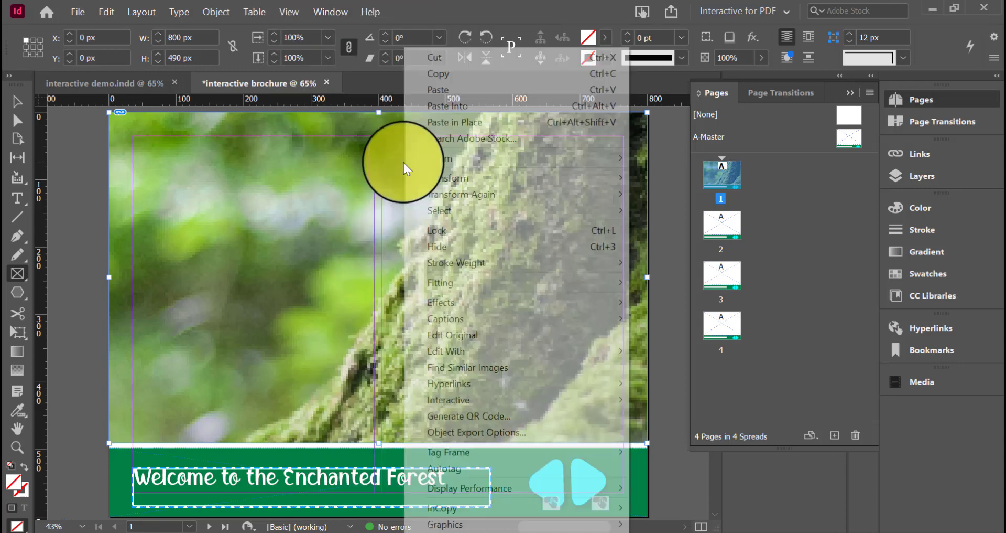
mouse_move(515, 282)
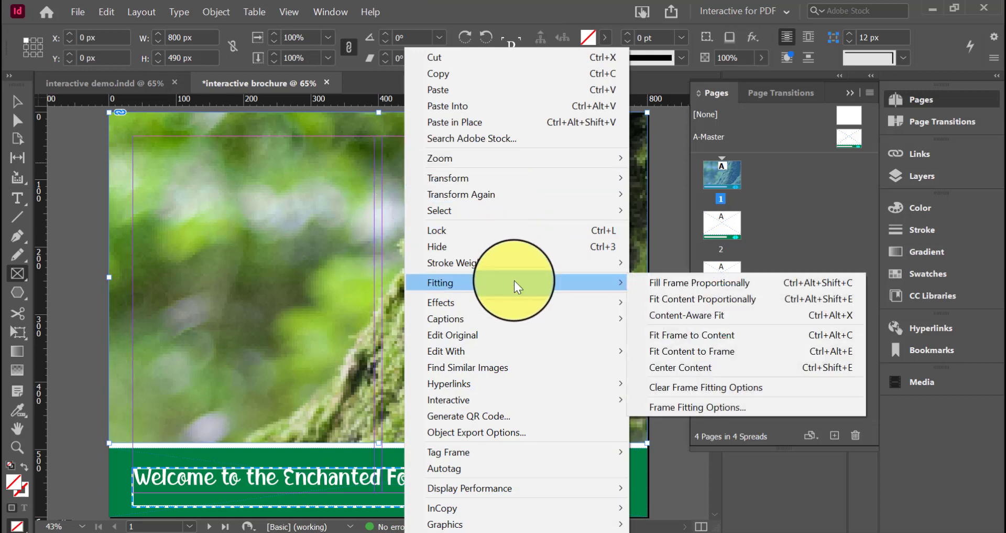
left_click(640, 282)
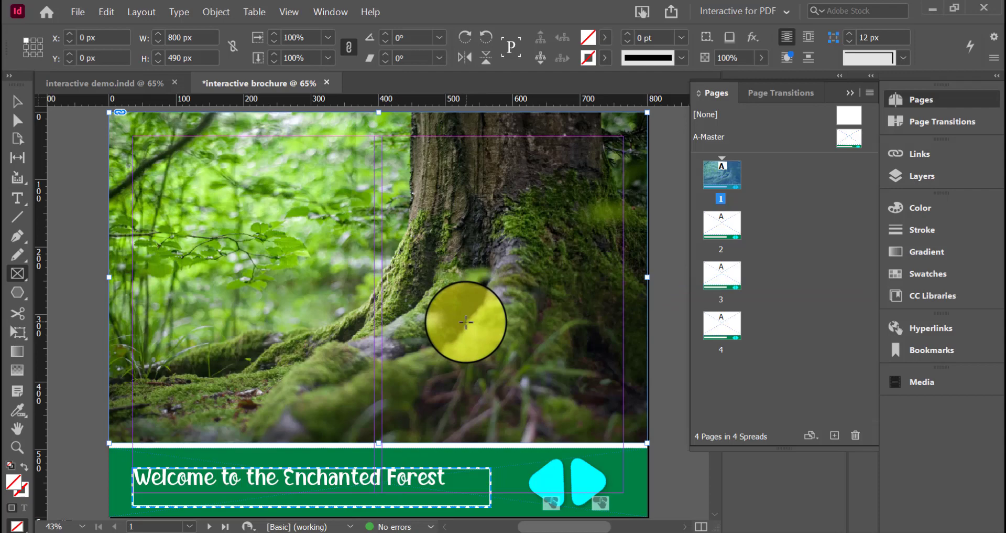
Step: Set the document's display performance to High Quality Display
left_click(288, 11)
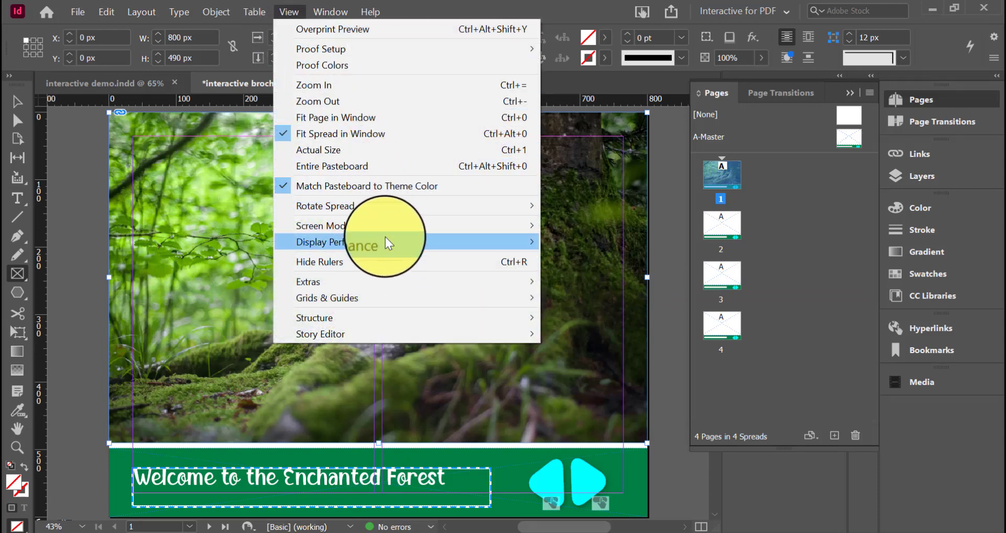
mouse_move(389, 242)
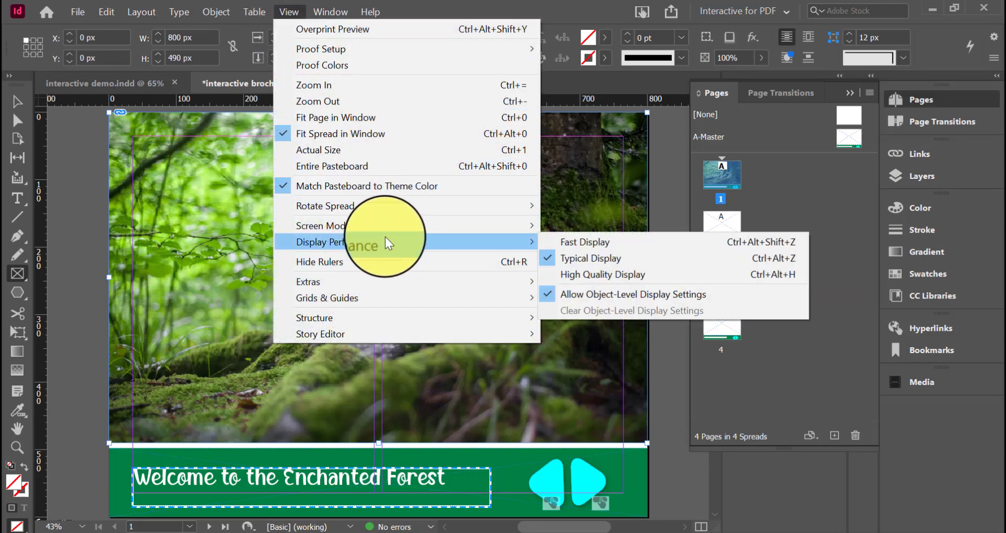
left_click(626, 274)
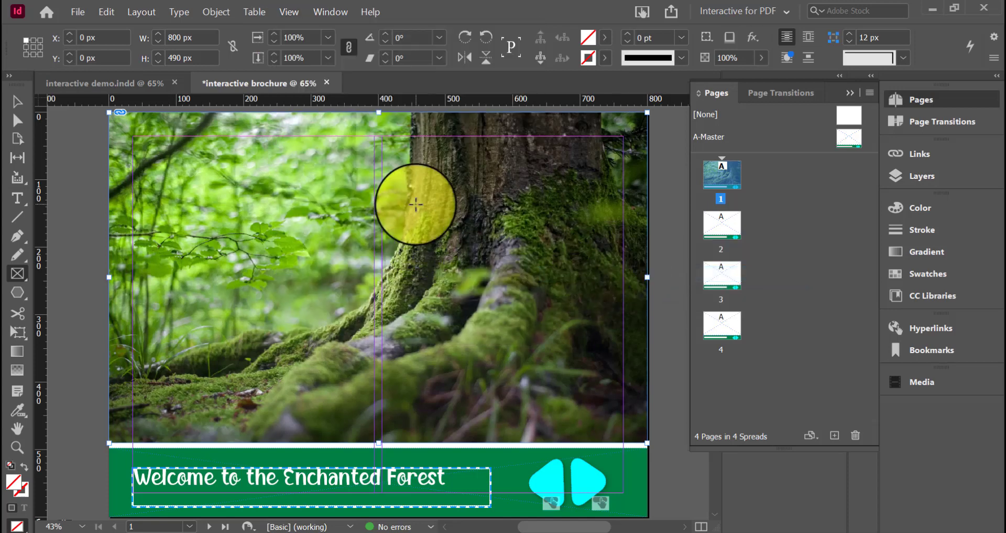
Step: Undo a trial stretch of the photo frame to 498 px high, and draw a text frame over the leaves in the photo's upper left
left_click_drag(648, 444, 648, 449)
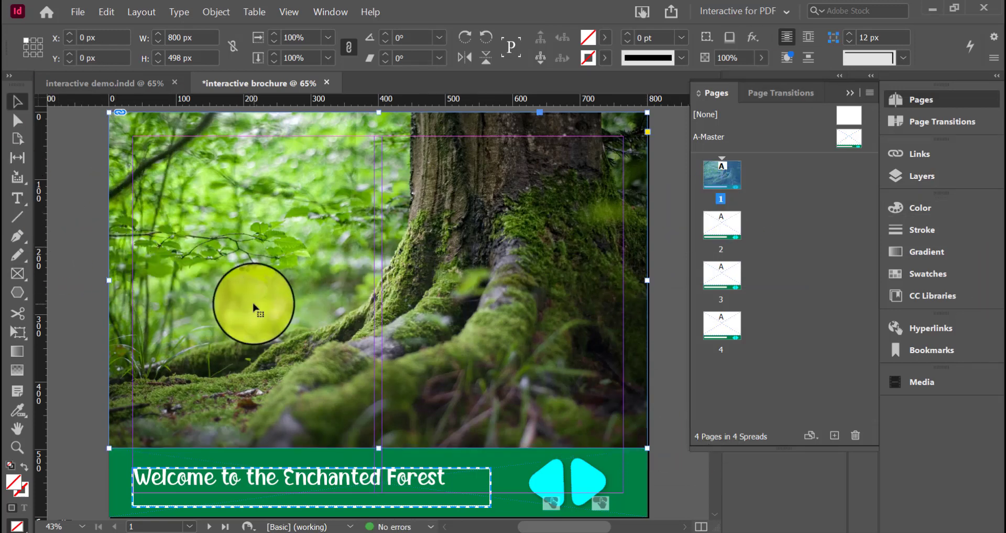
key("ctrl+z")
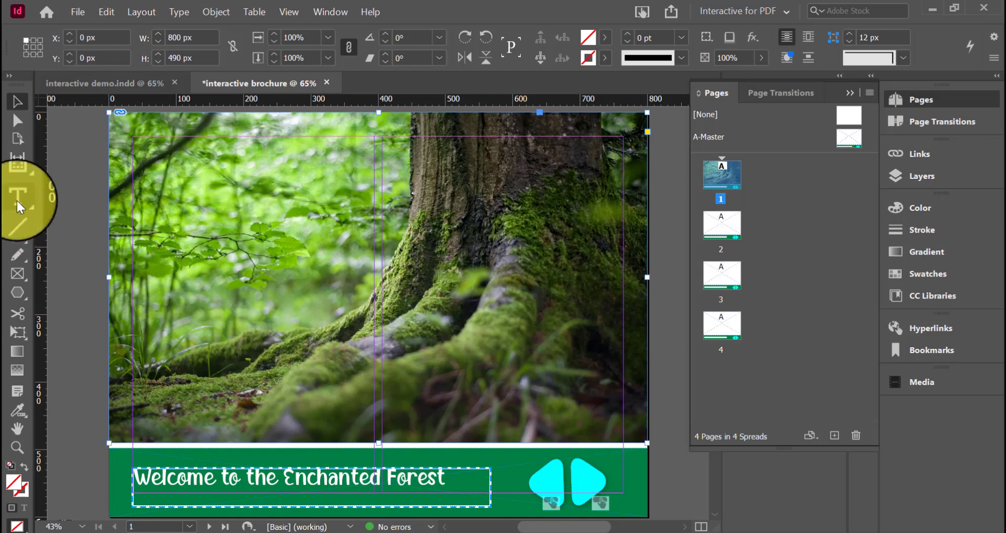
left_click(24, 198)
left_click_drag(150, 164, 430, 277)
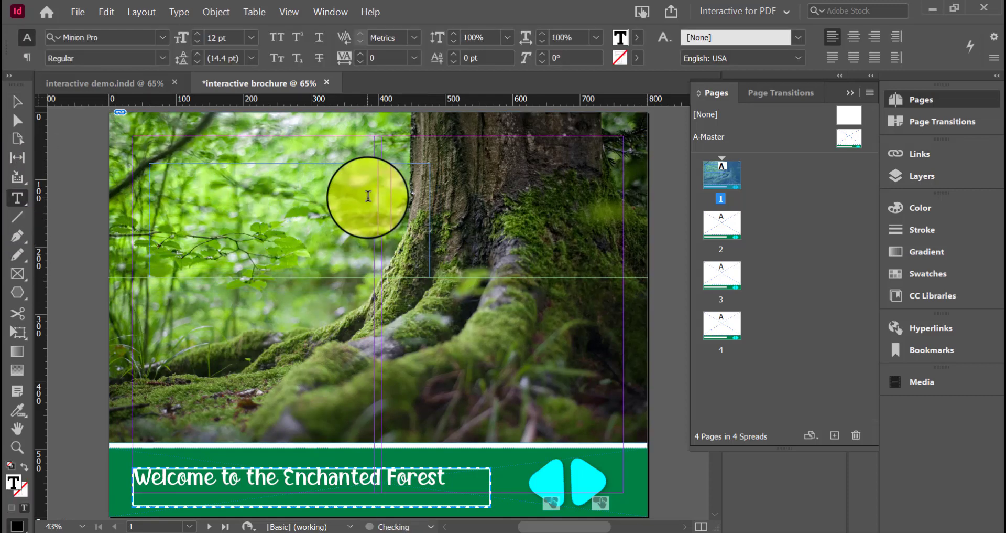
Step: Copy the full footer title text from A-Master
left_click(17, 101)
left_click(319, 484)
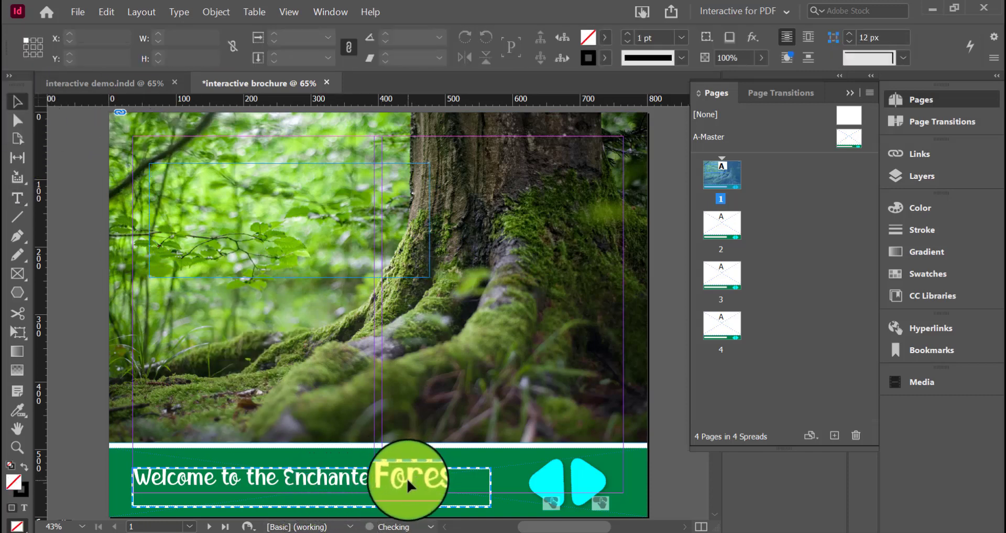
double_click(846, 137)
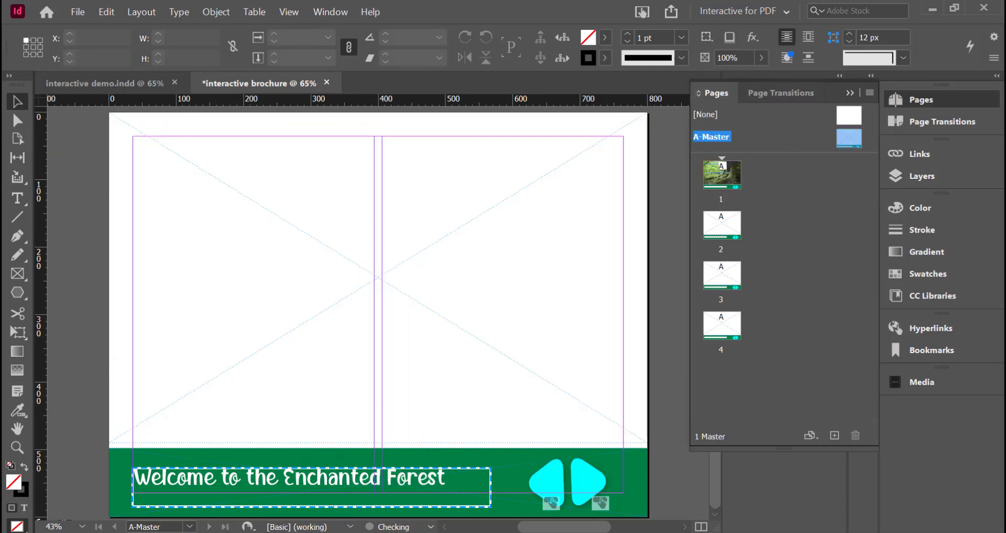
triple_click(281, 479)
key("ctrl+c")
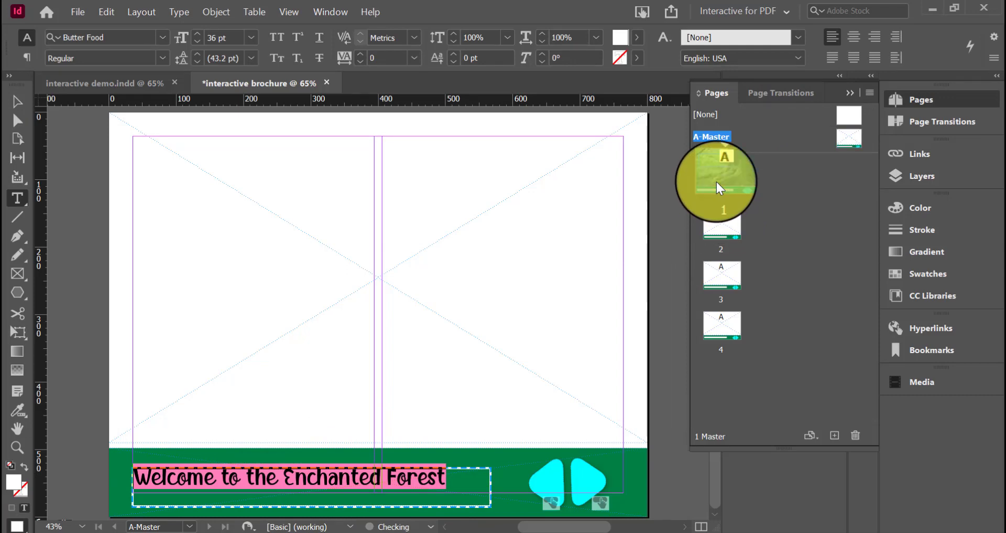
Step: Paste the copied title text into the empty text frame on page 1
double_click(716, 181)
left_click(242, 200)
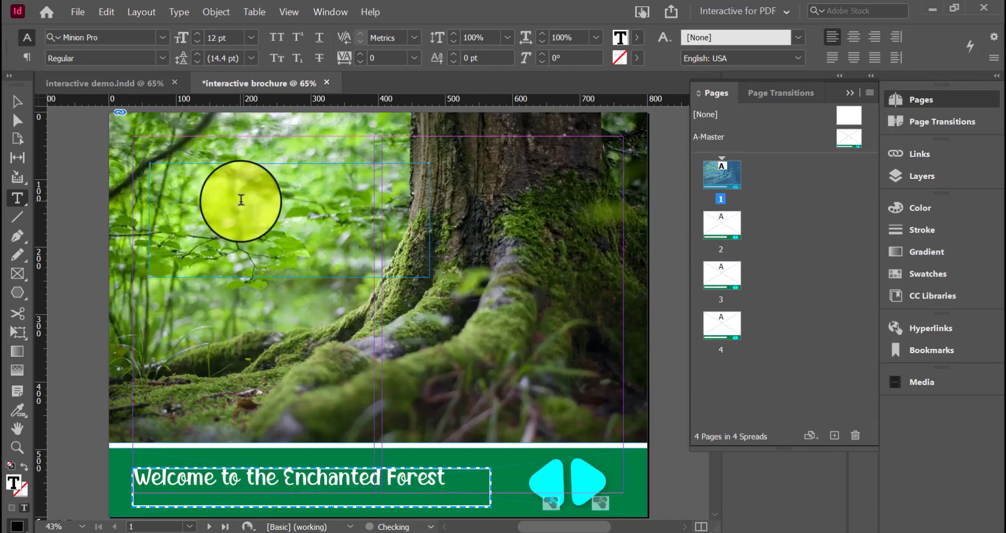
key("ctrl+v")
left_click_drag(213, 202, 152, 167)
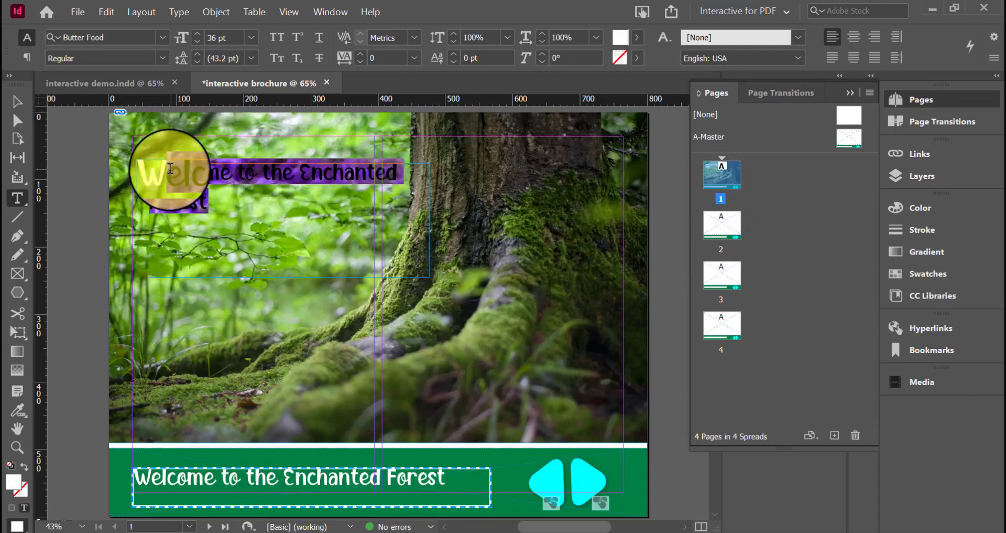
left_click(491, 277)
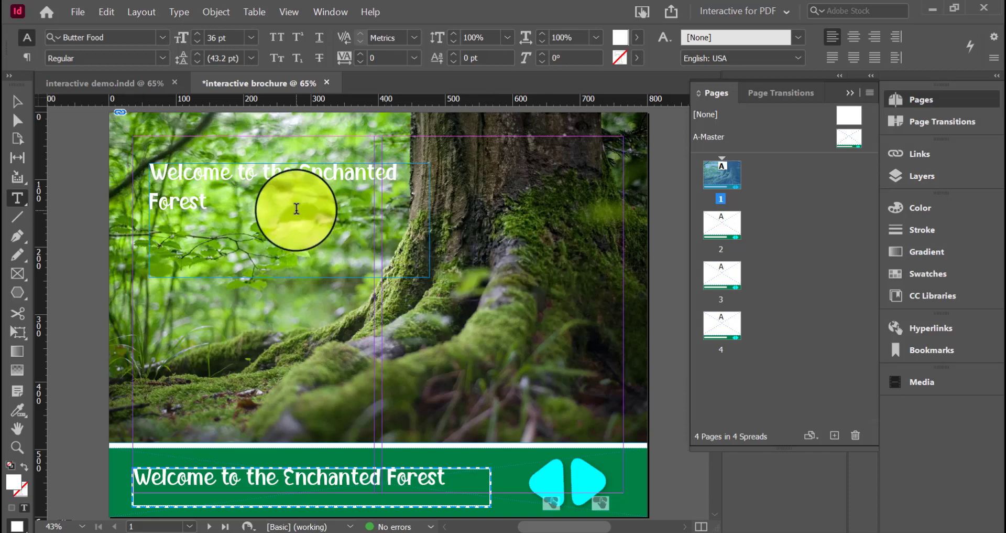
Step: Replace the pasted title with "Where magic lurks beneath every leaf...", breaking the line before "beneath"
left_click_drag(248, 202, 156, 173)
type("W")
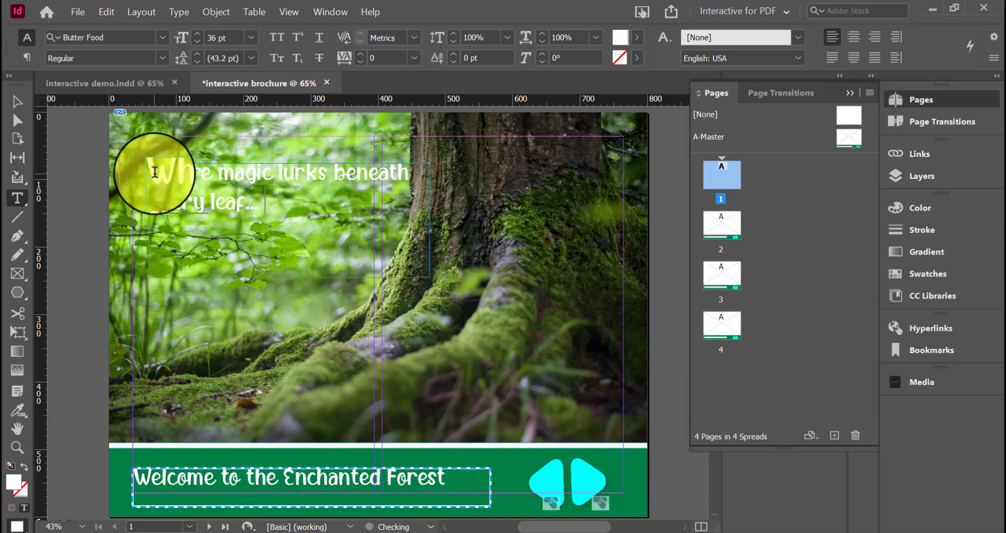
left_click(340, 173)
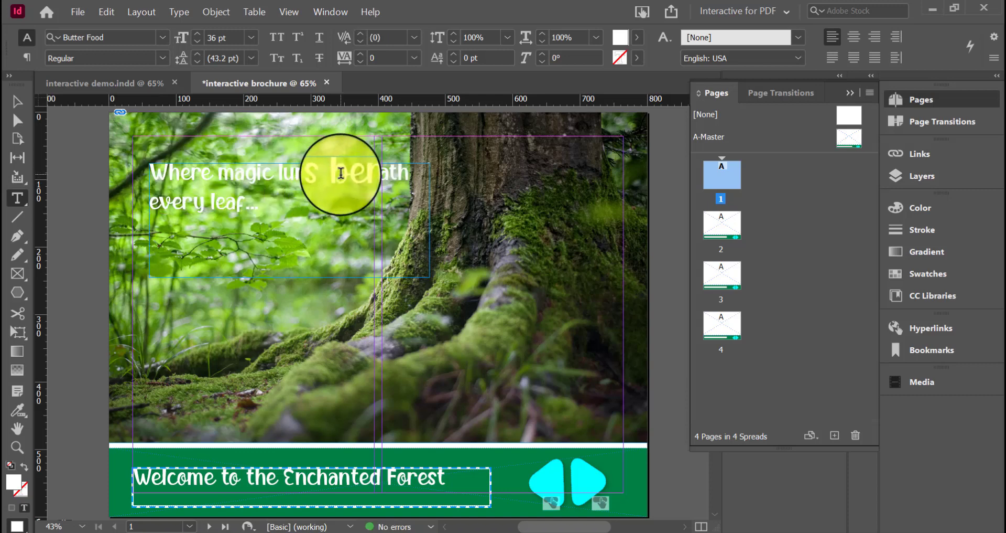
key("Return")
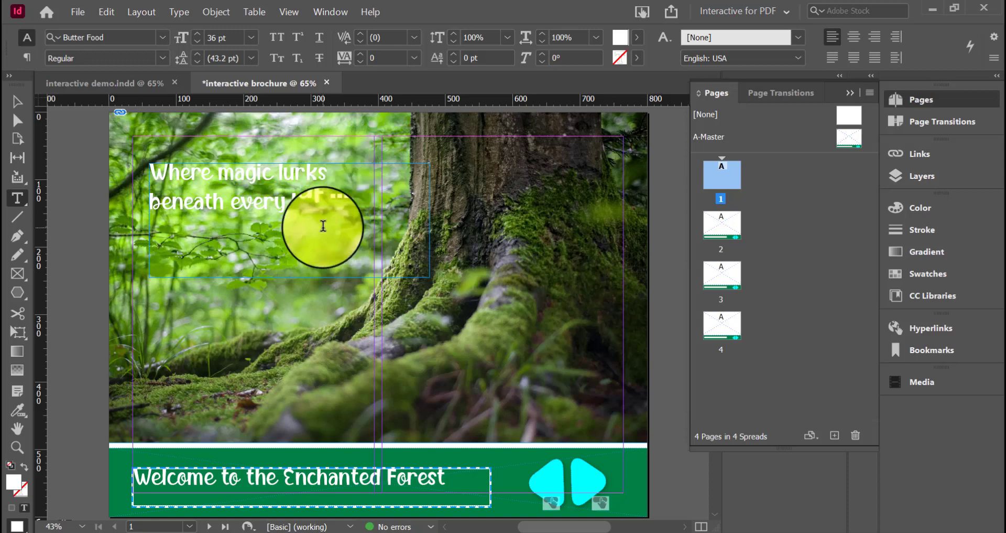
Step: Select the forest photo on page 1 and extract a color theme from it with the Color Theme tool
left_click(17, 101)
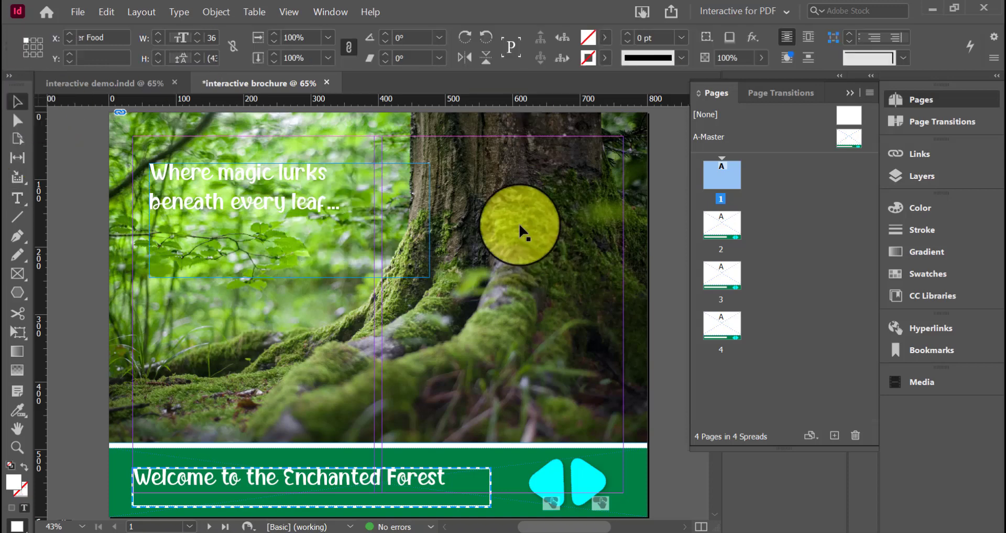
left_click(479, 162)
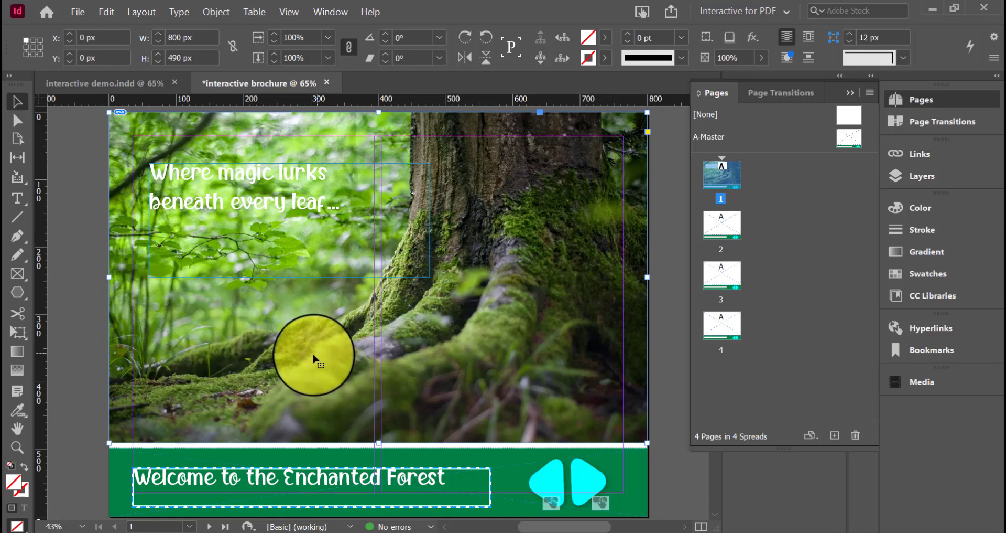
left_click(19, 416)
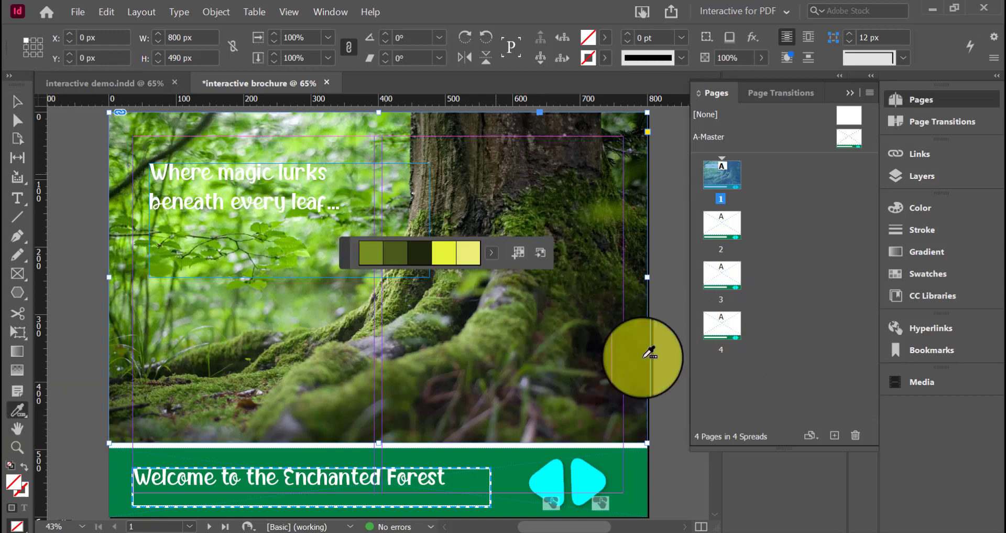
Step: Extract a new color theme from the forest photo on page 1 and add the theme to the swatches
left_click(386, 326)
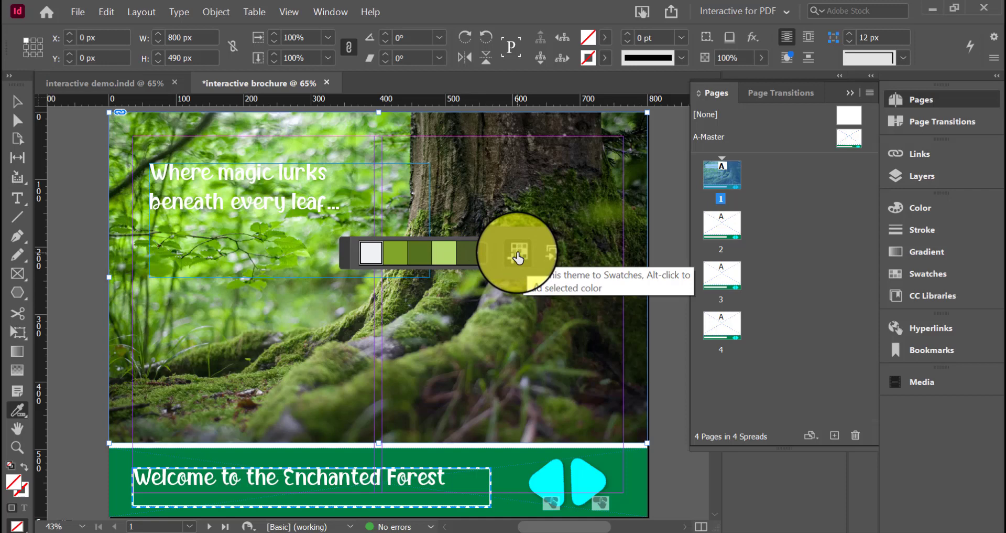
left_click(518, 256)
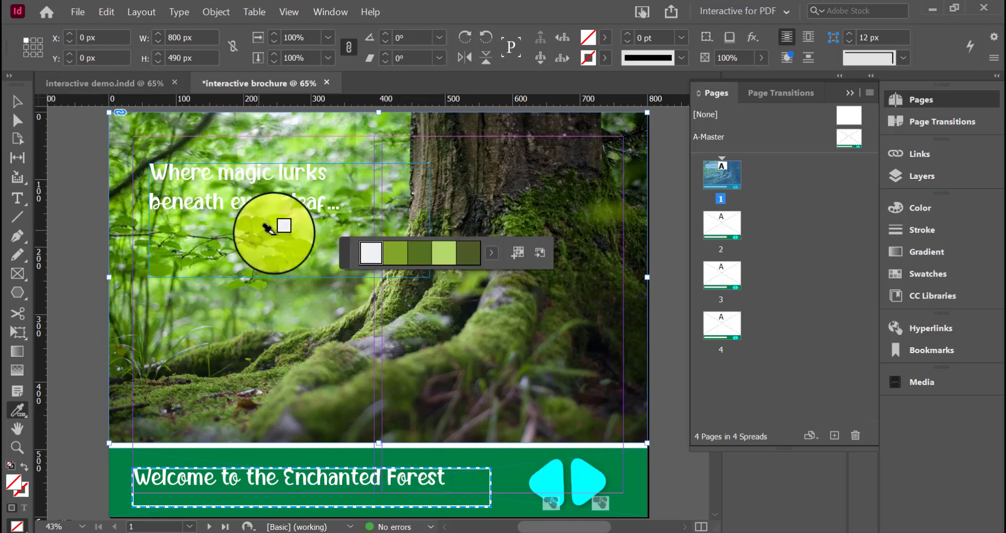
Step: Fill the entire tagline text on page 1 with the light green R=179 G=215 B=107 swatch from Colorful_Theme 2
left_click(21, 104)
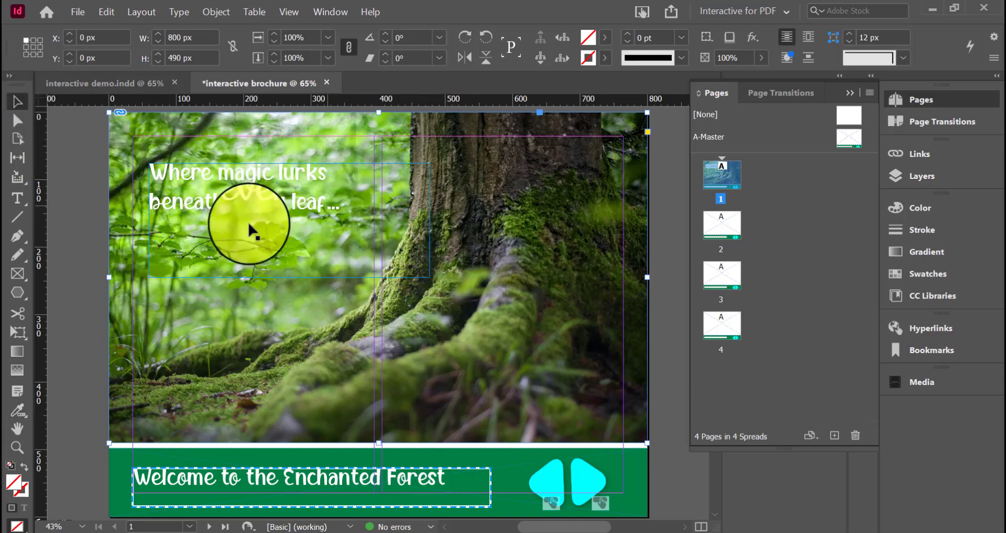
left_click(17, 199)
left_click(286, 186)
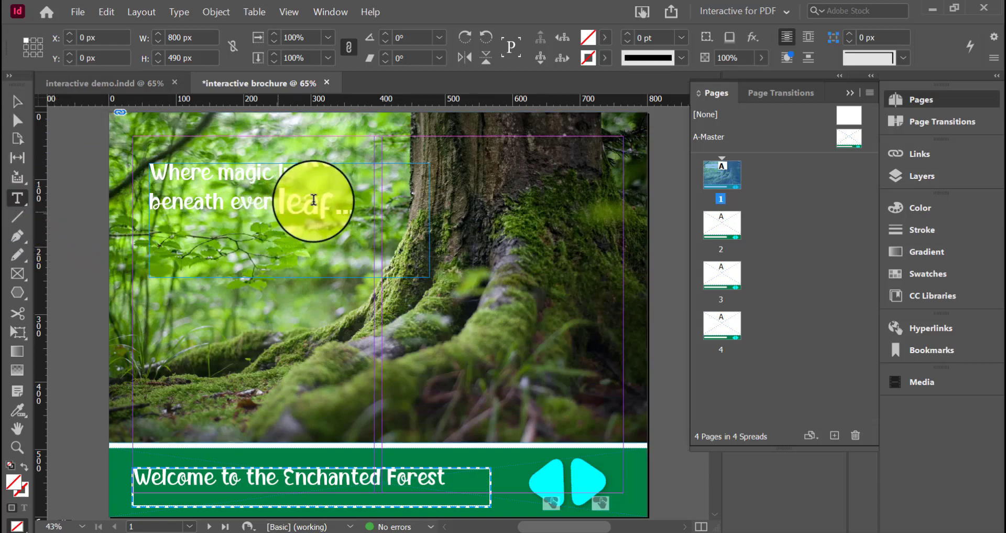
key("ctrl+a")
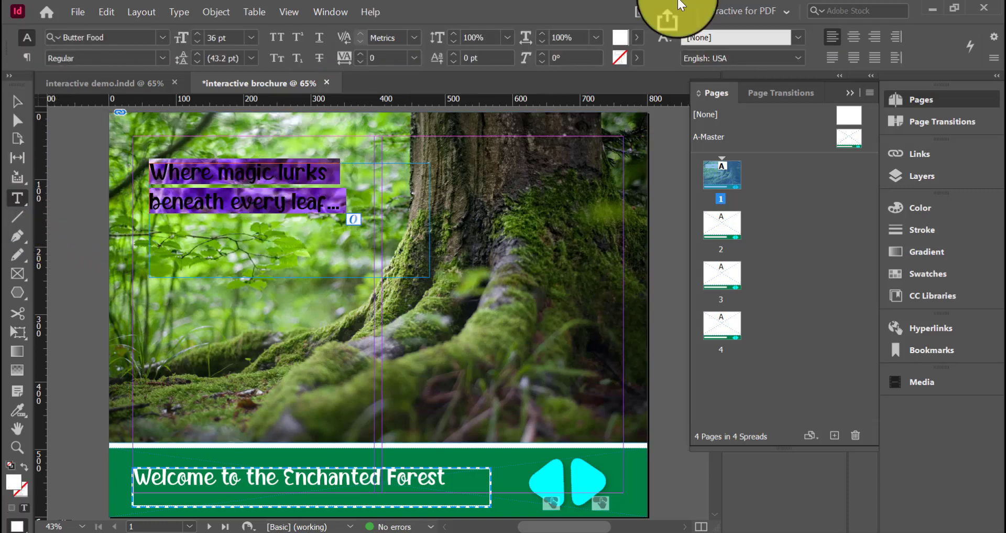
left_click(635, 35)
scroll(614, 158, "down", 3)
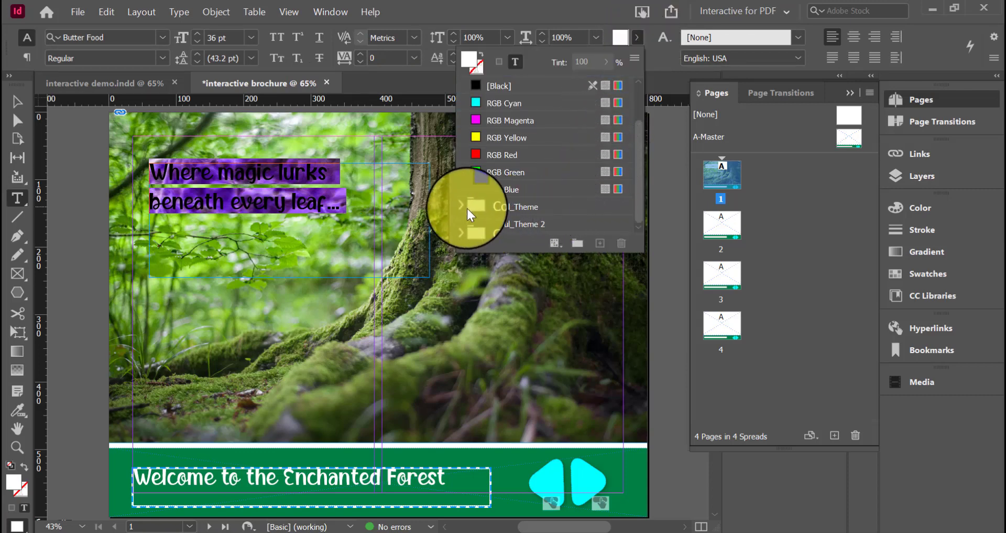
left_click(464, 223)
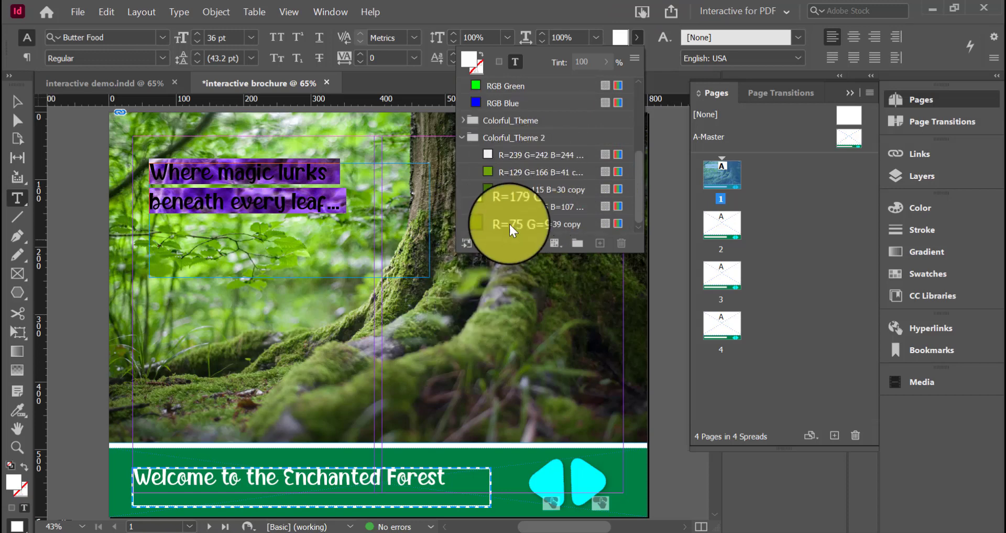
left_click(515, 210)
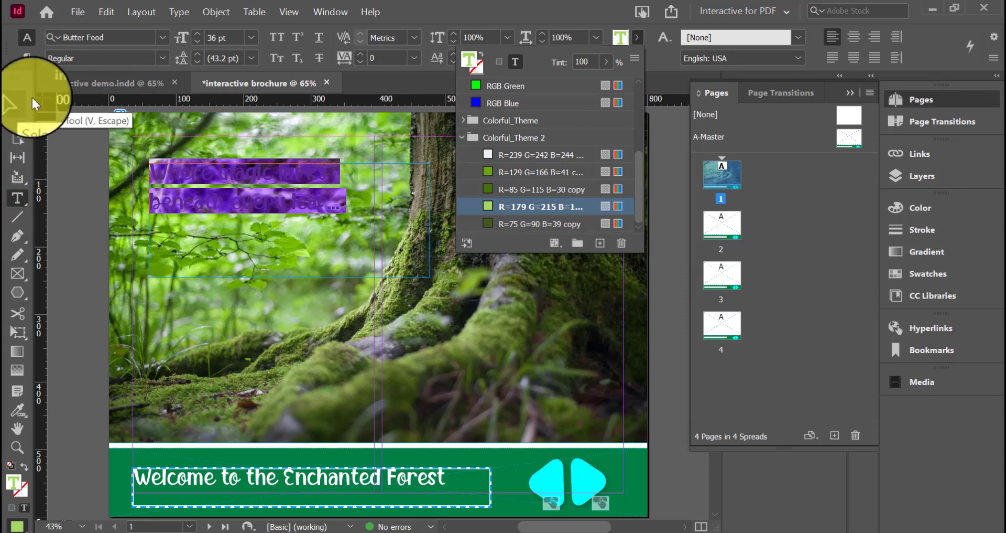
left_click(637, 38)
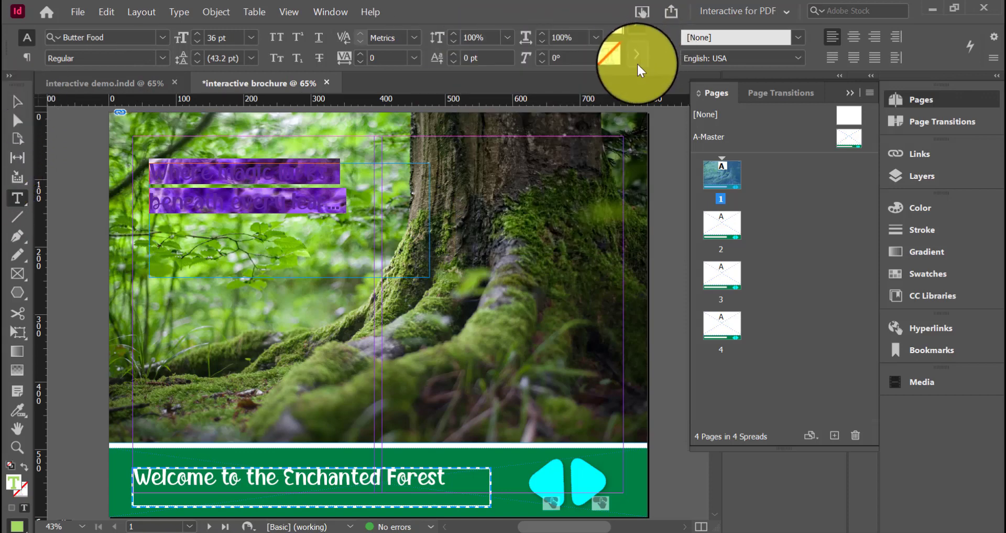
Step: Set the tagline text's stroke to the dark green R=75 G=90 B=39 swatch from Colorful_Theme 2
left_click(637, 59)
scroll(518, 225, "down", 1)
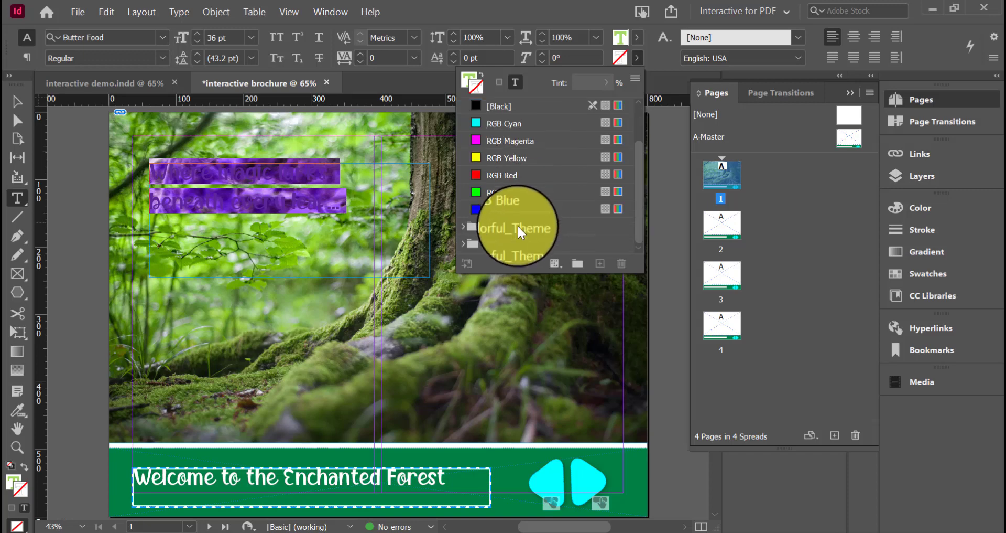
left_click(462, 243)
scroll(456, 247, "down", 2)
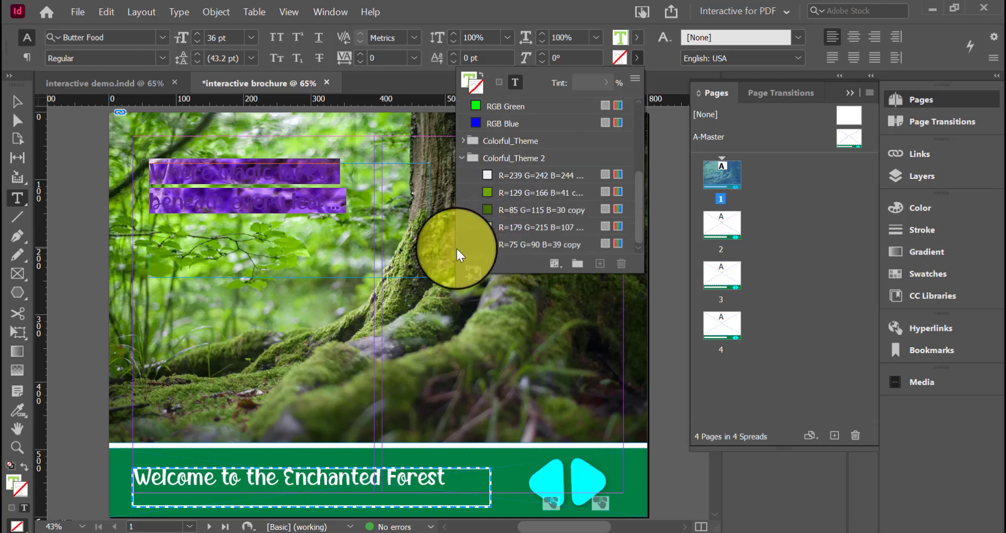
left_click(511, 245)
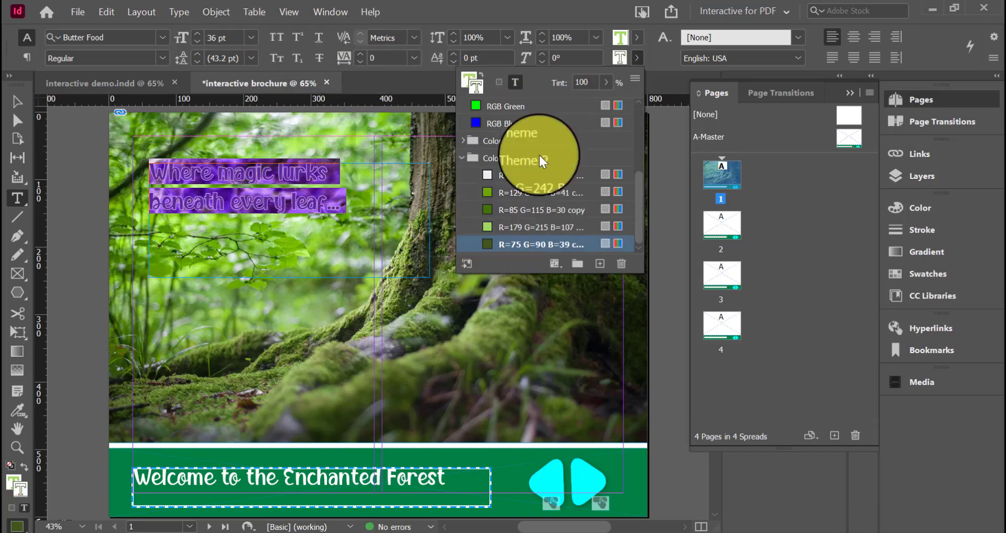
Step: Add a drop shadow to the tagline frame with an 8 px size, a 90° angle and reduced opacity
left_click(319, 12)
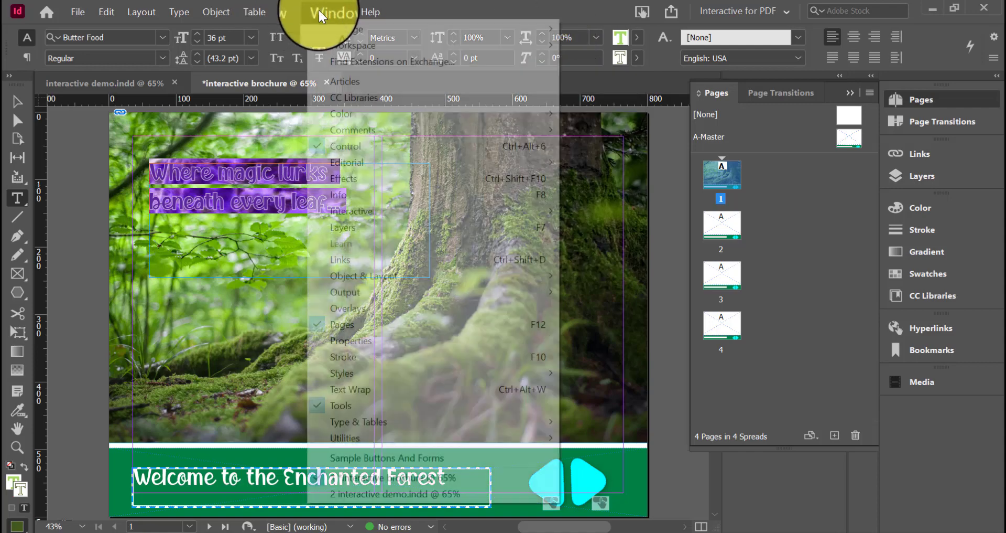
left_click(378, 179)
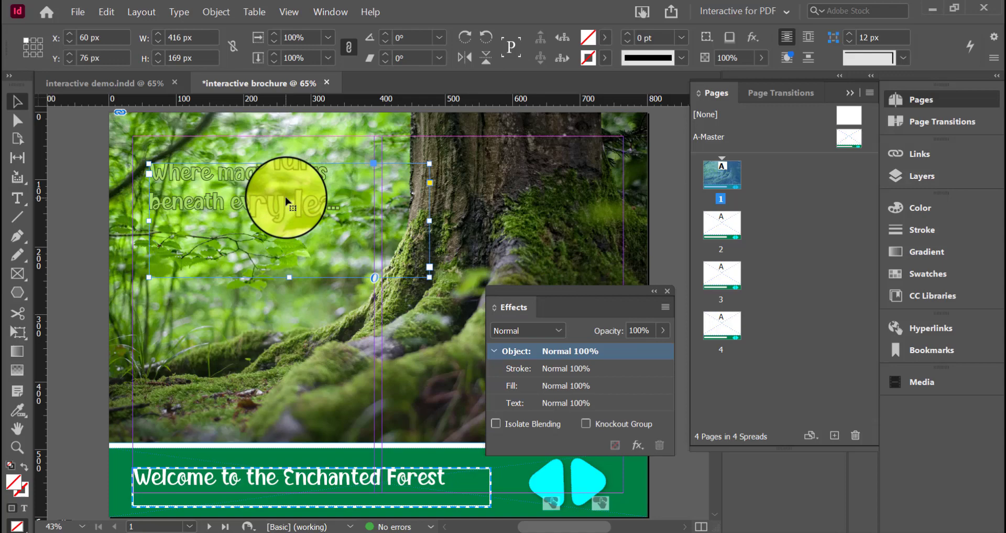
left_click(637, 445)
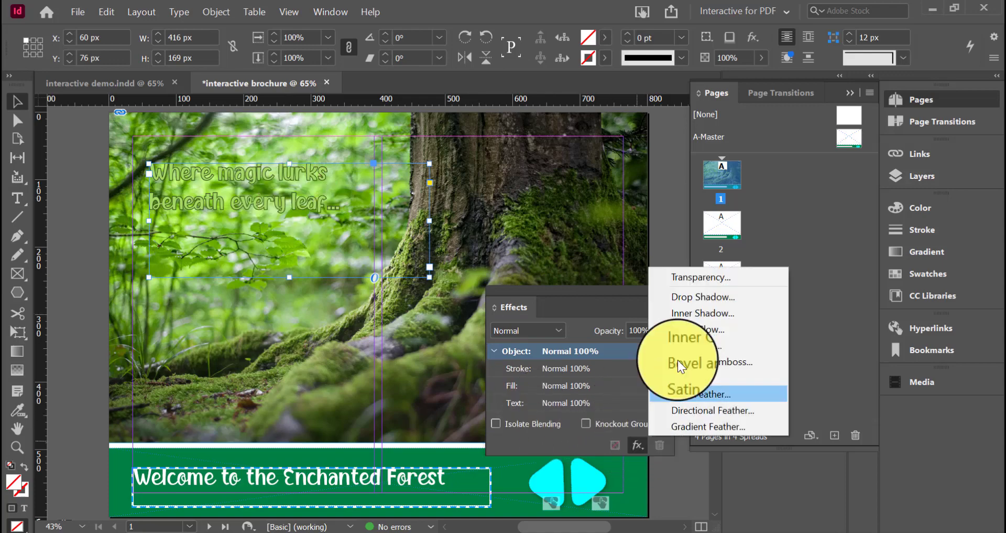
left_click(695, 296)
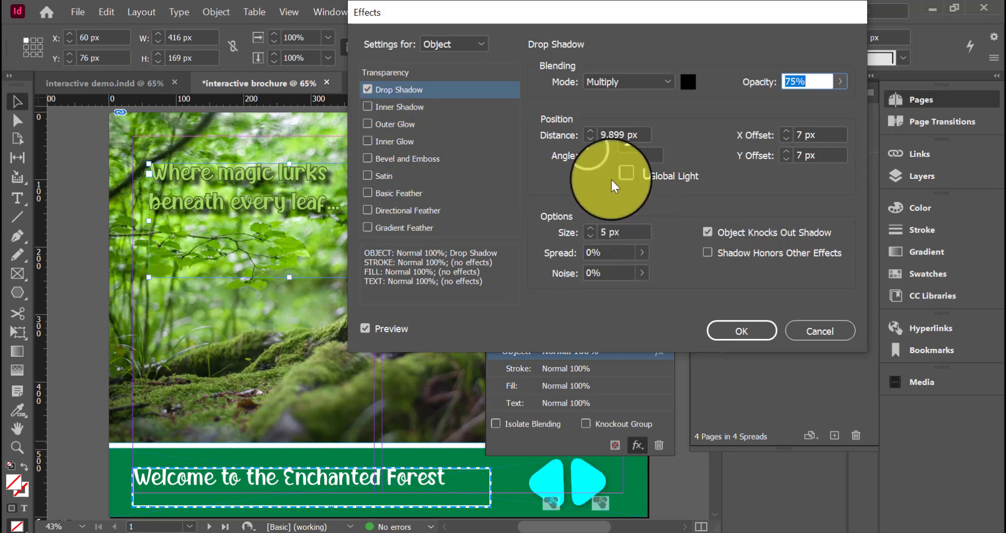
left_click(590, 229)
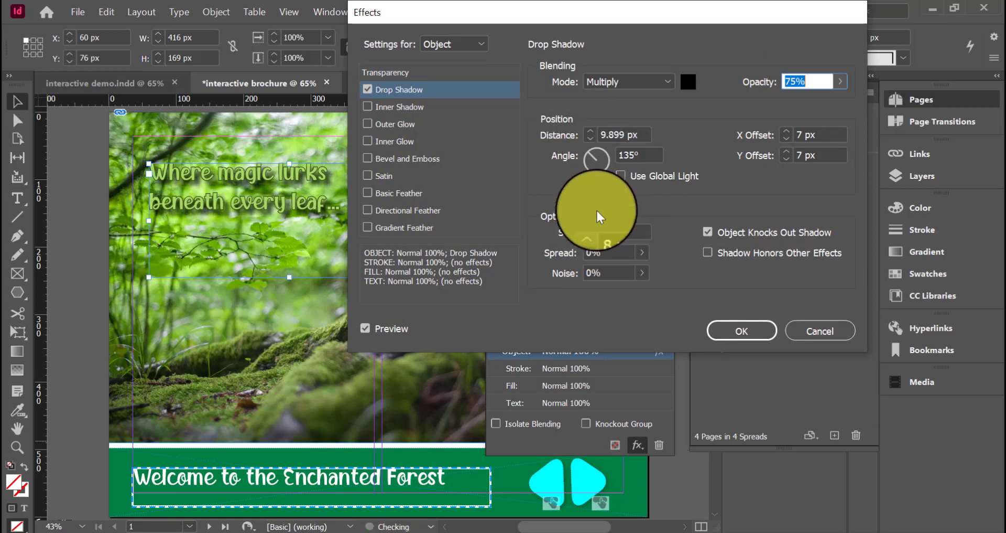
left_click(598, 152)
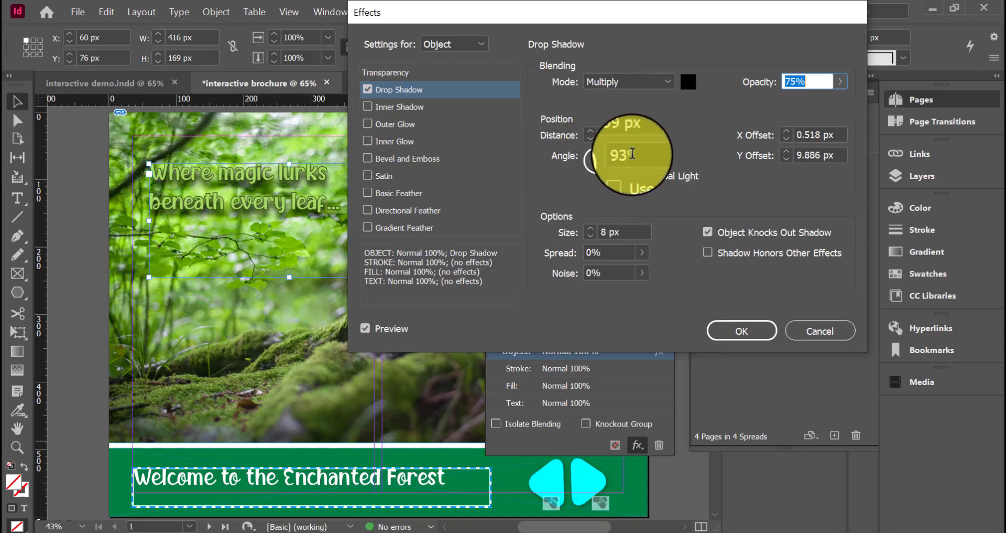
double_click(617, 154)
type("90")
left_click(840, 81)
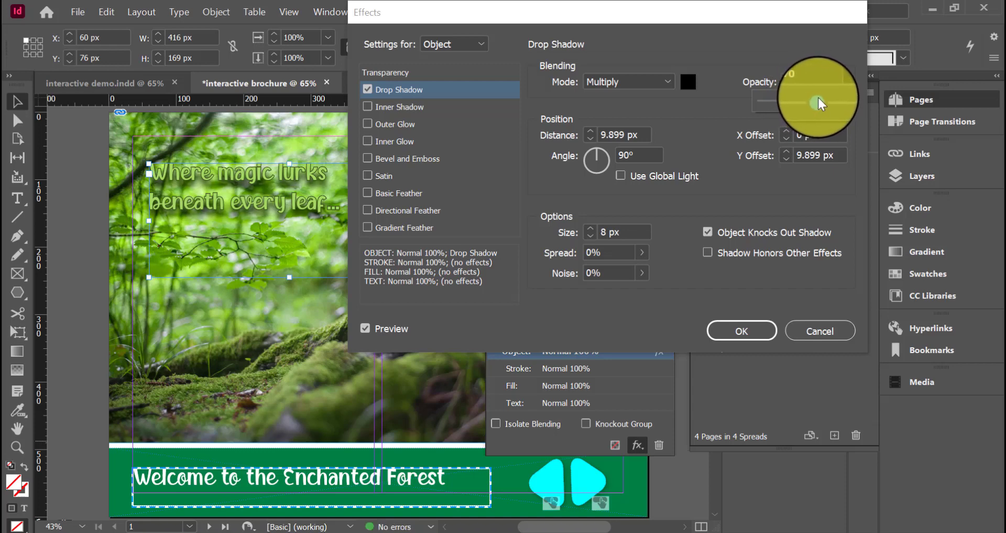
left_click(739, 335)
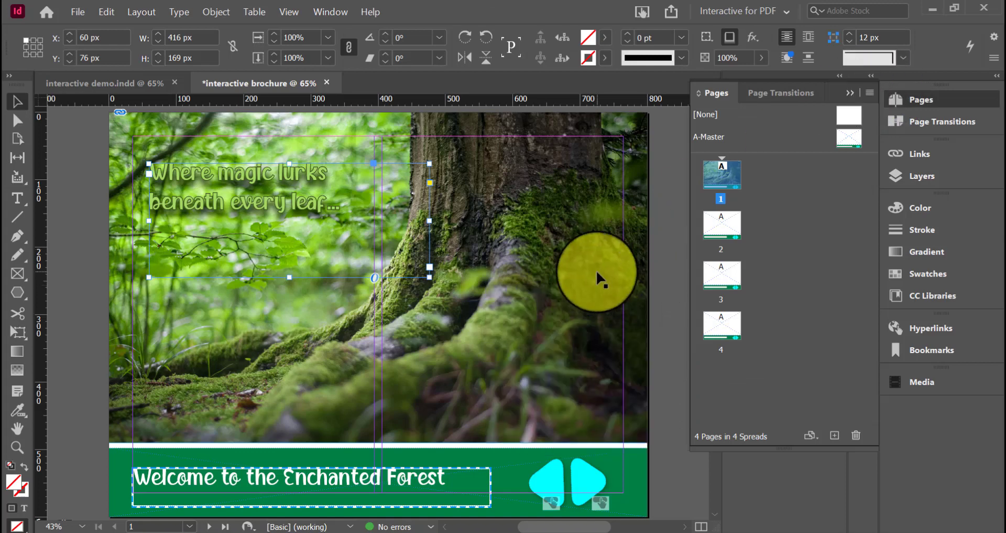
Step: Apply the Fade In animation preset to the tagline frame on page 1
left_click_drag(489, 247, 227, 200)
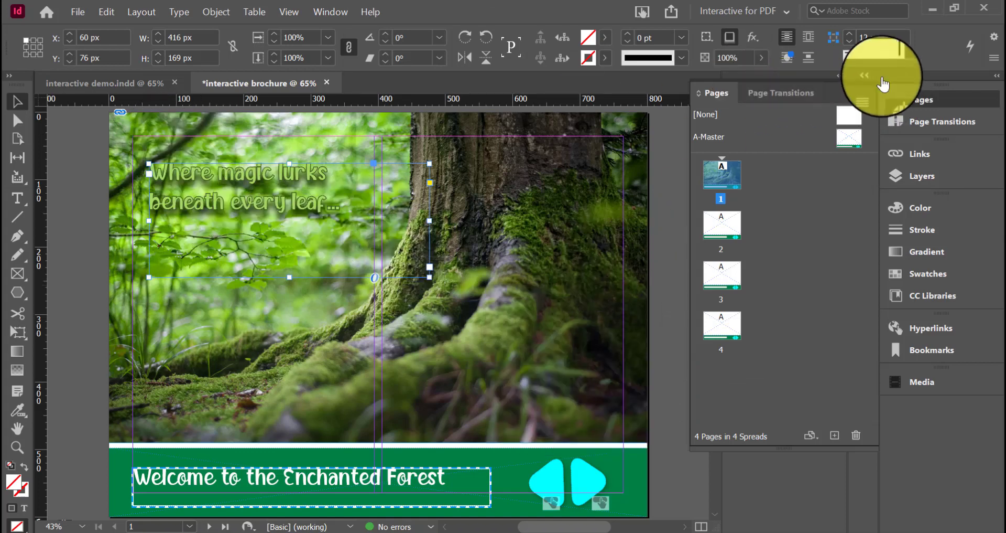
left_click(850, 95)
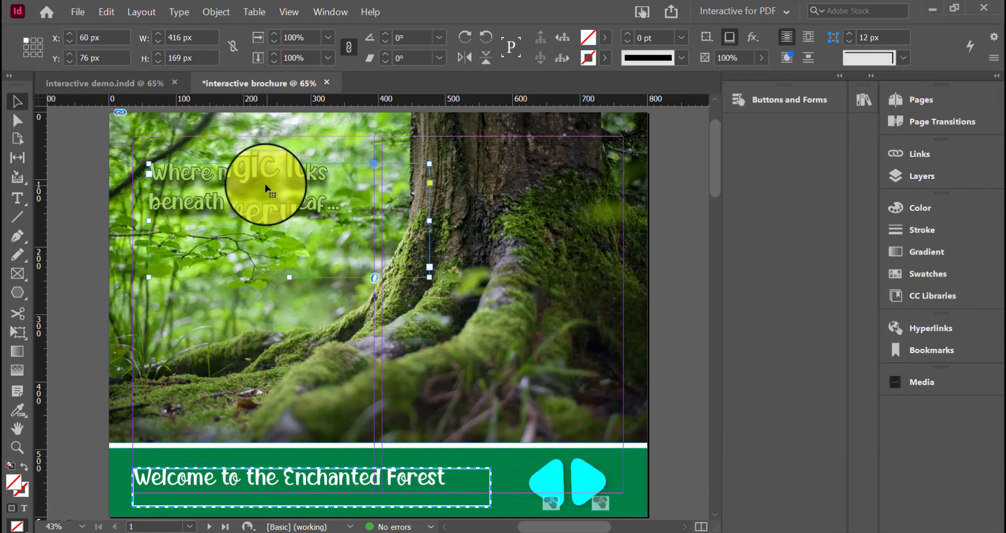
left_click(342, 11)
mouse_move(356, 209)
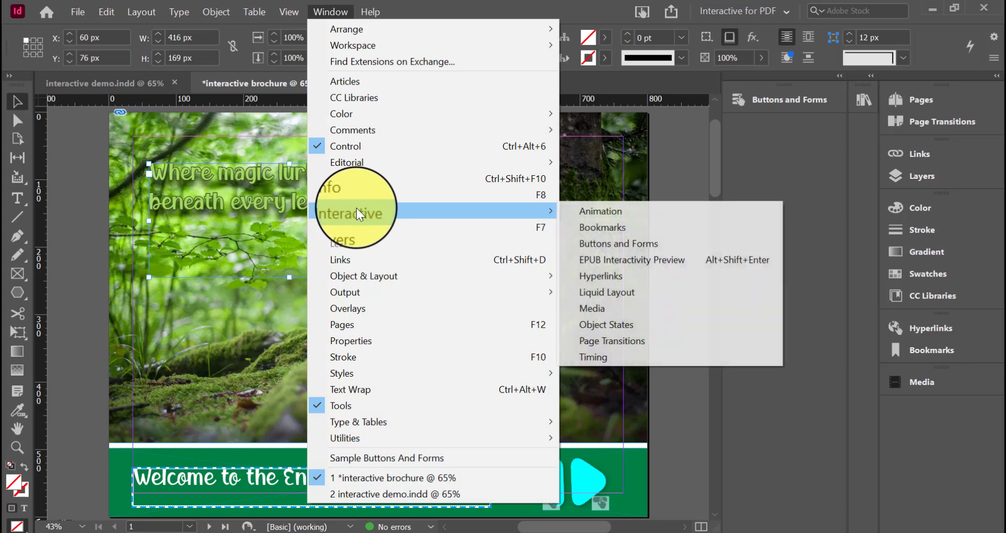
left_click(600, 214)
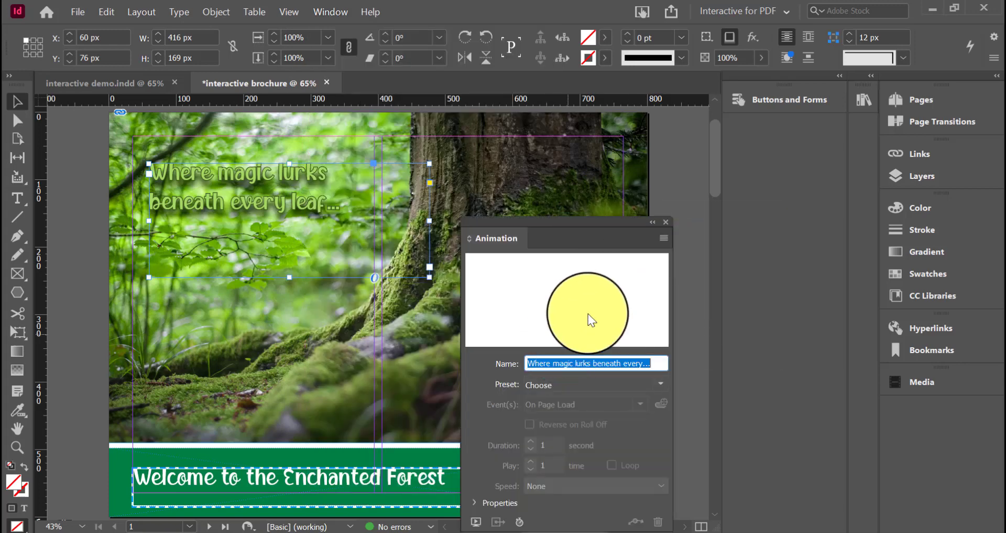
left_click_drag(593, 221, 688, 117)
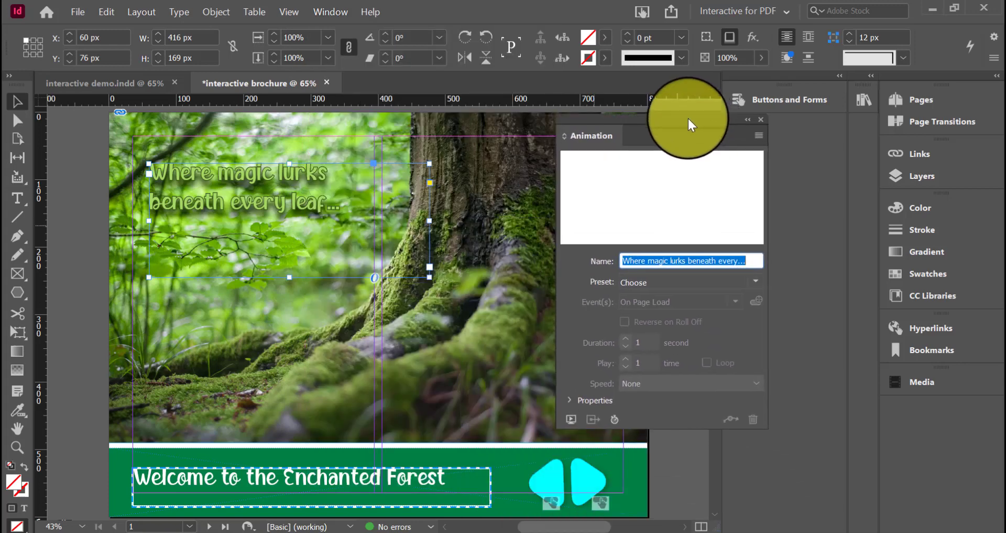
left_click(753, 283)
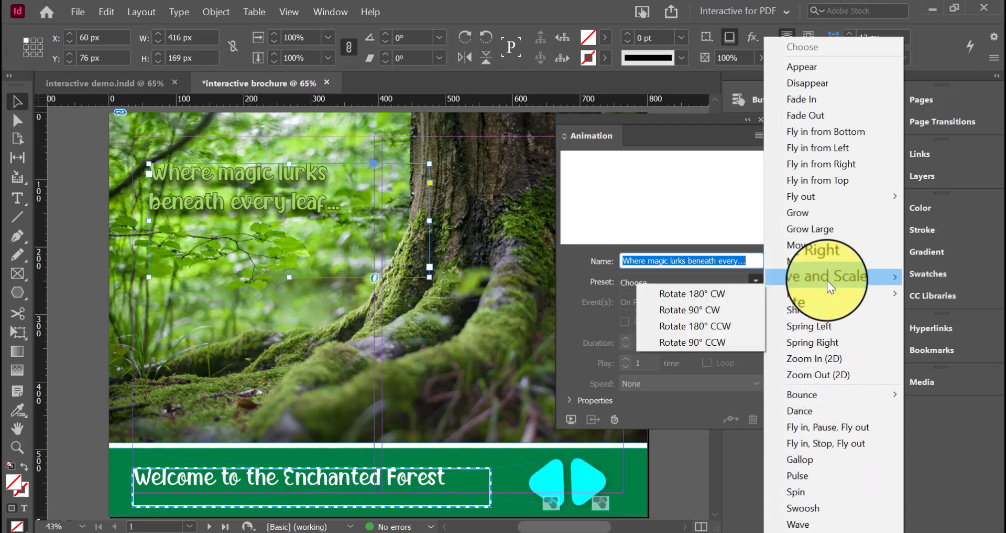
left_click(826, 96)
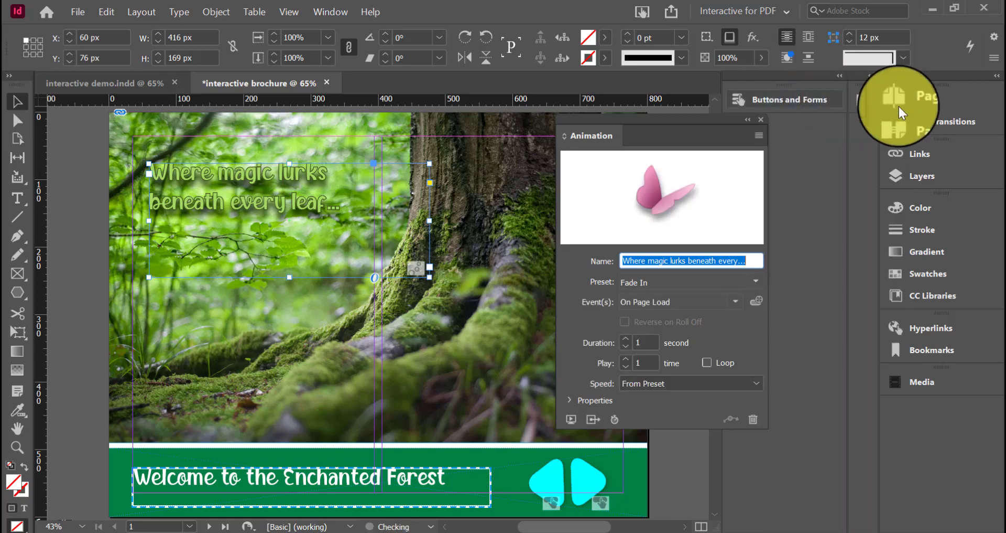
Step: Trigger the tagline's Fade In animation On Page Load and make it loop
left_click(731, 303)
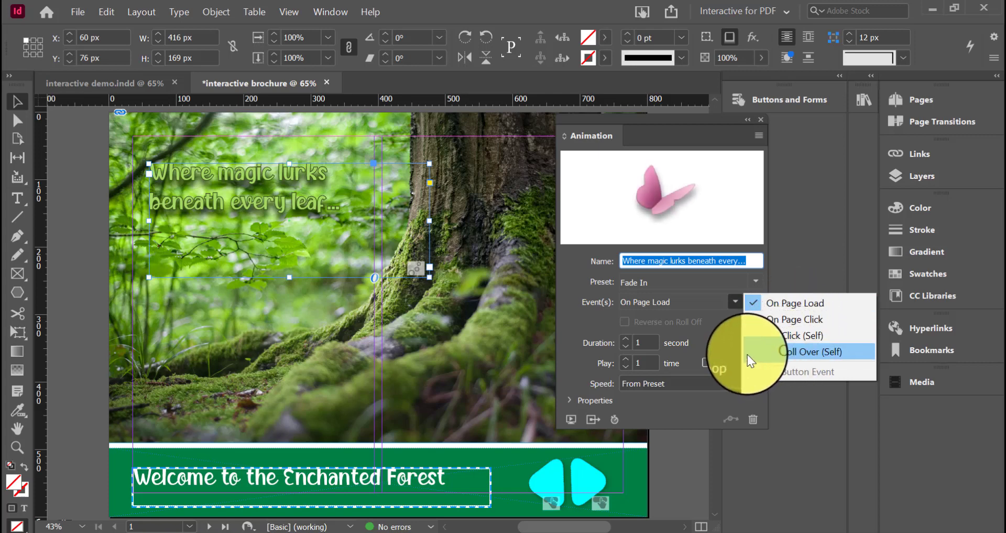
left_click(786, 304)
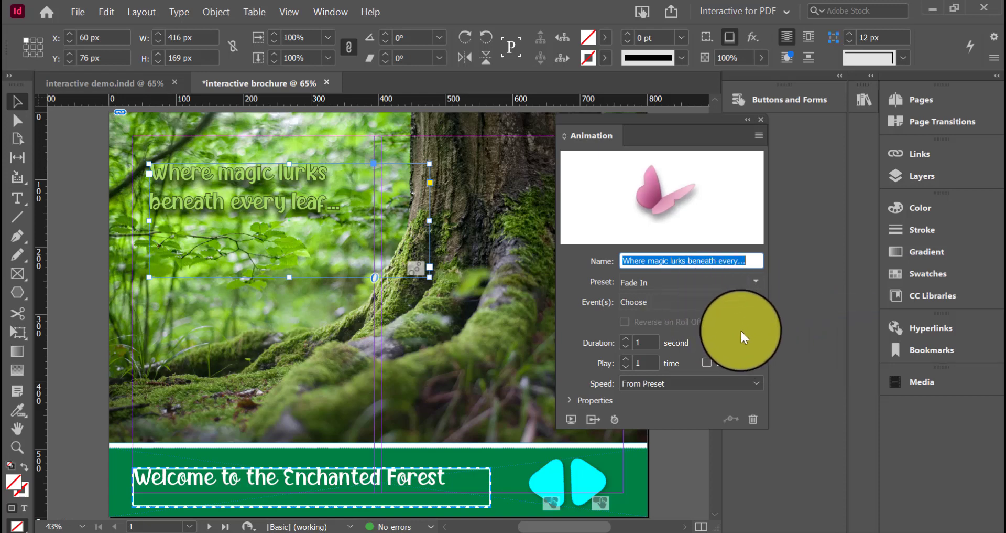
left_click(735, 302)
left_click(790, 310)
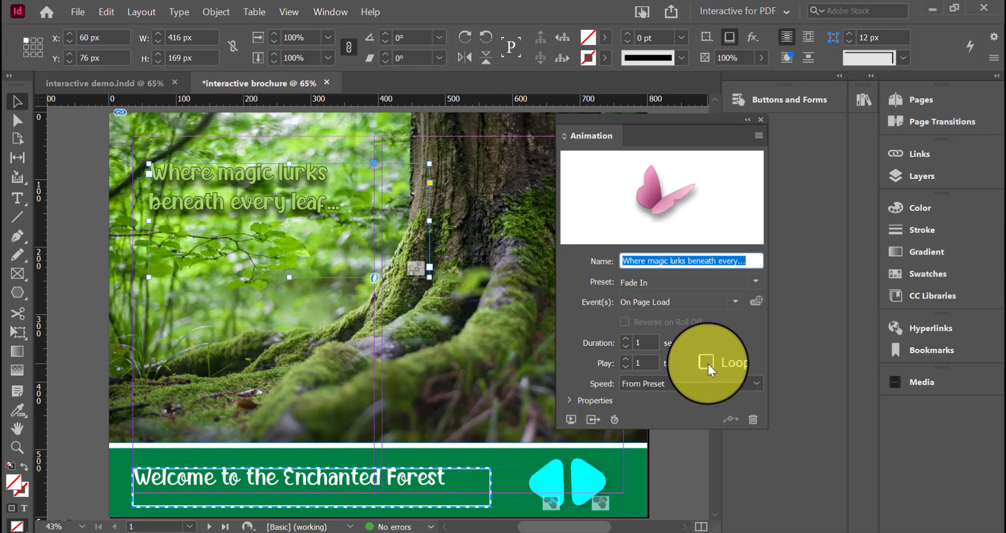
left_click(707, 362)
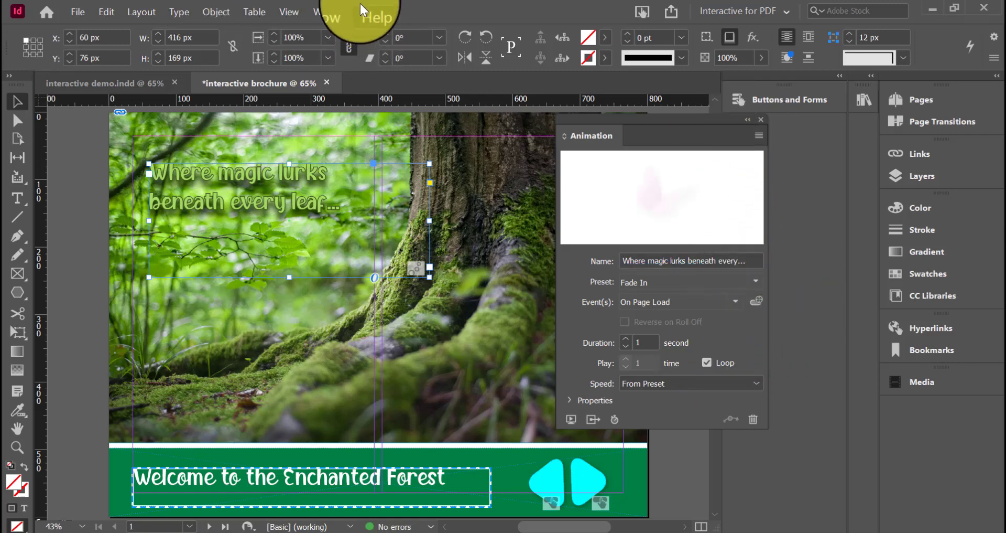
Step: Check the tagline's animation on page 1 with the EPUB Interactivity Preview
left_click(334, 5)
mouse_move(379, 210)
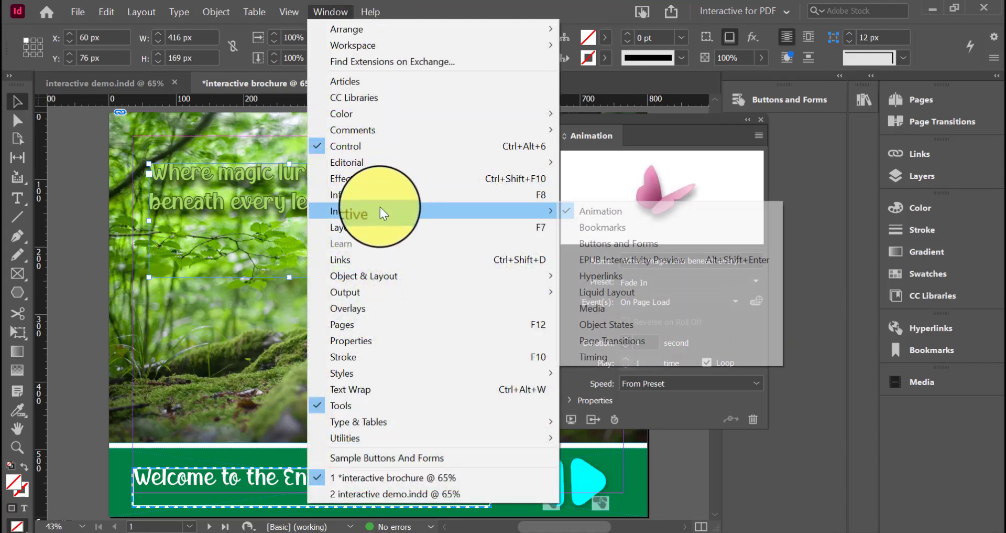
left_click(630, 260)
left_click(498, 467)
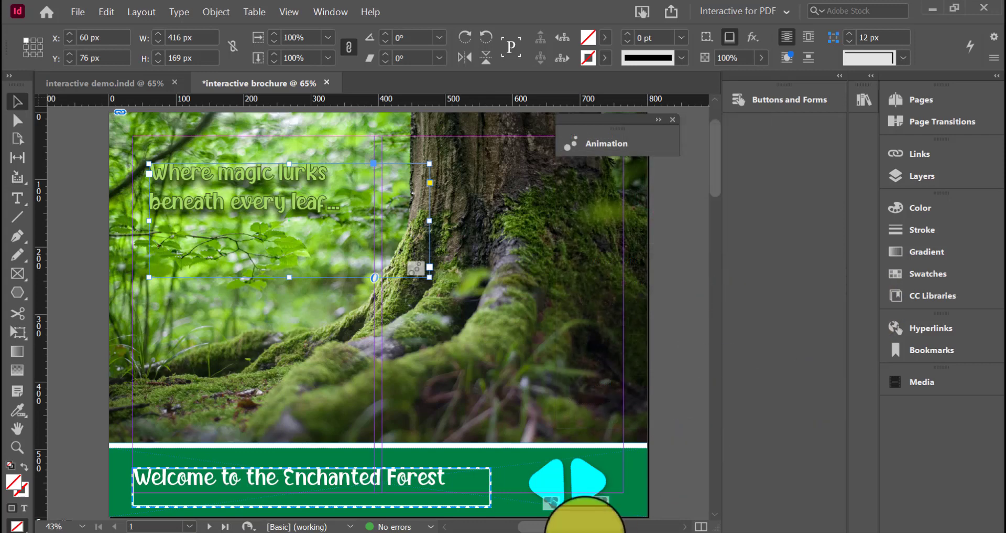
Step: Fill the footer bar on A-Master with the dark green R=75 G=90 B=39 swatch from the Colorful_Theme 2 group
left_click(960, 98)
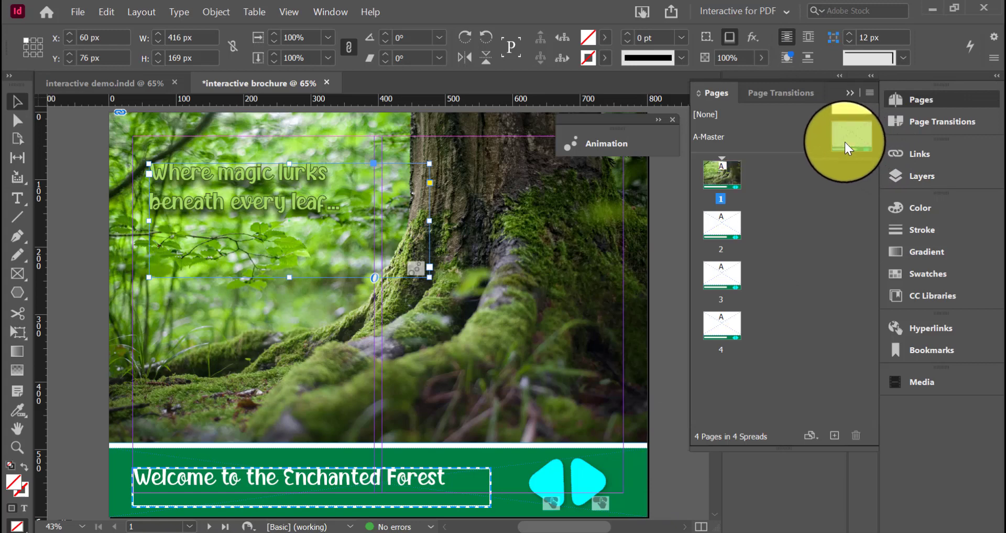
double_click(847, 140)
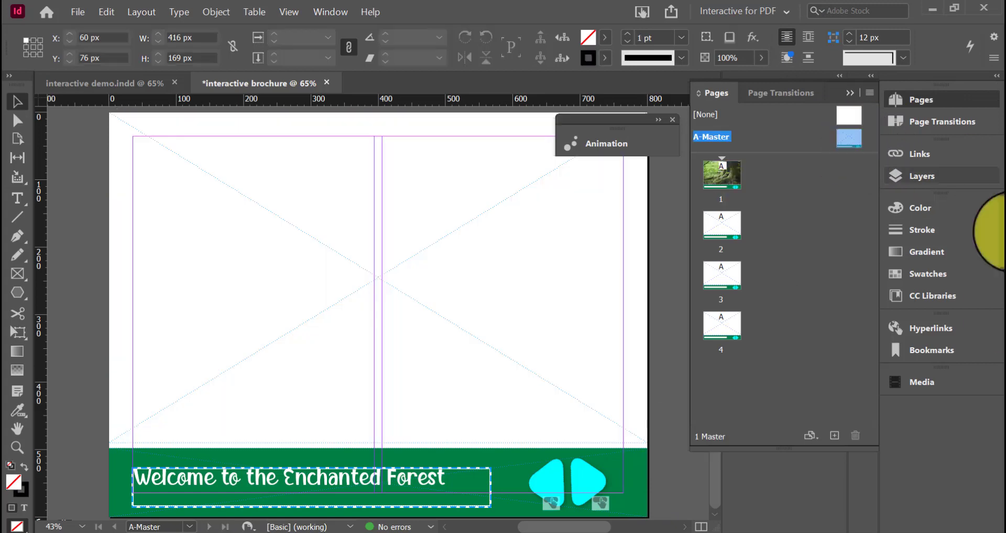
left_click(516, 465)
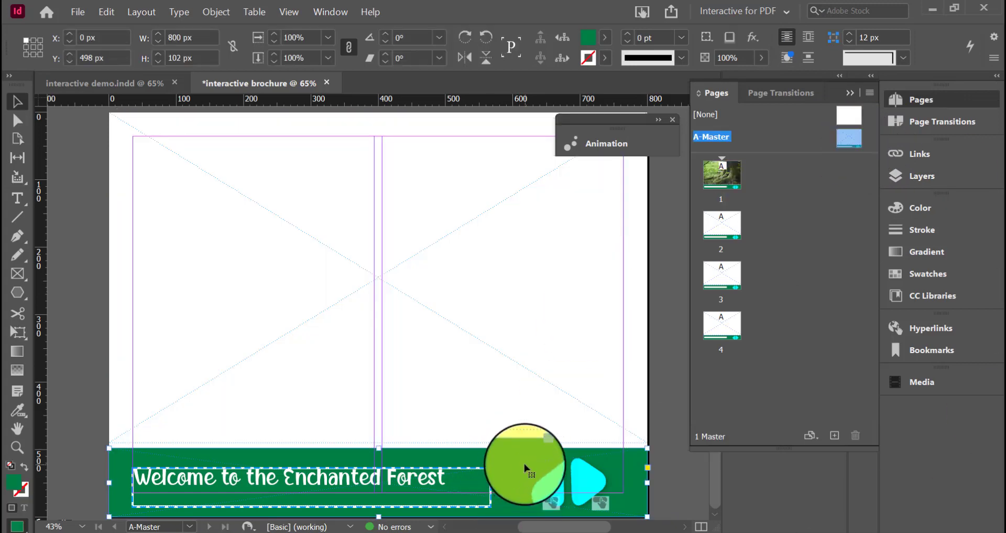
left_click(605, 37)
scroll(450, 216, "down", 2)
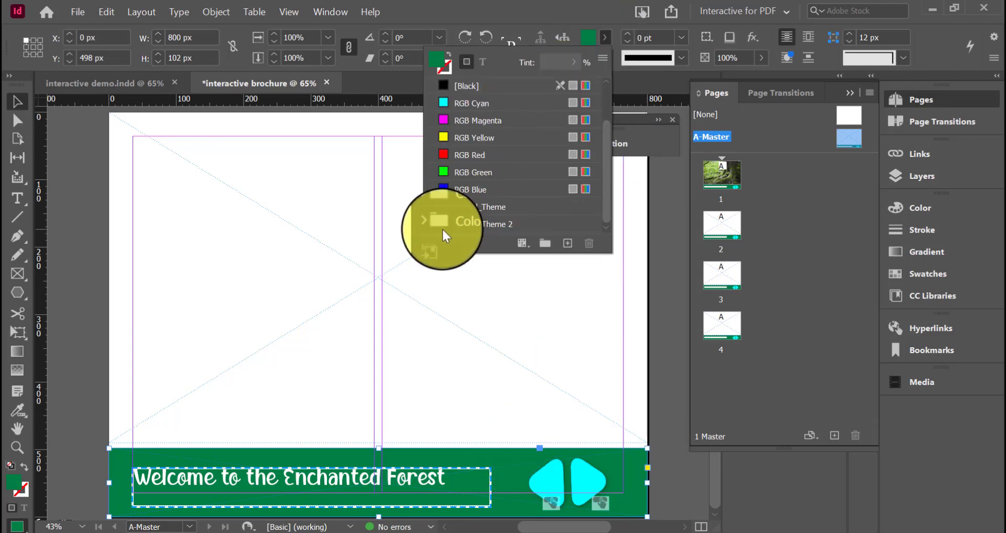
left_click(427, 223)
scroll(426, 226, "down", 3)
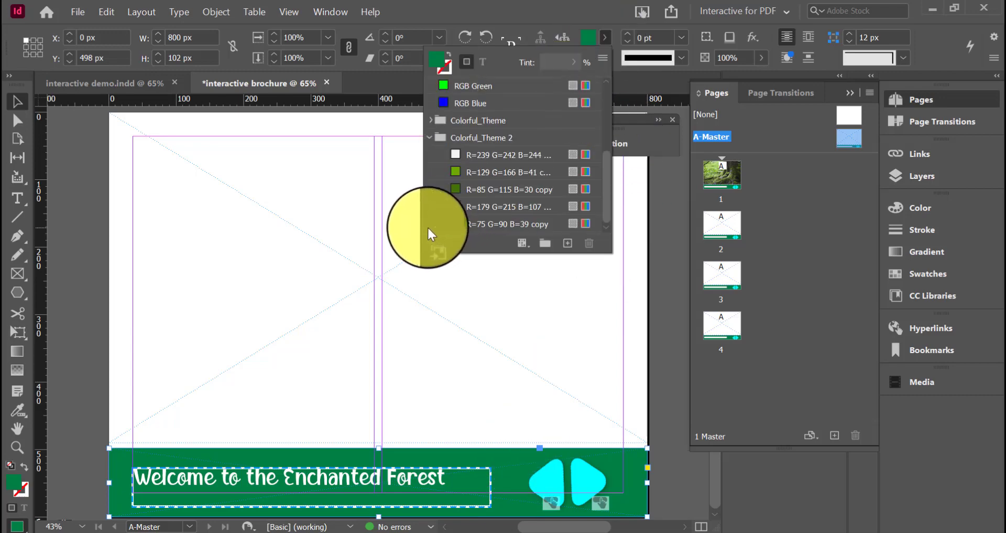
left_click(501, 225)
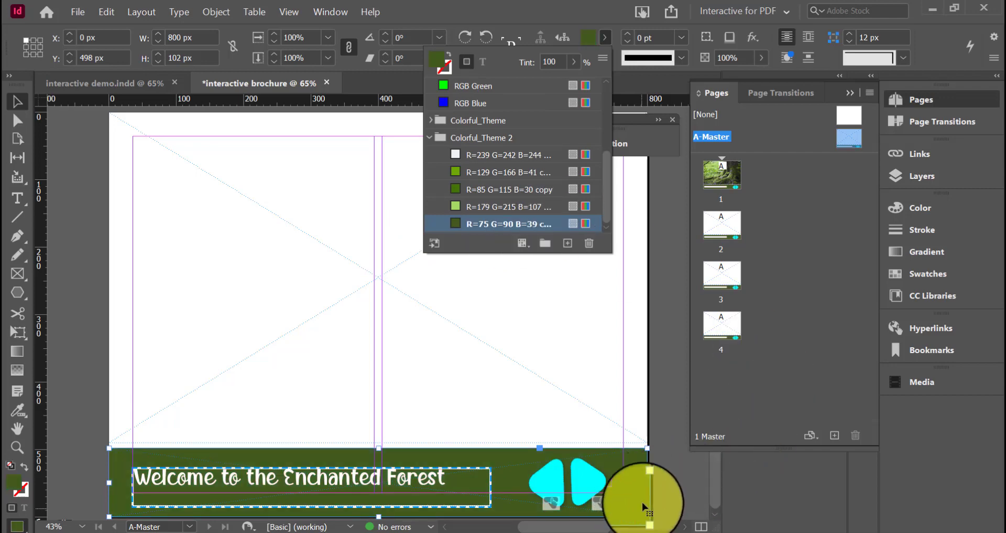
Step: Open the fill swatches for the left-pointing page button in the A-Master footer
left_click(557, 481)
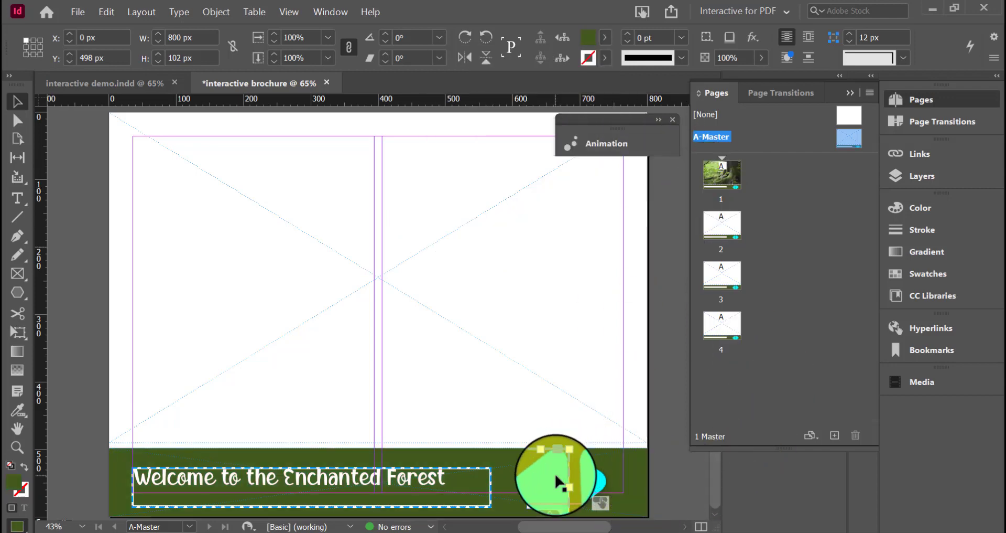
left_click(652, 33)
left_click(604, 39)
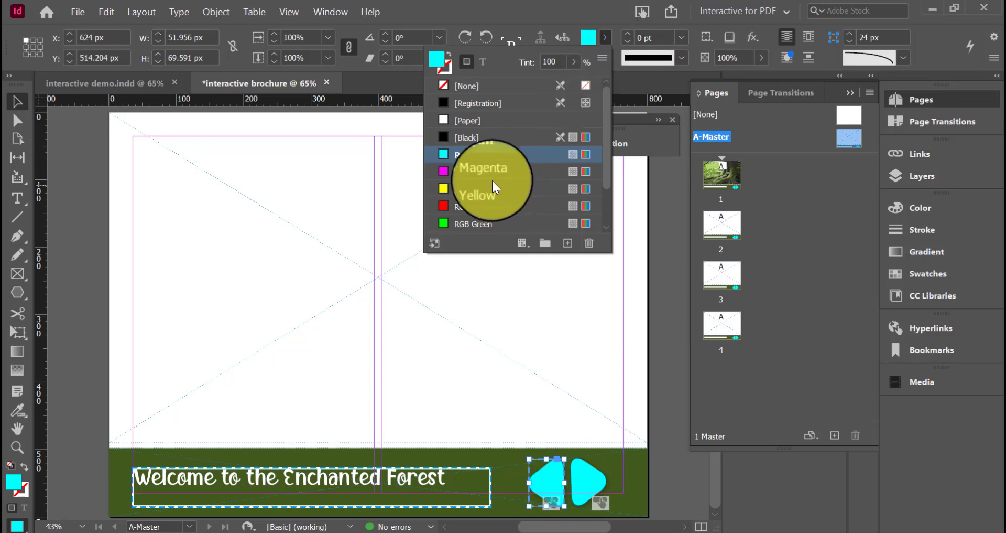
Step: Fill the left-pointing arrow button on the A-Master page with the R=179 G=215 B=107 swatch from Colorful_Theme 2
scroll(493, 183, "down", 3)
left_click(430, 223)
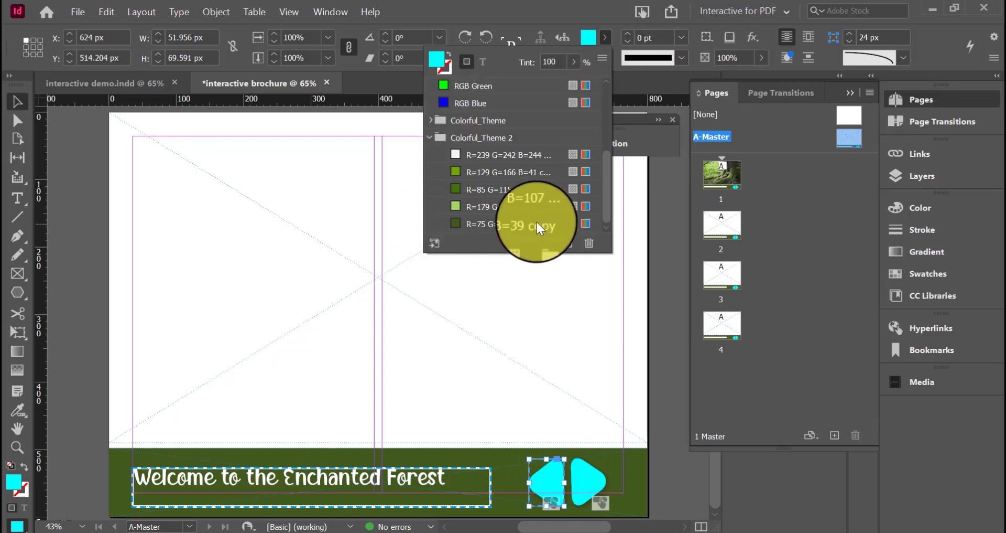
left_click(510, 209)
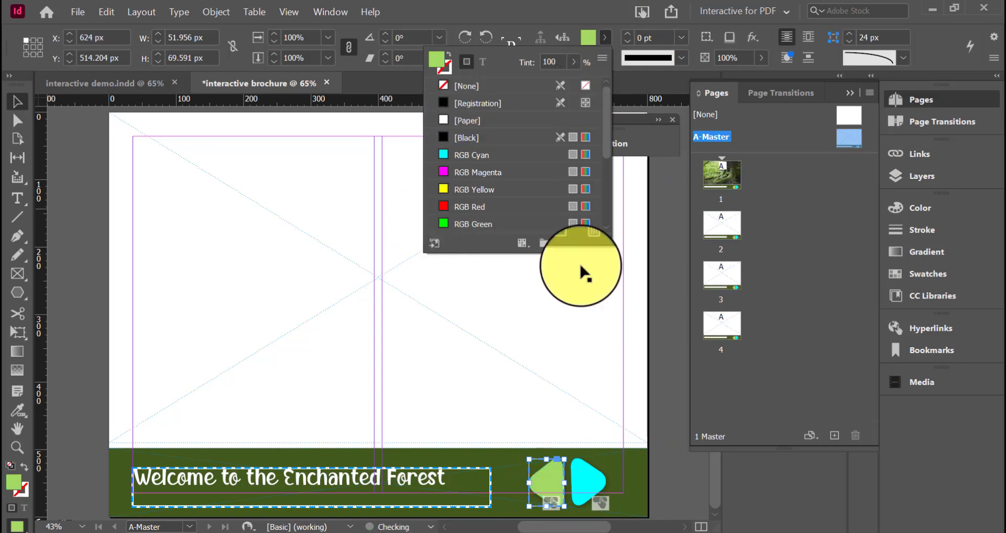
Step: Fill the right-pointing arrow button with the R=179 G=215 B=107 swatch from Colorful_Theme 2
left_click(597, 492)
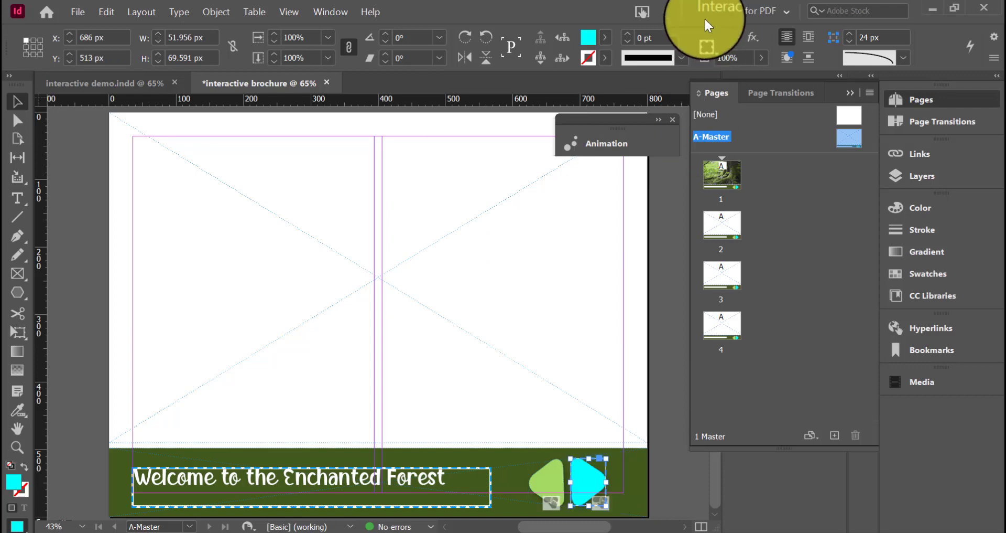
left_click(605, 37)
scroll(534, 196, "down", 5)
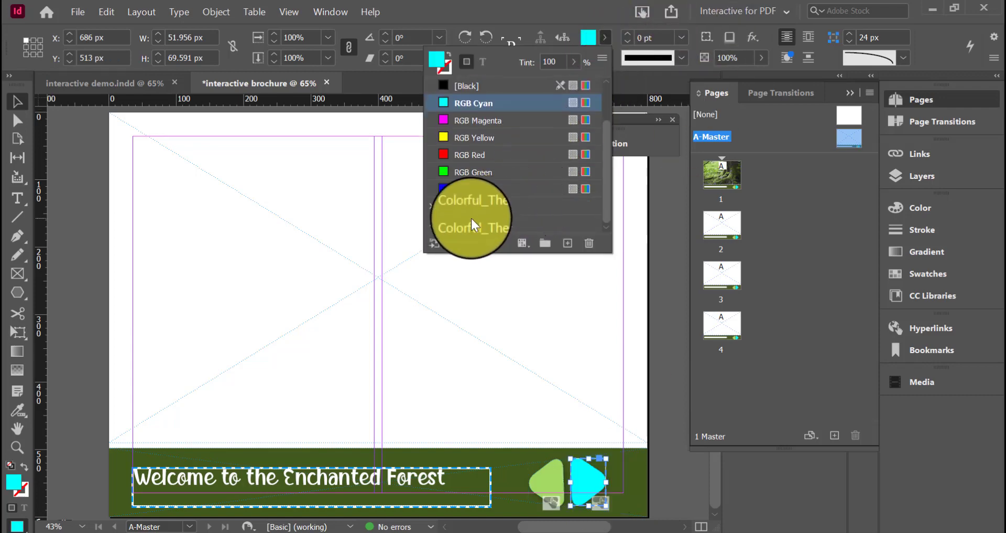
left_click(430, 223)
left_click(508, 207)
Step: On page 2, draw two side-by-side rectangle frames across the margin columns, together 728 × 444 px, ending just above the green footer
left_click_drag(757, 185, 722, 222)
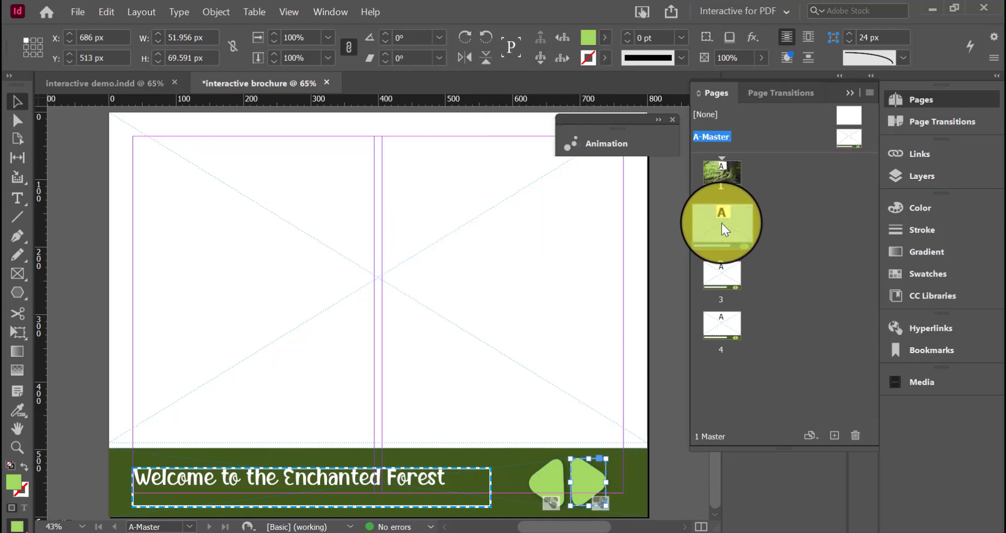
double_click(722, 222)
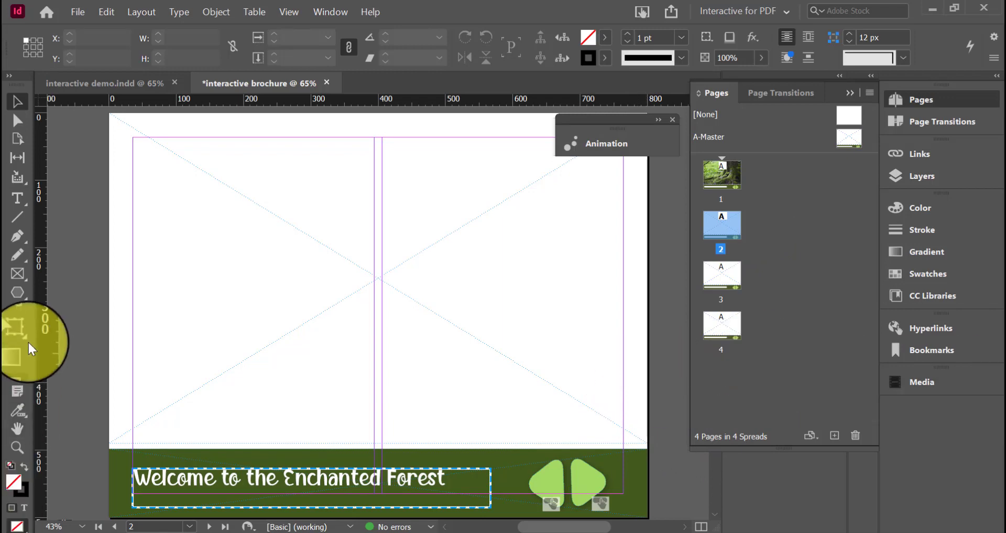
left_click(19, 275)
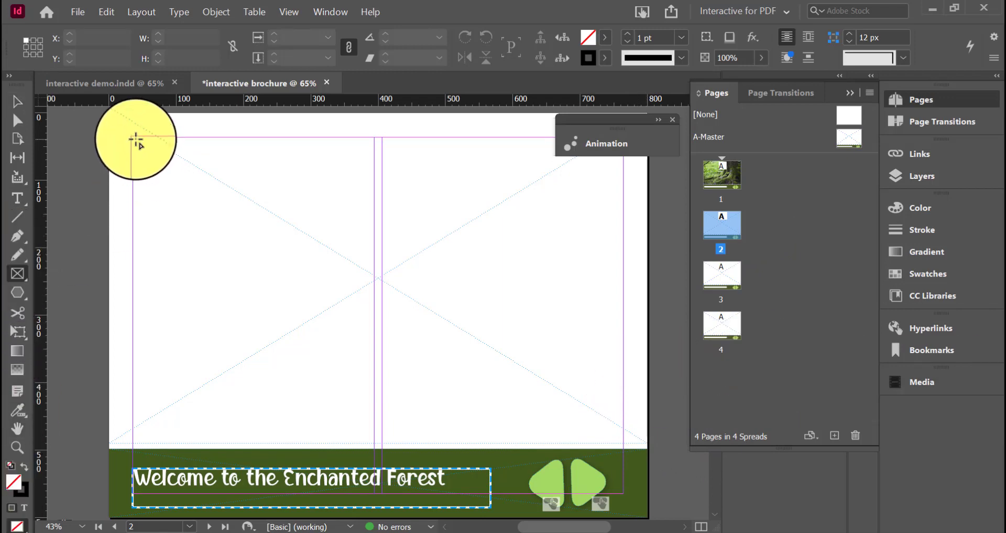
left_click_drag(133, 138, 624, 443)
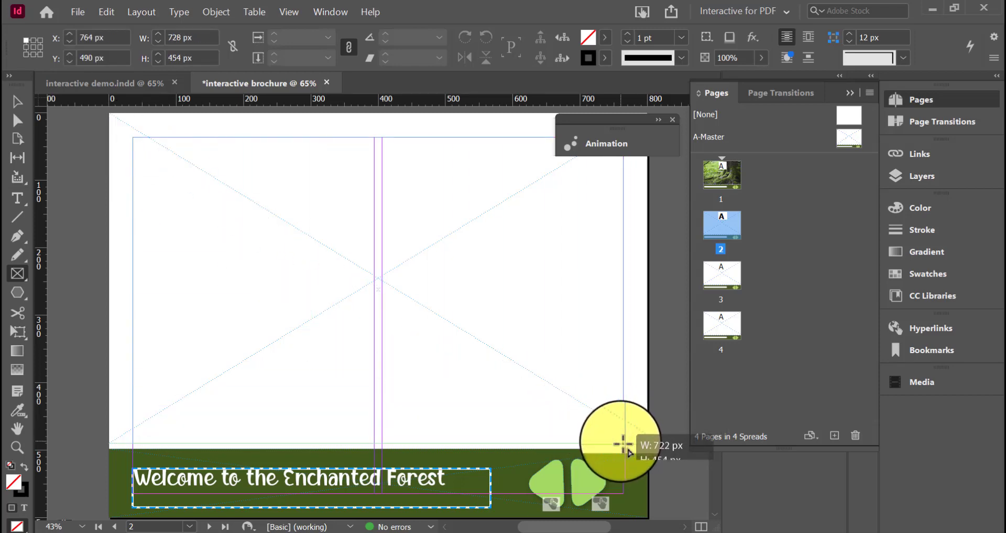
mouse_move(623, 444)
left_mouse_down()
mouse_move(591, 422)
mouse_move(624, 438)
left_mouse_up()
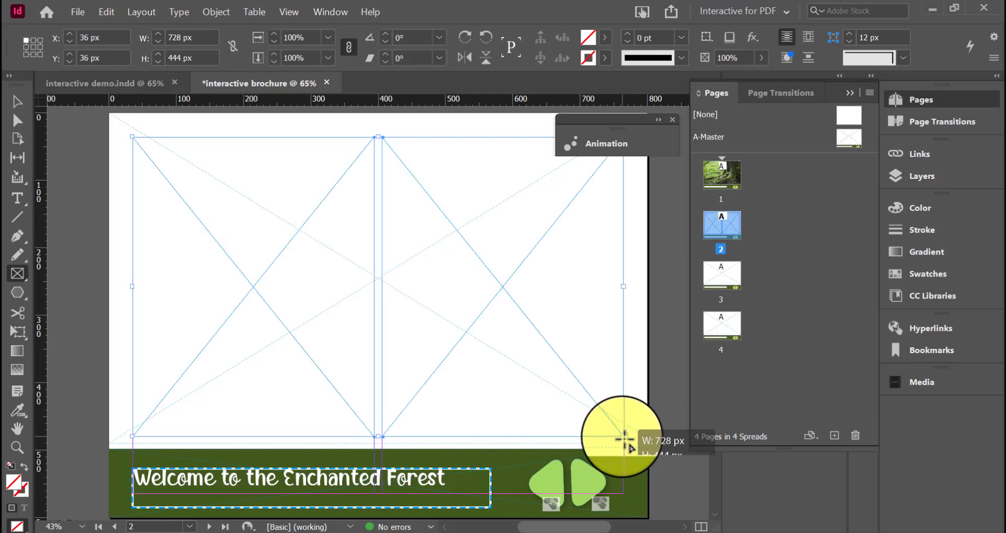
Step: Shorten the right-hand frame to 358 × 344 px to make room above it for the heading "History of the Enchanted Forest"
left_click(15, 105)
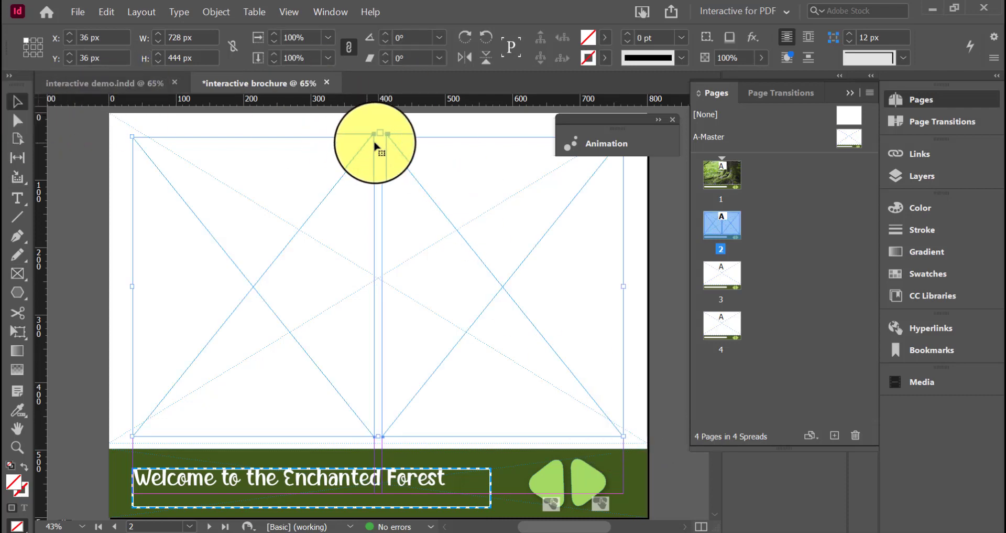
left_click(658, 124)
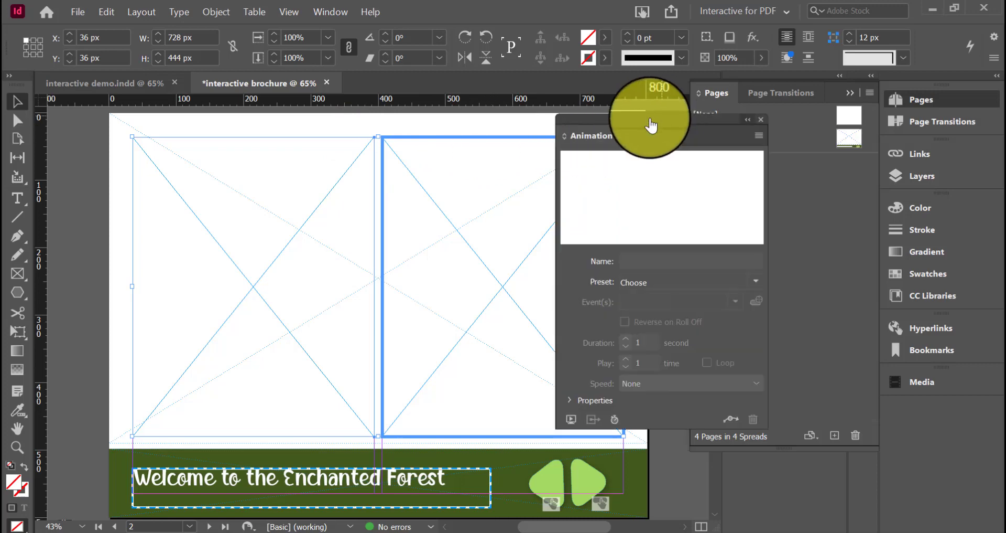
left_click(759, 118)
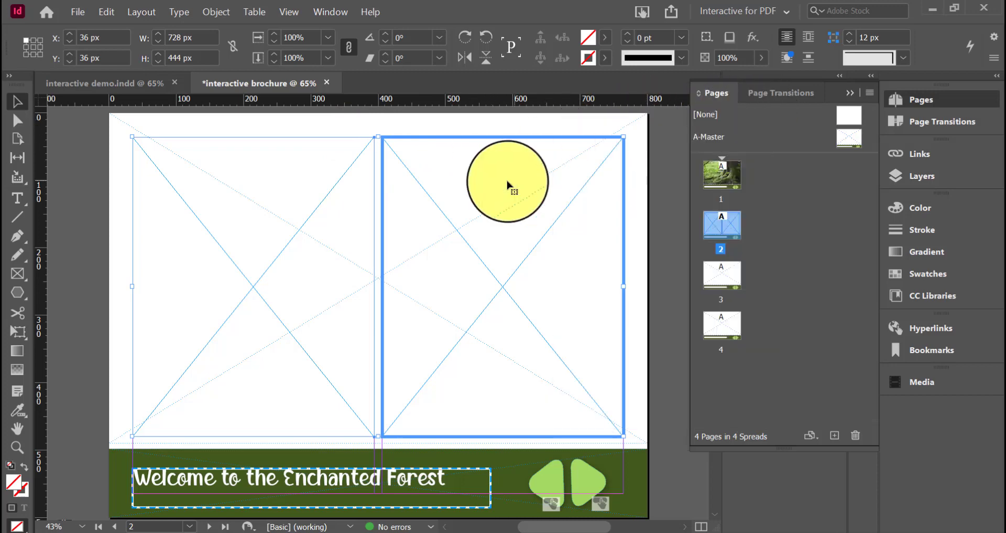
left_click(624, 137)
mouse_move(623, 137)
left_mouse_down()
mouse_move(624, 161)
mouse_move(624, 138)
left_mouse_up()
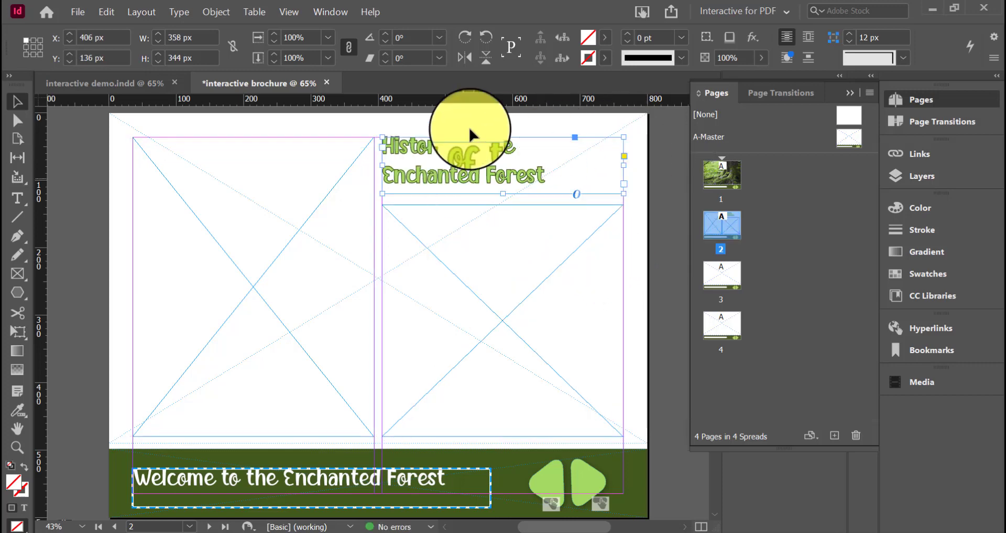
Step: Animate the "History of the Enchanted Forest" heading frame with the Fade In preset, triggered on page load
left_click(471, 176)
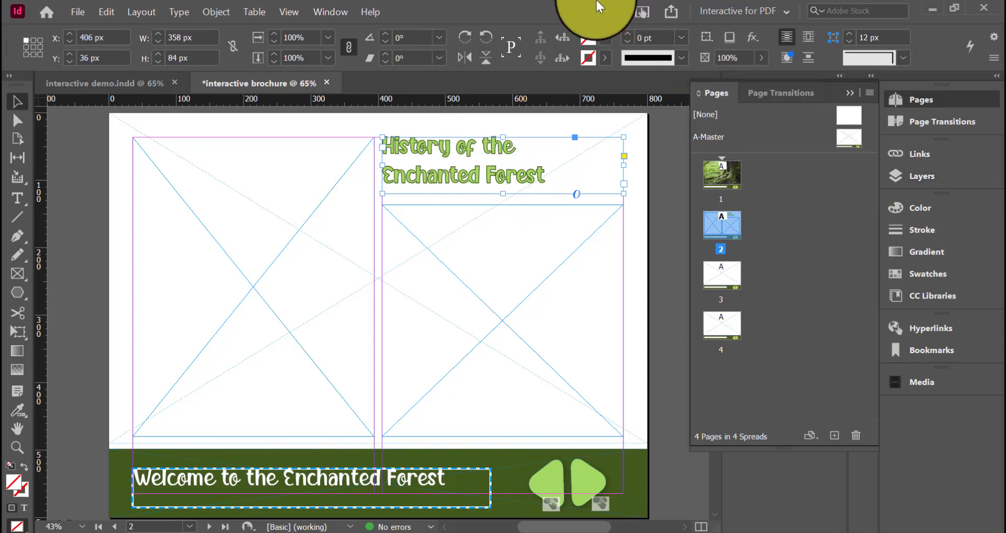
left_click(339, 11)
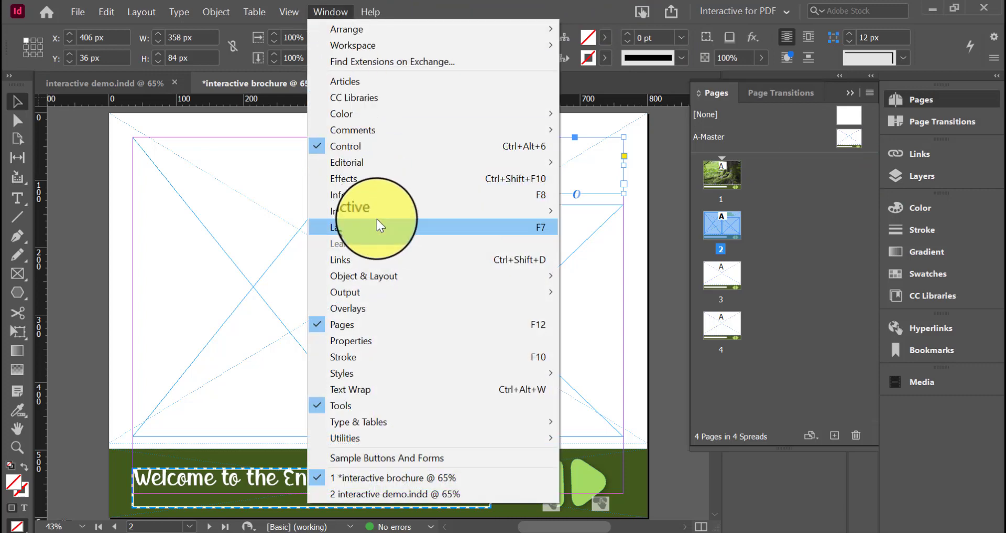
mouse_move(379, 215)
left_click(653, 215)
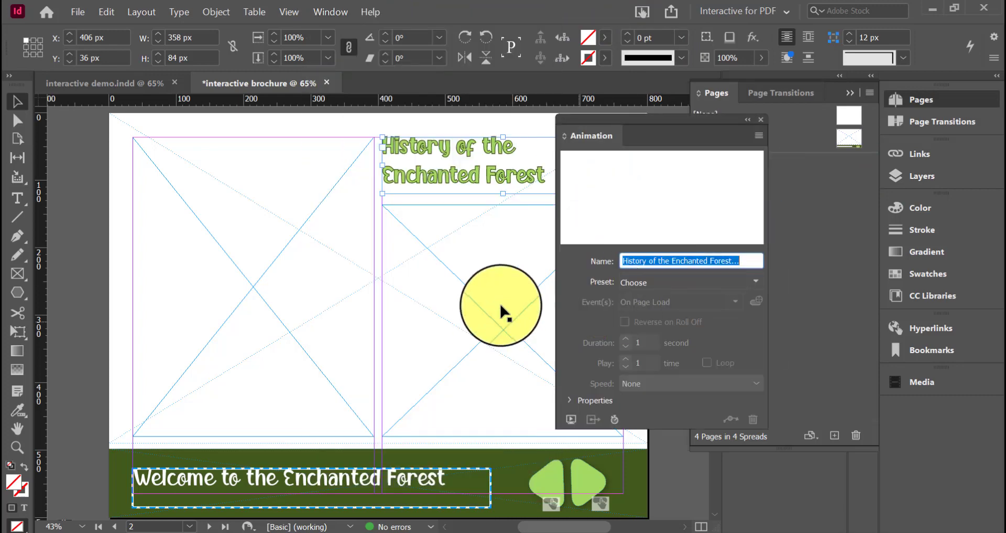
left_click(755, 282)
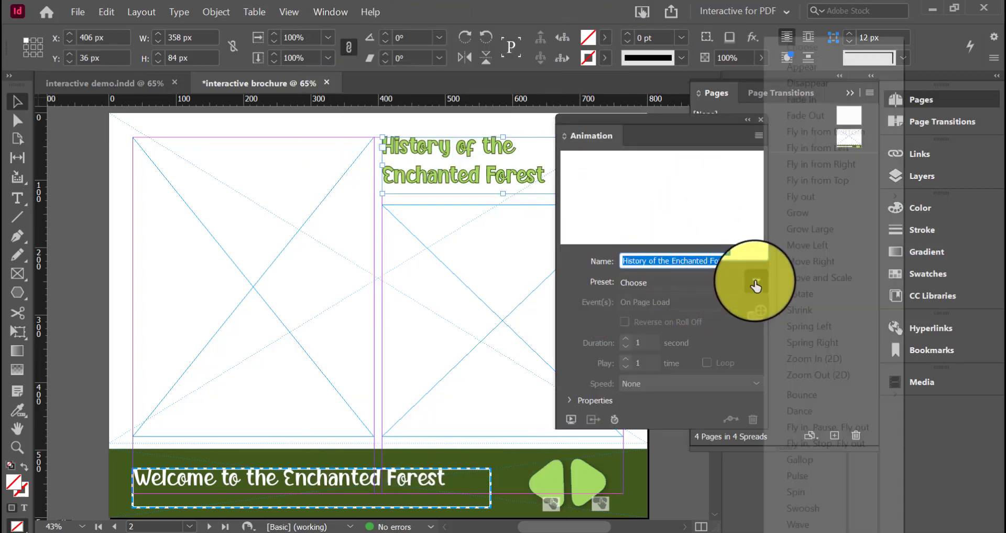
left_click(851, 97)
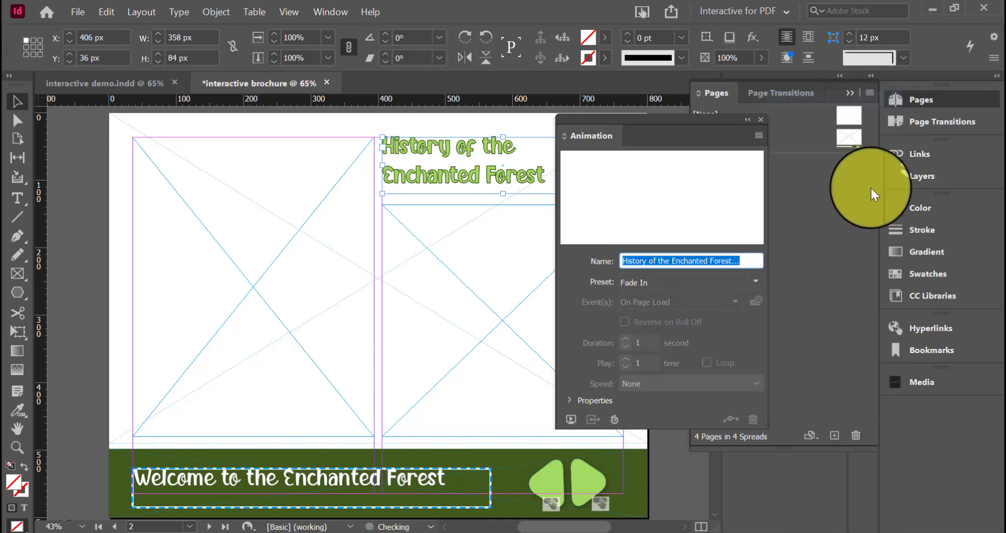
left_click(736, 302)
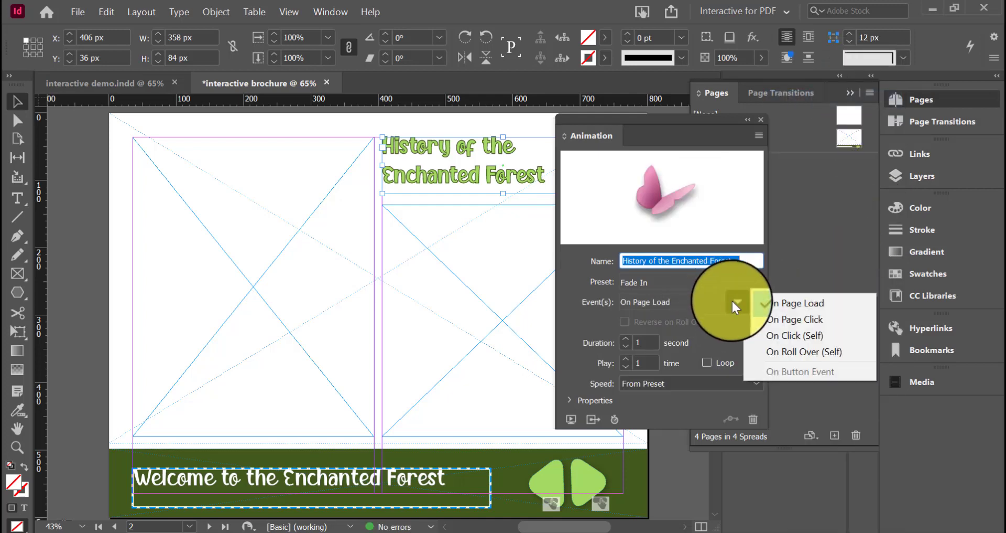
left_click(714, 338)
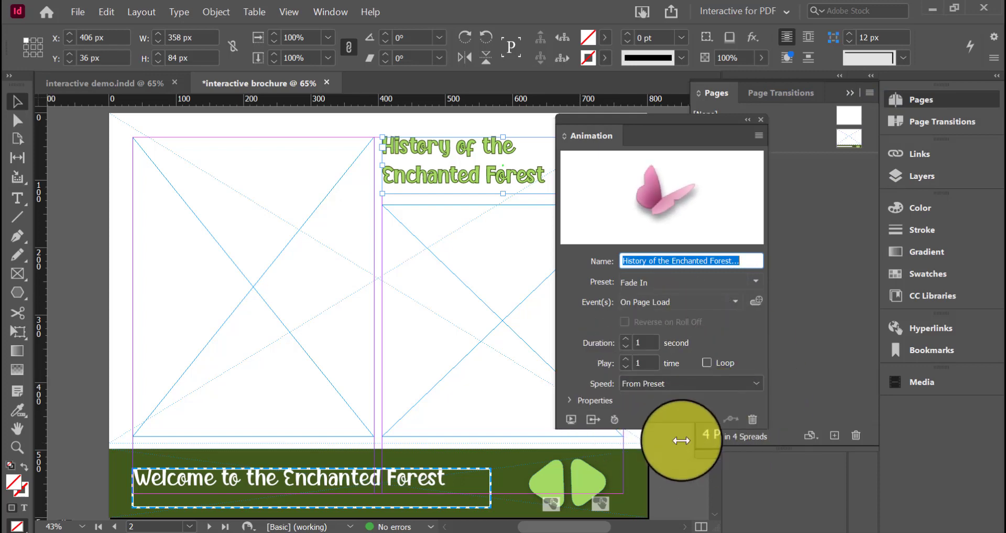
left_click(749, 116)
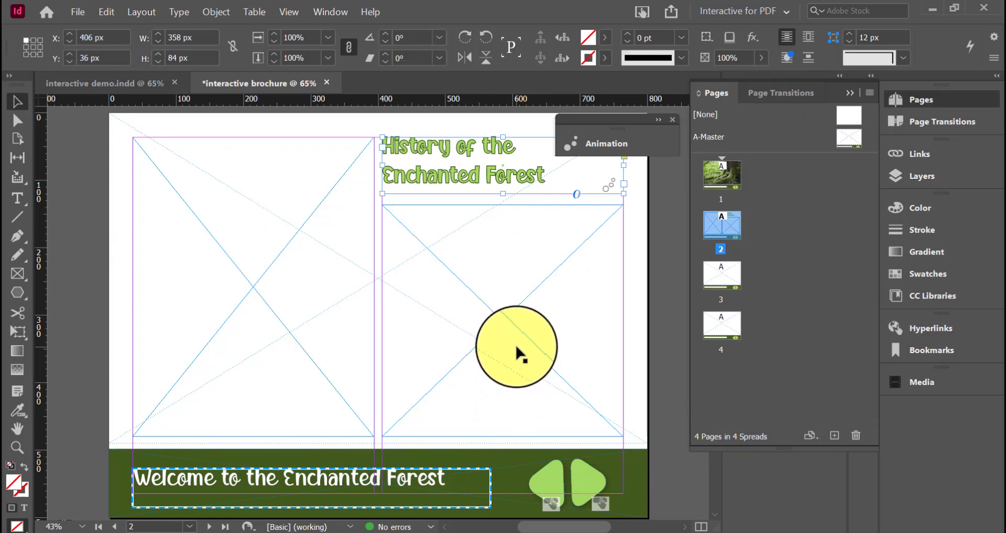
Step: Turn the empty frame below the heading into a text frame and set its font size to 30 pt
left_click(20, 198)
left_click_drag(475, 240, 393, 212)
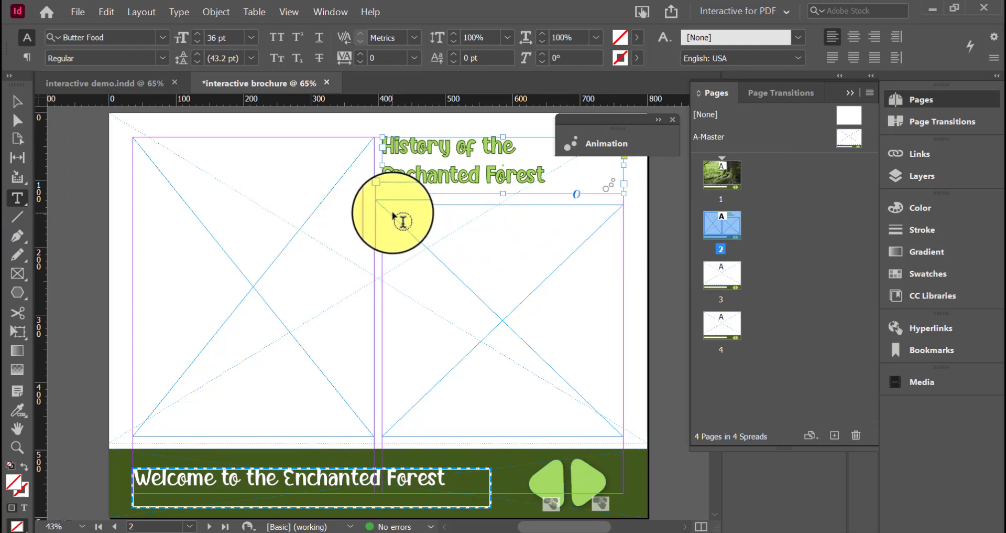
left_click(393, 214)
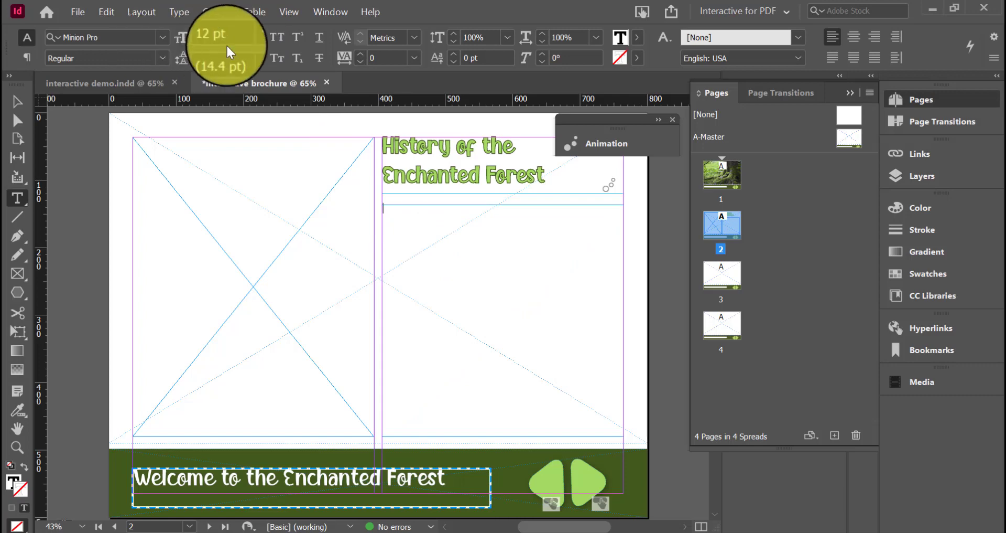
left_click(251, 38)
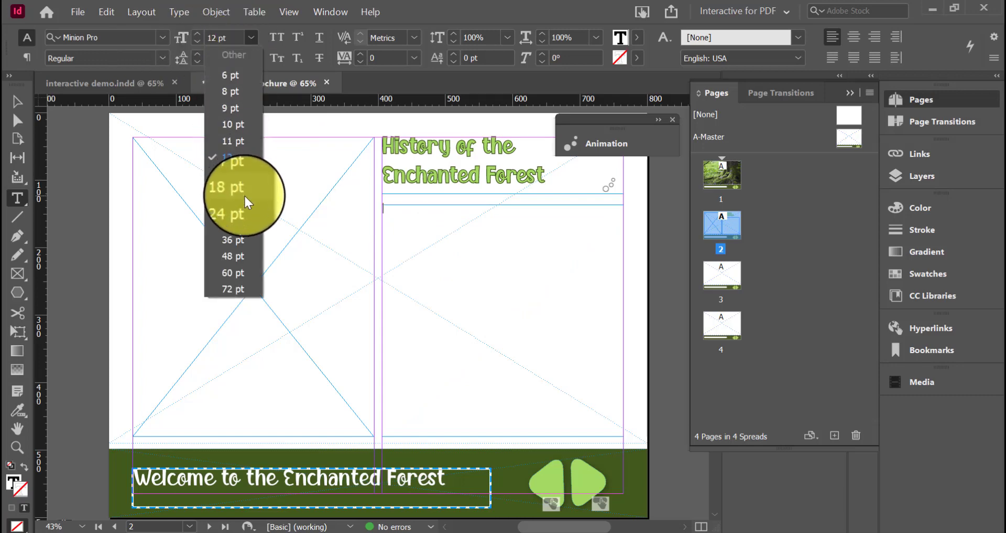
left_click(241, 233)
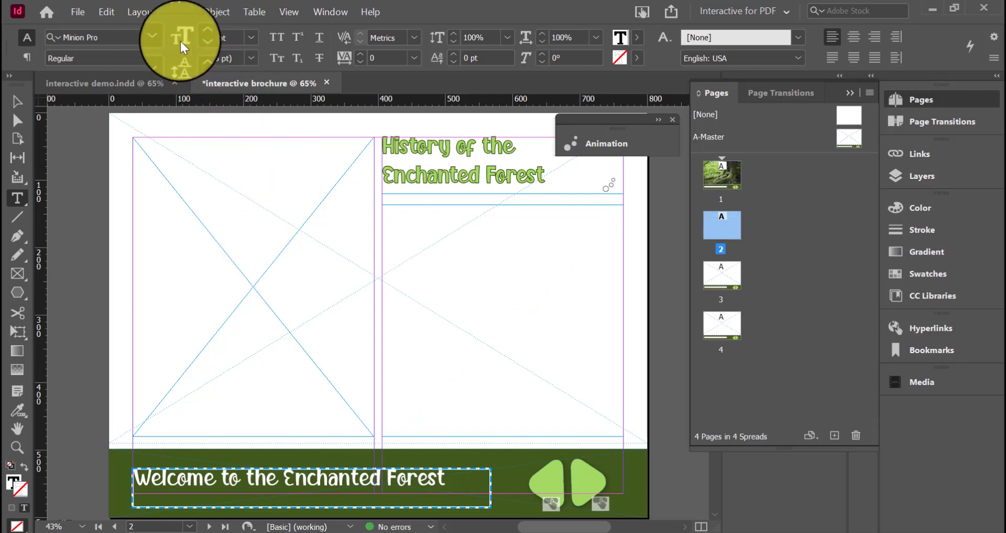
Step: Set the body text font to Garamond and fill the frame below the heading with placeholder text
left_click(160, 38)
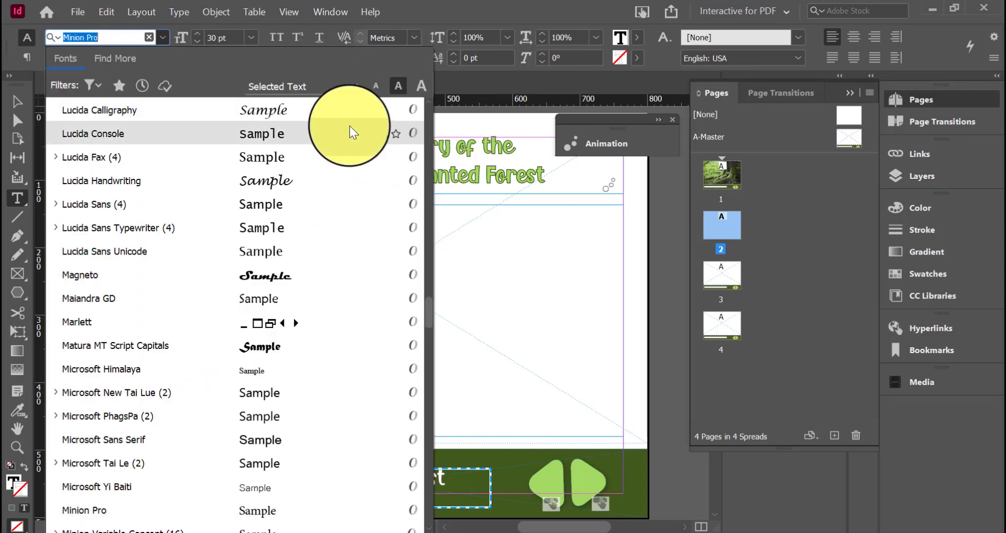
left_click(446, 230)
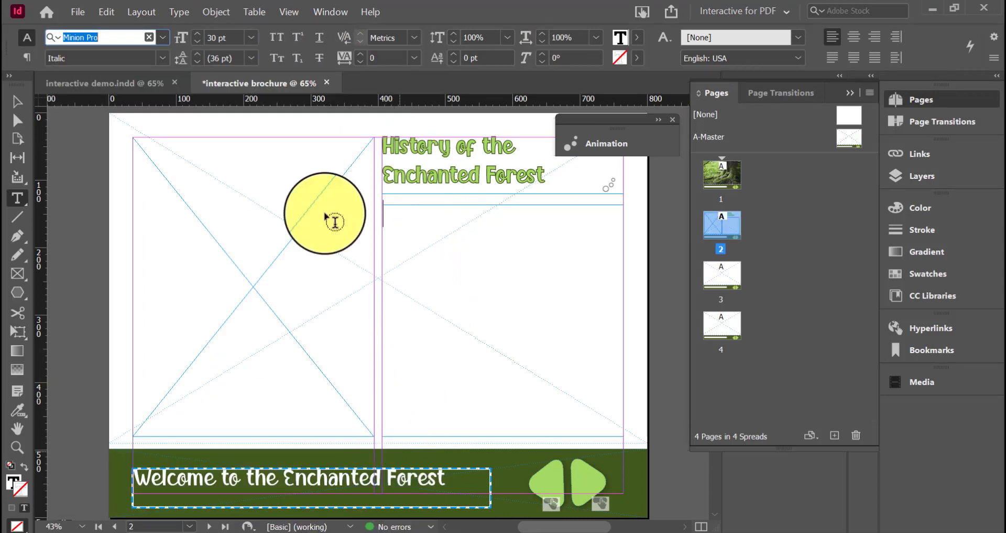
left_click(158, 36)
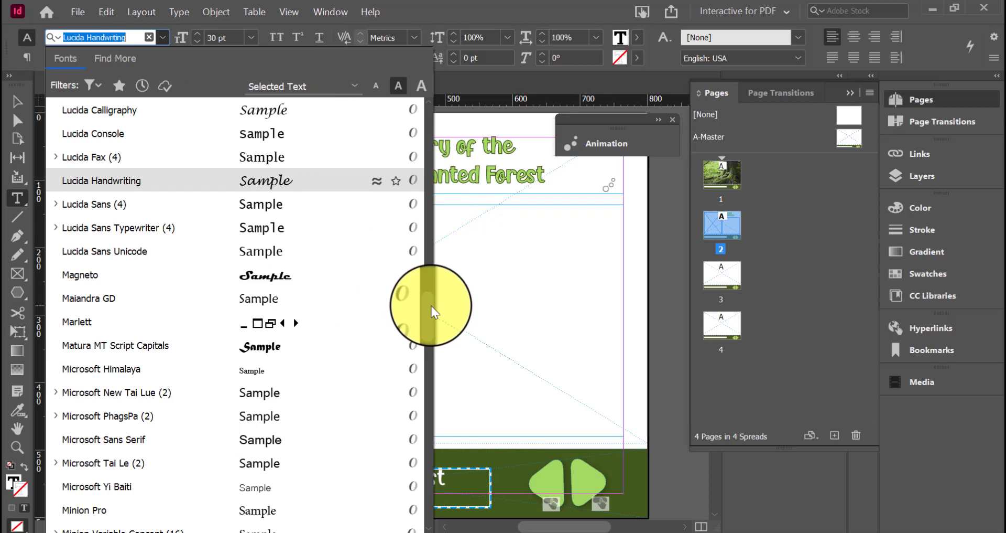
left_click_drag(431, 306, 415, 203)
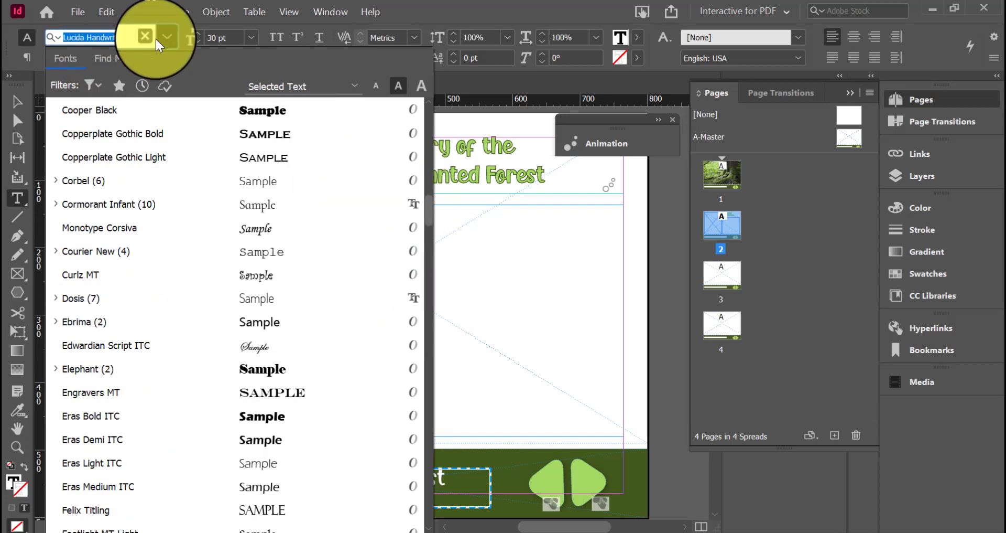
type("gara")
key("Return")
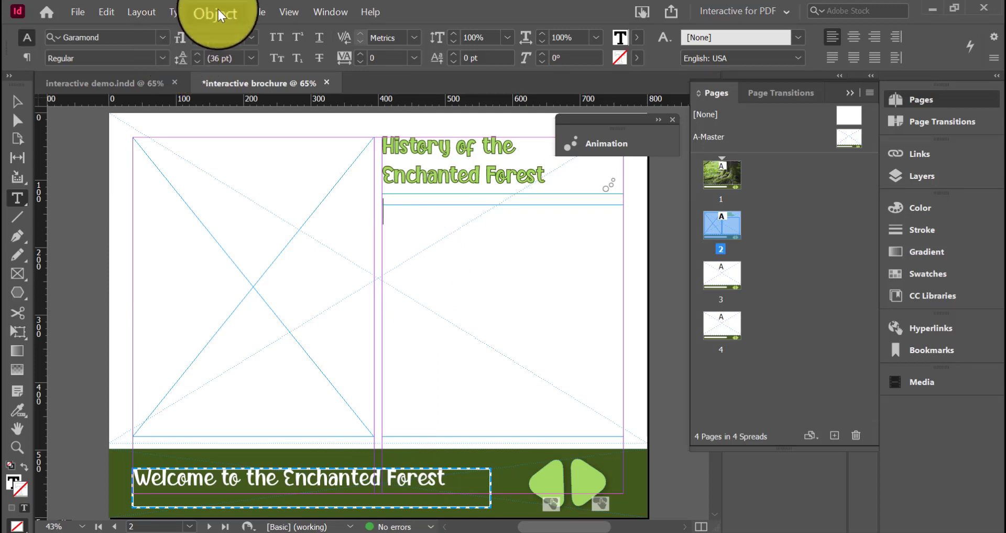
left_click(180, 11)
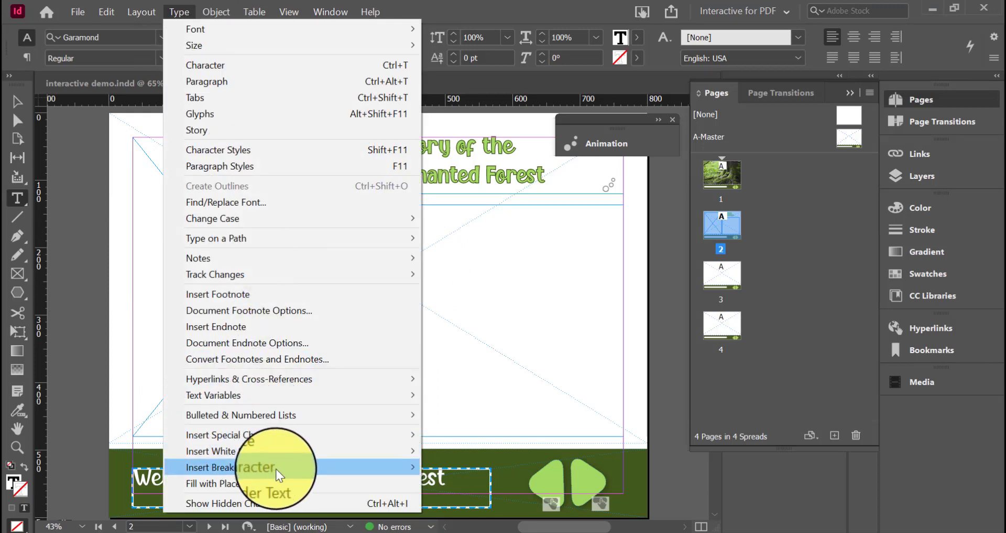
left_click(285, 484)
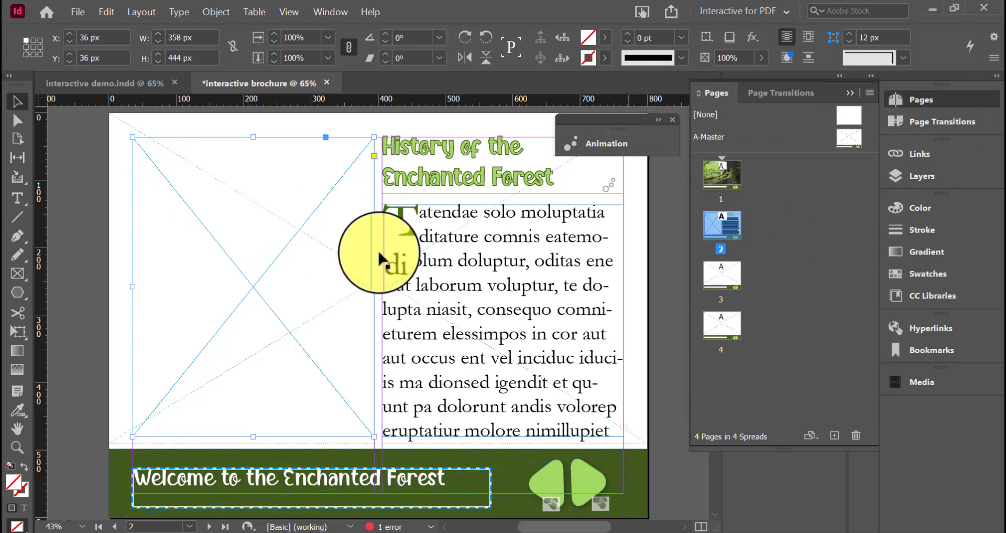
Step: Give the empty left-hand frame on page 2 a stroke in the R=179 G=215 B=107 swatch from Colorful_Theme 2
left_click(606, 58)
scroll(472, 236, "down", 2)
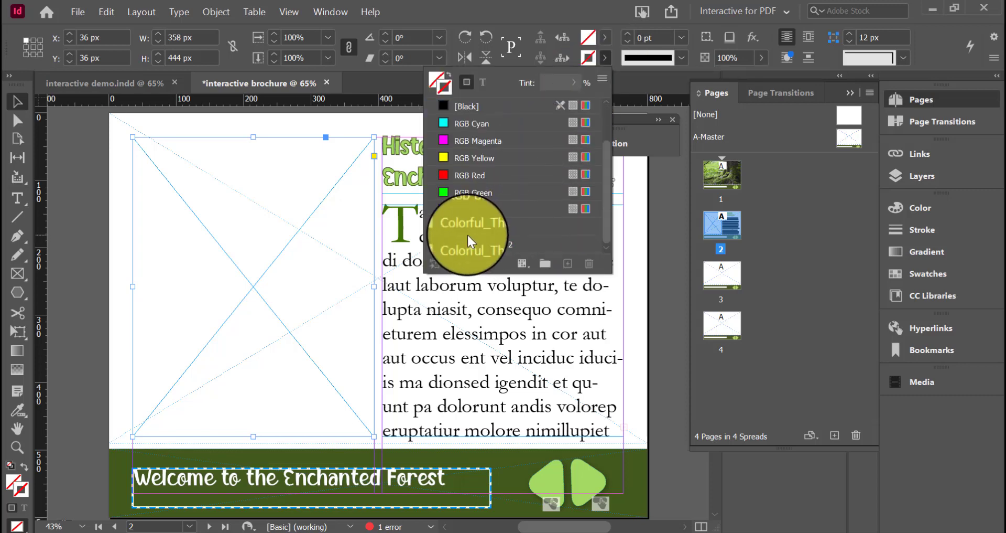
left_click(430, 244)
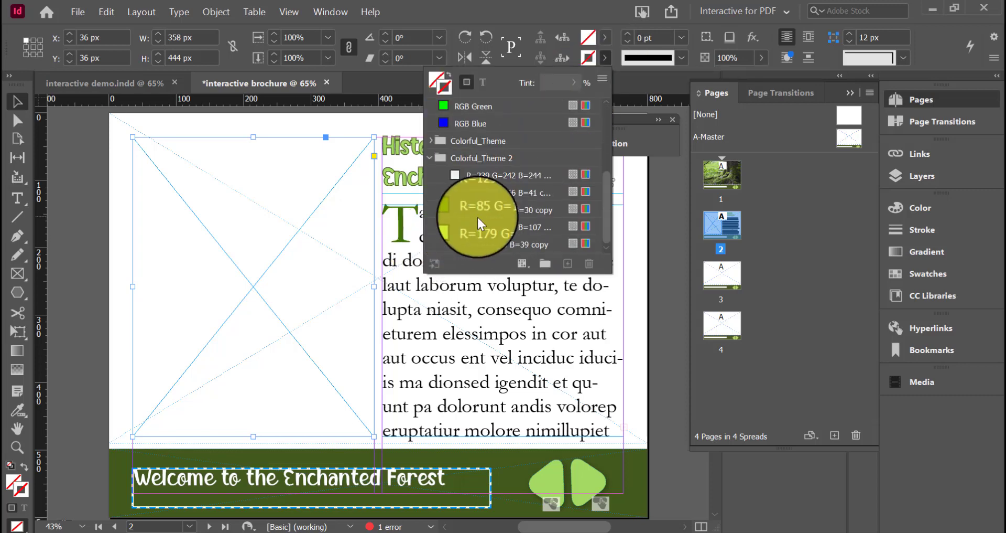
left_click(482, 226)
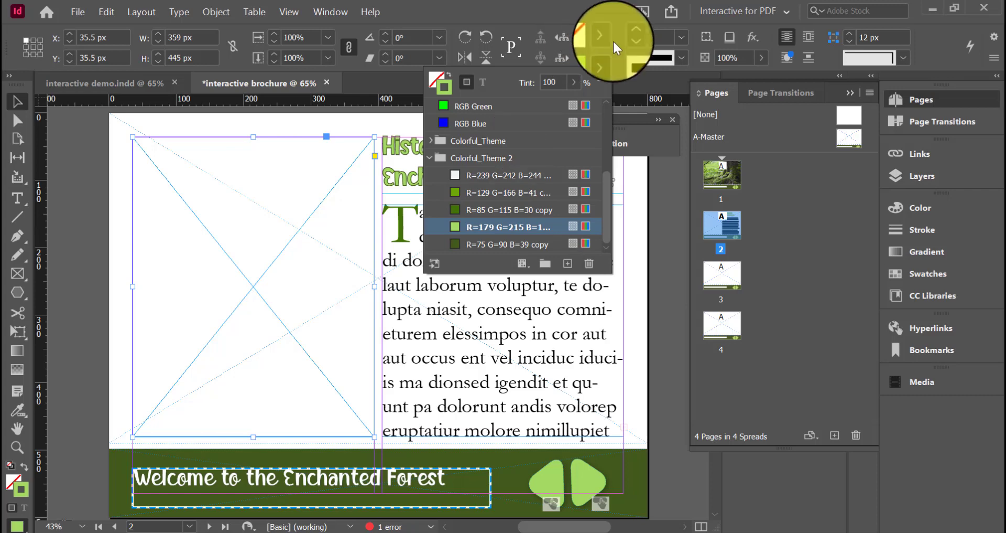
Step: Set the stroke weight of the left-hand frame on page 2 to 4 pt
left_click(680, 36)
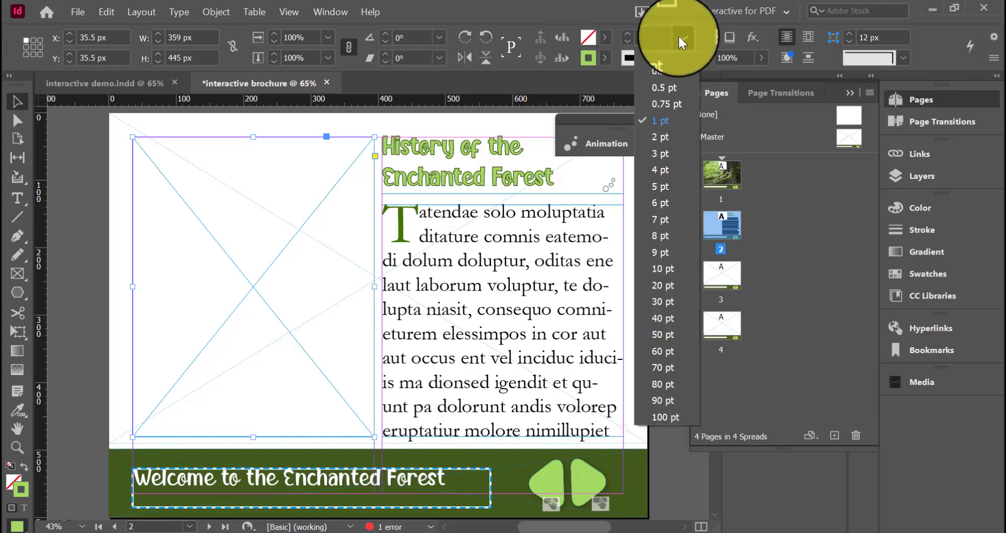
left_click(679, 36)
left_click(678, 36)
left_click(665, 176)
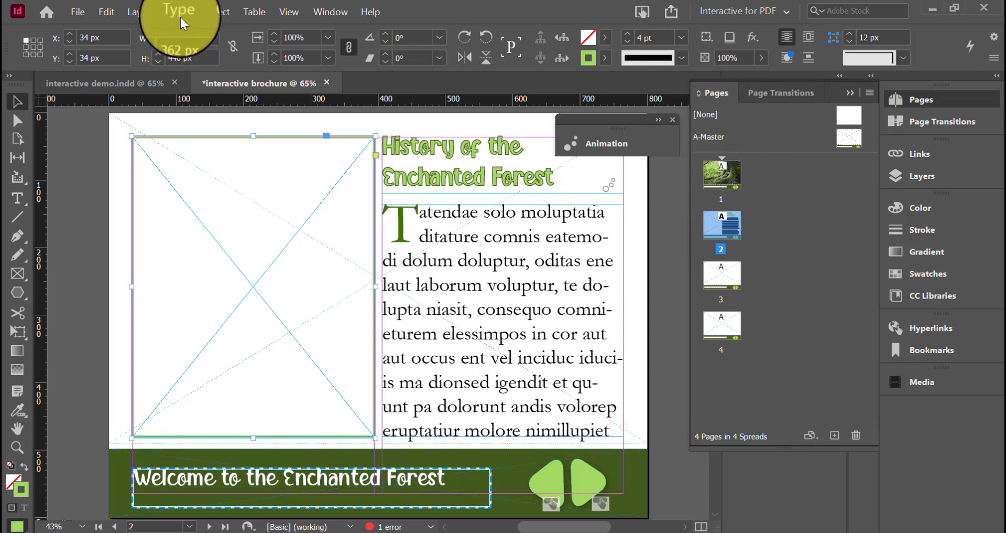
Step: Give the left-hand frame on page 2 Inverse Rounded corners with a size of 20 px on all four corners
left_click(213, 11)
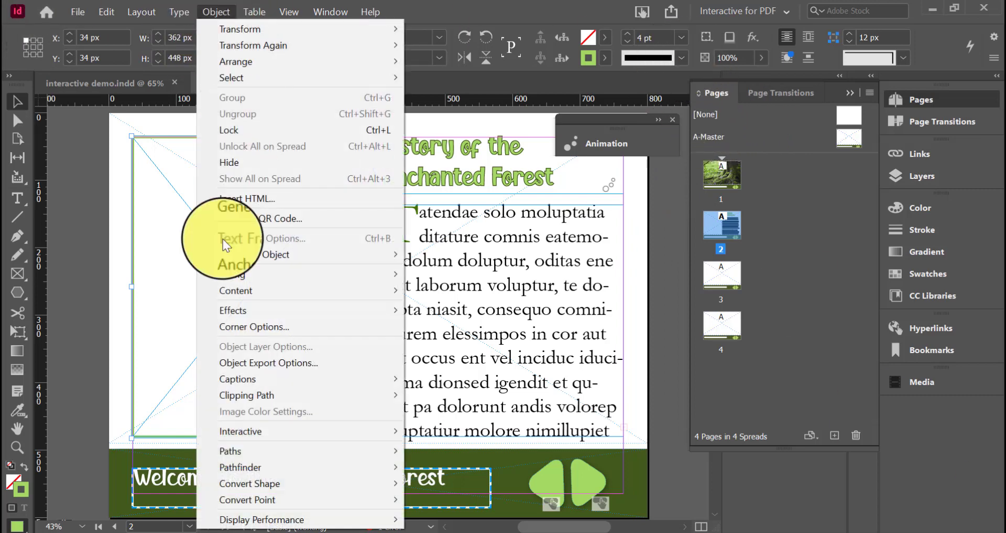
left_click(295, 320)
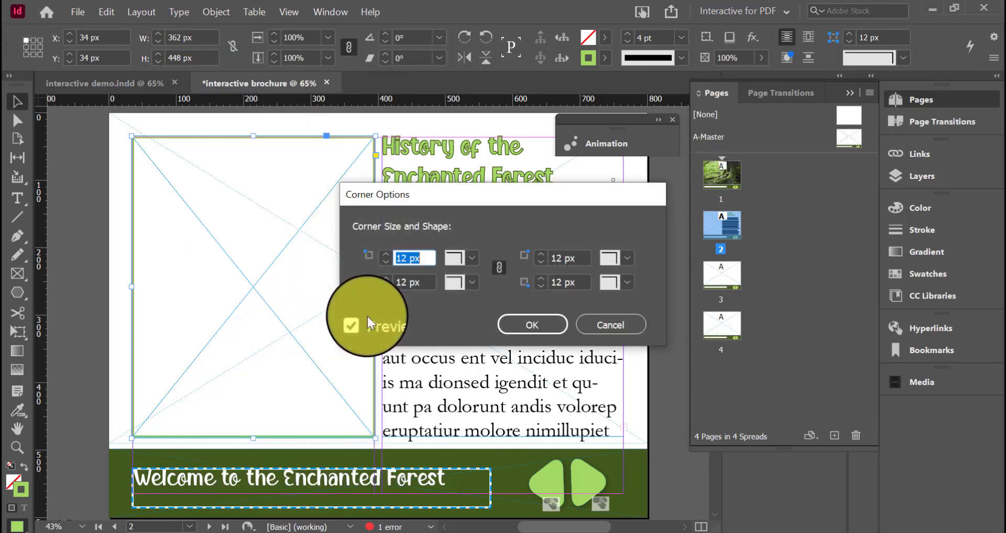
left_click(475, 258)
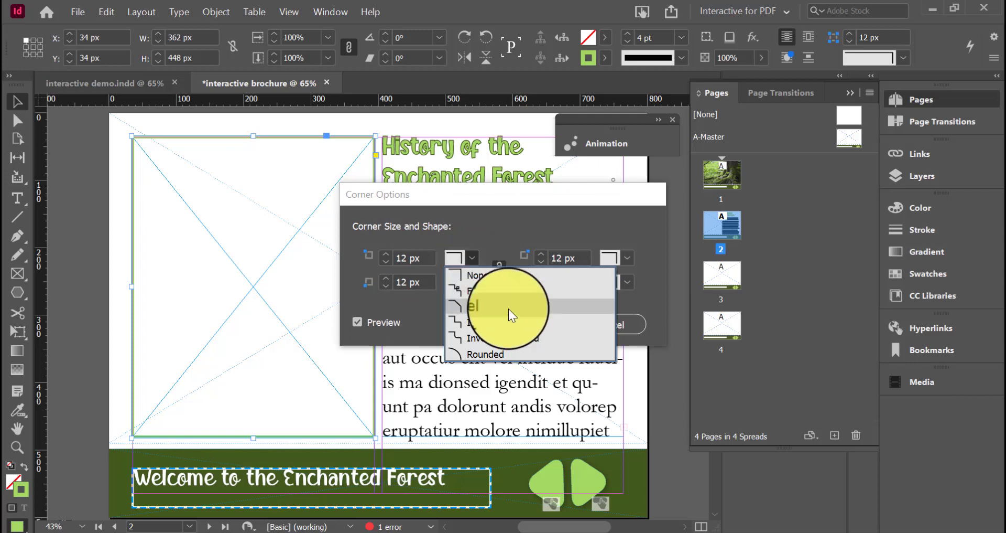
left_click(525, 338)
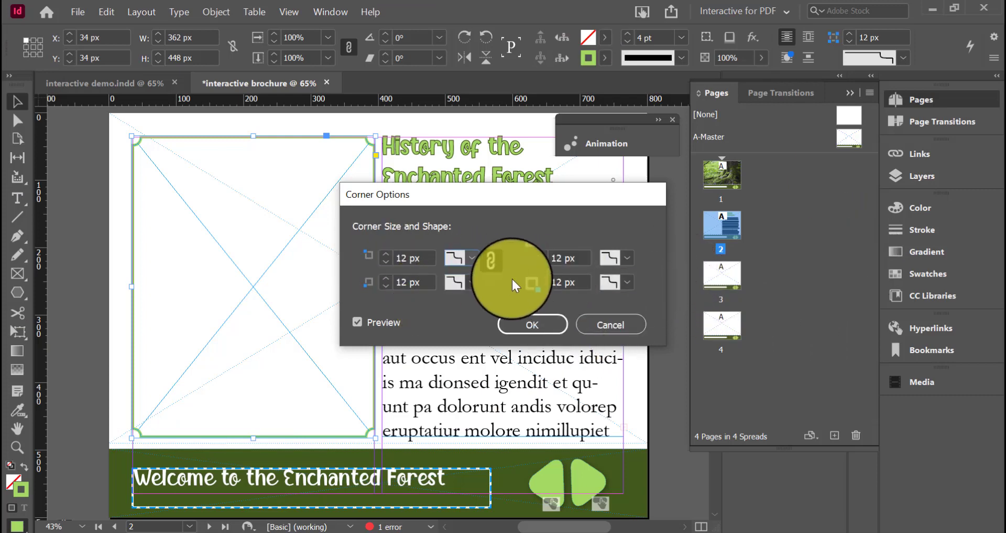
left_click(386, 254)
left_click(387, 254)
left_click(386, 254)
left_click(386, 254)
left_click(385, 254)
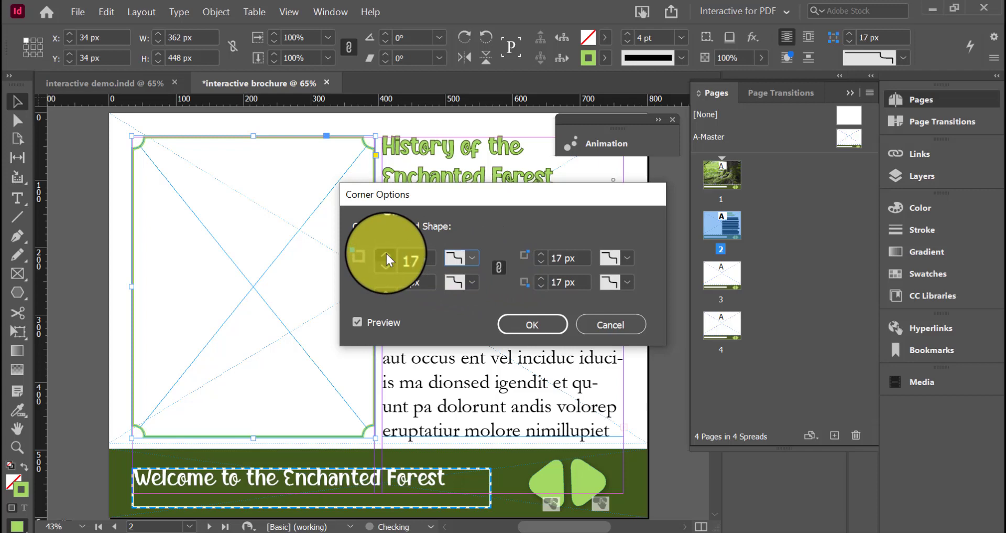
left_click(386, 254)
left_click(385, 254)
key("Return")
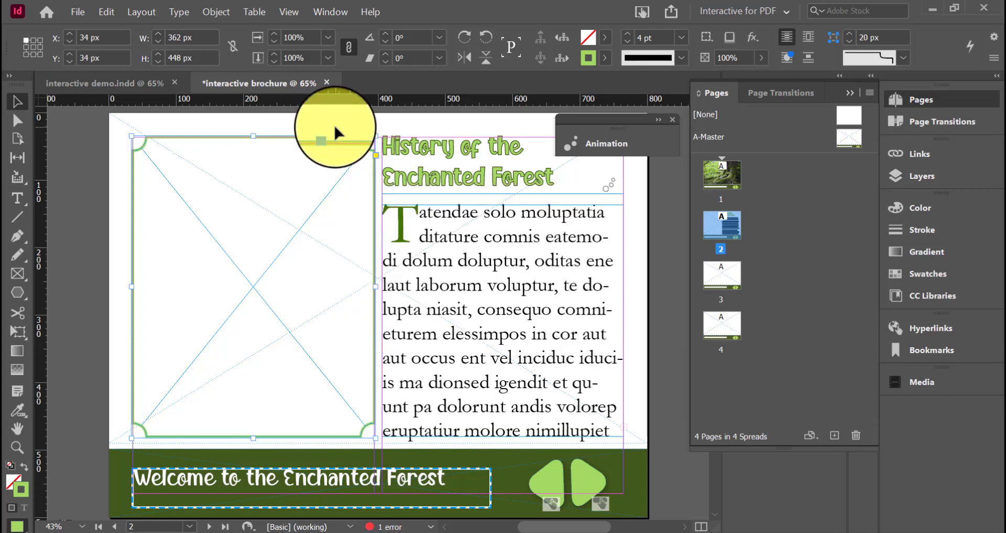
left_click(333, 124)
left_click_drag(340, 220, 271, 172)
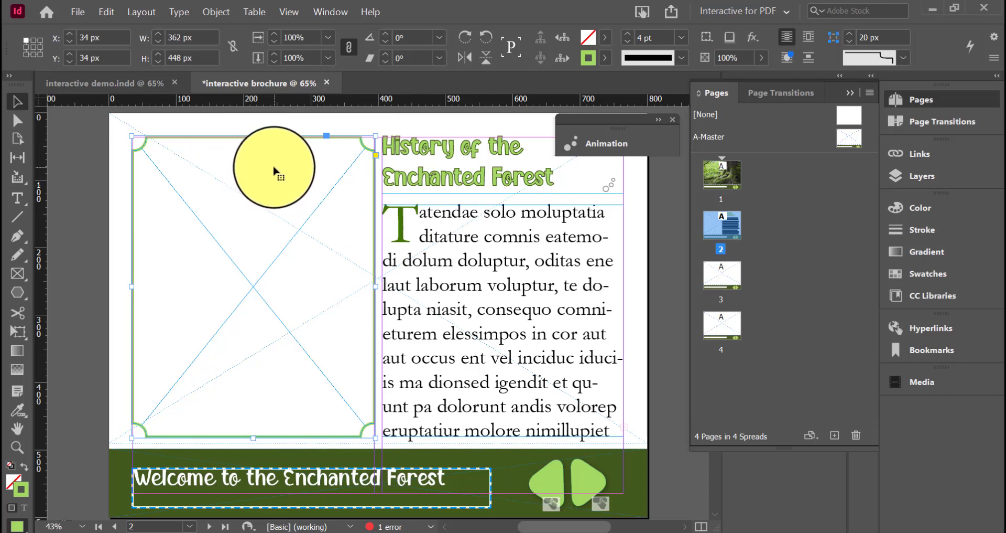
left_click_drag(274, 171, 273, 185)
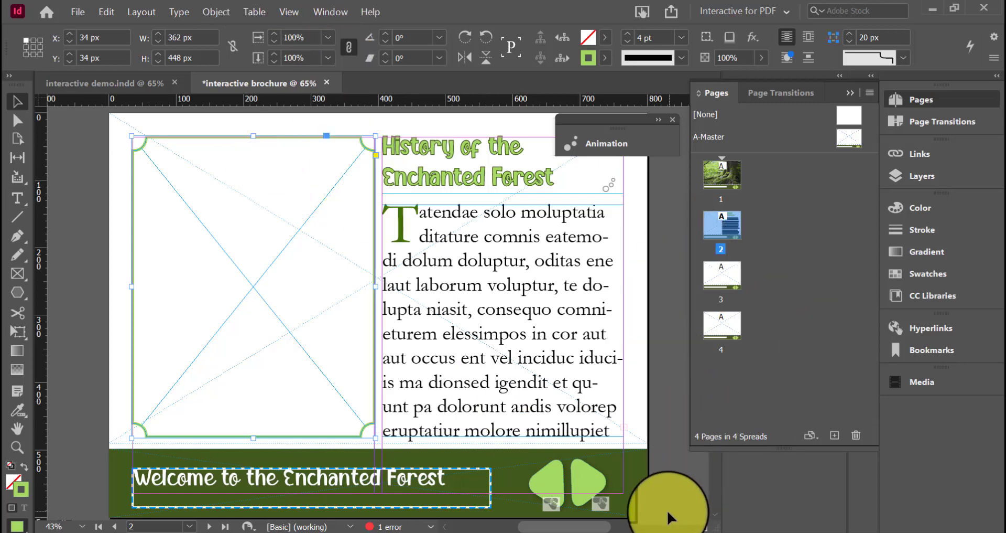
Step: Create an object style from the left-hand frame's appearance and name it "green frame"
left_click(321, 10)
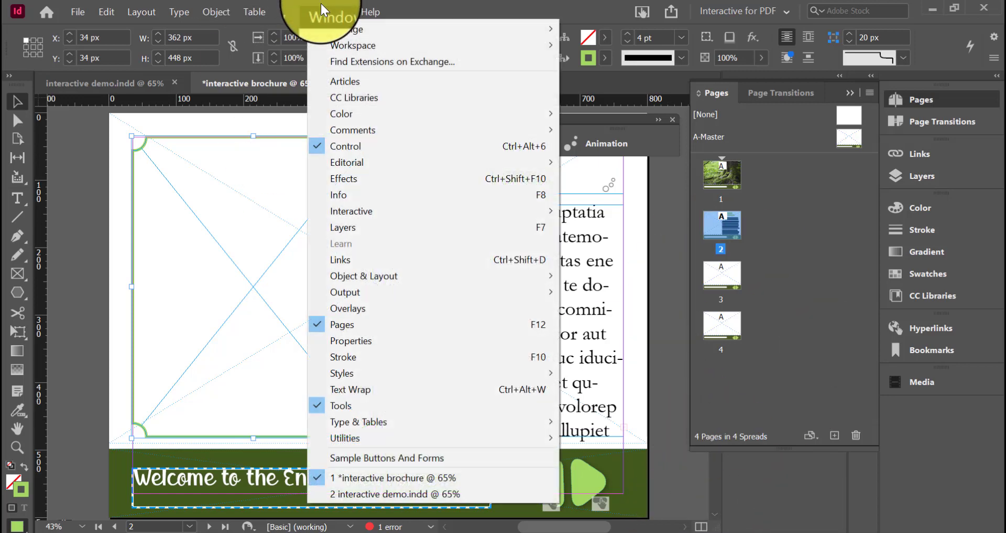
mouse_move(502, 378)
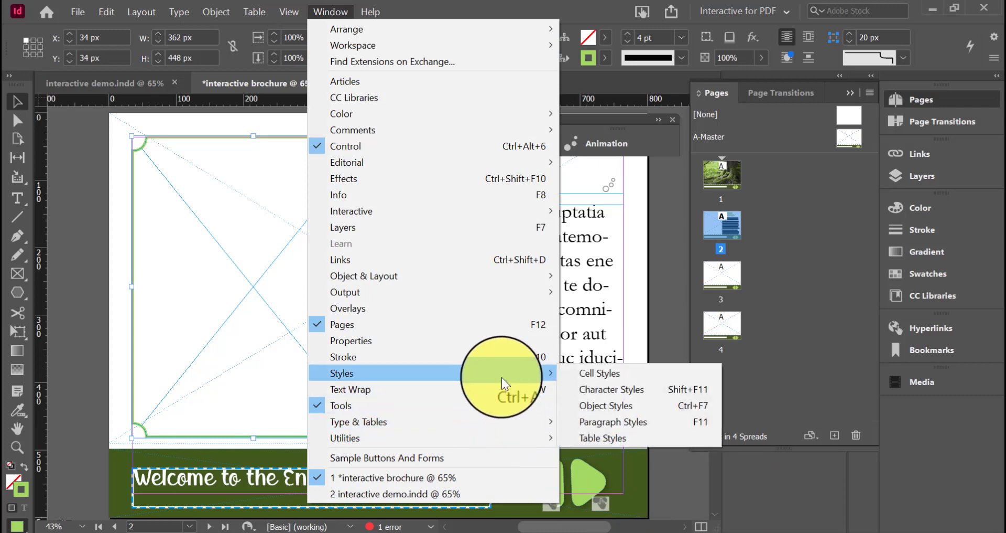
left_click(666, 408)
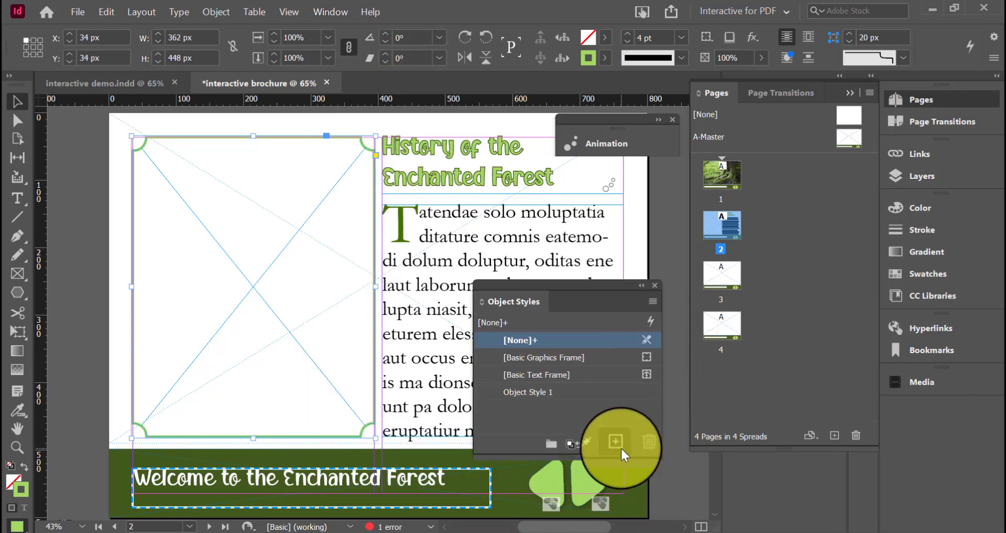
left_click(560, 391)
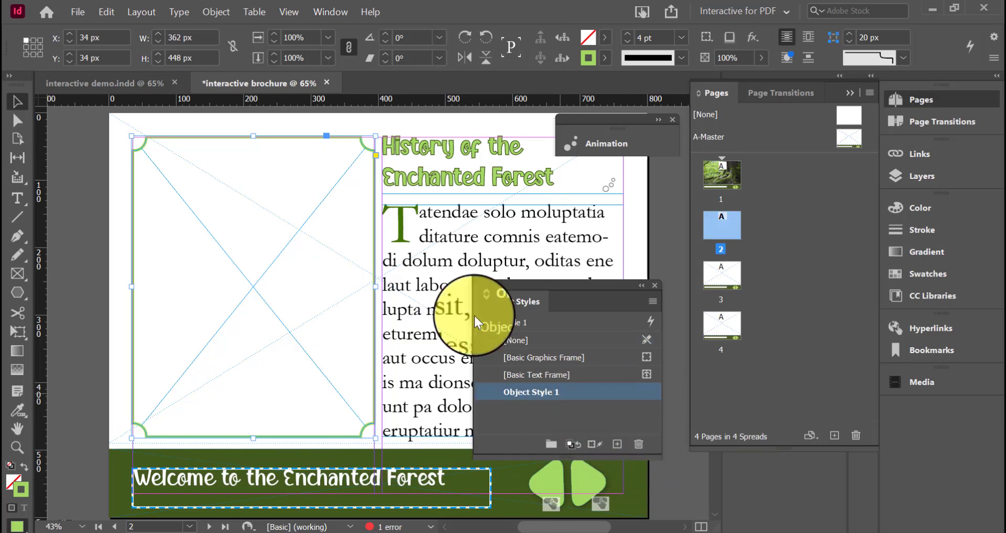
double_click(578, 392)
type("gre")
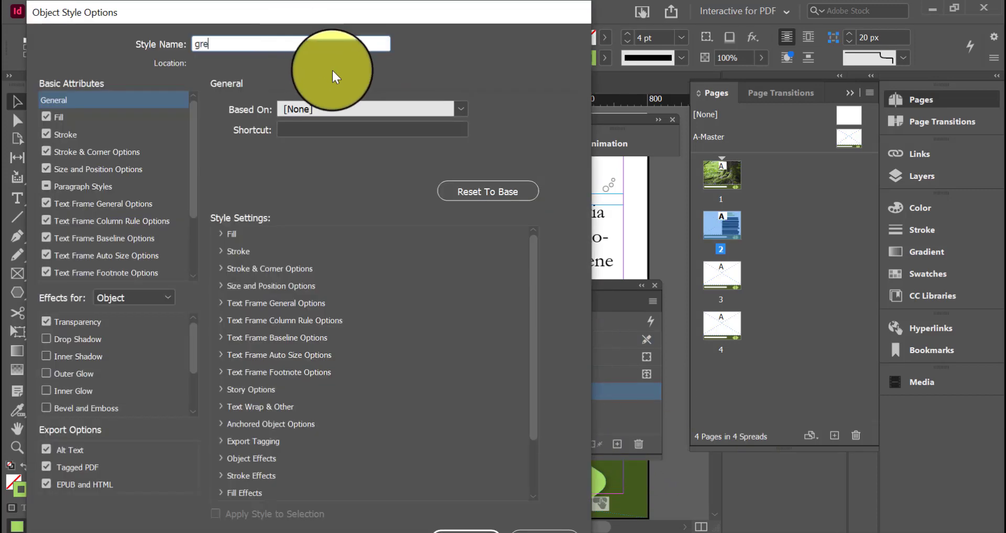
type("en frame")
key("Return")
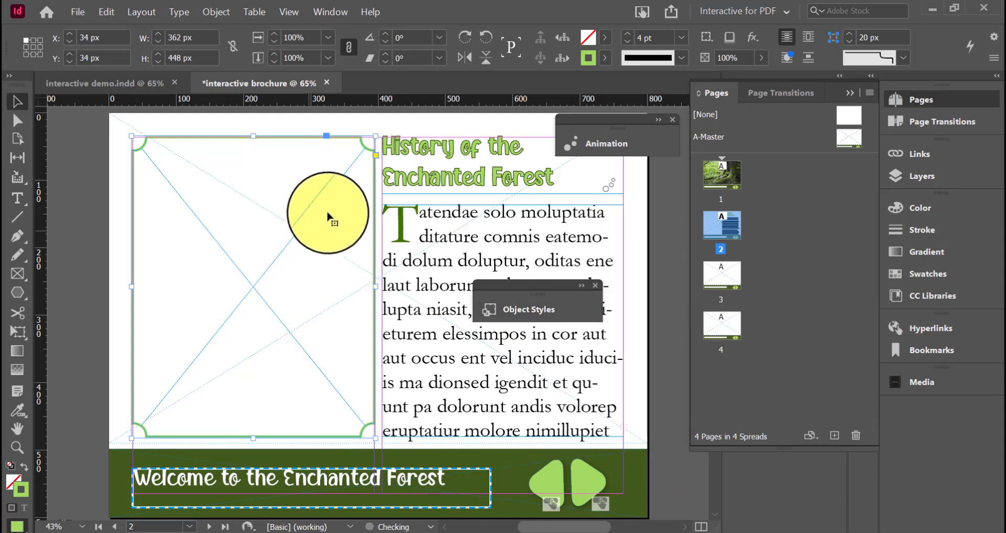
Step: Place the photo of sunbeams through forest leaves in the left-hand frame on page 2 and deselect it
left_click_drag(328, 213, 311, 288)
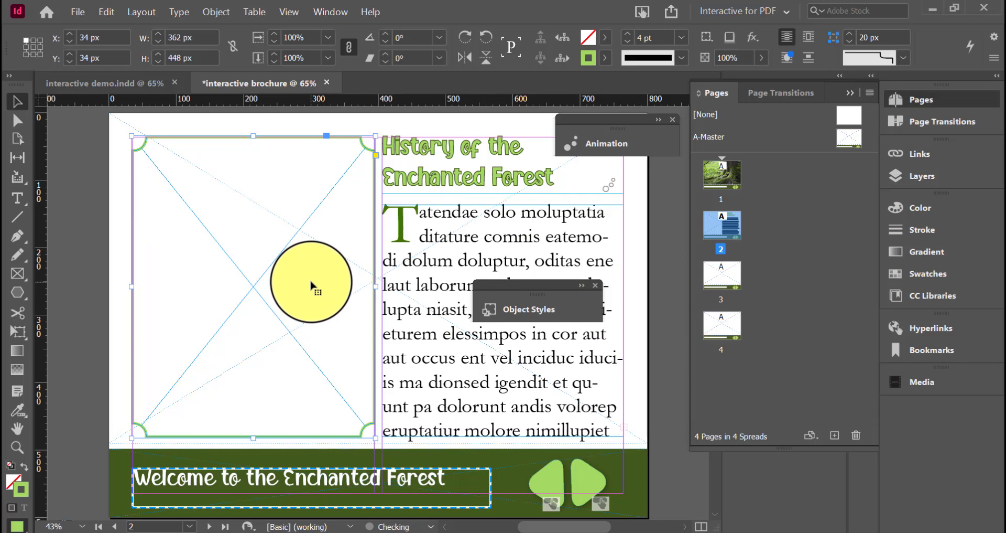
left_click(311, 286)
left_click(649, 487)
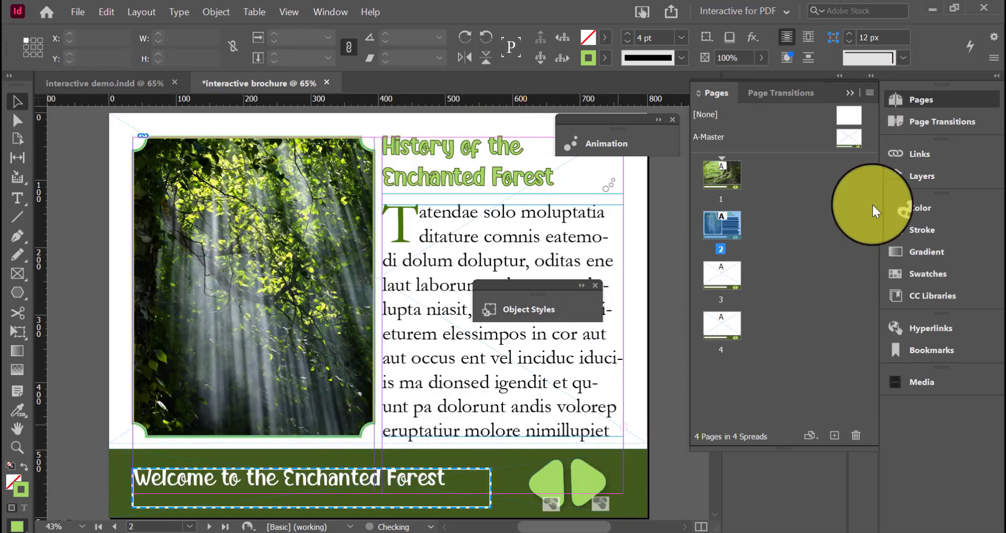
Step: Go to page 3 and draw two stacked rectangle frames across the full margin width, together about 728 by 454 px
double_click(724, 275)
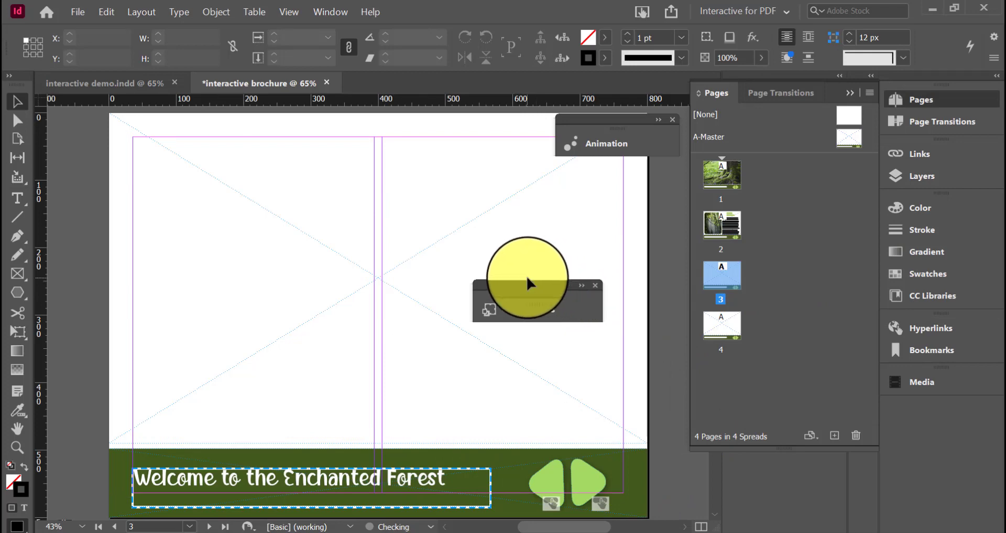
left_click(595, 286)
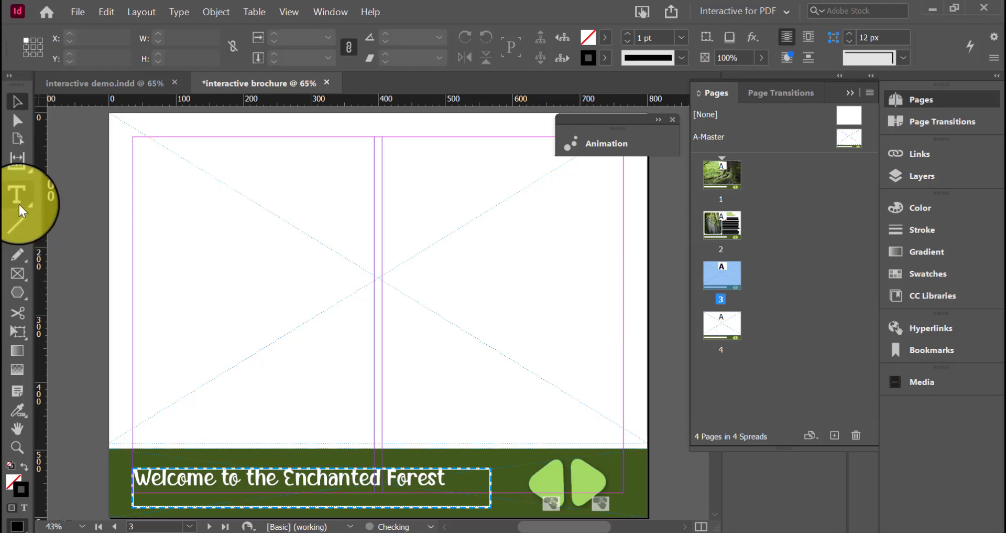
left_click(14, 278)
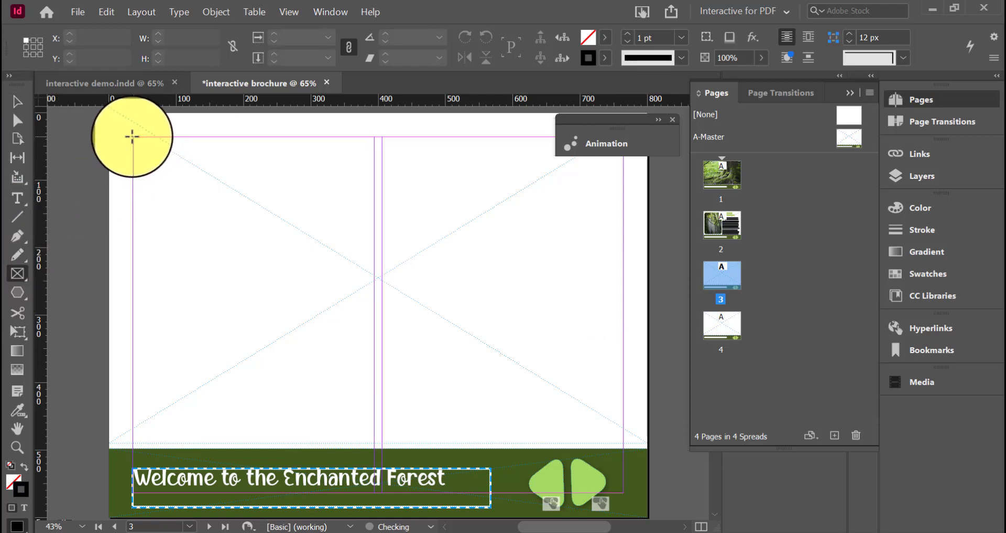
left_click_drag(132, 136, 625, 445)
left_click(17, 101)
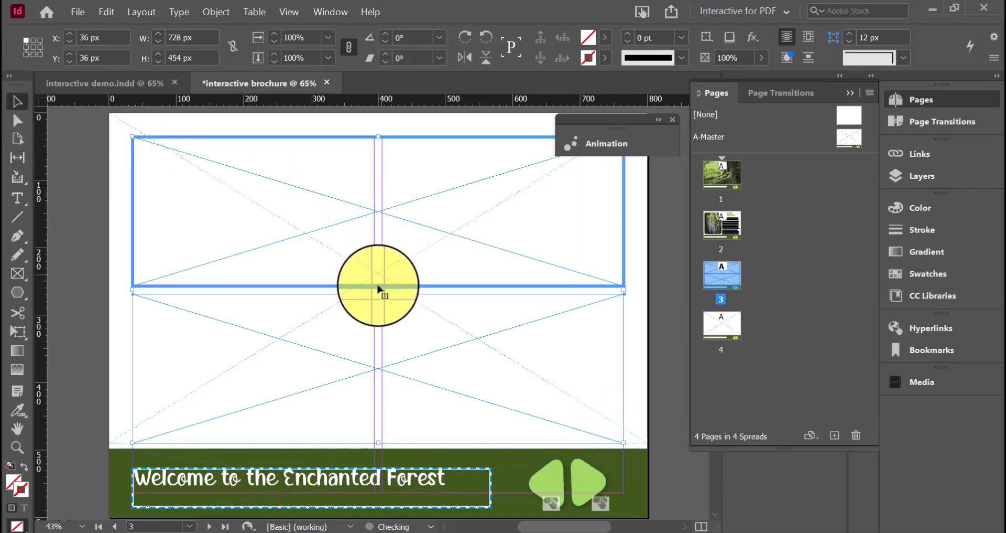
left_click(637, 283)
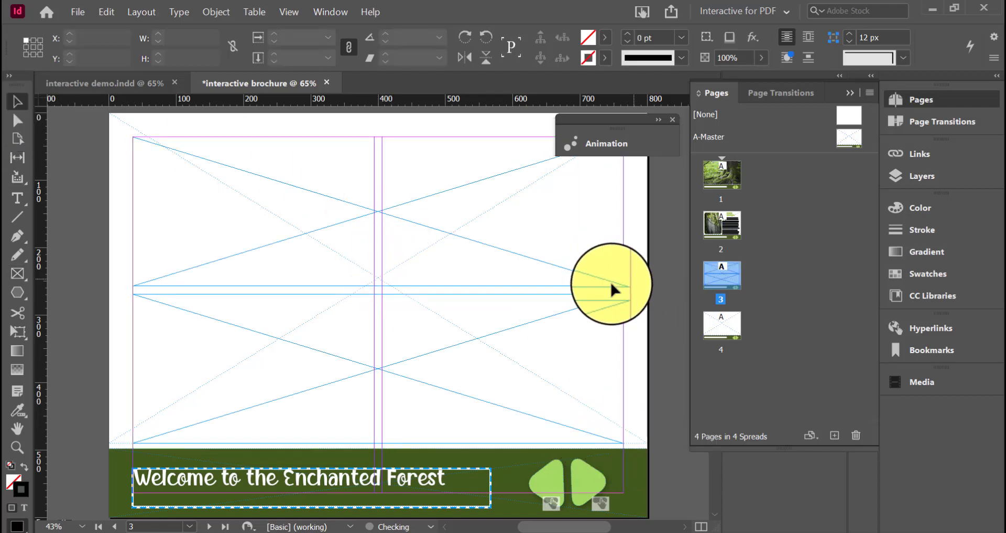
Step: Shorten the upper frame on page 3 and extend the lower frame upward to a height of about 344 px
left_click(611, 283)
left_click_drag(377, 286, 394, 194)
left_click(375, 344)
left_click_drag(380, 295, 392, 211)
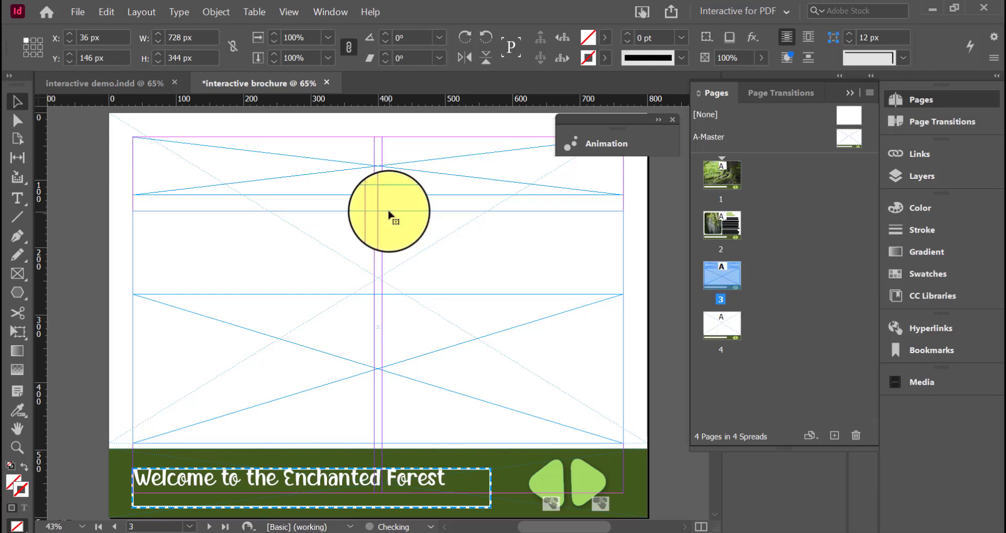
Step: Copy the formatted page 2 heading into the upper frame on page 3 and change its text to "Tour Our Magical Grounds..."
double_click(728, 221)
left_click(486, 166)
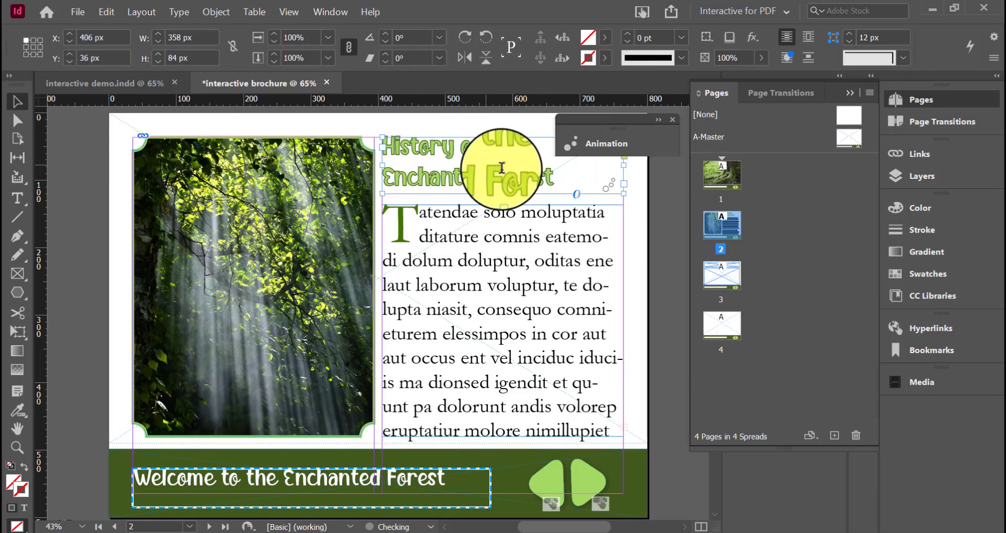
double_click(575, 178)
left_click_drag(575, 178, 359, 135)
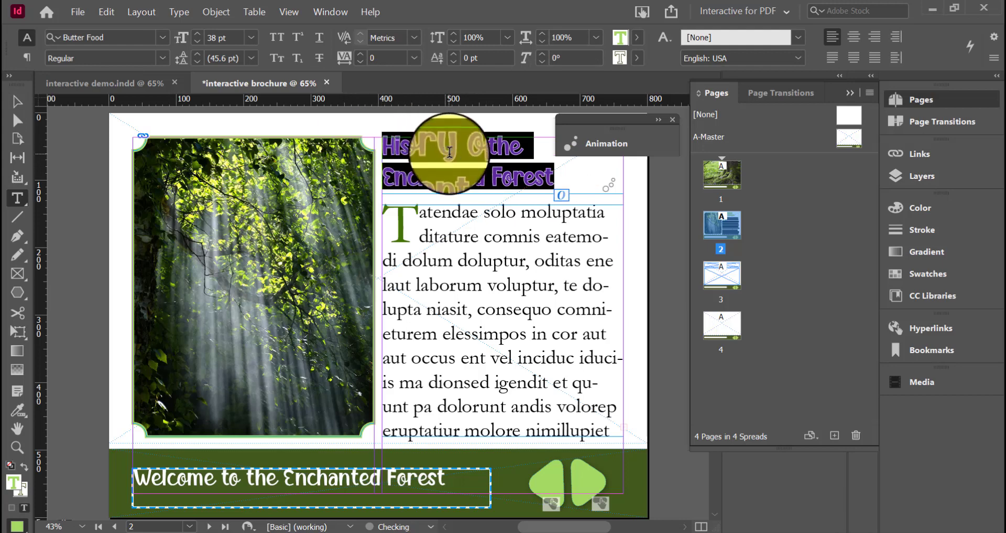
left_click(709, 285)
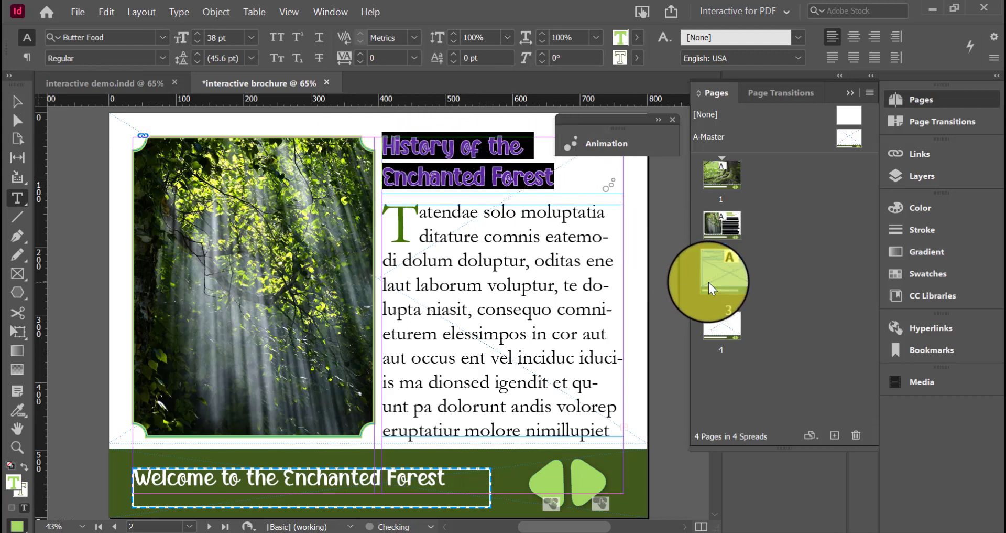
double_click(709, 282)
left_click(213, 161)
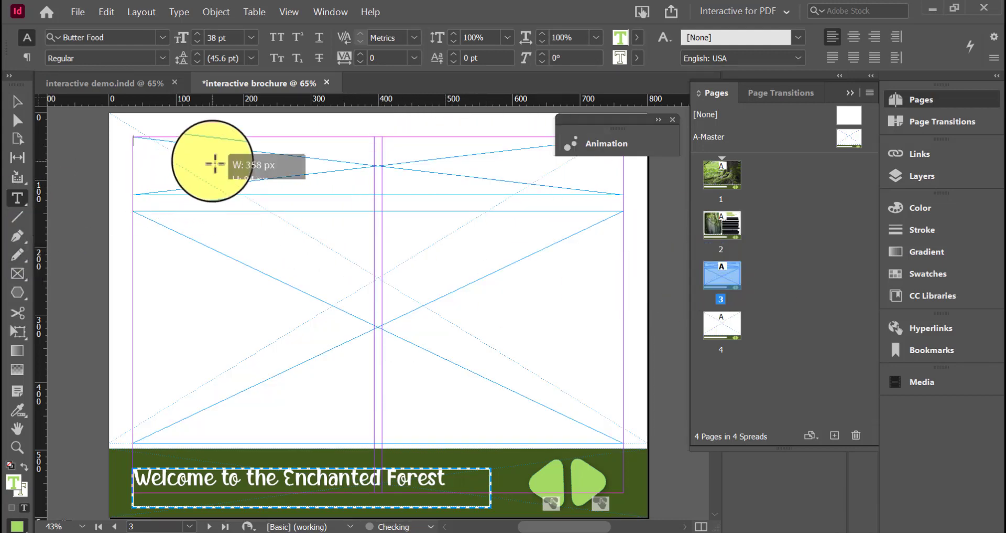
Step: Extend the lower frame on page 3 upward to a height of about 384 px and apply the "green frame" object style
left_click_drag(379, 210, 387, 185)
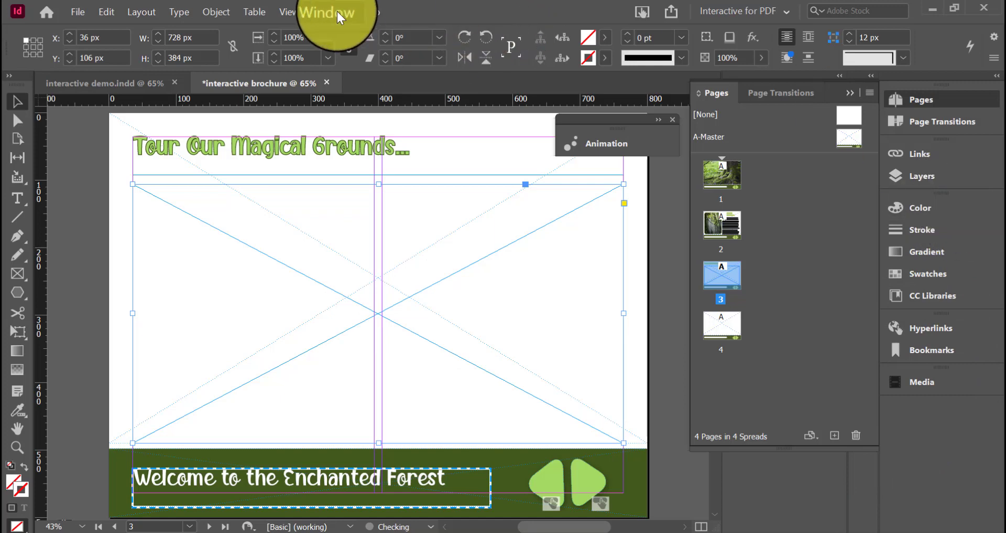
left_click(338, 12)
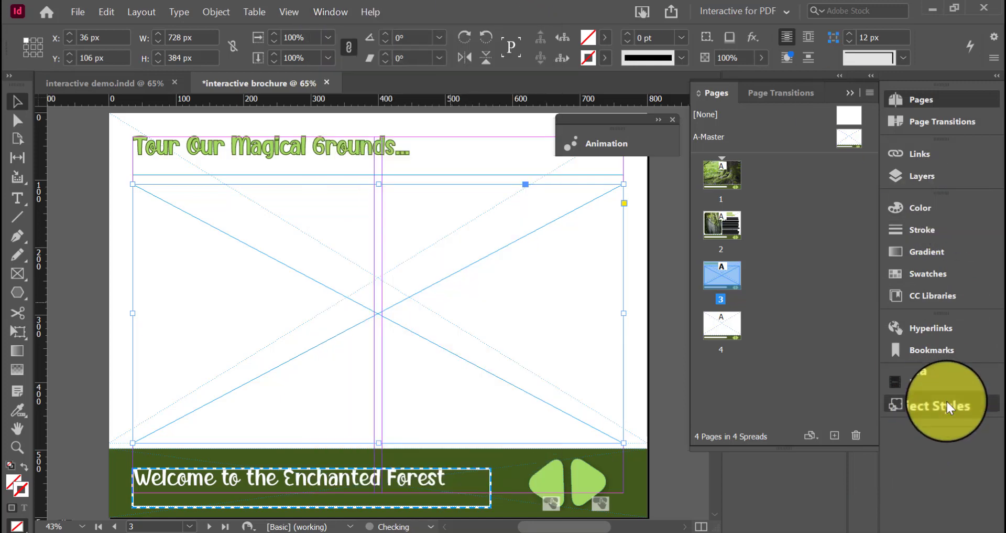
left_click(949, 404)
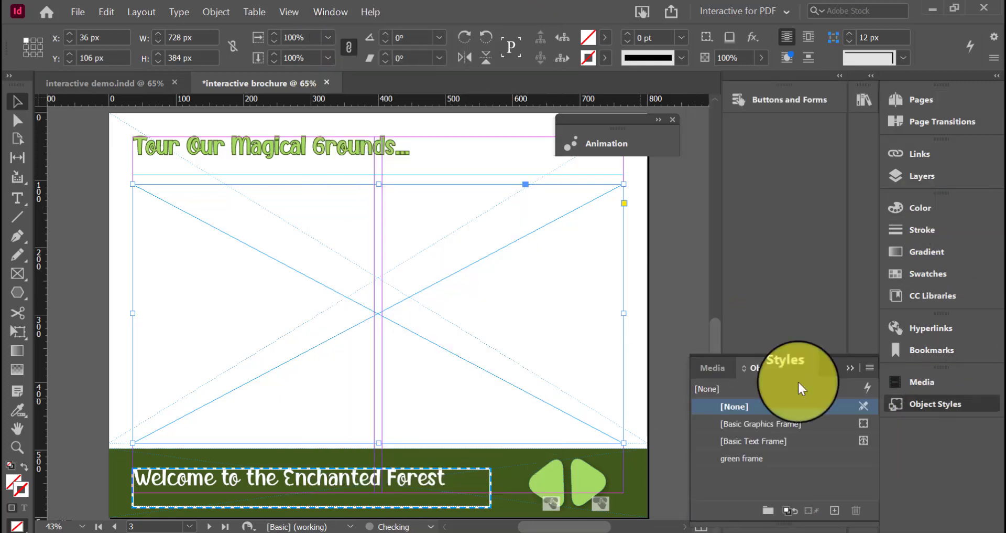
left_click(772, 459)
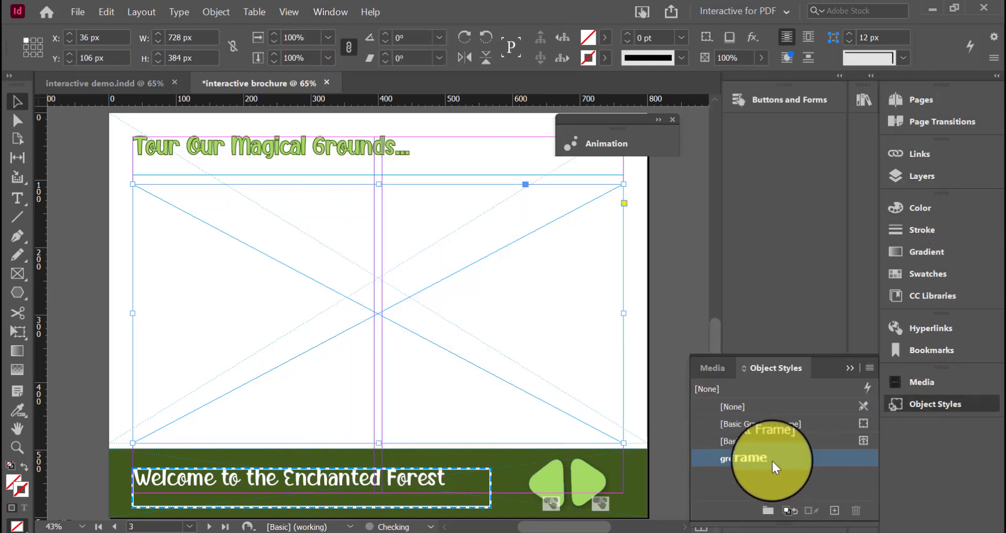
left_click(848, 371)
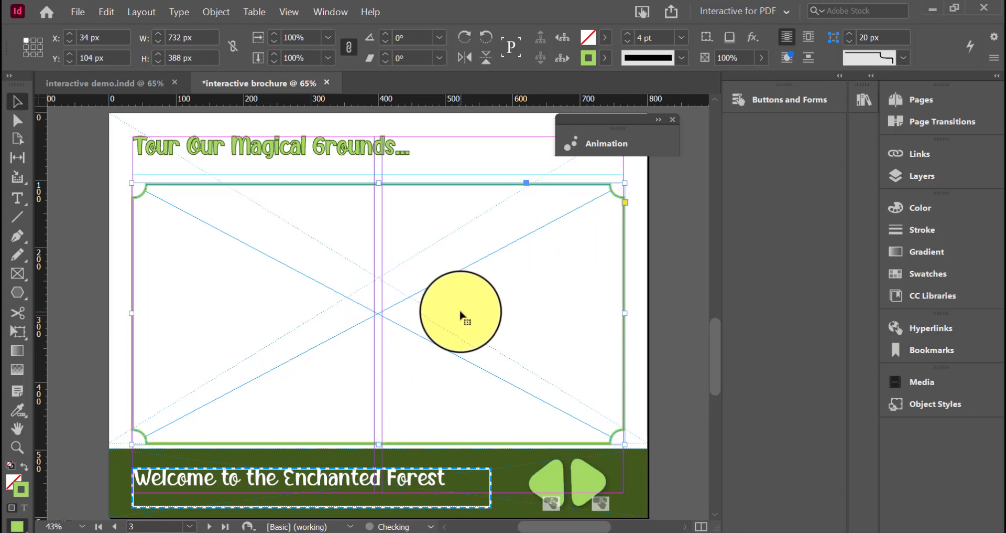
Step: Place the video file Pexels Videos 1448735 into the large green frame on page 3
key("ctrl+d")
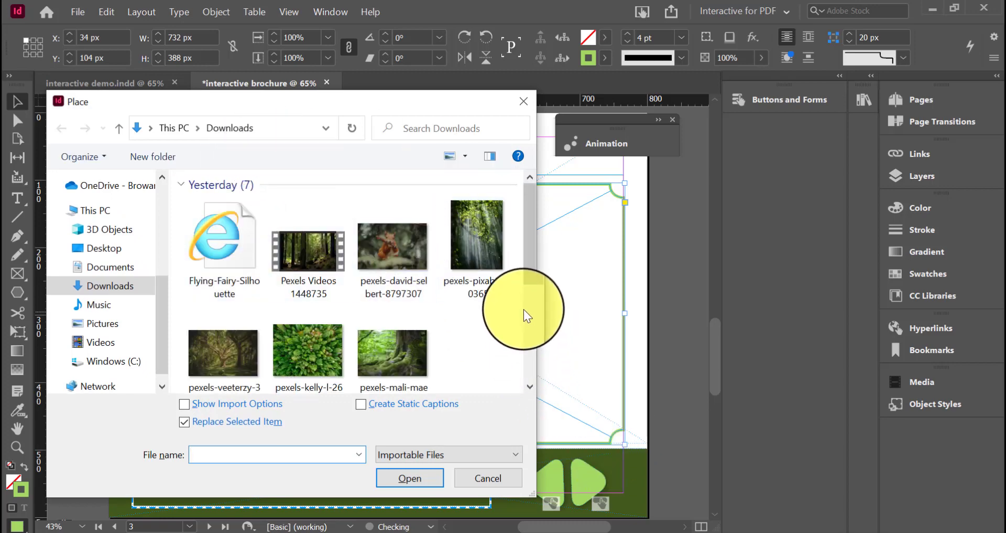
scroll(487, 299, "down", 3)
scroll(439, 371, "up", 3)
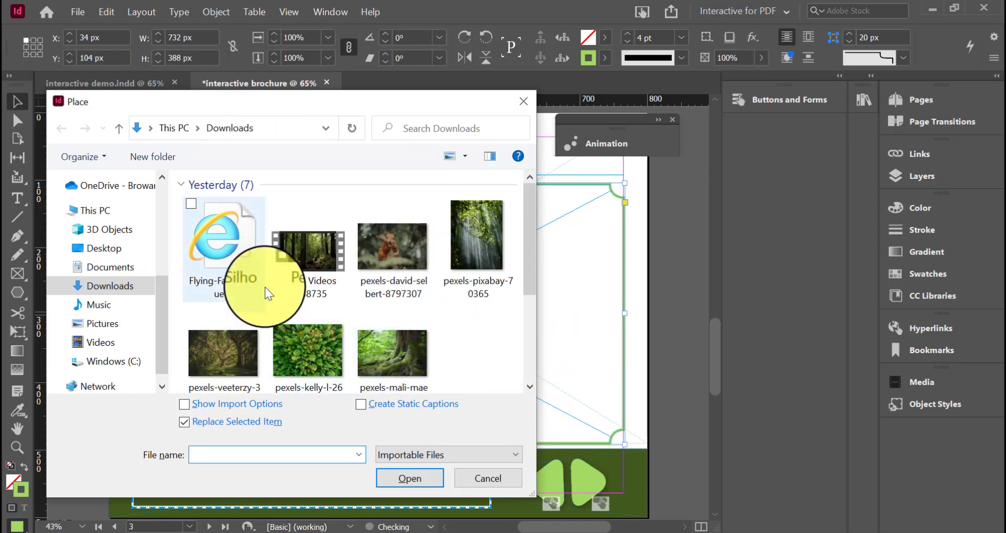
left_click(342, 256)
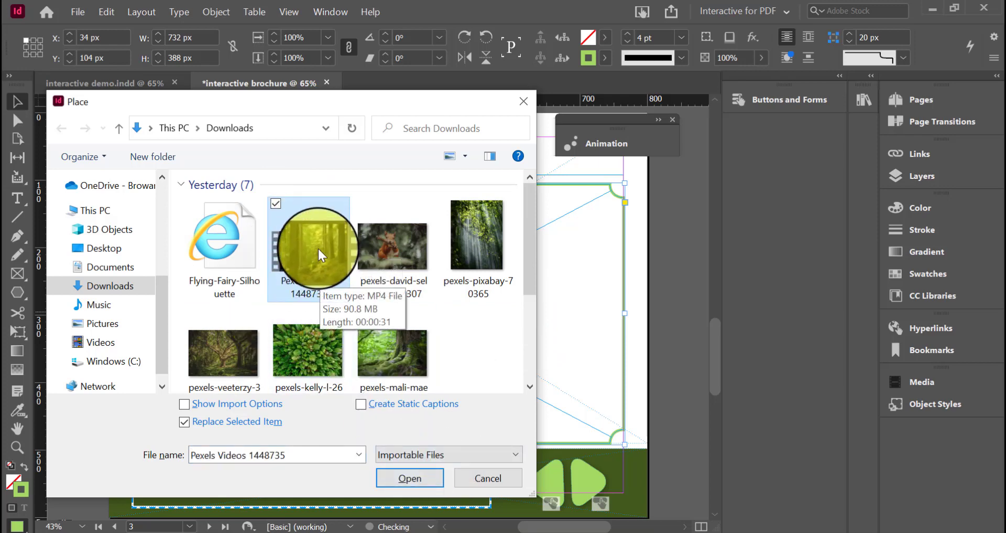
left_click(417, 478)
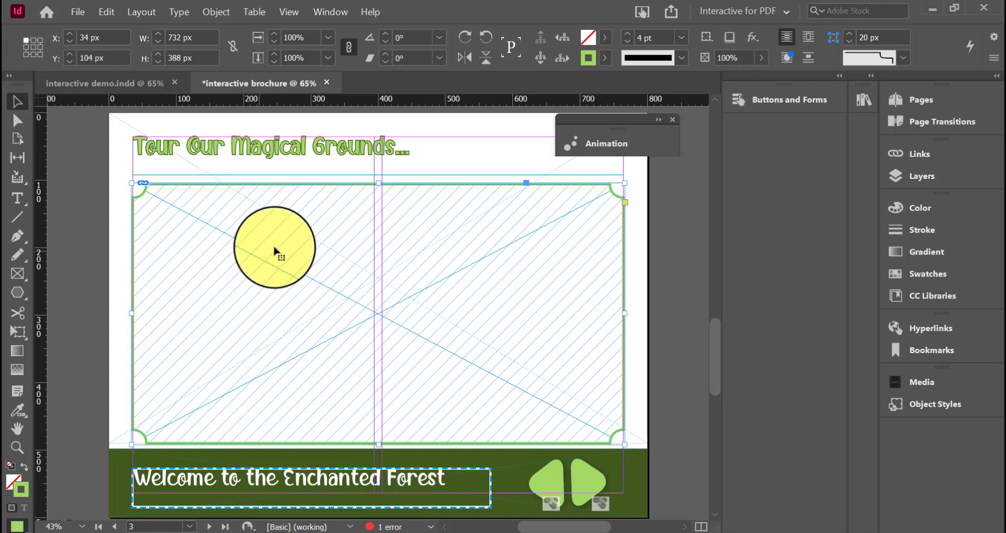
Step: Fit the placed video to its frame with Fill Frame Proportionally
right_click(356, 259)
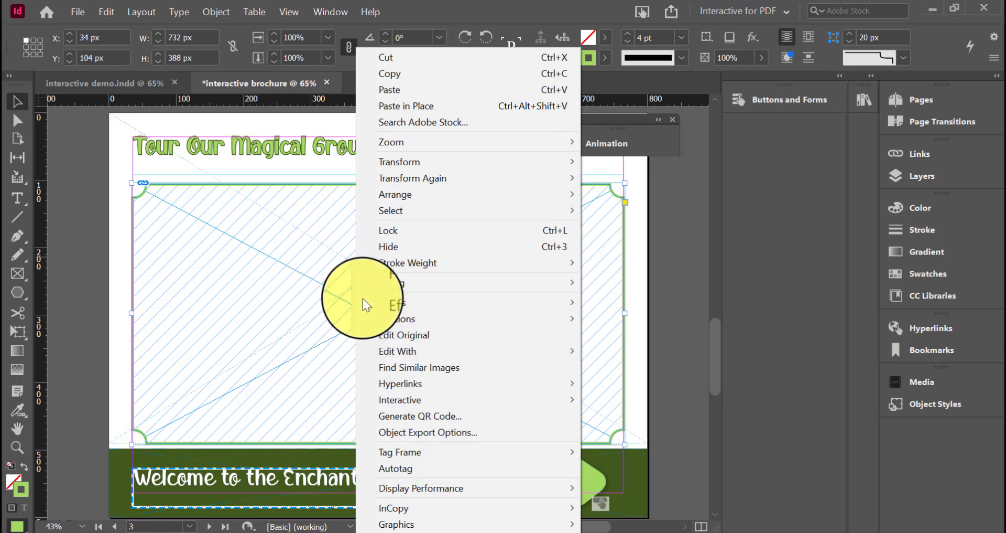
mouse_move(419, 284)
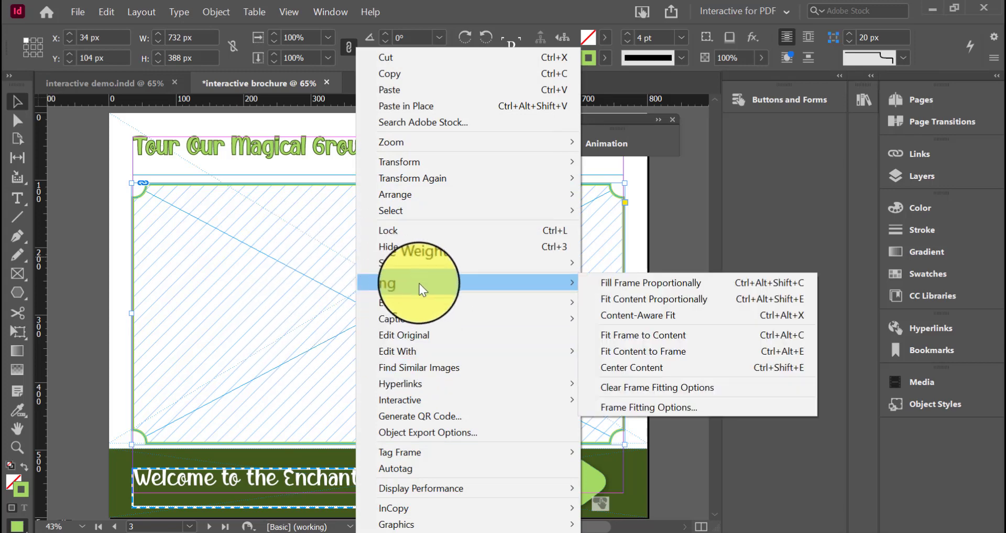
left_click(710, 286)
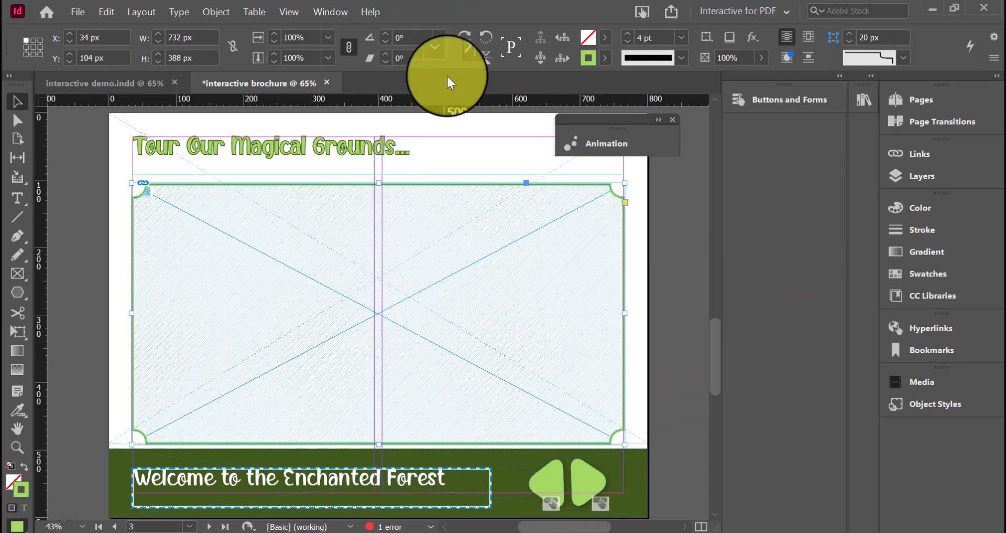
Step: Play page 3 in the EPUB Interactivity Preview to check the video, and close the preview
left_click(347, 7)
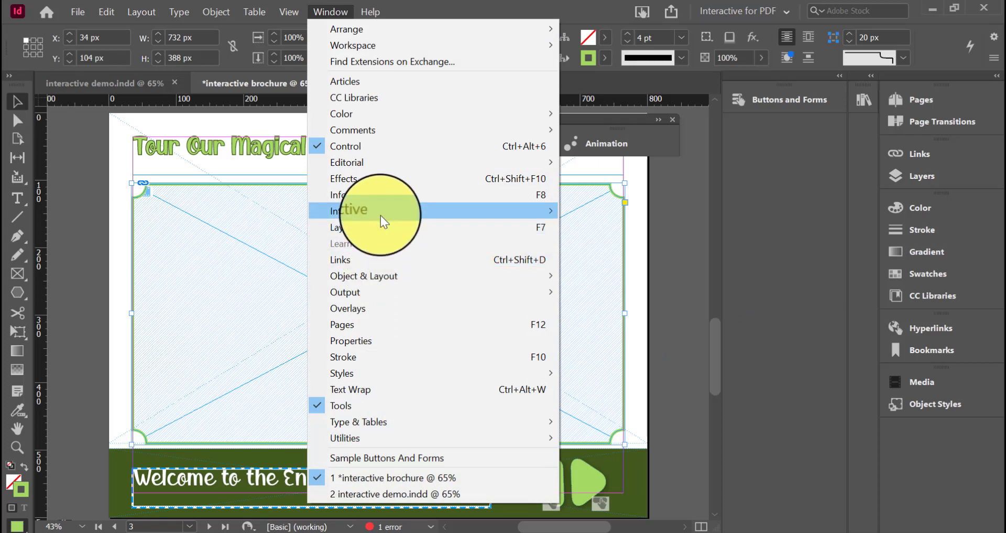
mouse_move(381, 215)
left_click(668, 260)
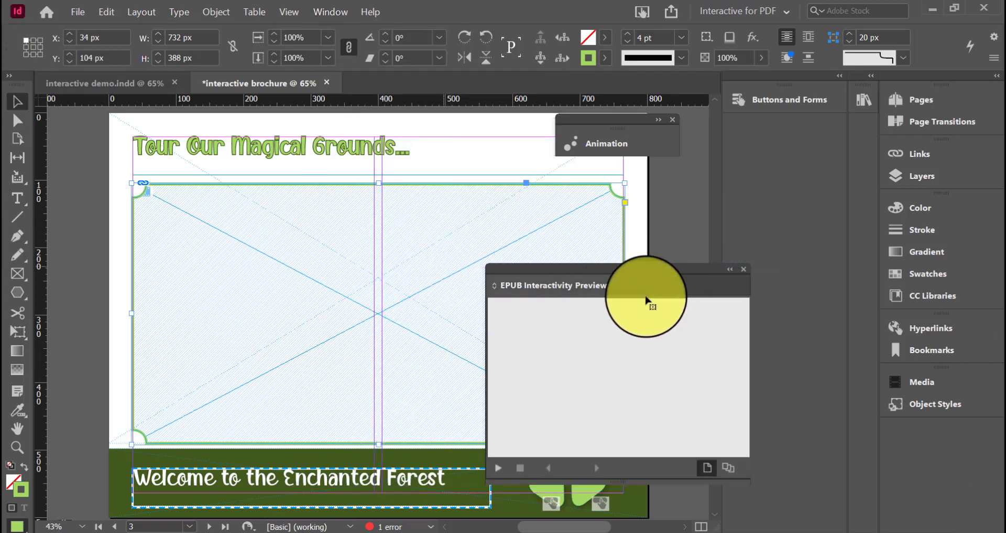
left_click(499, 471)
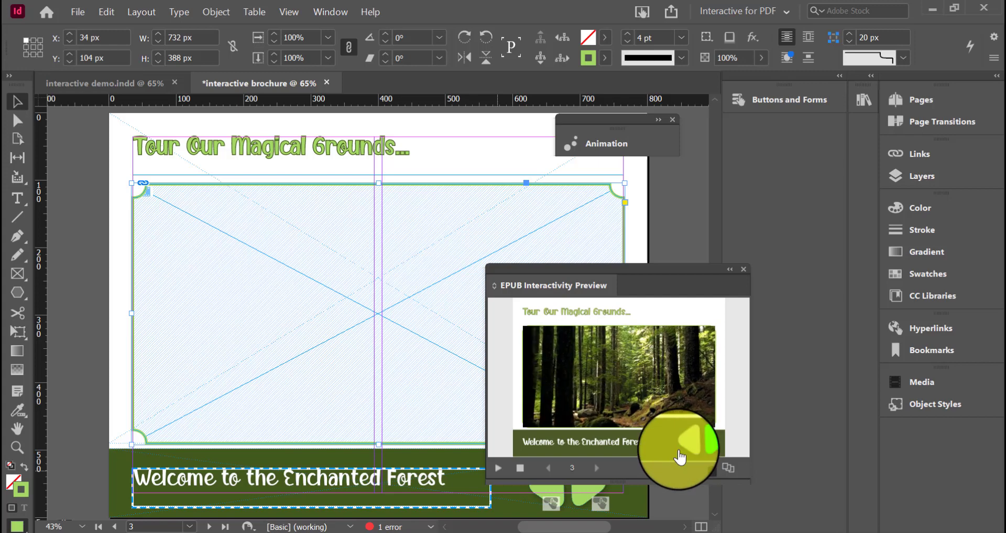
left_click(746, 270)
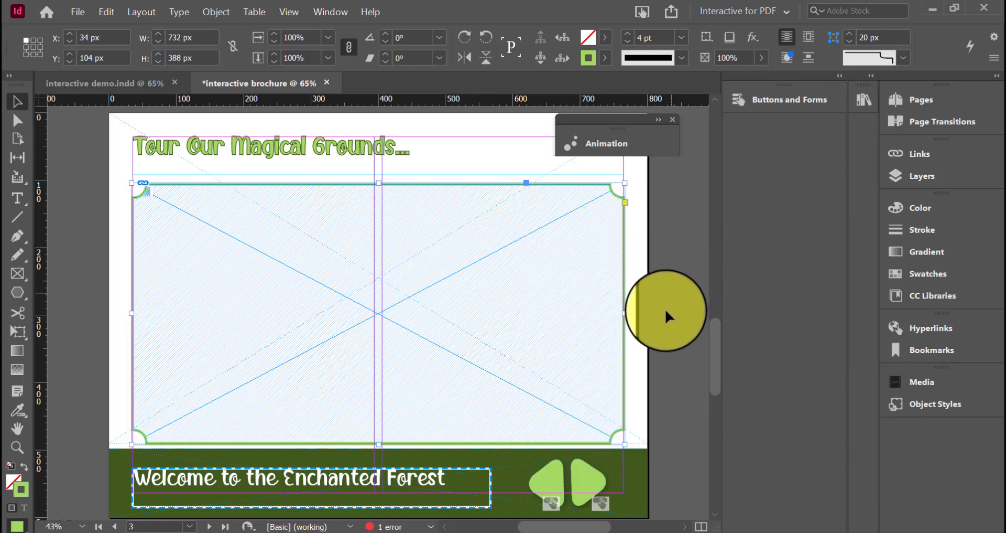
Step: Go to page 4 and draw a rectangle frame about 728 by 92 px along the upper margin, across the full margin width
scroll(664, 315, "down", 3)
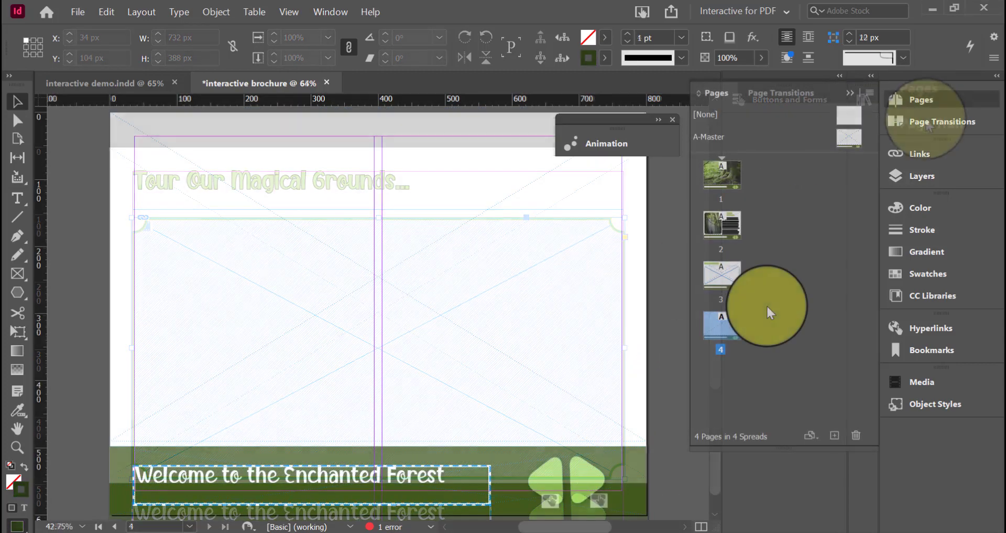
double_click(766, 304)
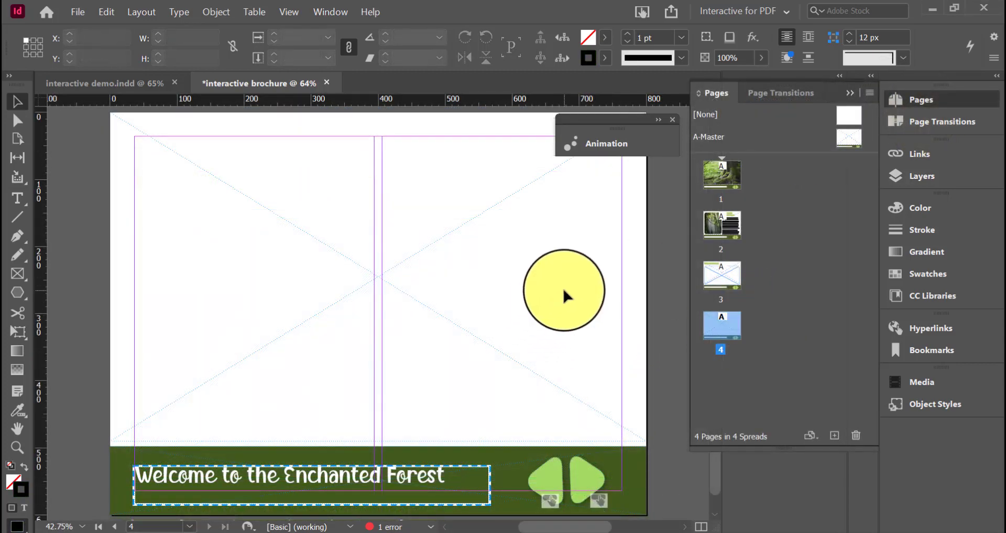
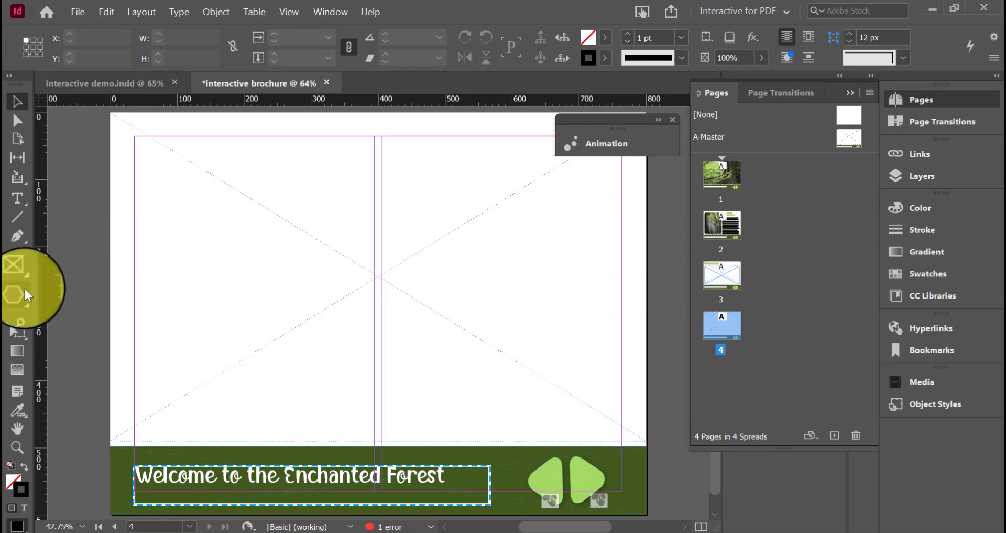
left_click(18, 202)
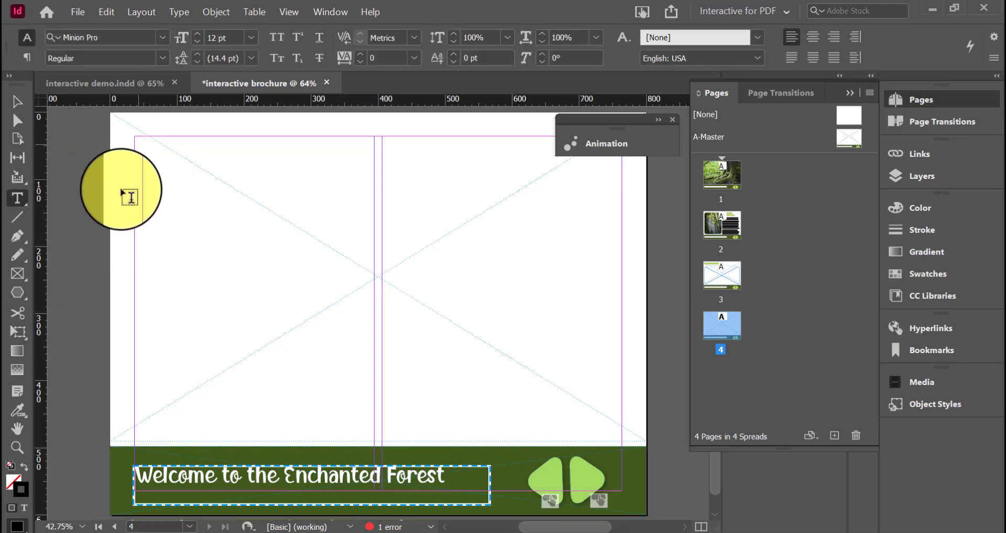
left_click(18, 276)
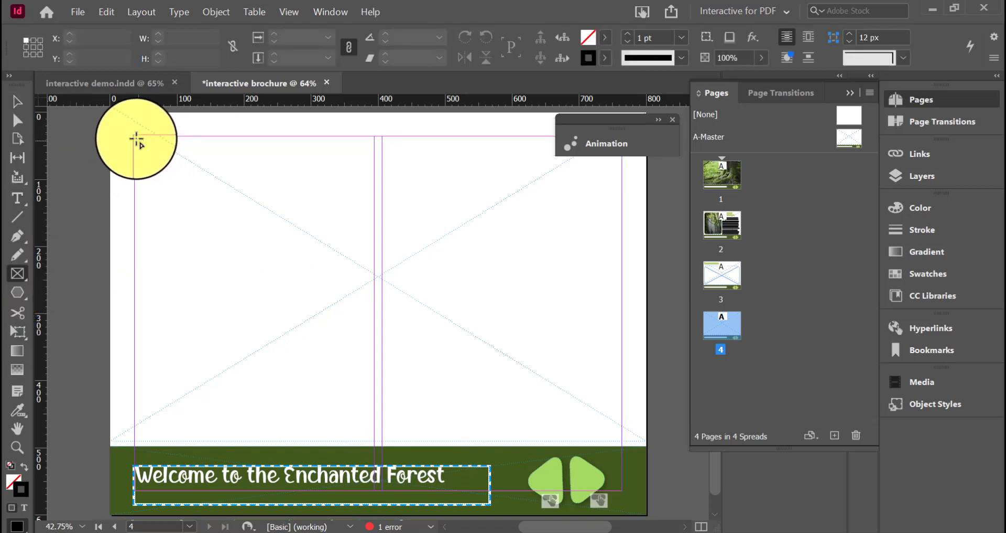
left_click_drag(134, 137, 322, 257)
mouse_move(374, 291)
left_mouse_down()
mouse_move(596, 330)
mouse_move(622, 222)
mouse_move(611, 200)
mouse_move(623, 200)
left_mouse_up()
Step: Copy the formatted "Tour Our Magical Grounds..." heading from page 3 and paste it into the new frame on page 4
double_click(725, 273)
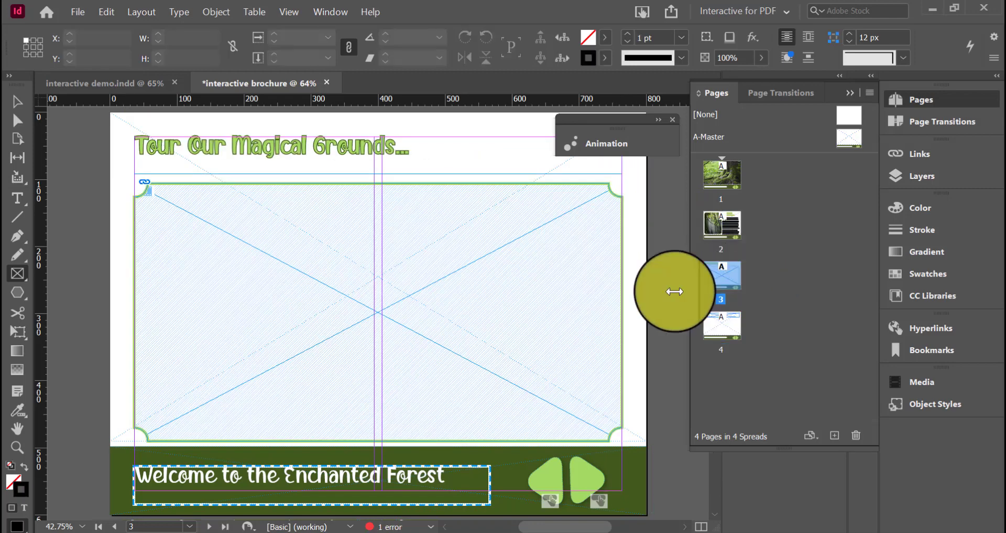
left_click(379, 152)
left_click(607, 288)
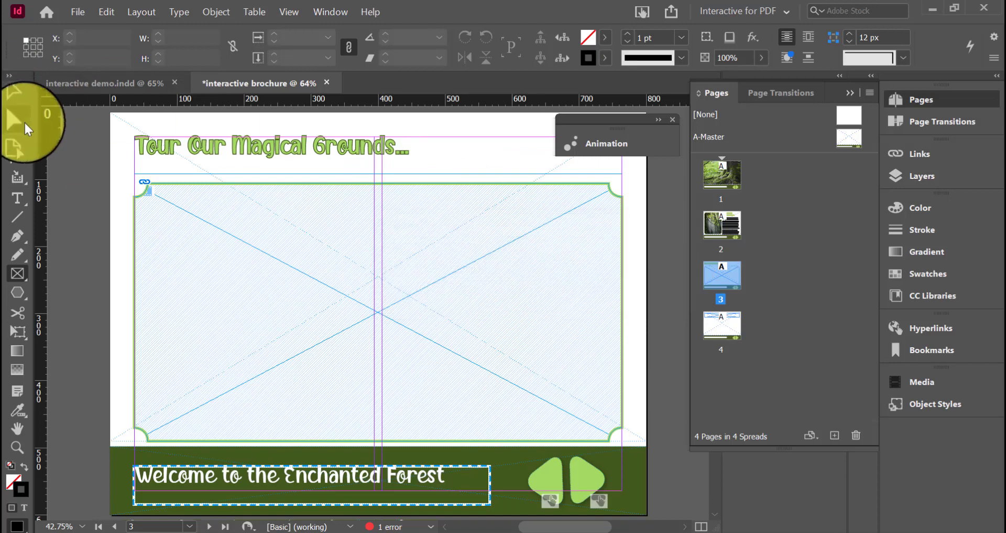
left_click(17, 101)
double_click(417, 150)
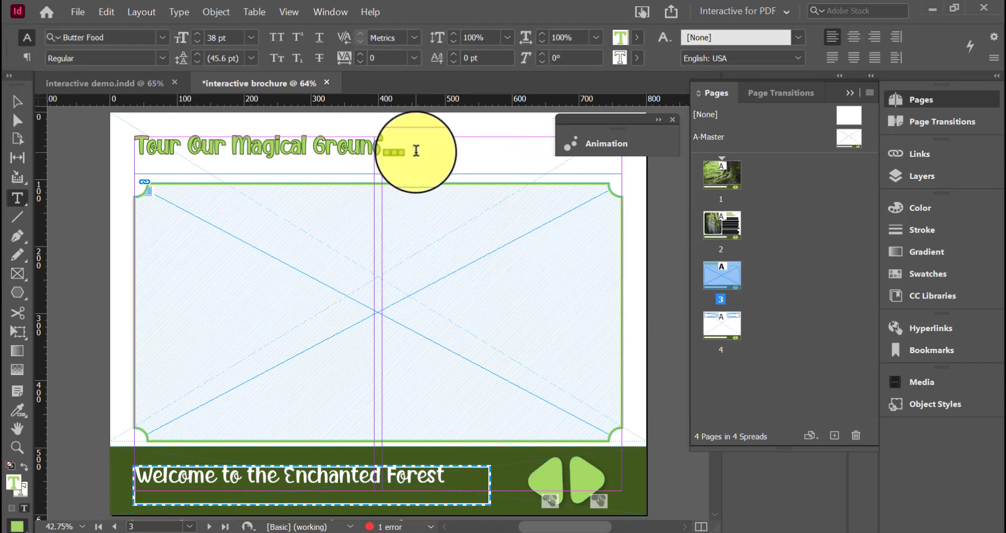
left_click(17, 198)
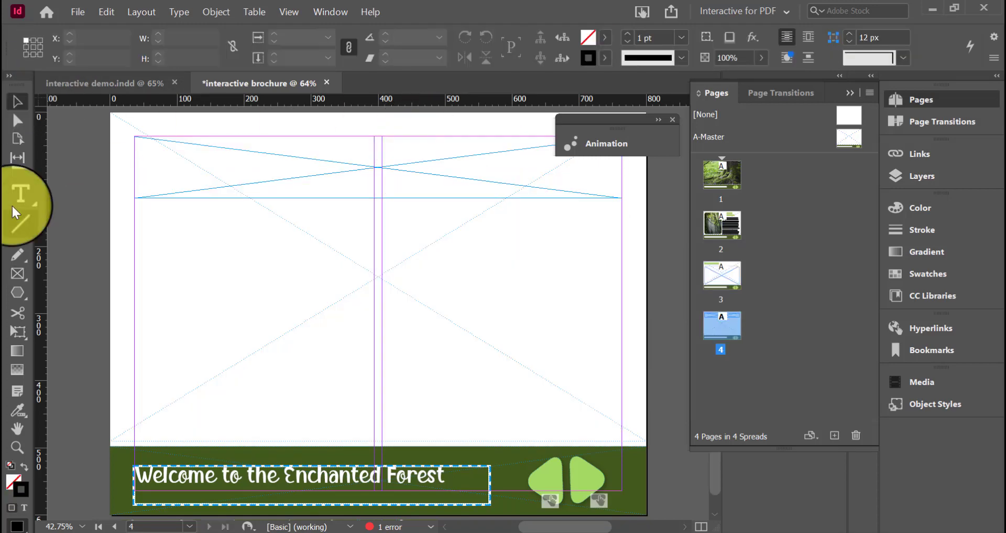
left_click(249, 159)
left_click(259, 158)
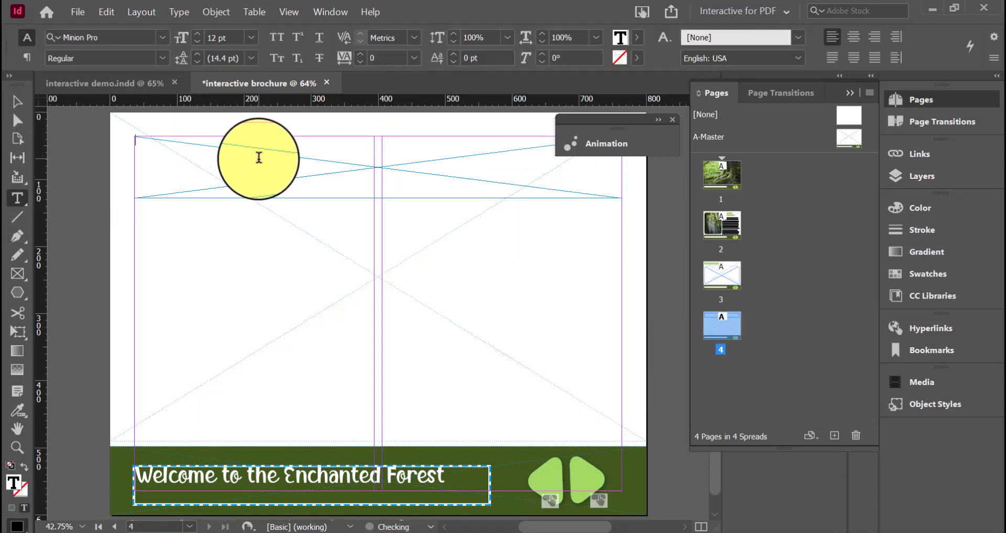
key("ctrl+v")
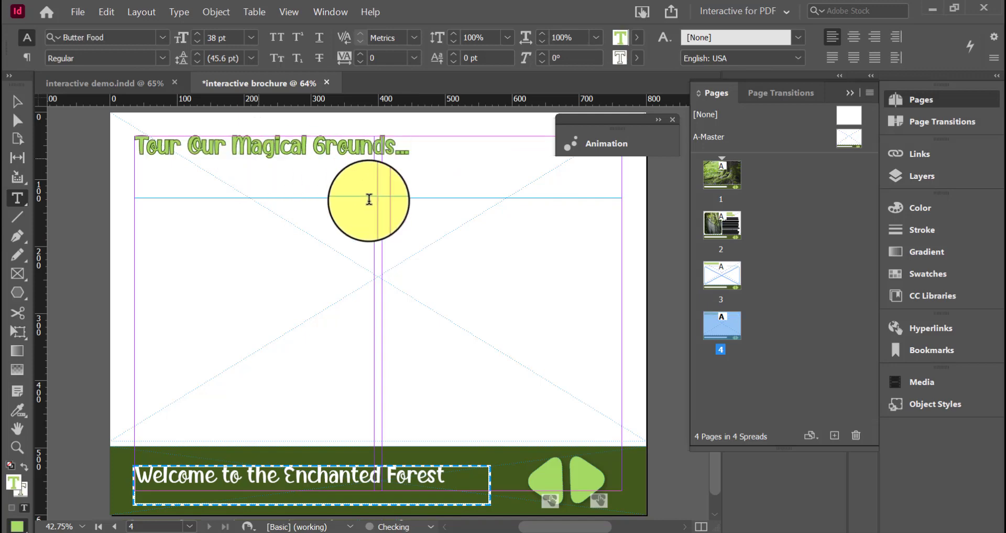
Step: Replace the page 4 heading text with "Drop your contact info below" and shorten its frame to a height of about 56 px
left_click_drag(398, 161, 120, 157)
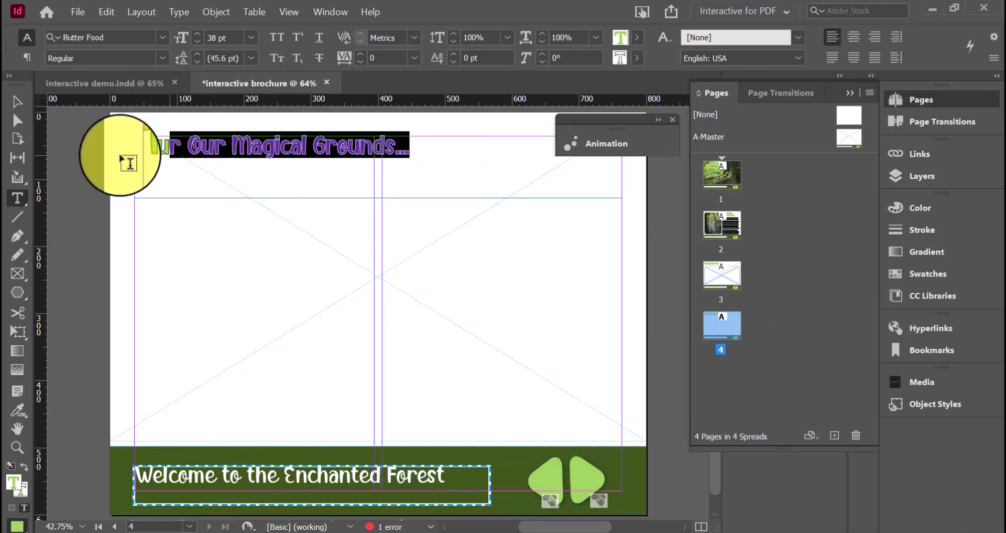
left_click(141, 155)
left_click(418, 152)
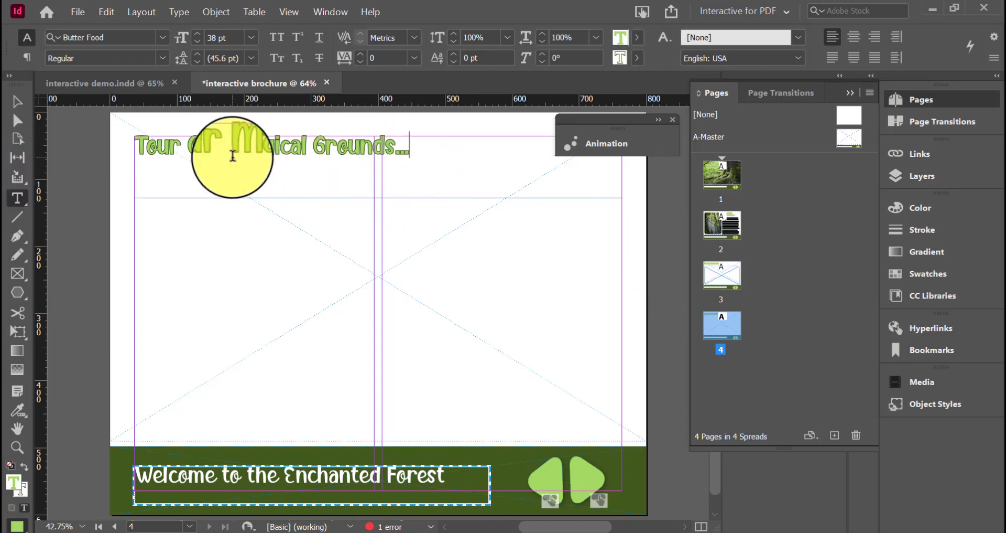
left_click_drag(440, 147, 139, 138)
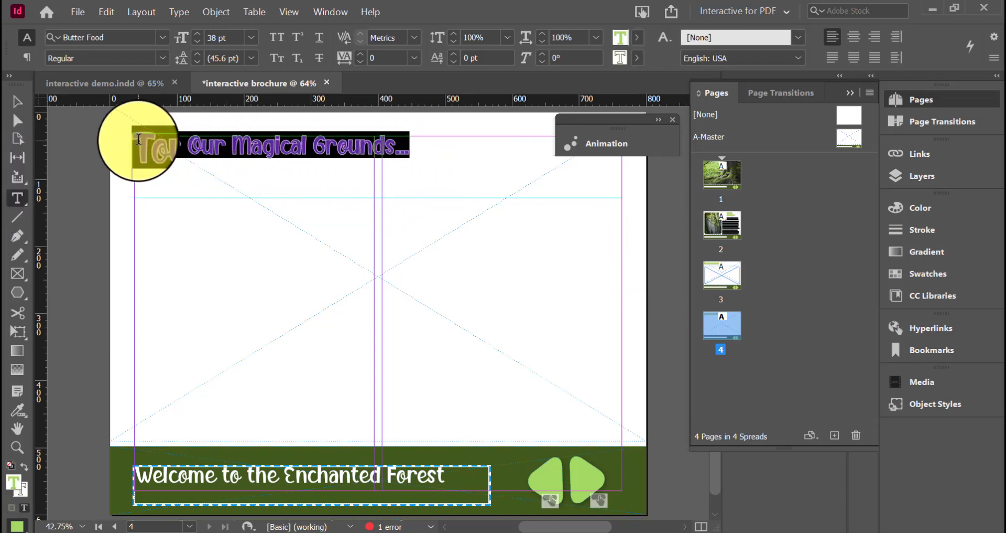
type("Drop your contact info below...")
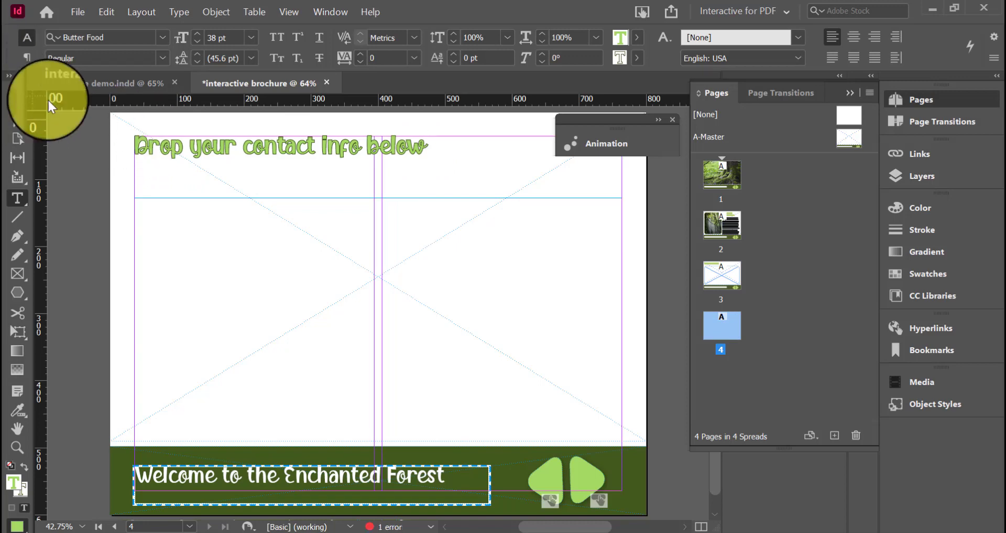
key("Escape")
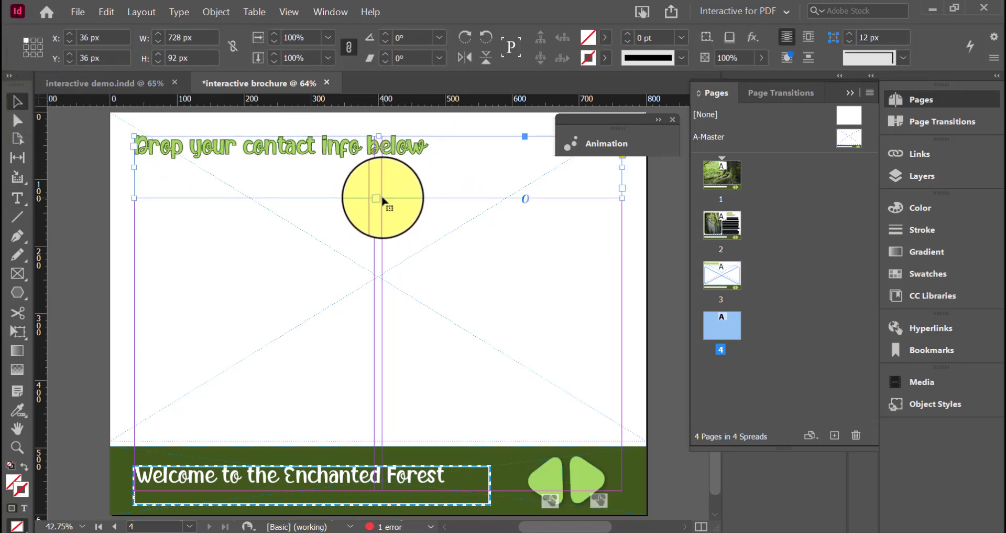
left_click_drag(377, 198, 382, 173)
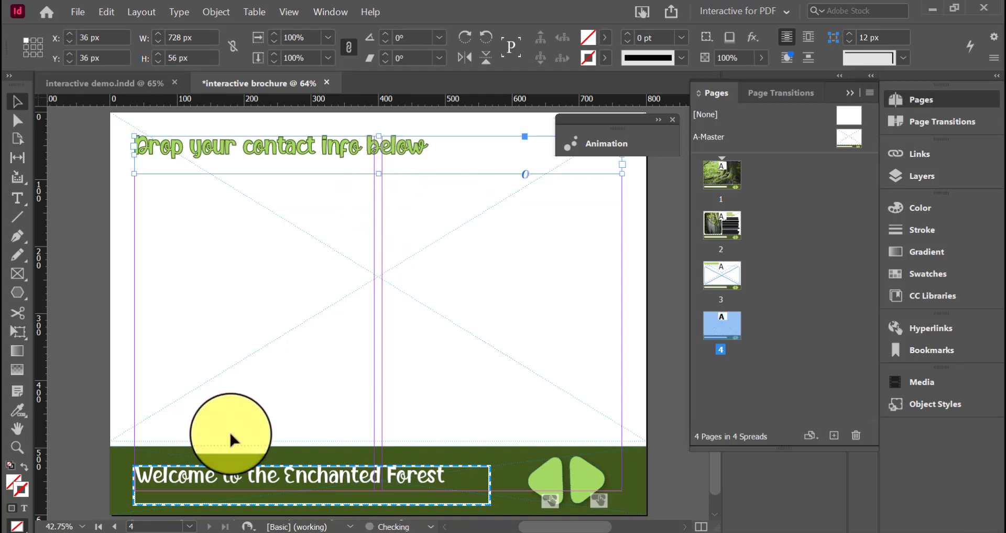
Step: Draw a rectangle about 358 by 62 px in the right column below the heading and fill it with the R=179 light green from Colorful_Theme 2
left_click(21, 293)
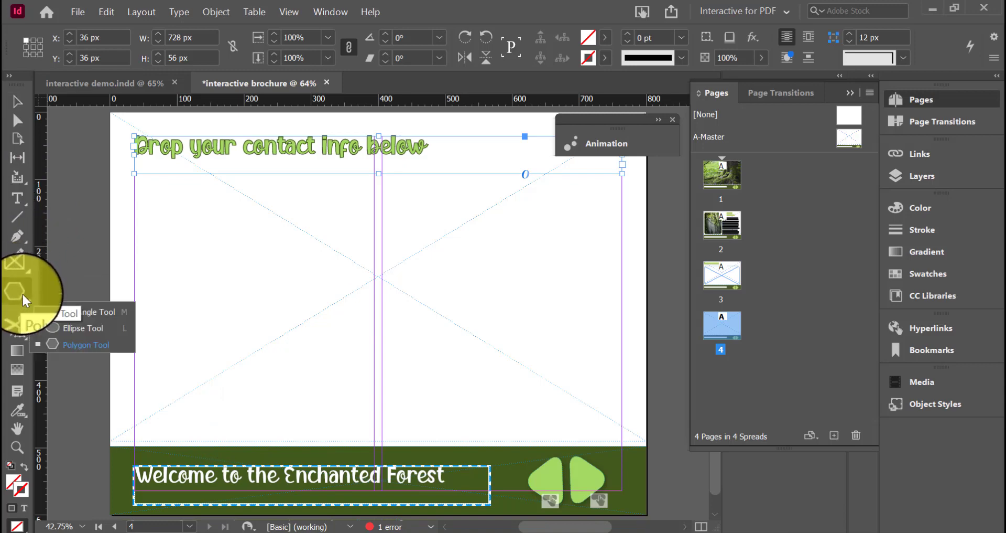
left_click(106, 310)
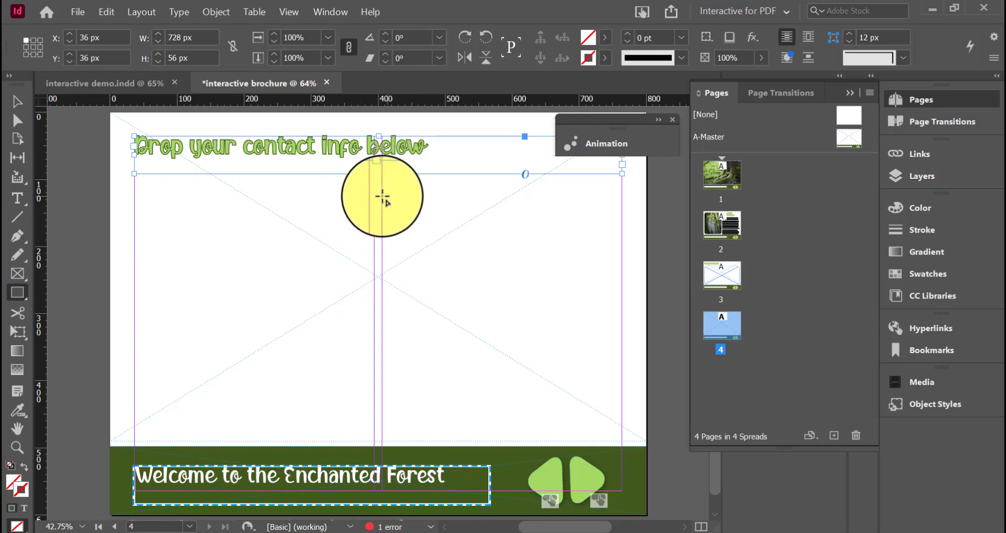
left_click_drag(383, 196, 623, 237)
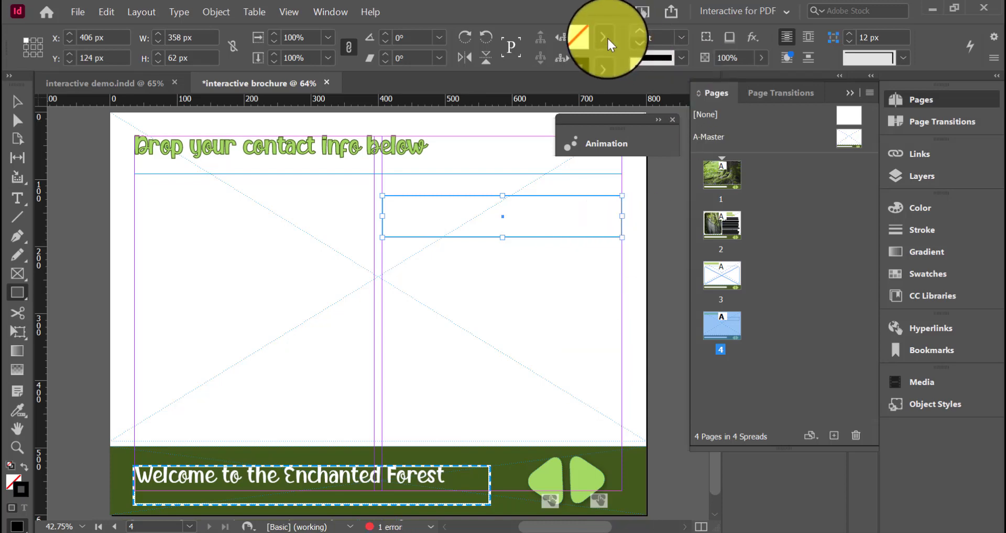
left_click(606, 37)
scroll(524, 194, "down", 2)
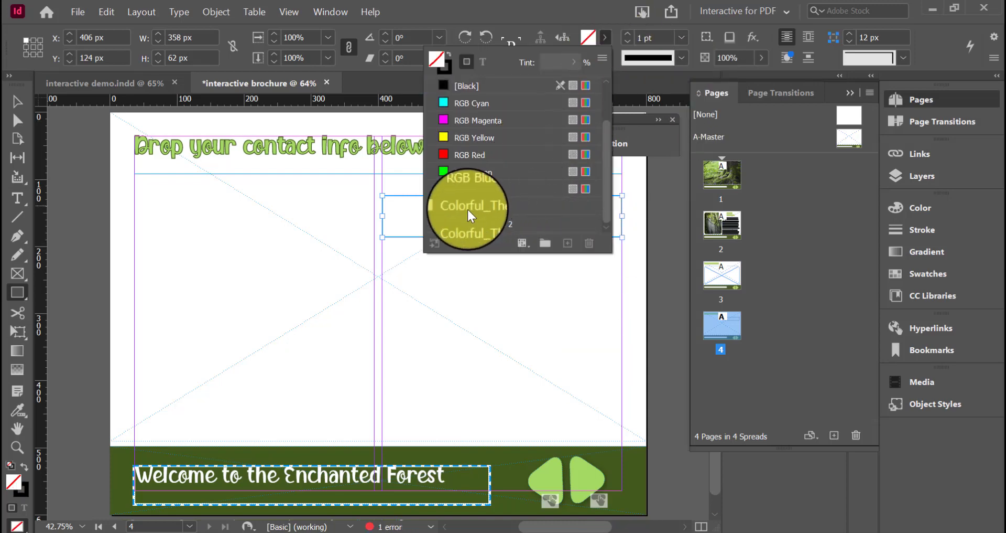
left_click(433, 224)
left_click(485, 206)
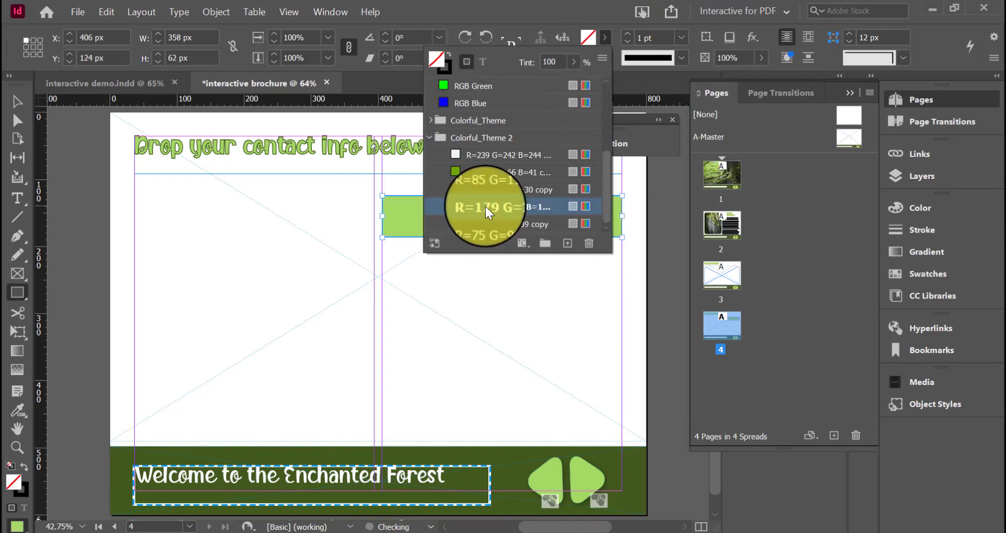
Step: Duplicate the green rectangle twice below the original to form a stack of three evenly spaced bars, and select the uppermost bar
left_click(13, 104)
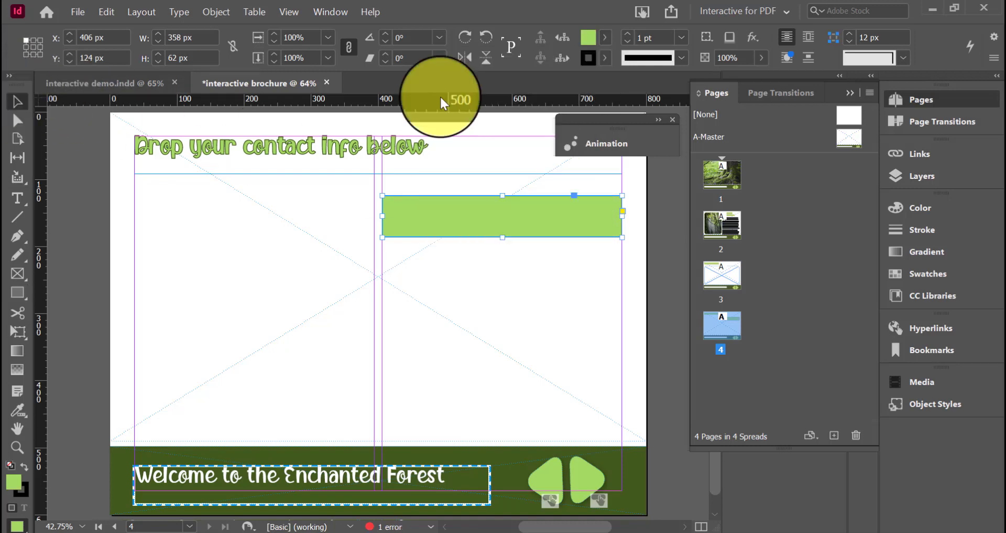
left_click_drag(455, 174, 530, 343)
left_click(524, 225)
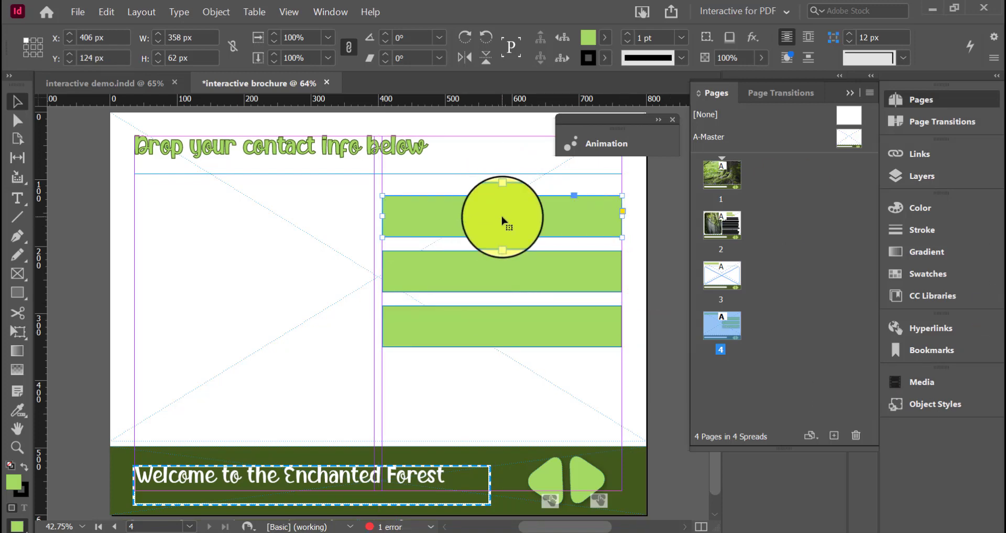
Step: Open the Buttons and Forms settings for the uppermost green bar and convert the bar to a Text Field
left_click(311, 40)
left_click(344, 7)
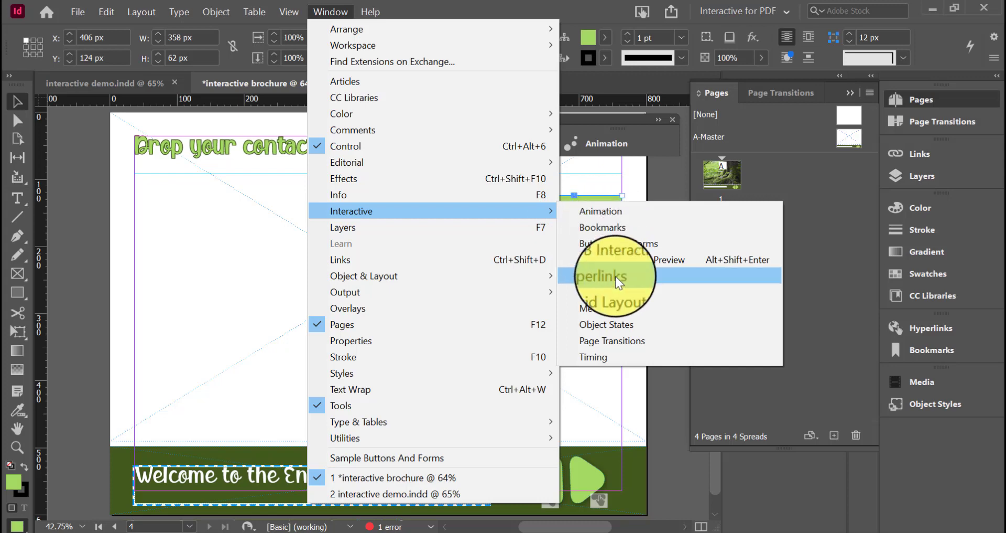
left_click(615, 247)
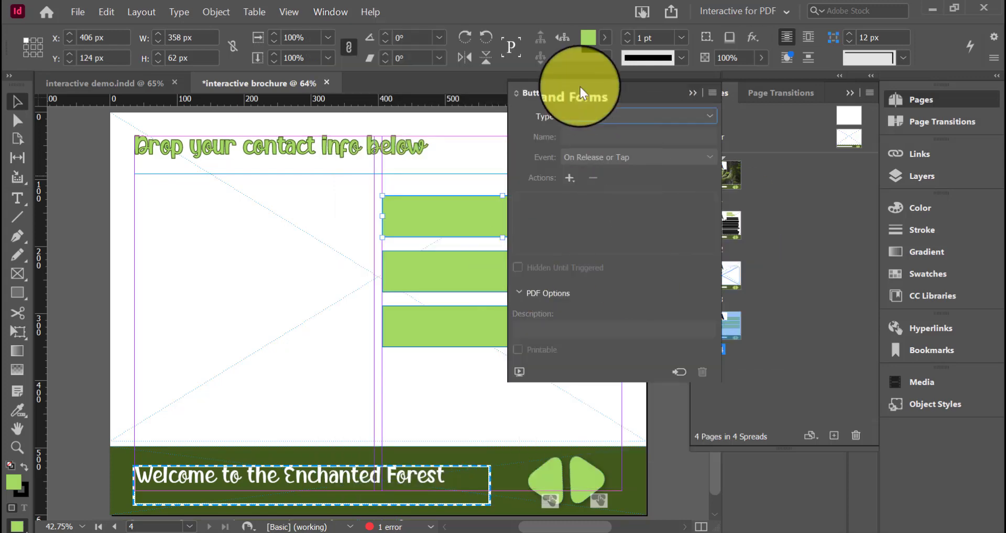
left_click(711, 118)
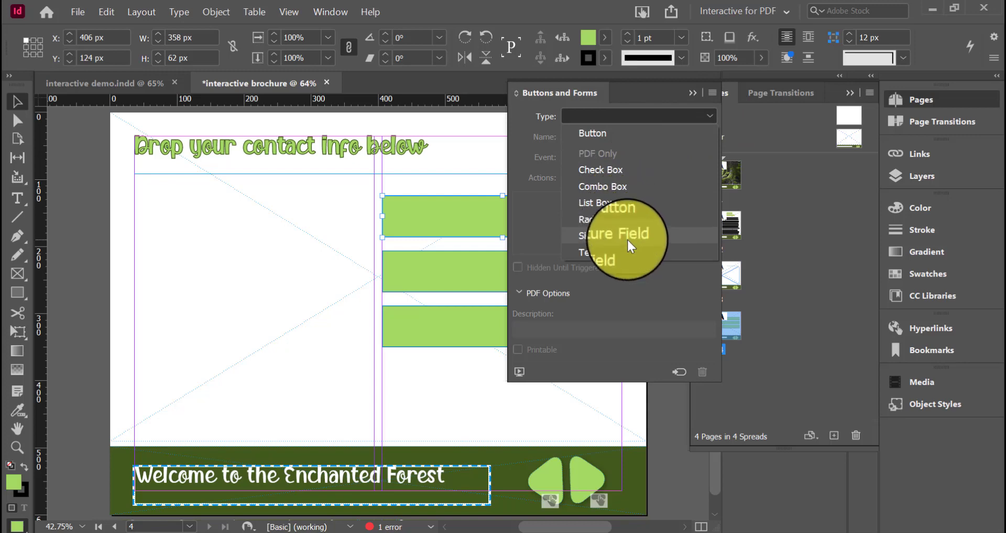
left_click(621, 252)
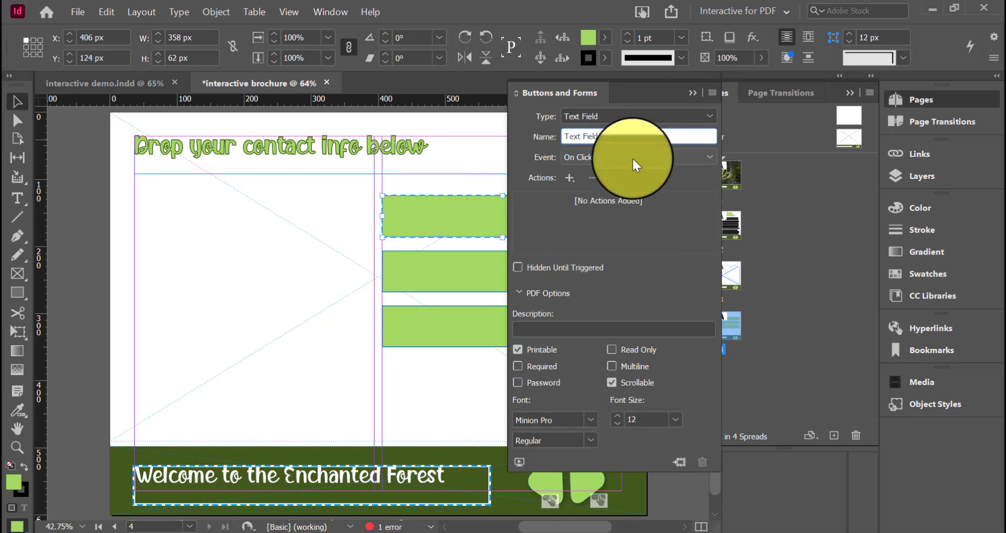
Step: Name the text field "Users Name" and add a Submit Form action to its On Click event
left_click_drag(644, 134, 511, 132)
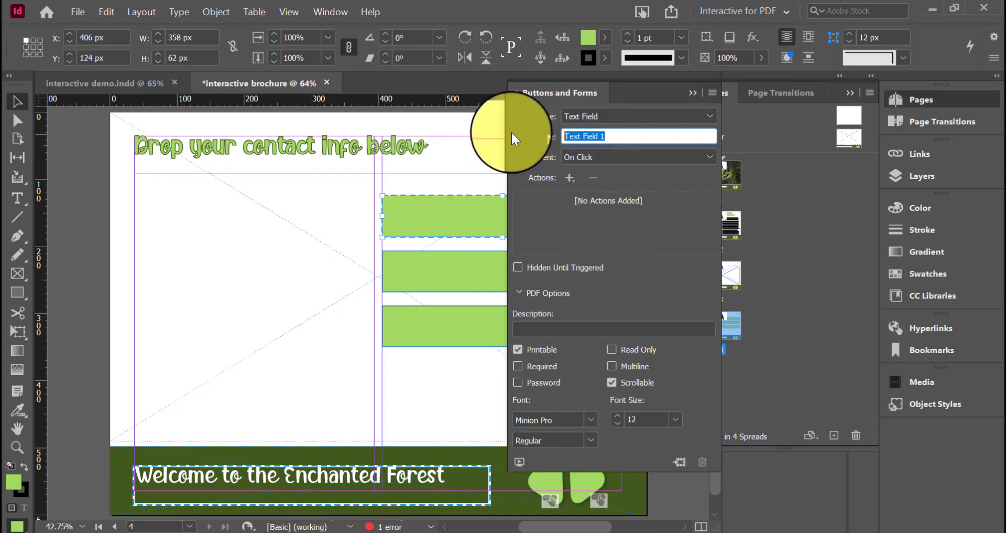
key("BackSpace")
type("Name")
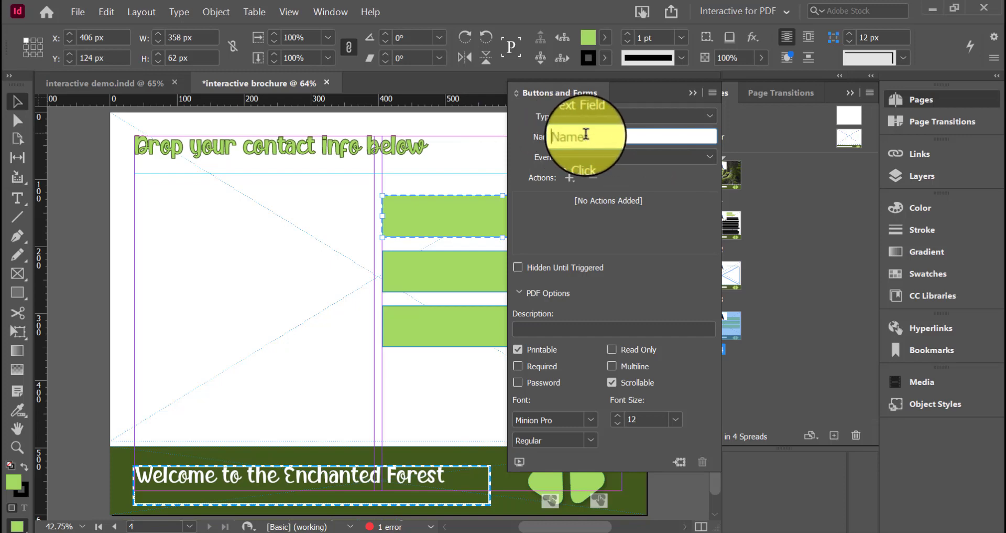
key("Home")
type("Users")
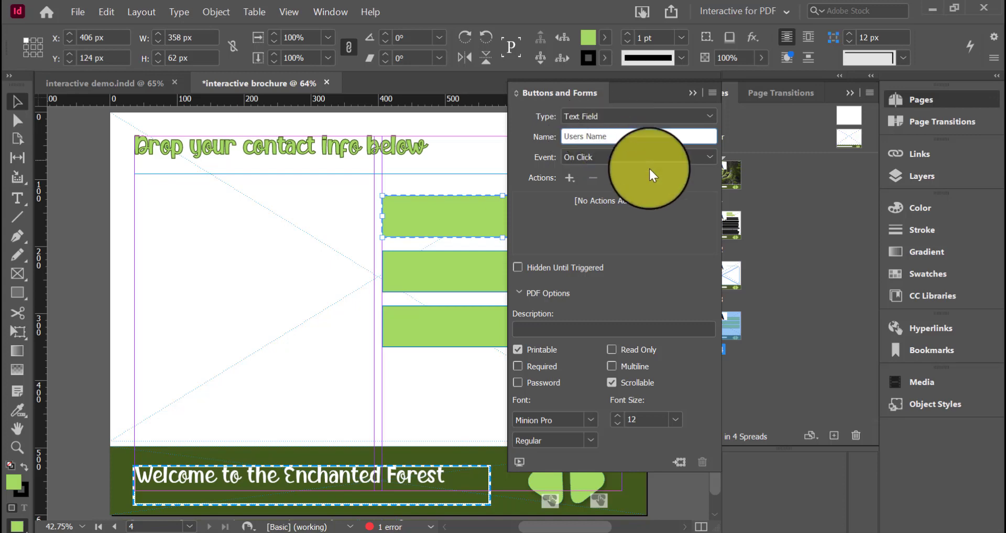
left_click(684, 157)
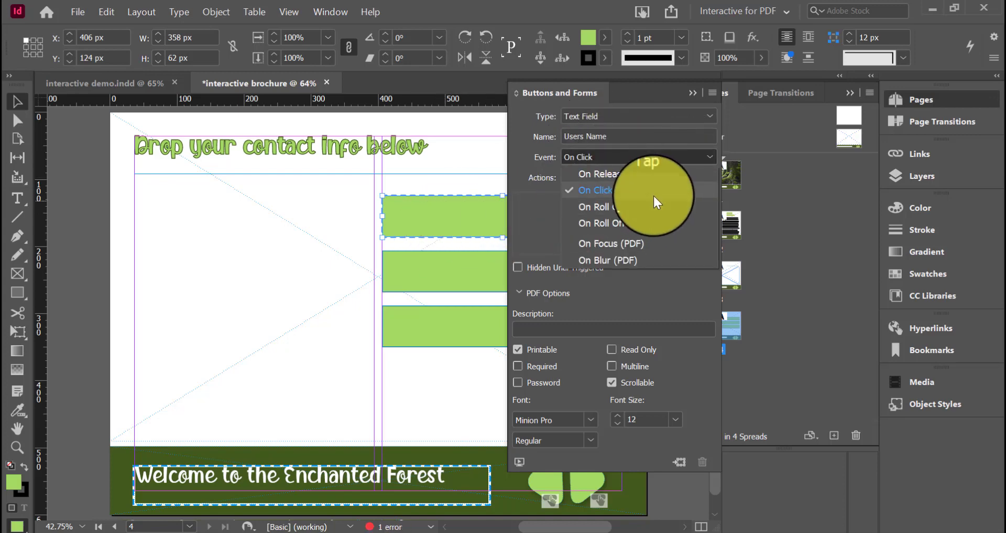
left_click(538, 229)
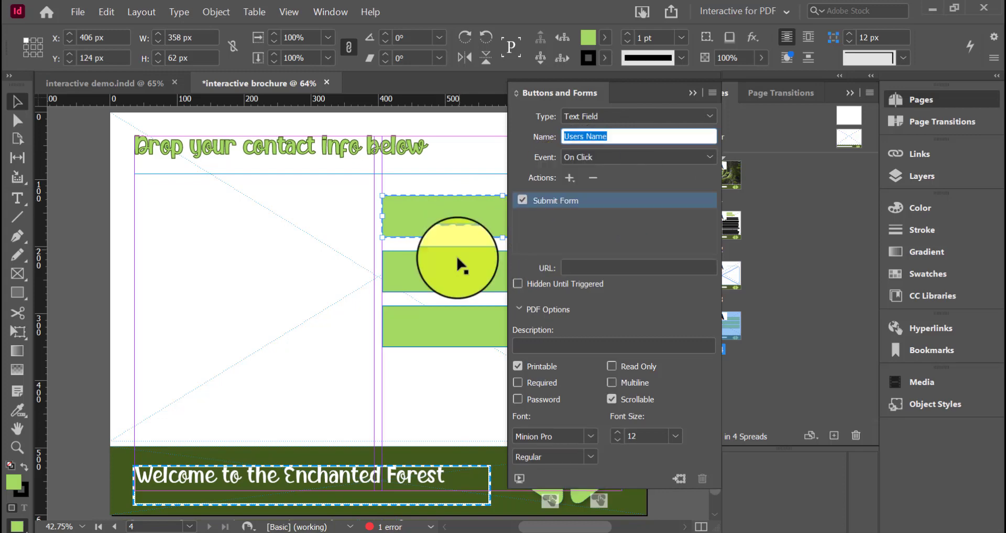
Step: Convert the middle and lowest green bars to text fields as well and collapse the Buttons and Forms settings
left_click(459, 266)
left_click(619, 117)
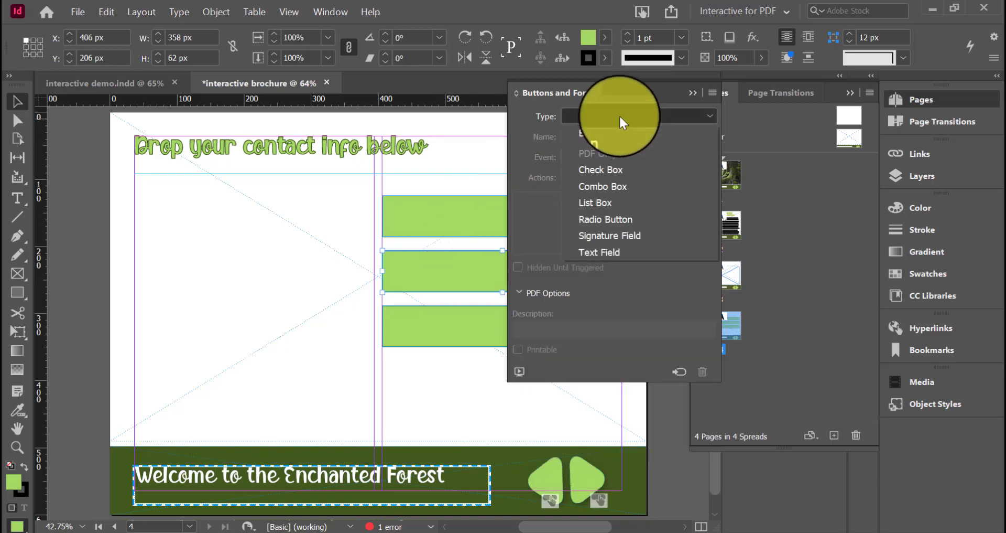
left_click(618, 115)
left_click(619, 114)
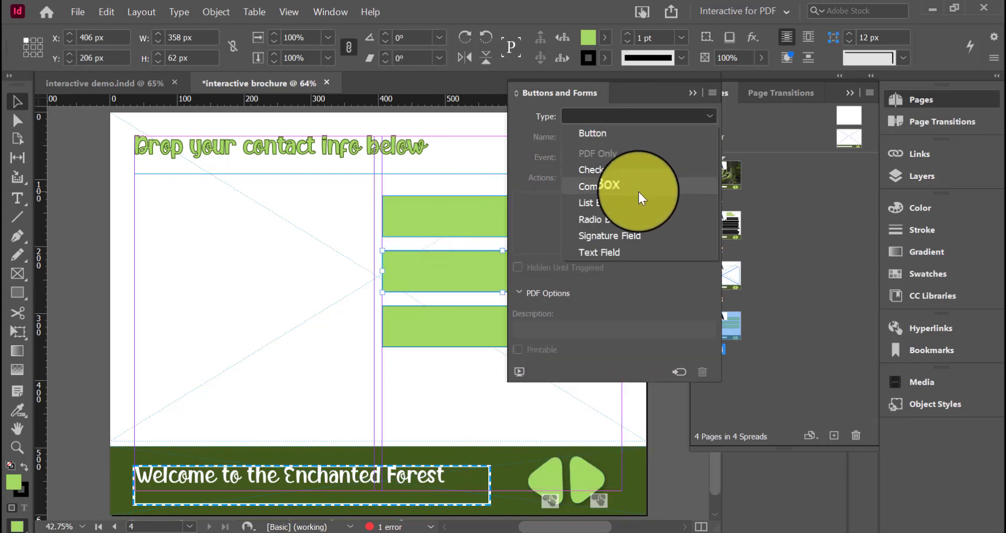
left_click(634, 135)
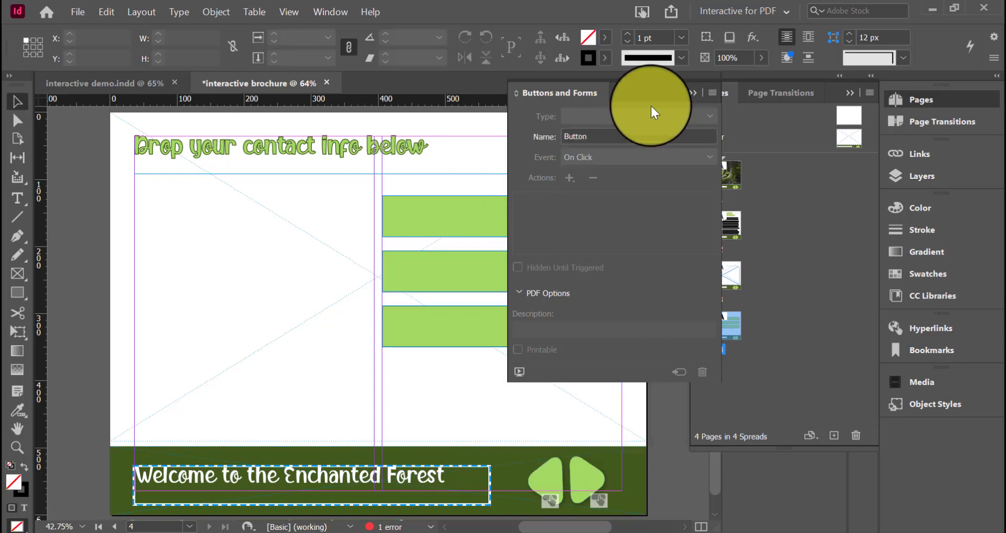
left_click(693, 93)
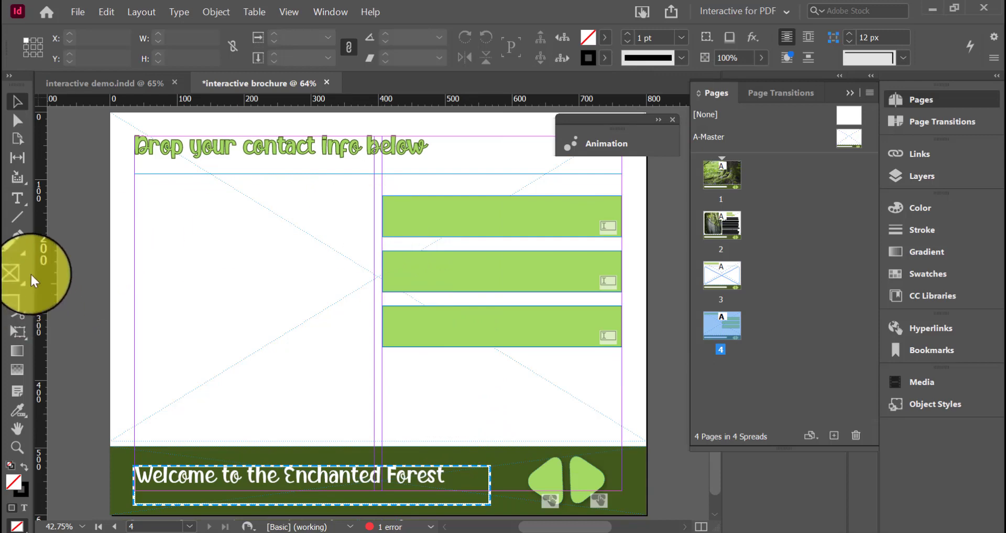
Step: Draw a text frame about 358 by 78 px in the left column and align its upper edge with the first green bar
left_click(16, 209)
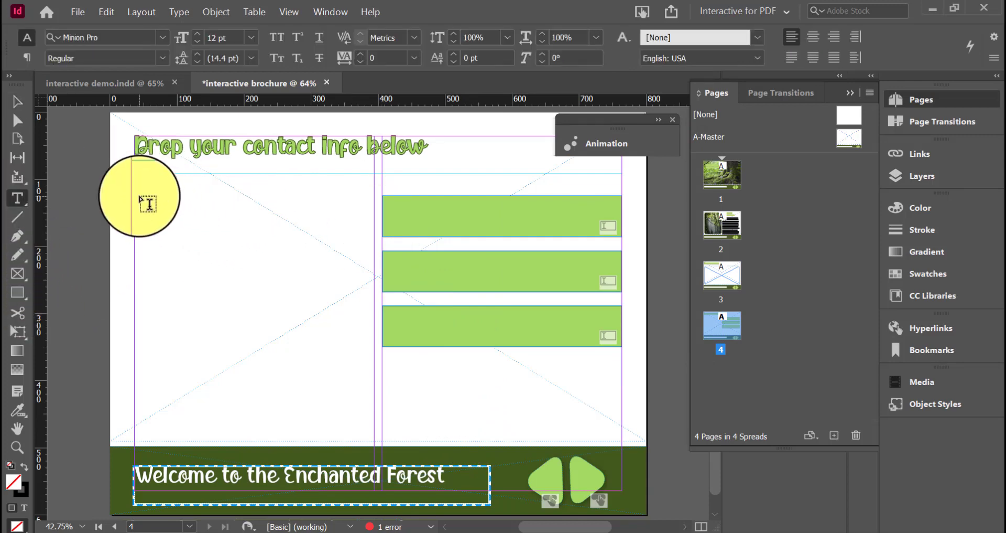
left_click_drag(134, 190, 374, 242)
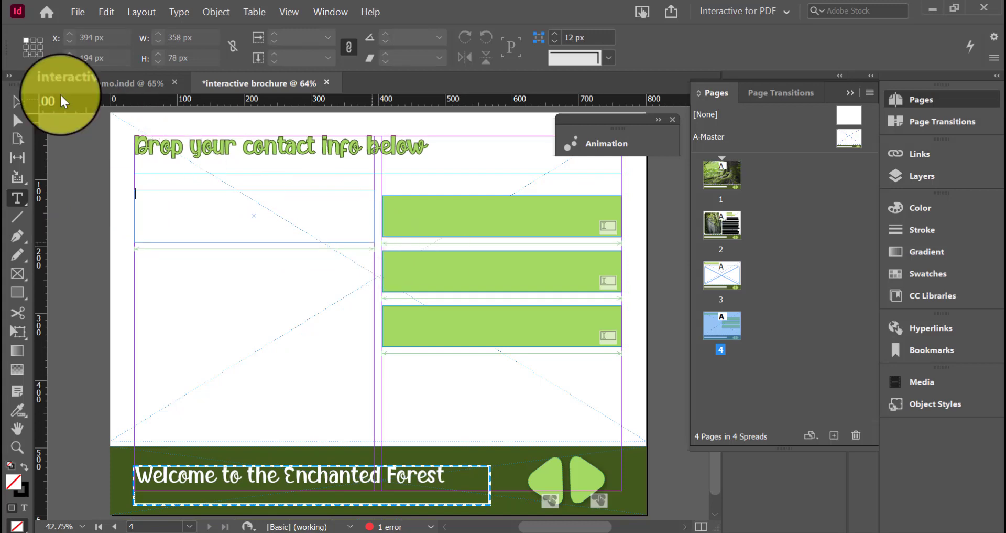
left_click(17, 103)
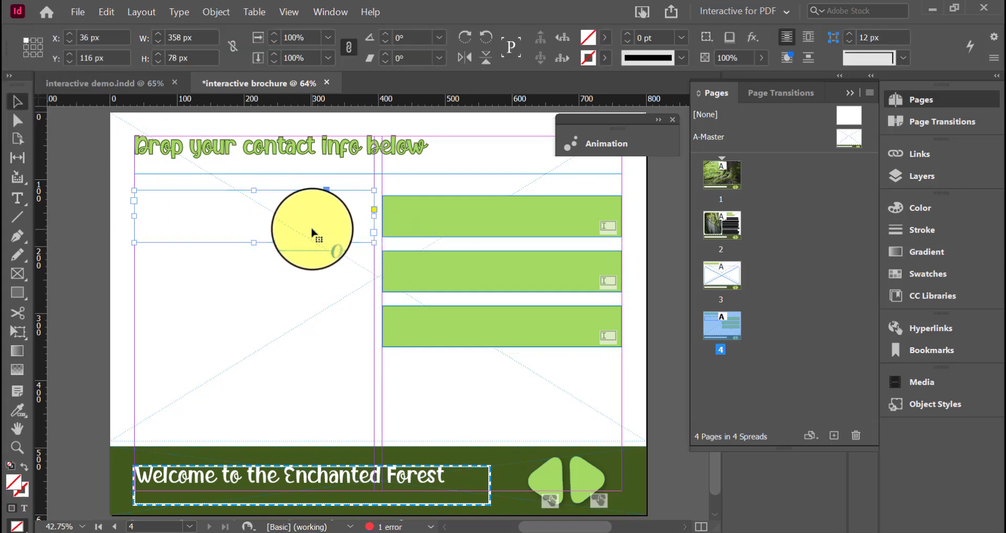
left_click_drag(256, 193, 263, 198)
Step: Add right-aligned dark green labels "Name", "Email" and "Phone" beside the three text fields
double_click(235, 211)
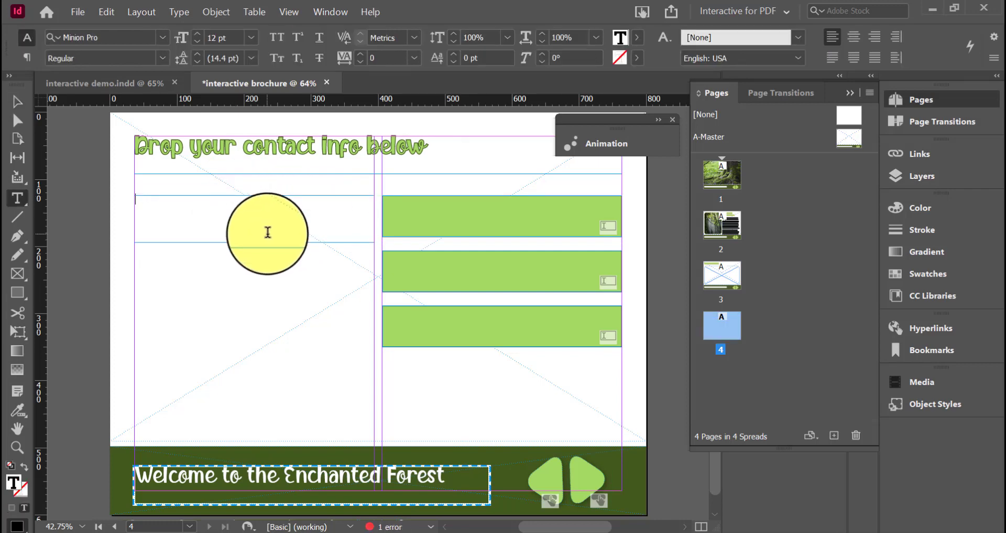
left_click(17, 103)
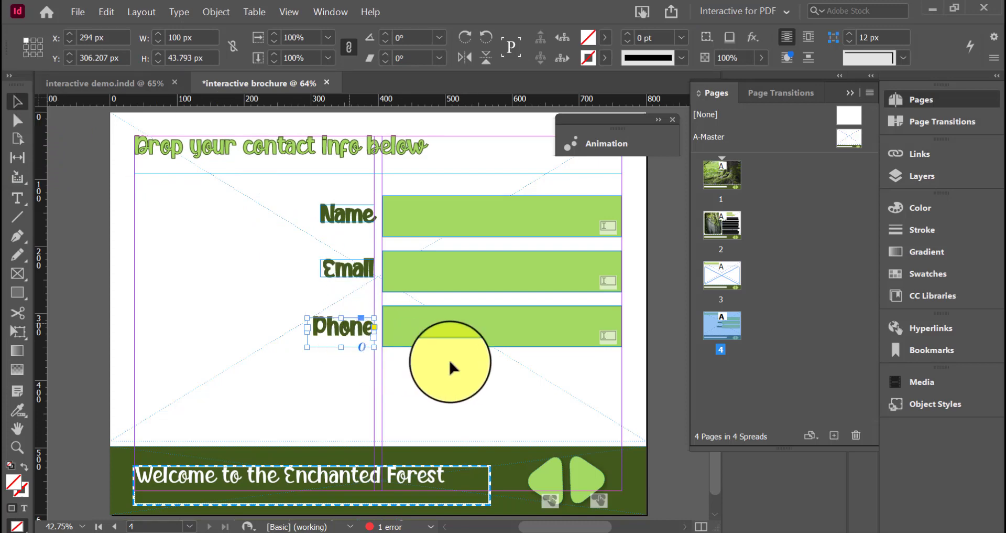
left_click(405, 431)
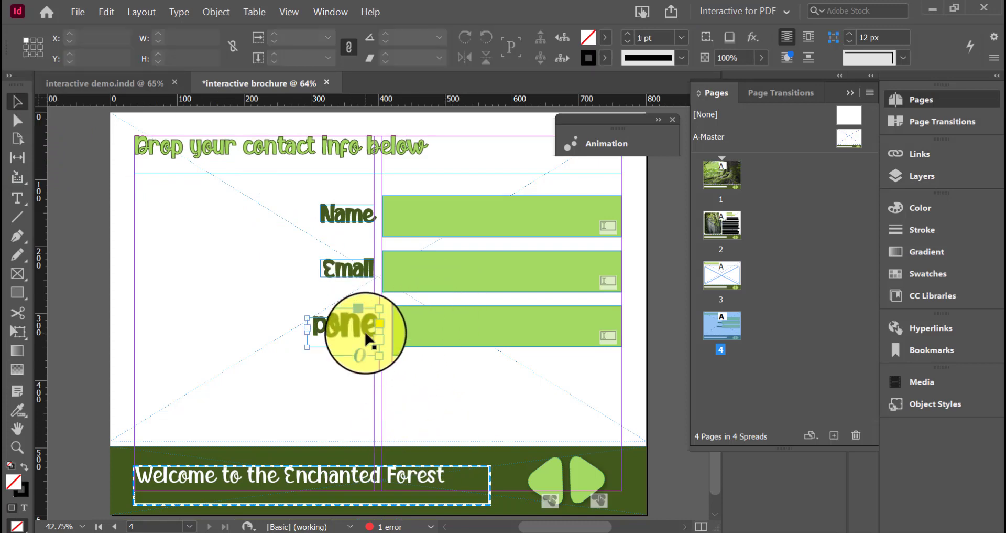
left_click(366, 334)
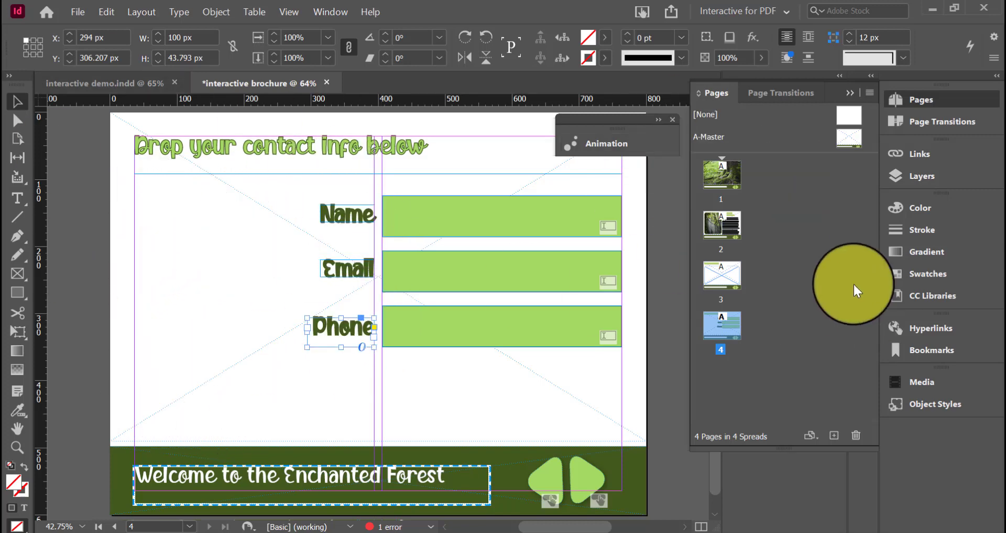
Step: Check the page 4 contact form in the EPUB Interactivity Preview and close the preview
left_click(341, 10)
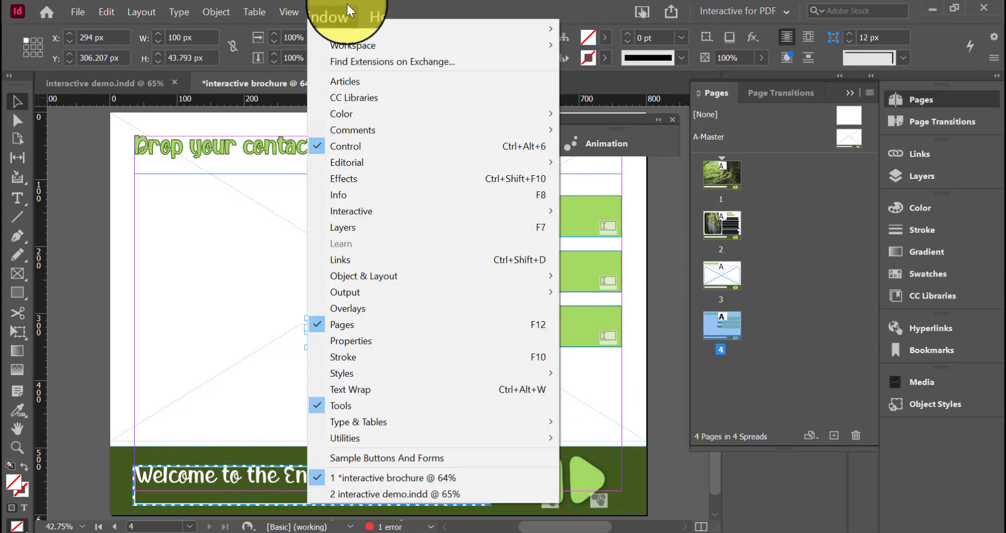
mouse_move(392, 213)
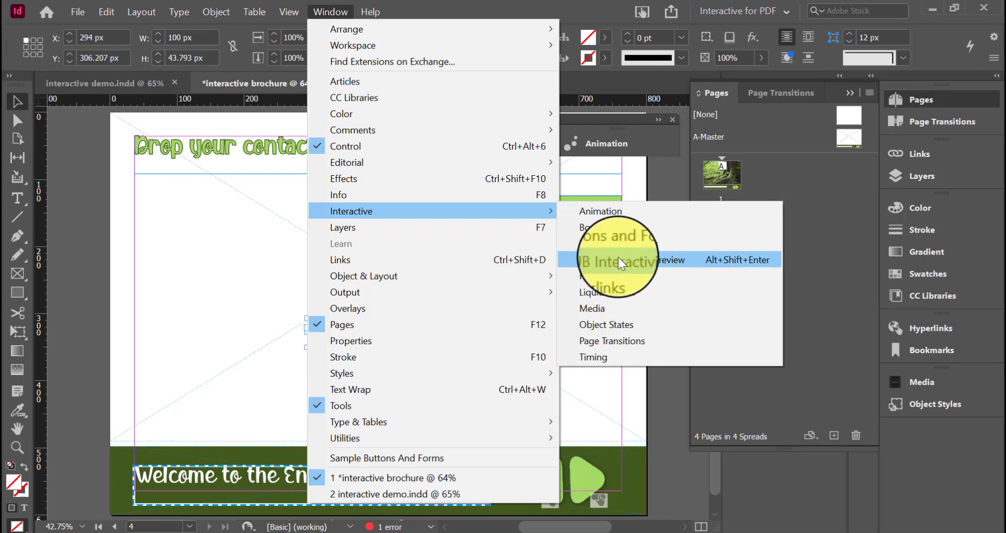
left_click(618, 259)
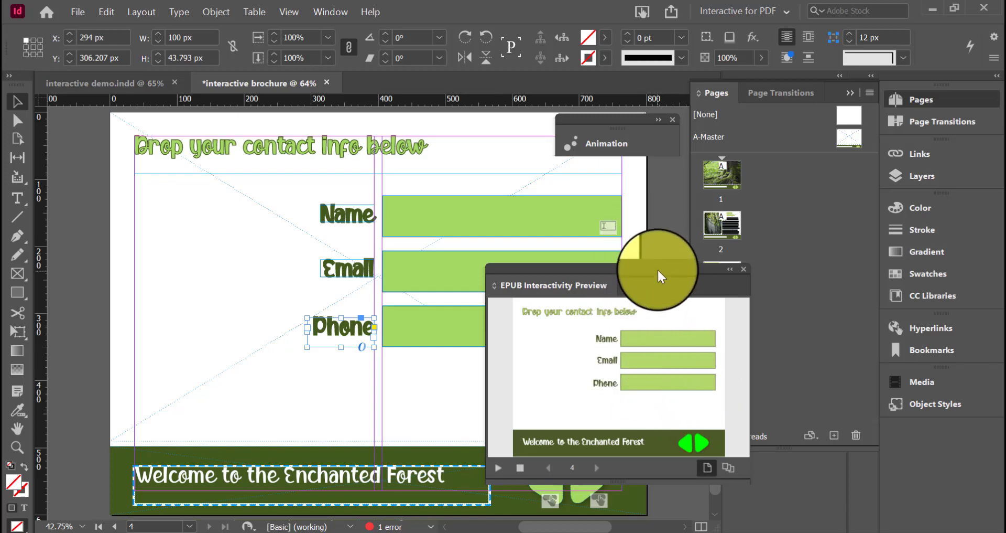
left_click_drag(657, 268, 420, 376)
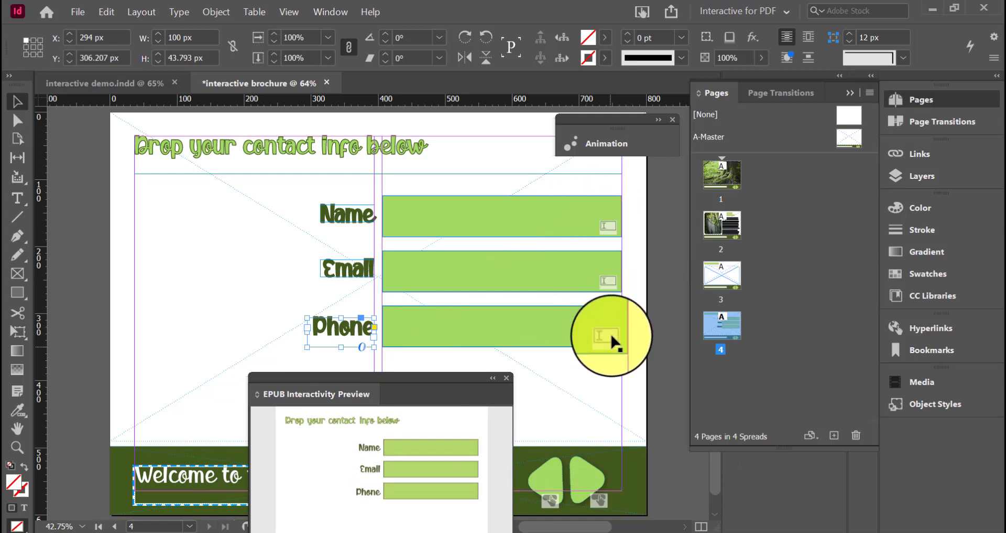
left_click_drag(409, 375, 652, 198)
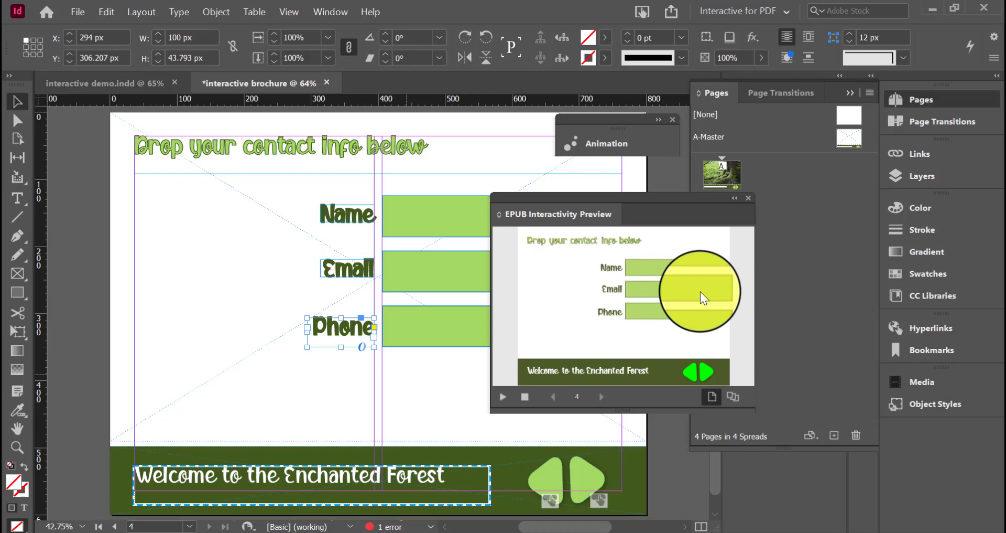
left_click(745, 198)
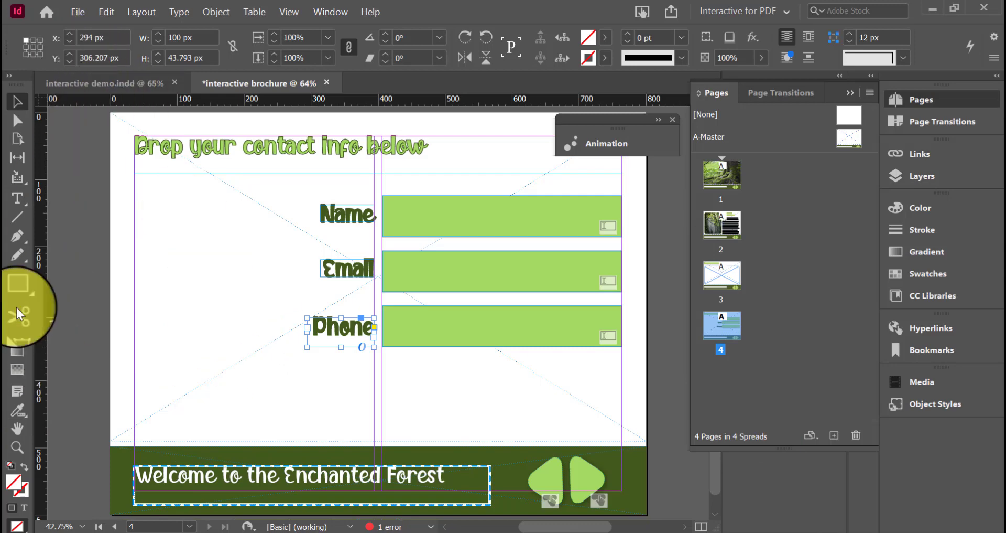
Step: Draw a rectangle frame about 248 by 300 px in the left column beside the labels and place Flying-Fairy-Silhouette from Downloads in it
left_click(25, 268)
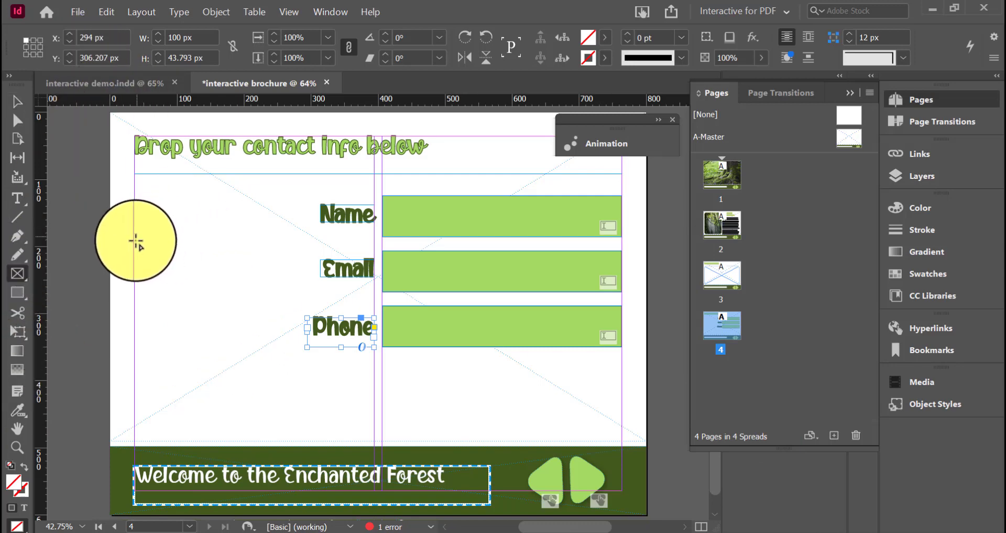
left_click_drag(136, 241, 300, 441)
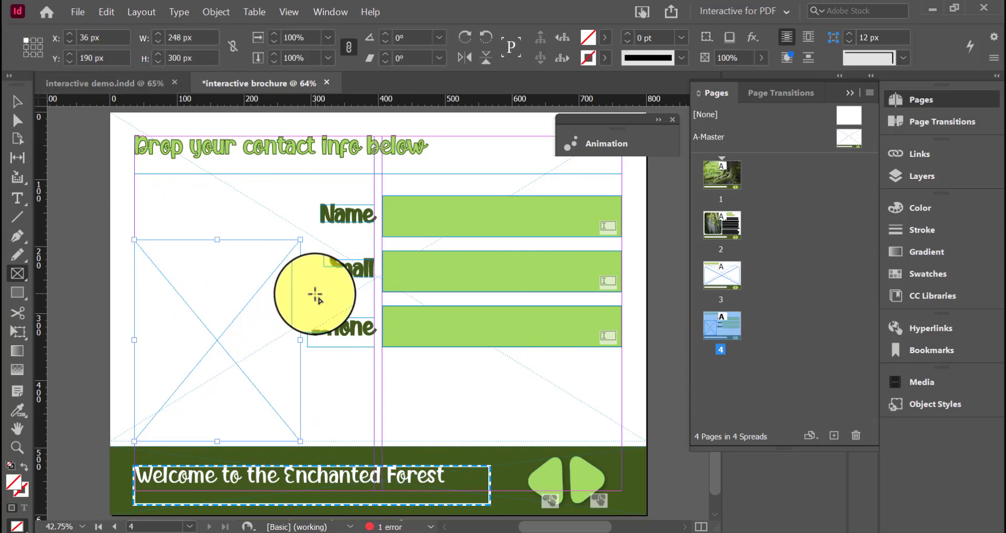
key("ctrl+d")
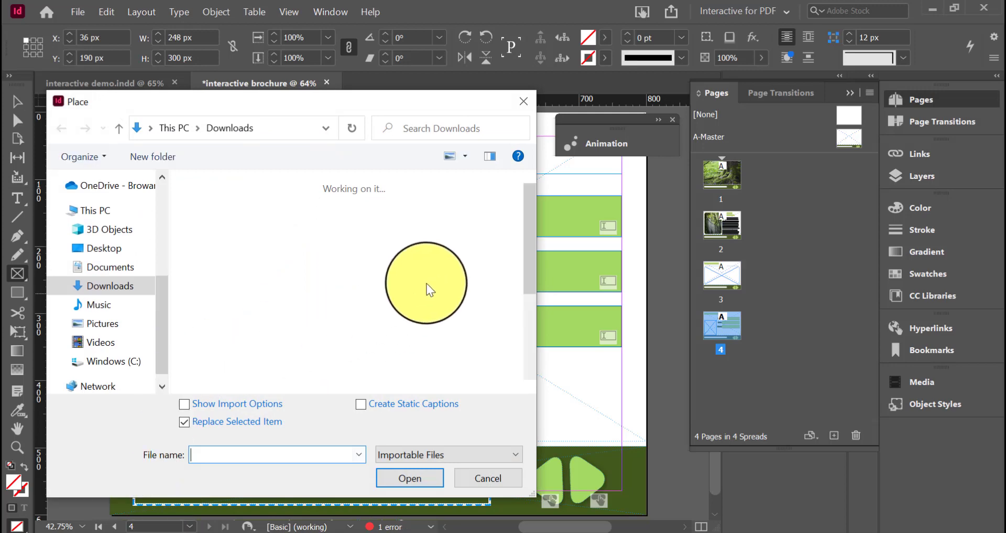
scroll(483, 332, "down", 3)
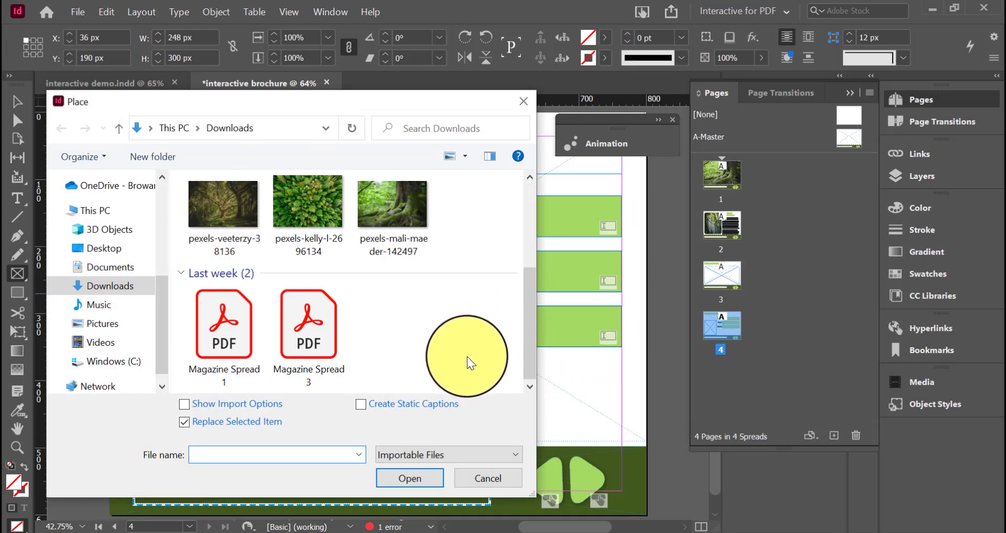
scroll(414, 364, "up", 3)
left_click(104, 248)
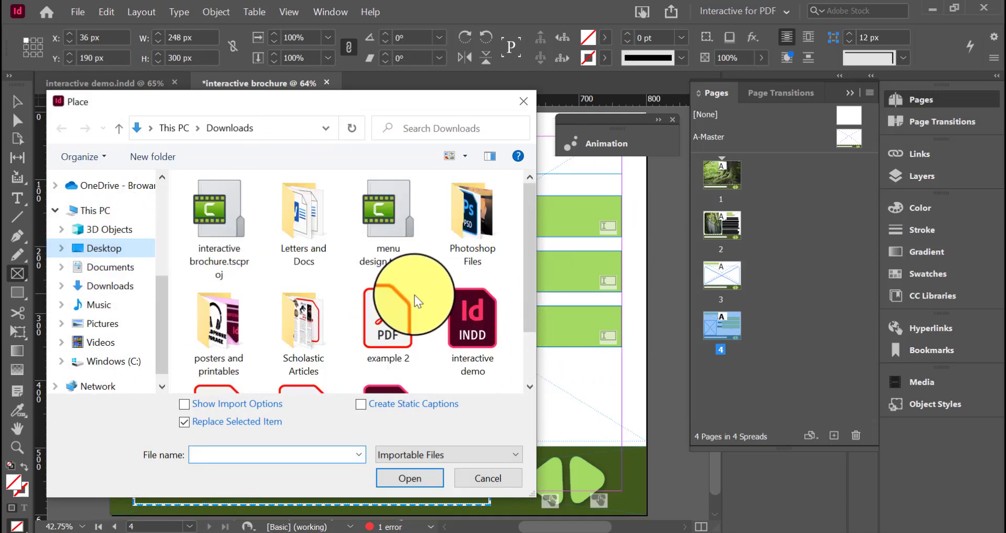
scroll(435, 304, "down", 2)
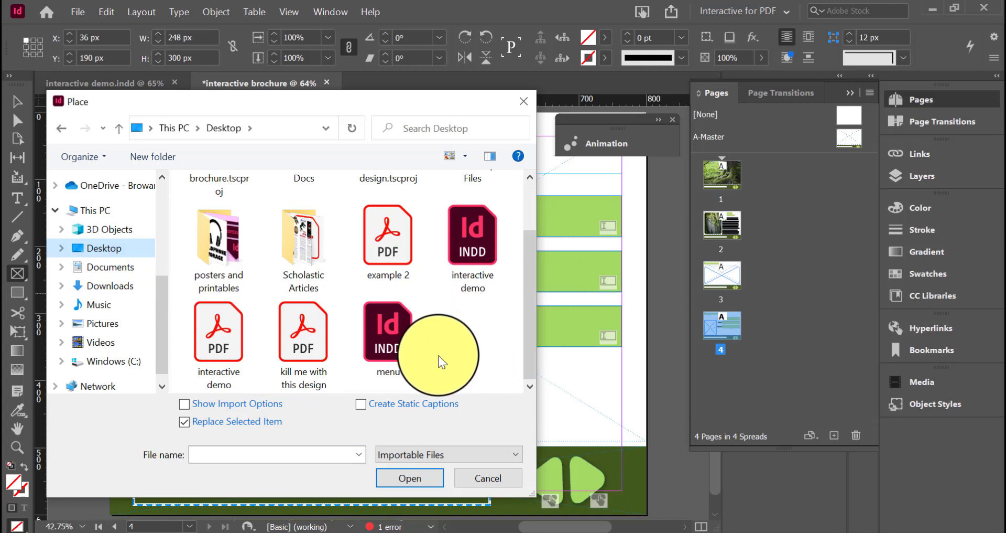
left_click(99, 268)
left_click(99, 280)
scroll(451, 236, "down", 3)
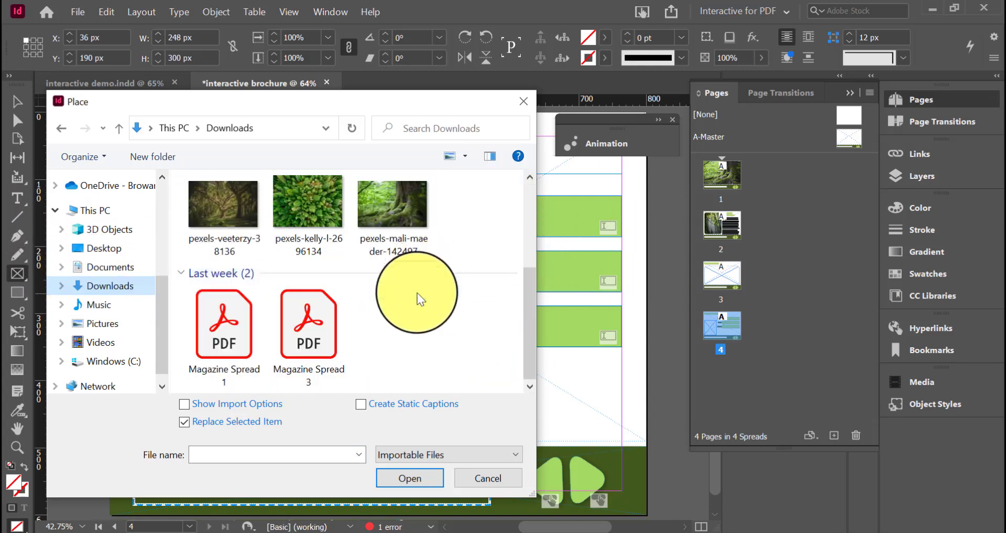
scroll(314, 273, "up", 3)
left_click(226, 232)
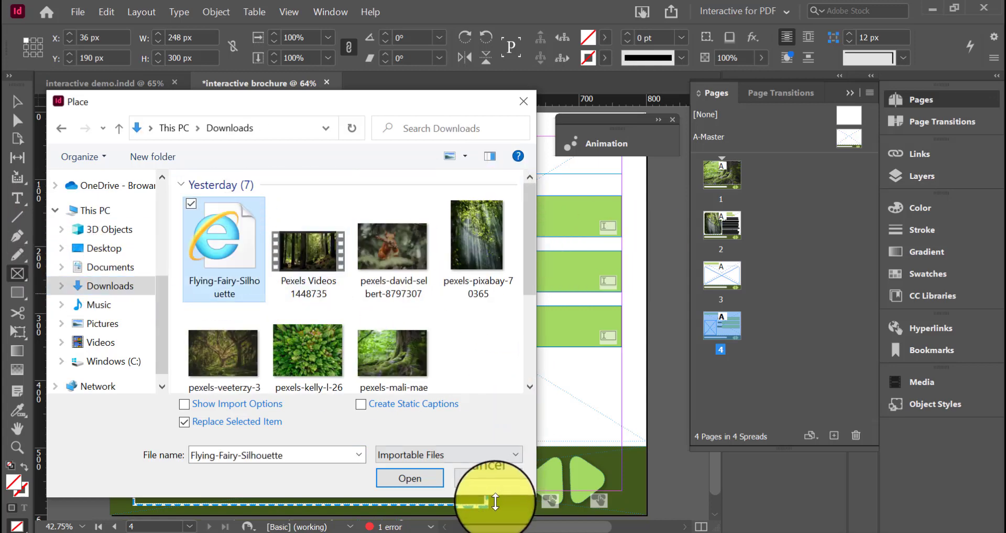
left_click(408, 477)
Step: Flip the fairy silhouette horizontally and move it back into the left column beside the form labels
left_click(209, 10)
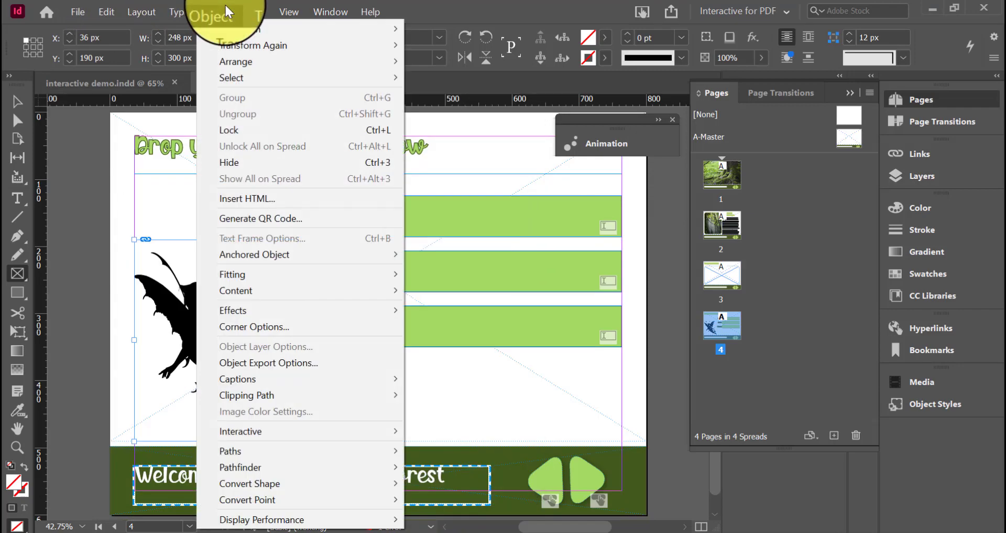
mouse_move(244, 31)
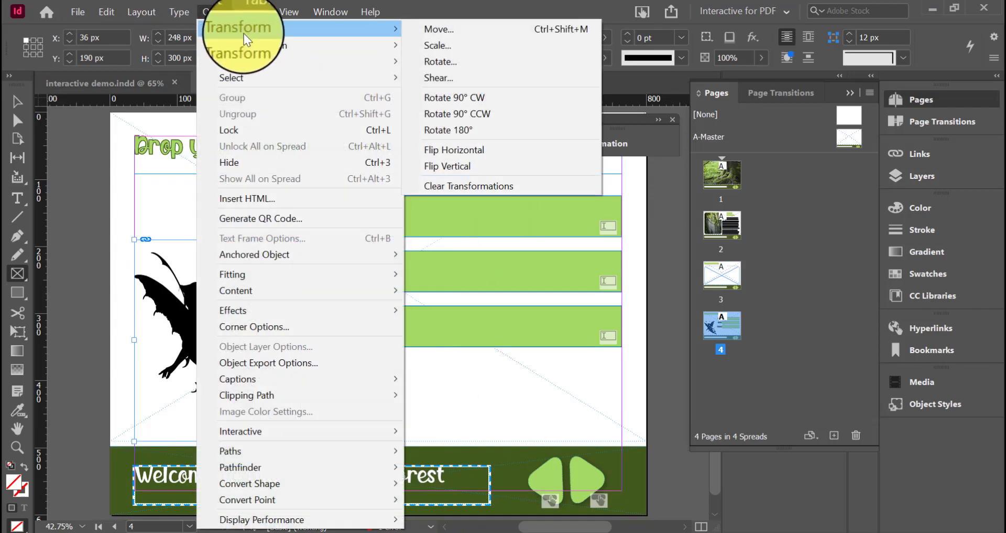
left_click(524, 149)
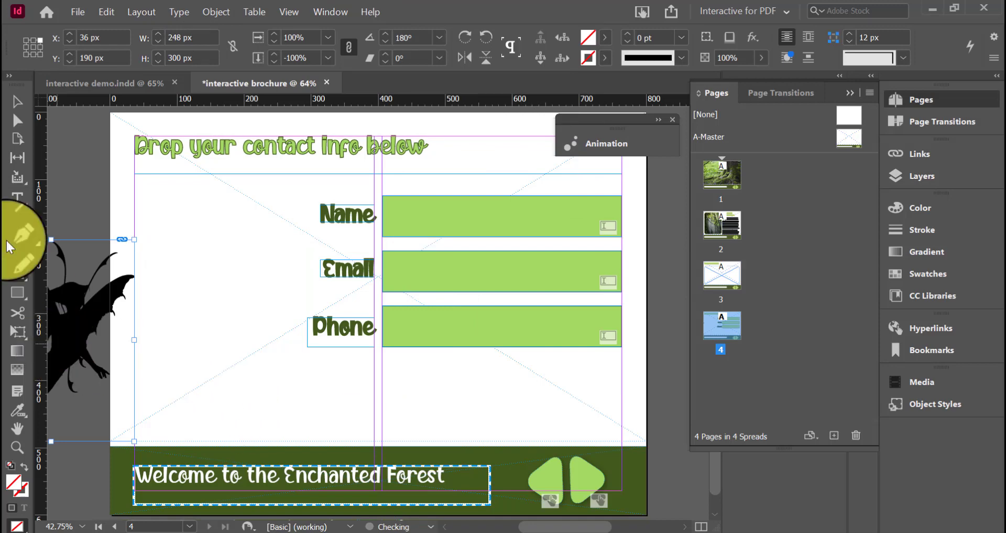
left_click(18, 101)
left_click_drag(103, 280, 258, 308)
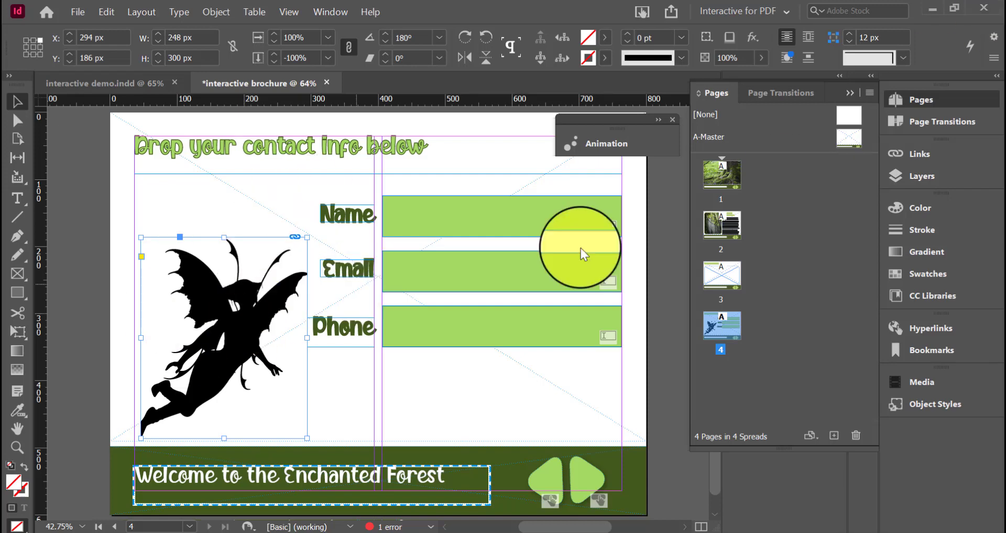
Step: Apply the Spin animation preset to the fairy silhouette, triggered on page load
left_click(332, 10)
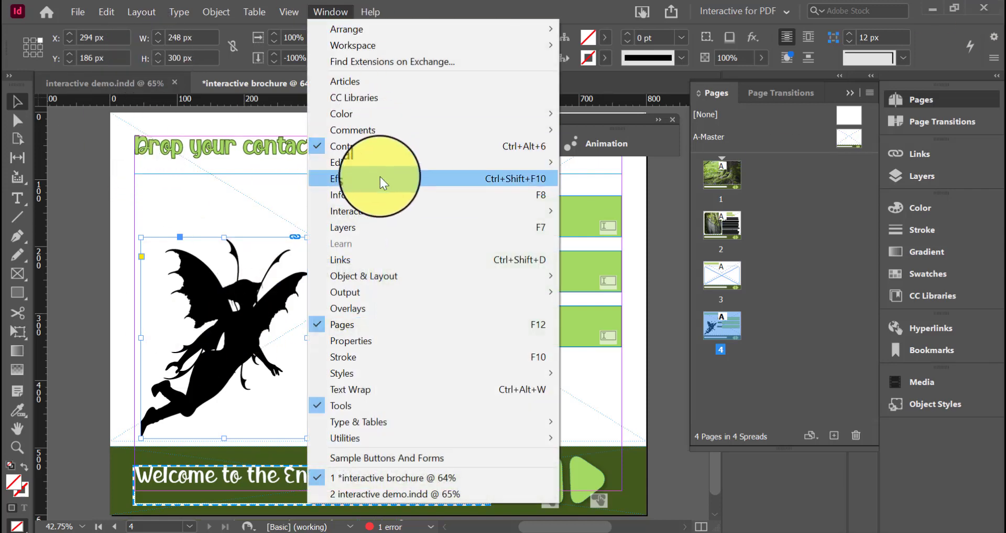
mouse_move(382, 211)
left_click(608, 209)
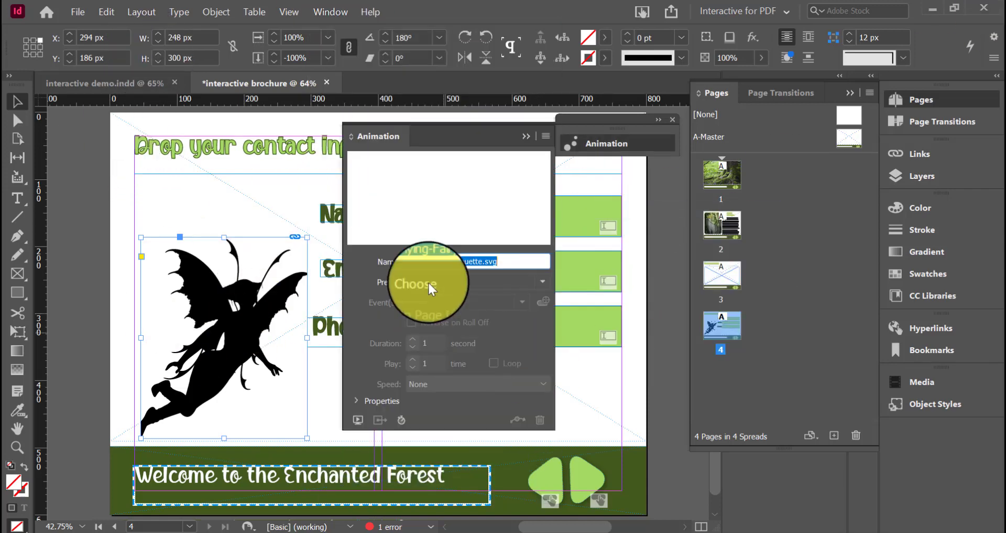
left_click(543, 282)
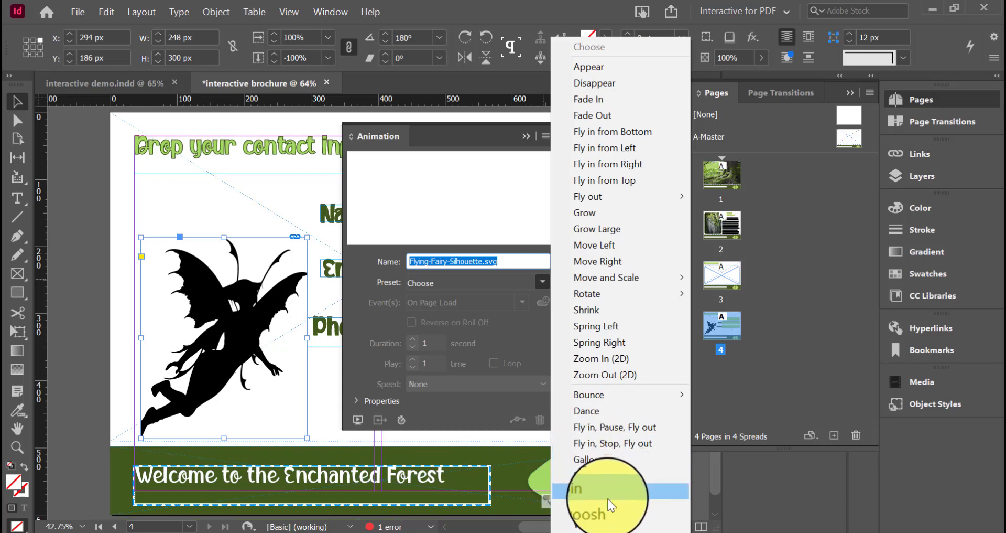
left_click(606, 477)
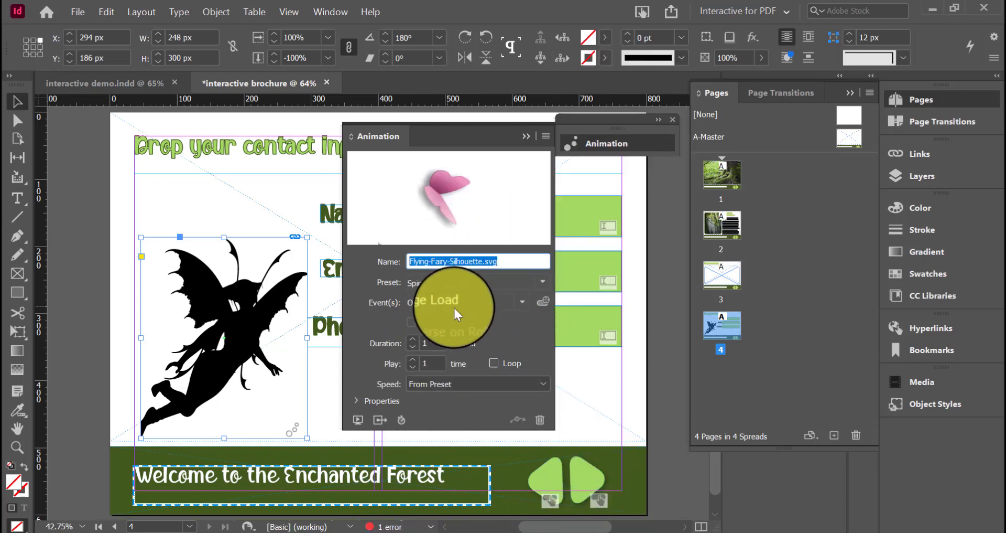
left_click(523, 304)
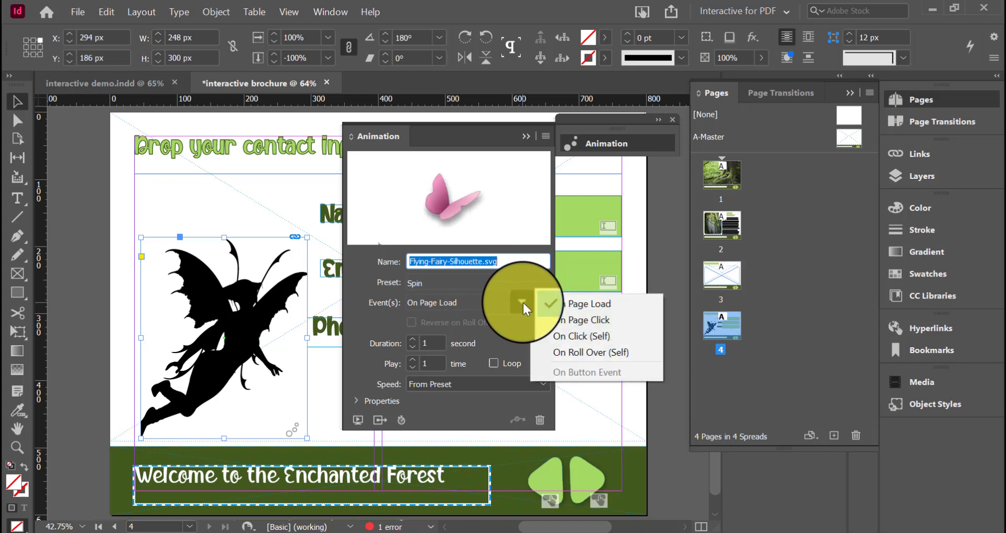
left_click(514, 335)
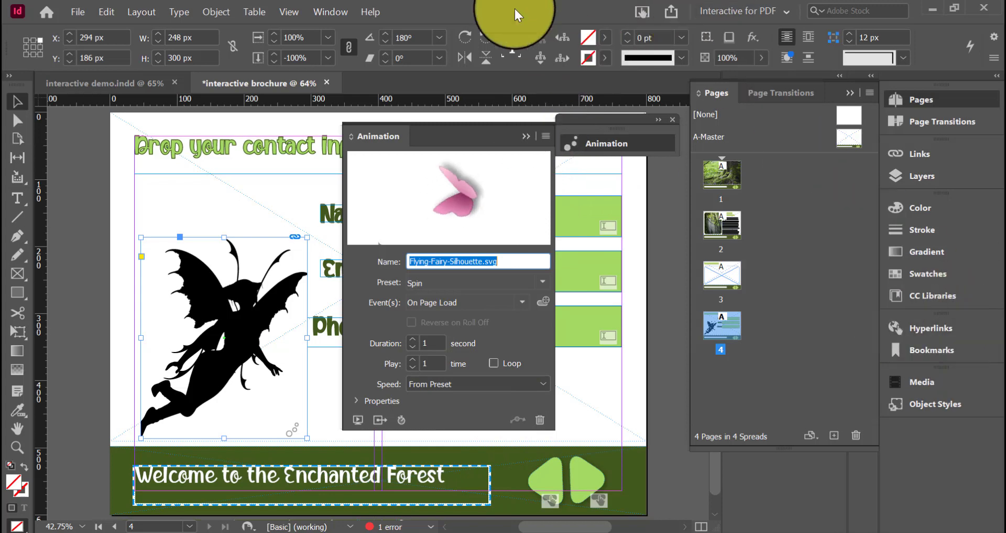
Step: Preview the fairy's animation on page 4 in the EPUB Interactivity Preview, and close the preview and the animation settings
left_click(331, 12)
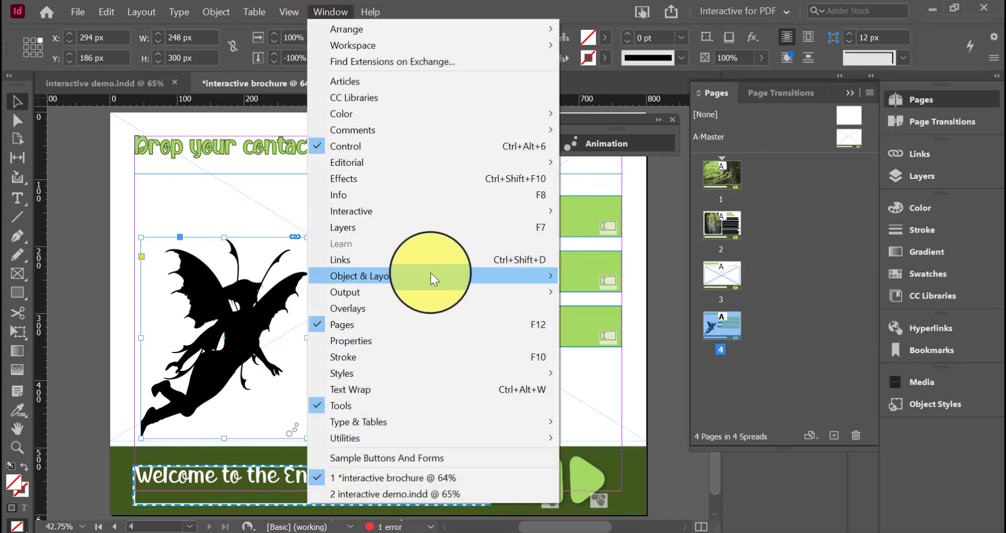
mouse_move(431, 274)
mouse_move(437, 212)
left_click(639, 250)
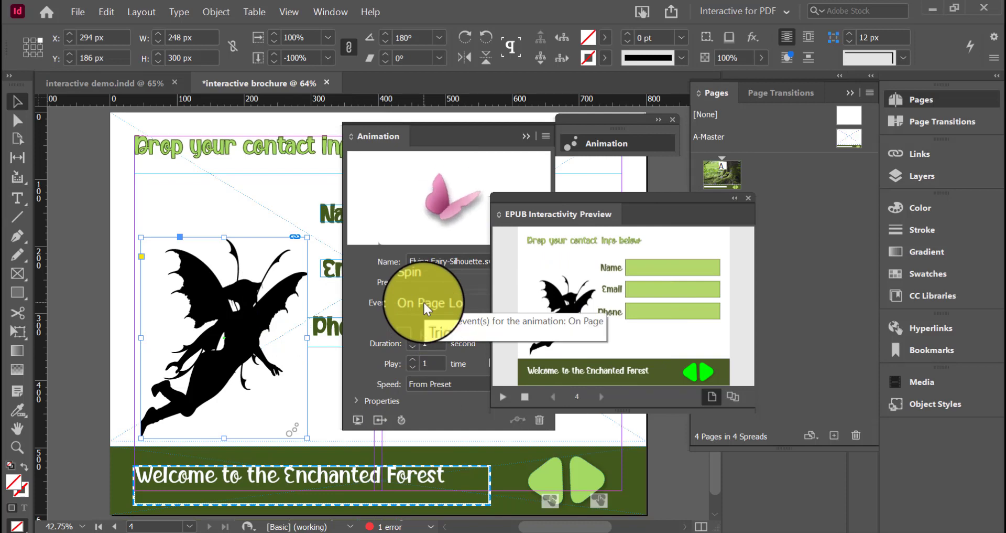
left_click(748, 199)
left_click(527, 136)
Step: Play the page 3 video in its media settings and set it to play on page load
scroll(595, 314, "up", 5)
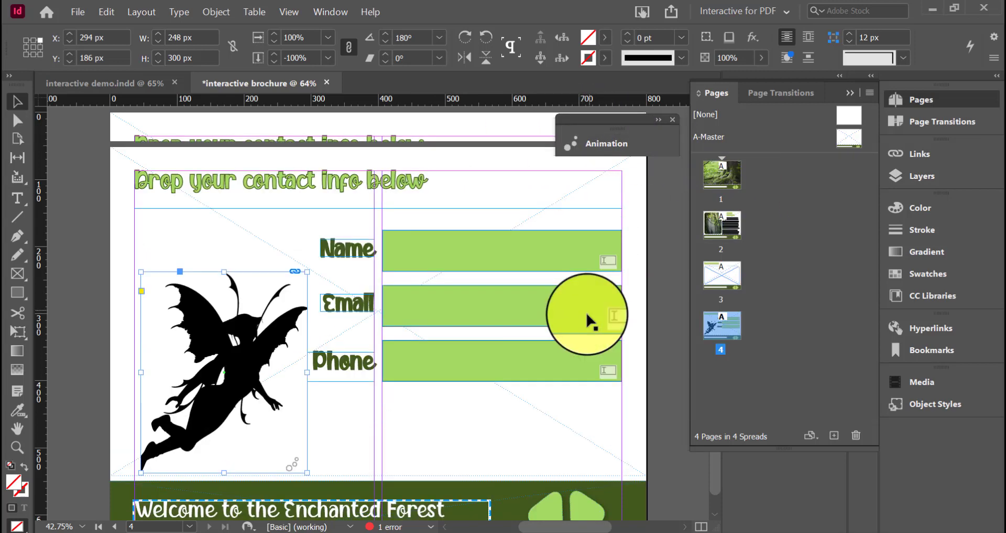
scroll(594, 329, "up", 6)
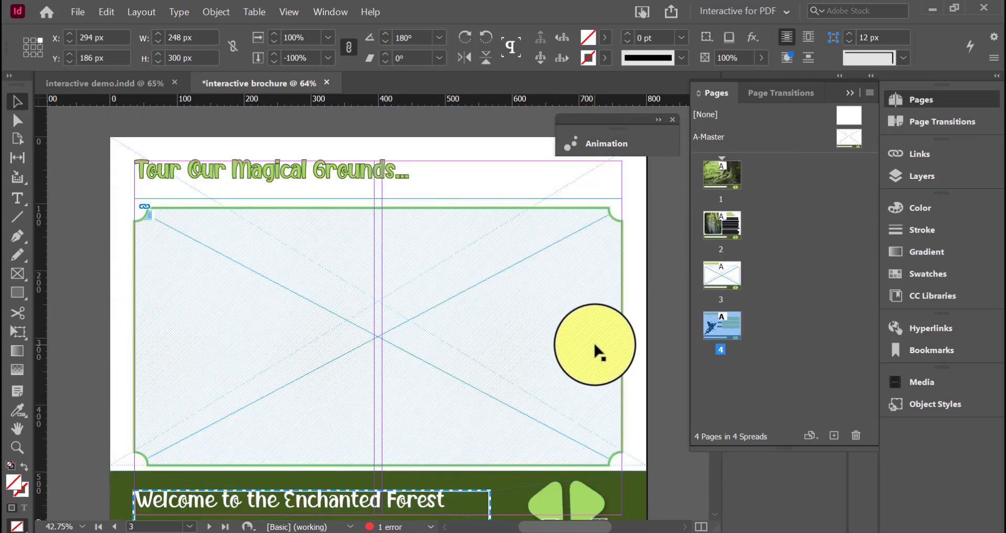
scroll(414, 361, "down", 3)
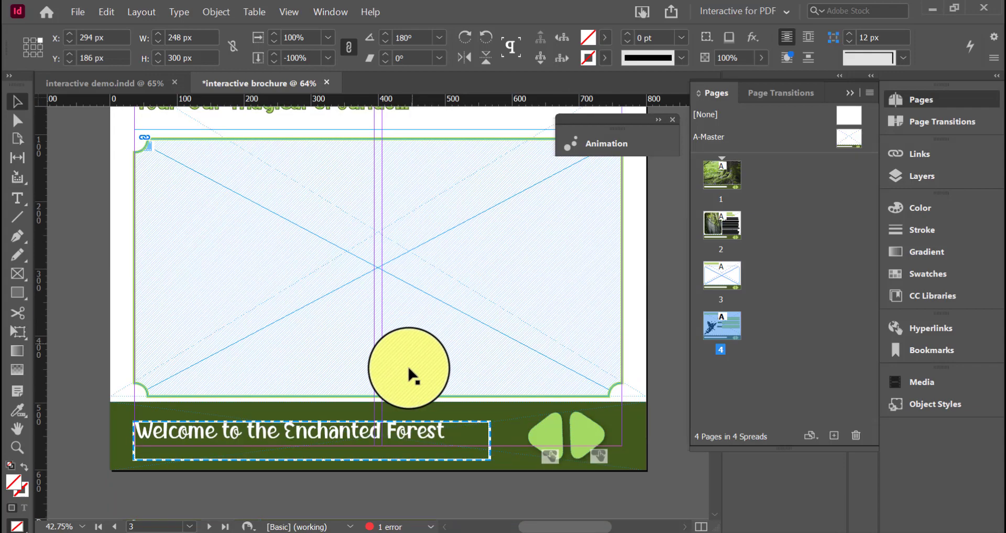
scroll(407, 374, "up", 2)
left_click_drag(356, 315, 546, 314)
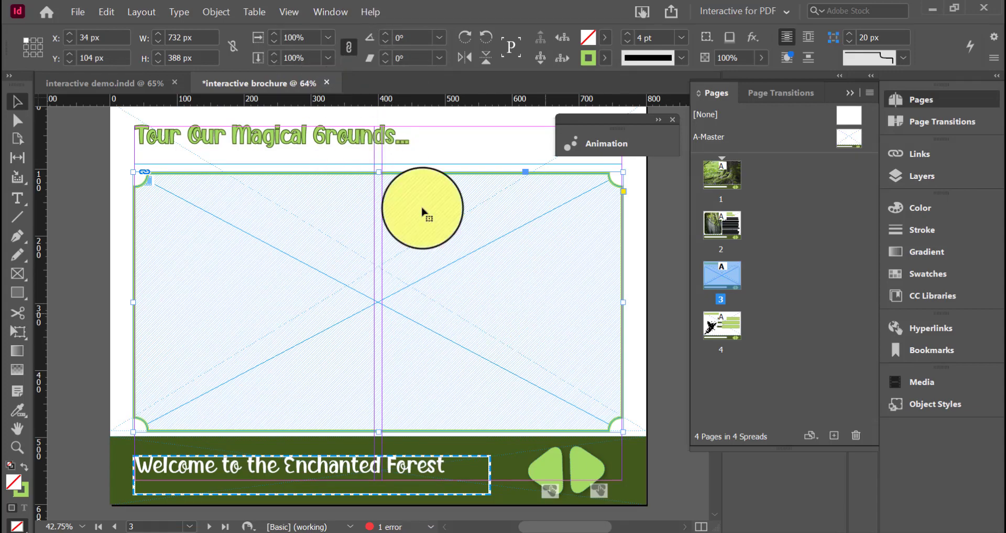
left_click(331, 11)
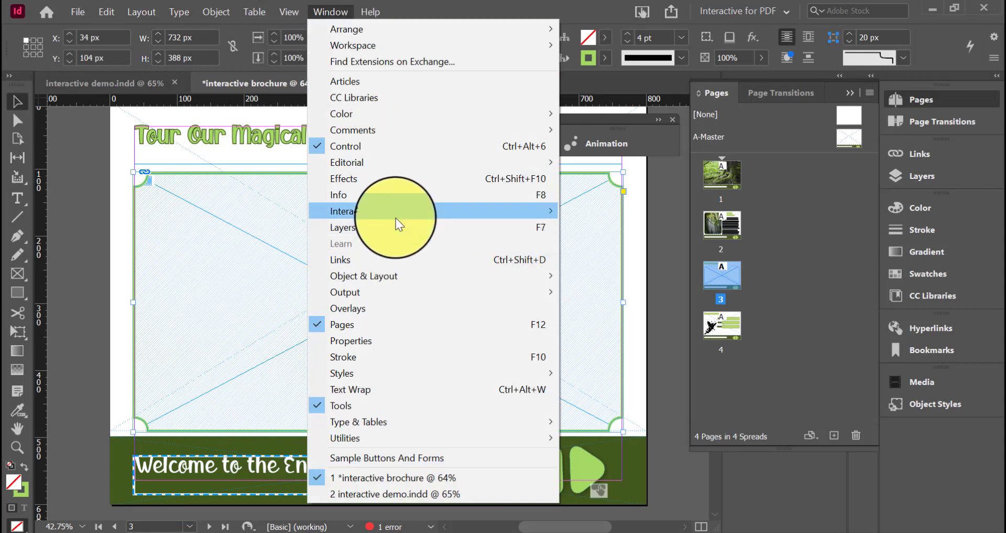
mouse_move(395, 212)
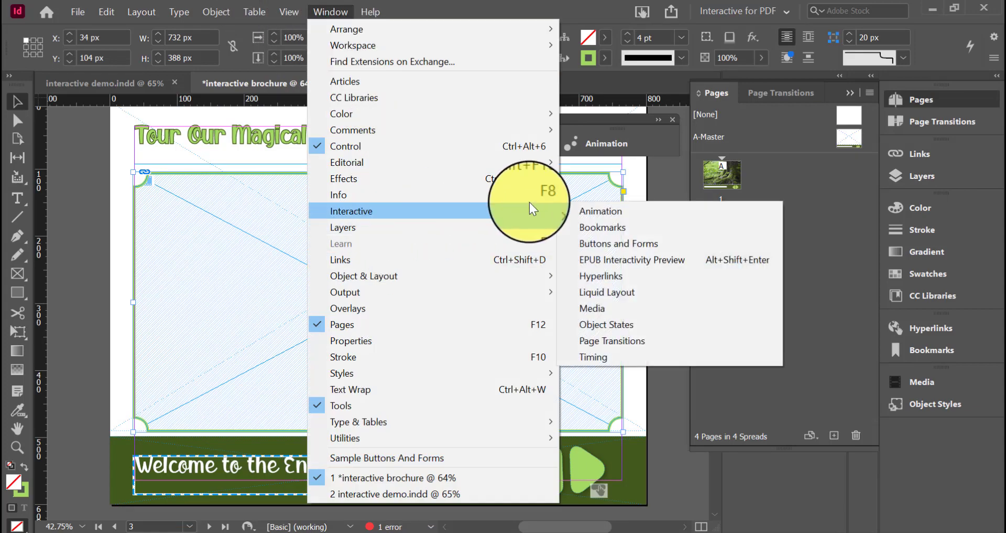
left_click(637, 304)
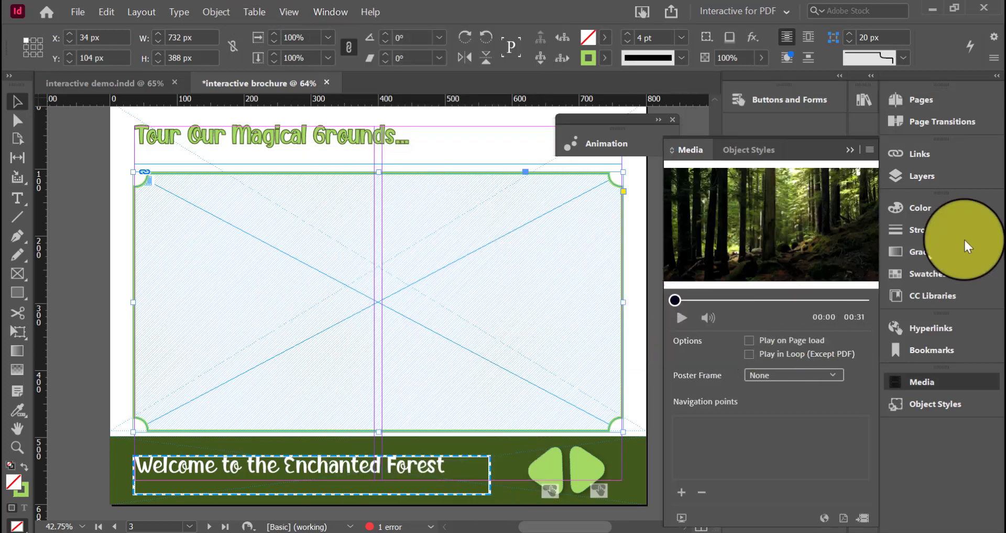
left_click(682, 320)
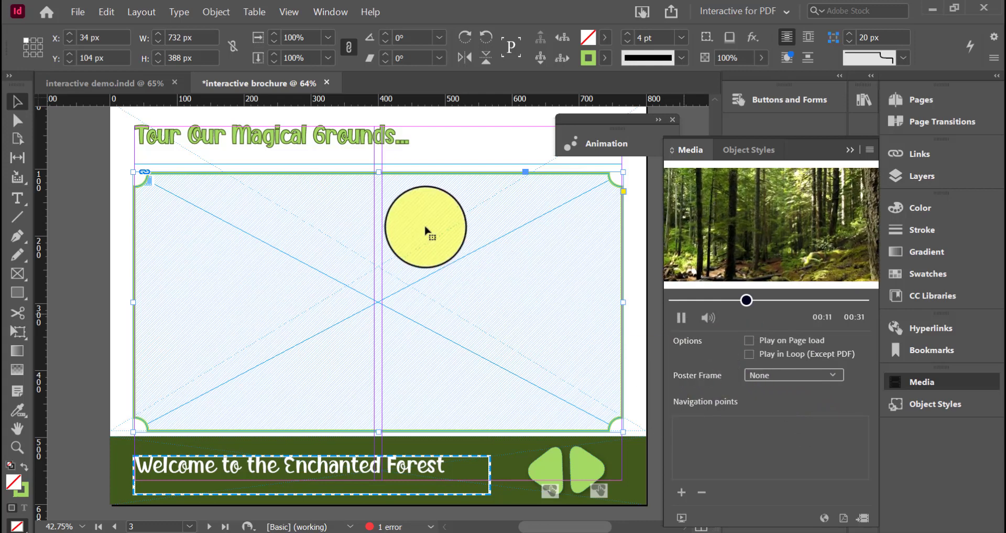
left_click(750, 342)
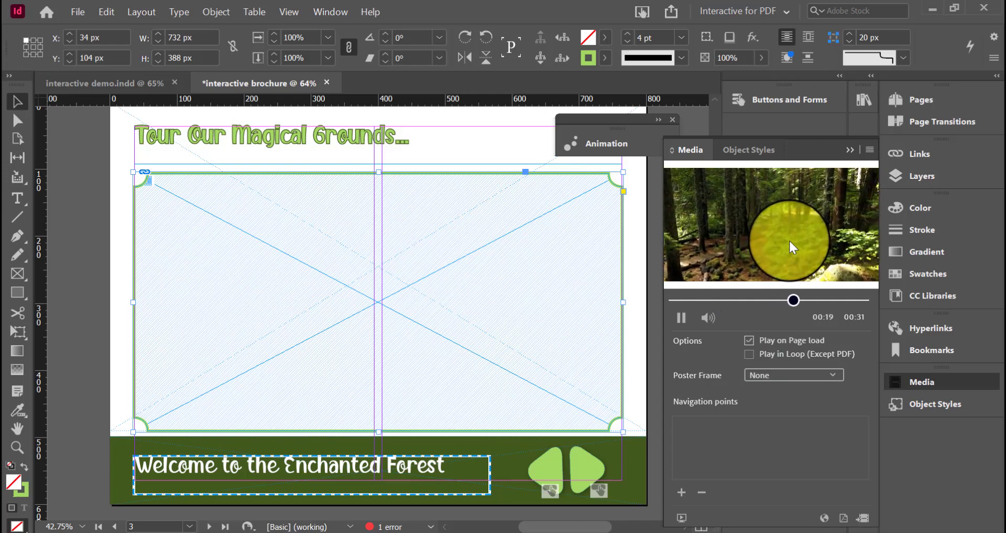
Step: Set the video's poster frame to the image pexels-kelly-l-2696134 from Downloads
left_click(833, 373)
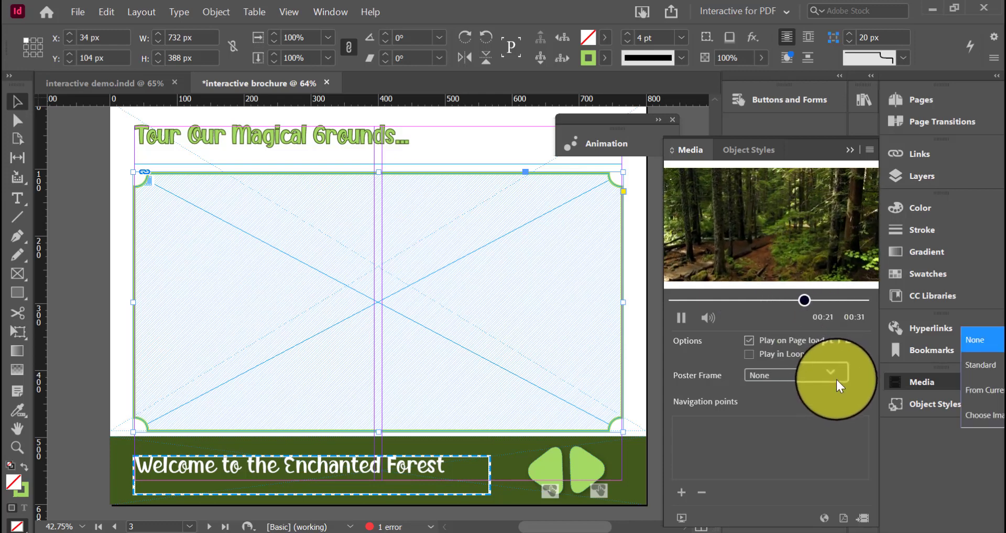
left_click(832, 374)
left_click(832, 374)
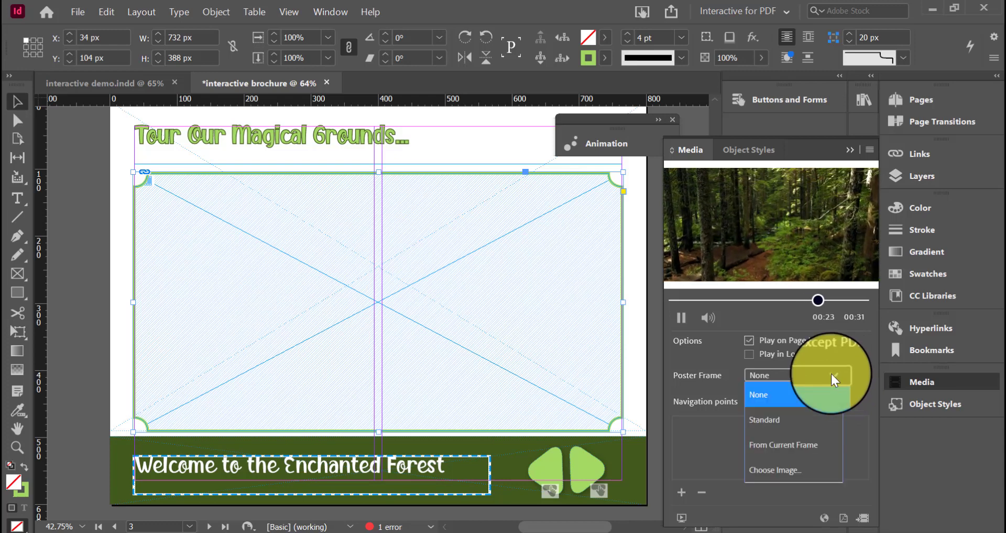
left_click(803, 467)
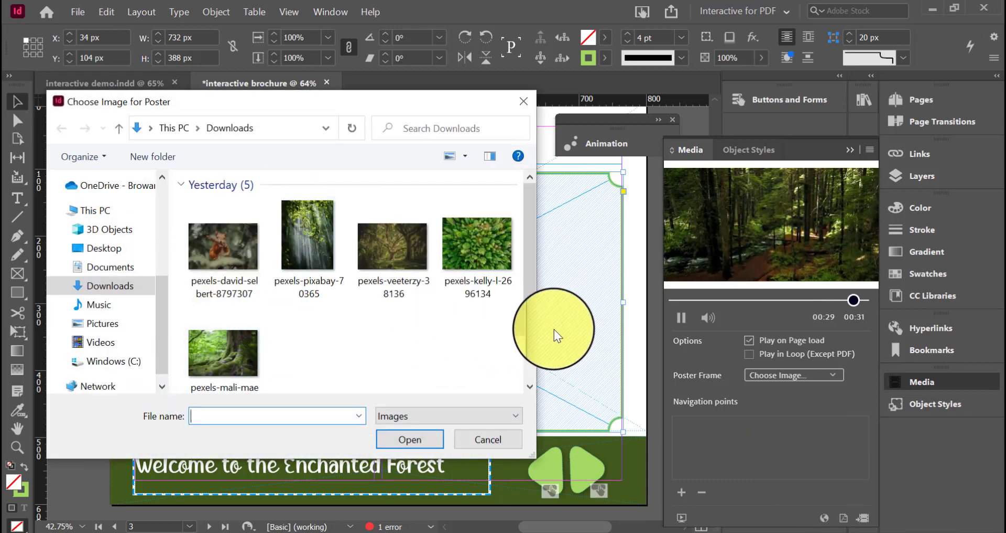
left_click(467, 268)
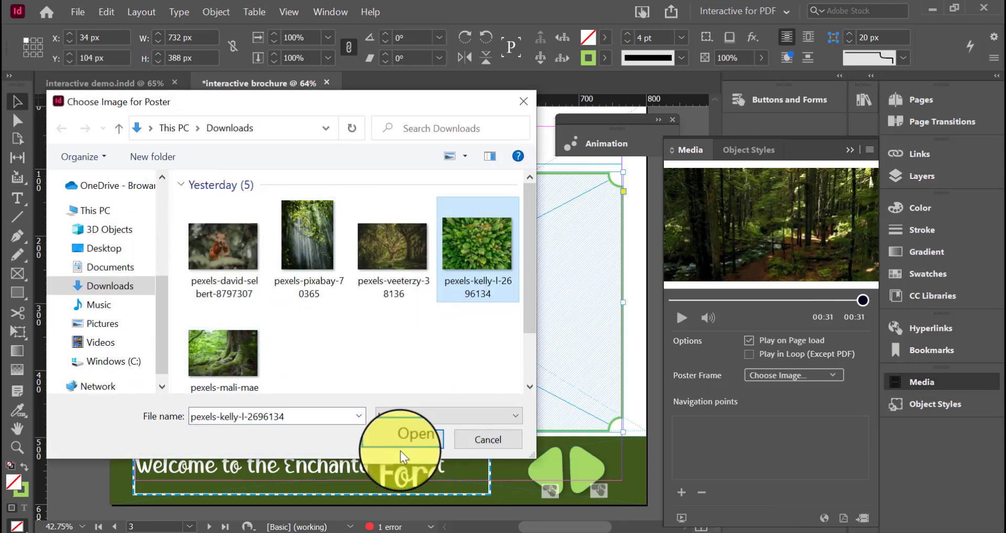
left_click(404, 438)
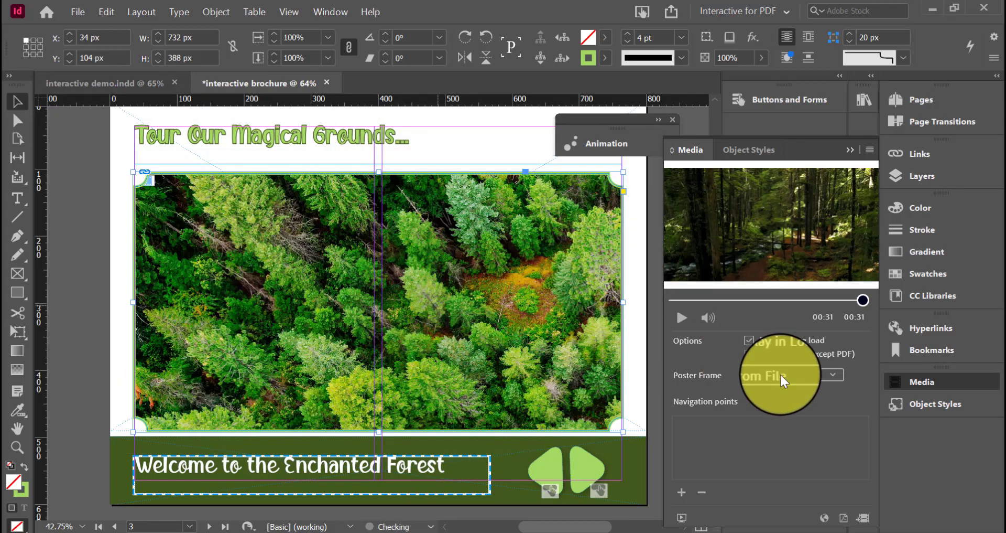
left_click(780, 373)
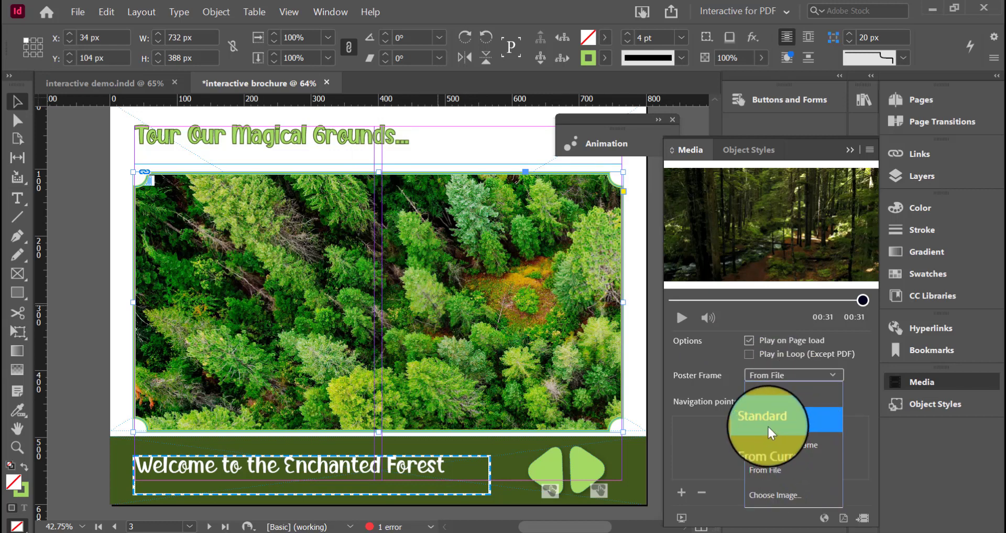
left_click(865, 390)
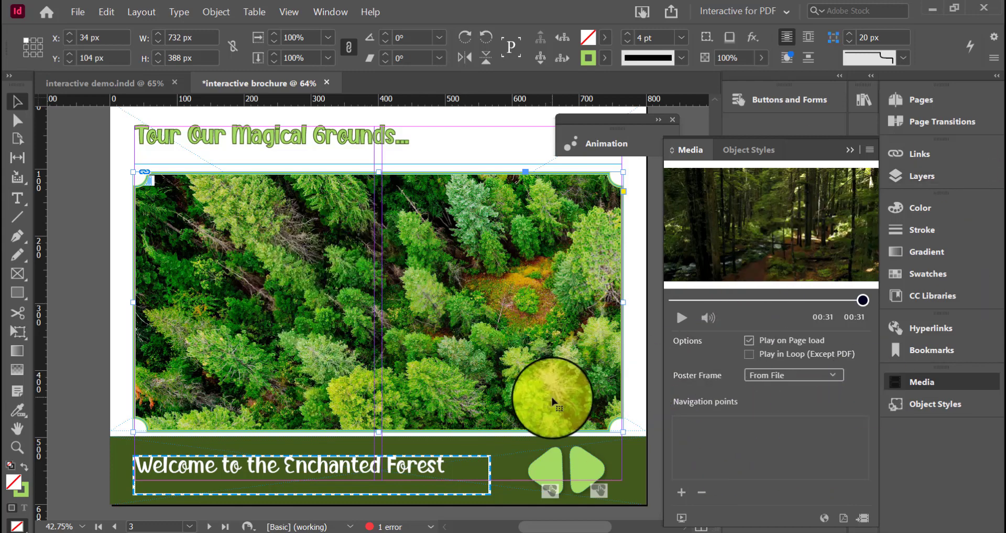
Step: Look through the brochure's pages from the contact form up to the cover and back
scroll(553, 402, "down", 10)
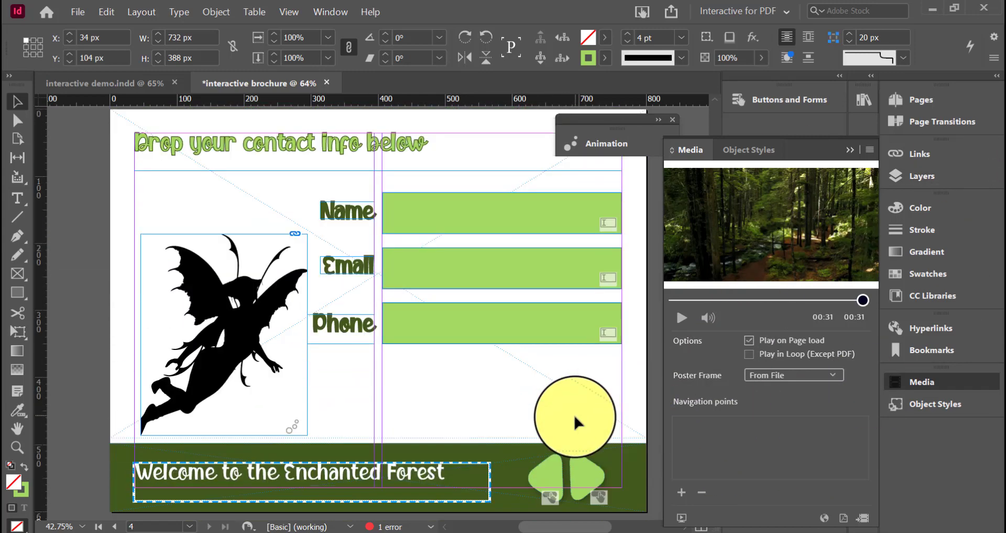
scroll(573, 413, "up", 10)
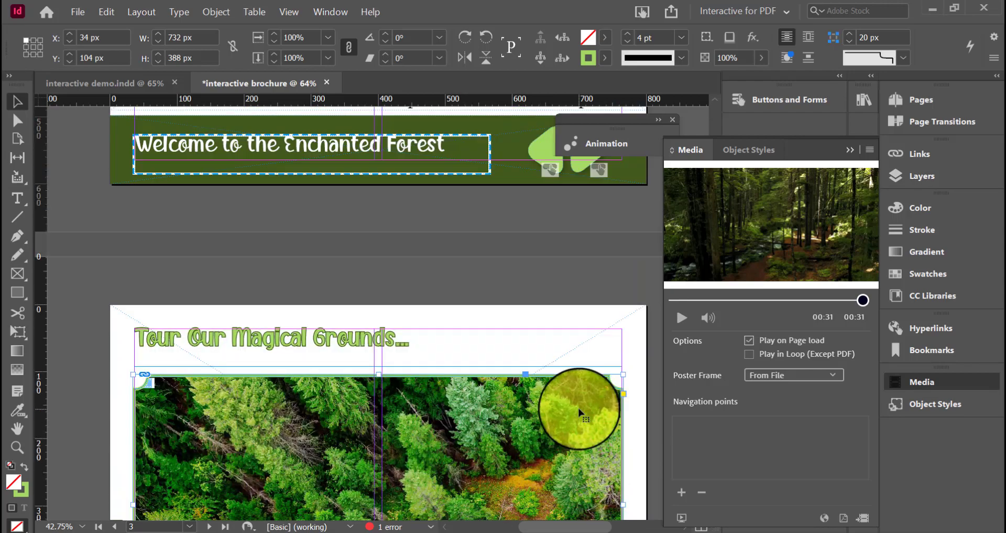
scroll(579, 412, "up", 10)
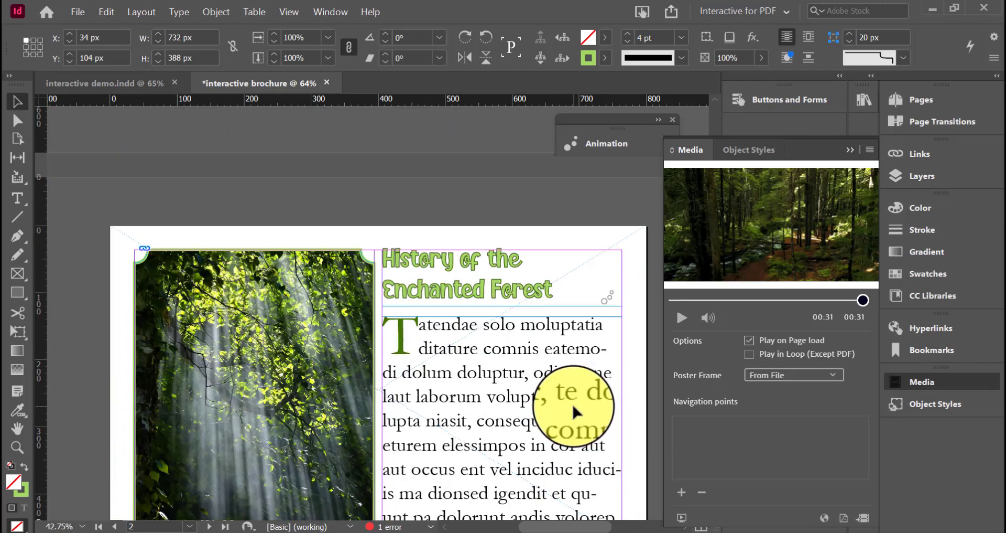
scroll(572, 404, "up", 10)
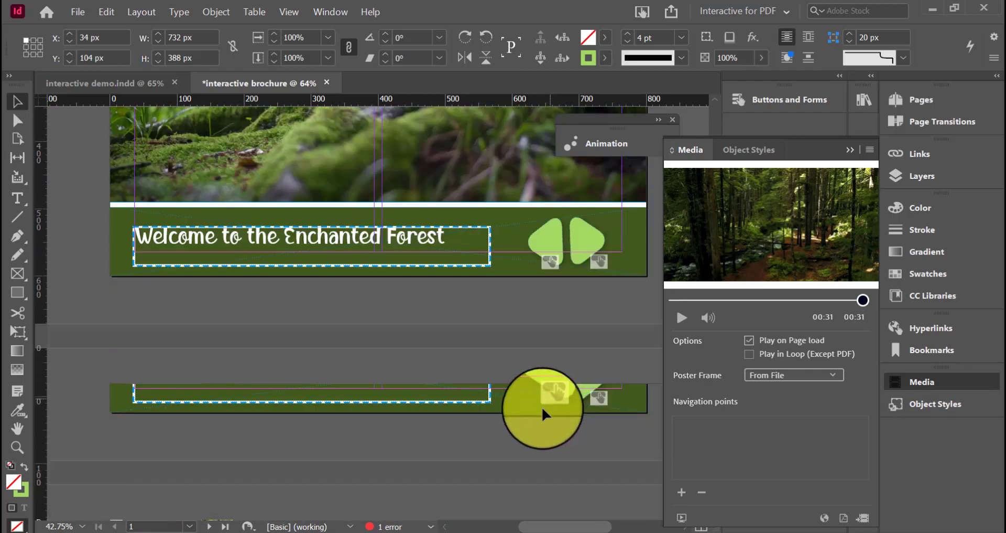
scroll(542, 407, "down", 10)
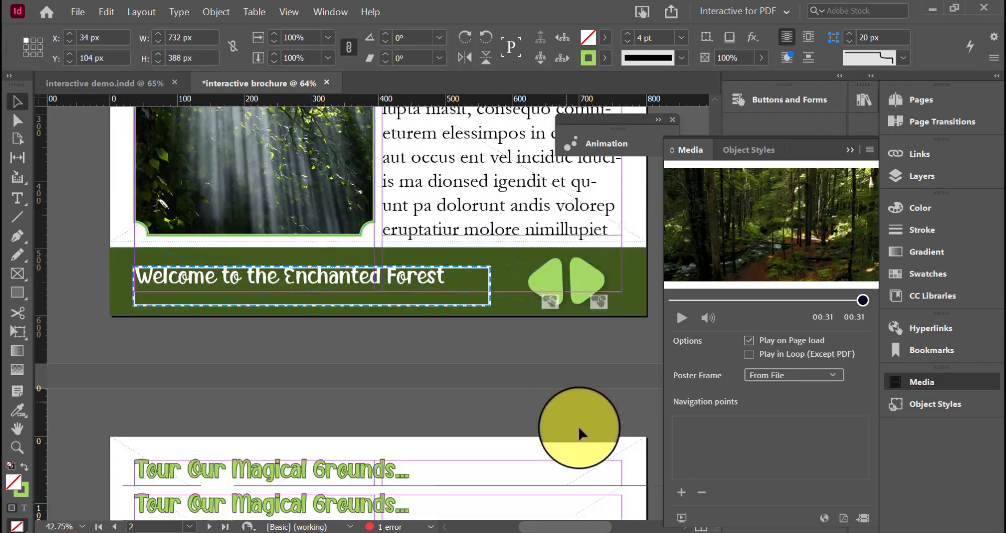
scroll(624, 367, "down", 8)
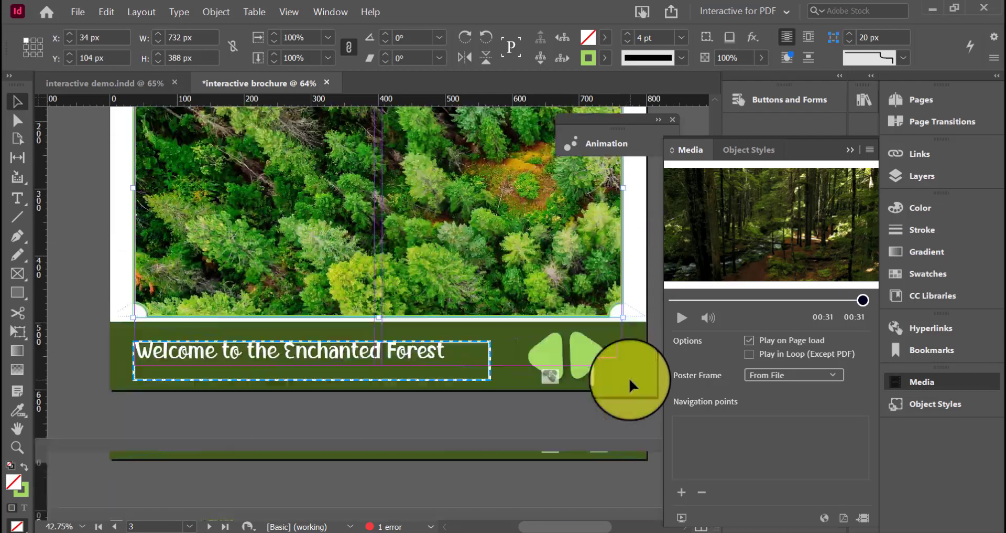
scroll(629, 378, "down", 8)
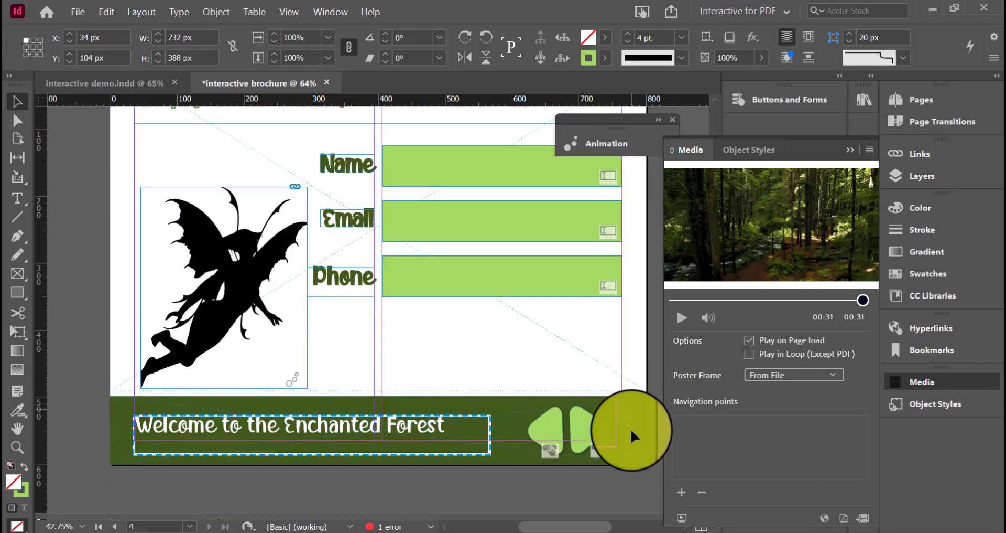
Step: Close the media settings and the floating animation settings on the contact form page
scroll(629, 423, "down", 1)
scroll(629, 423, "up", 5)
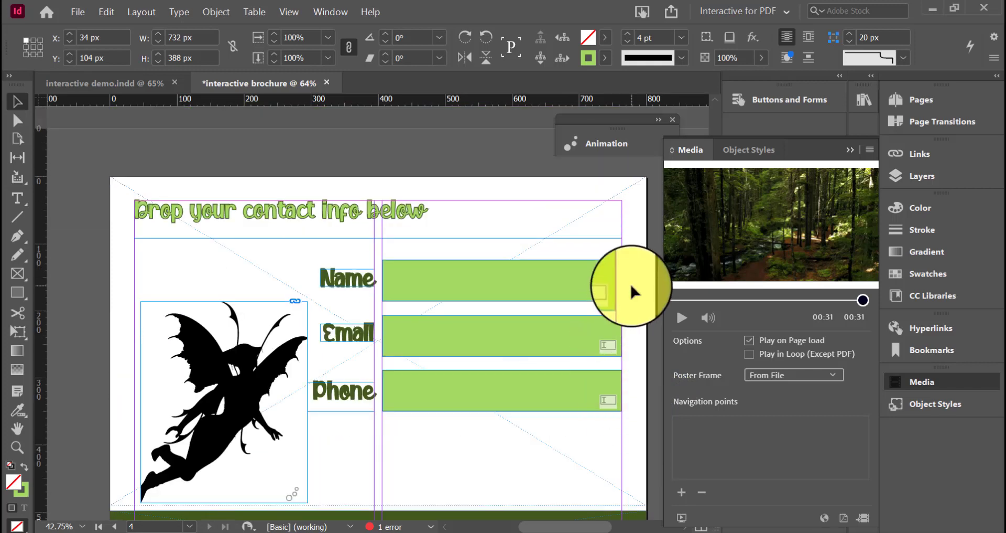
left_click(850, 150)
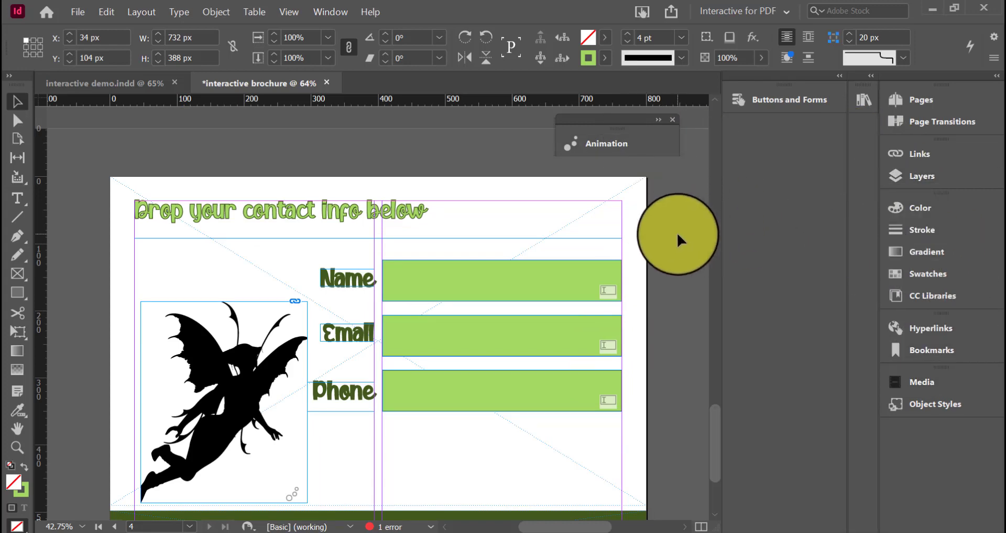
left_click(674, 120)
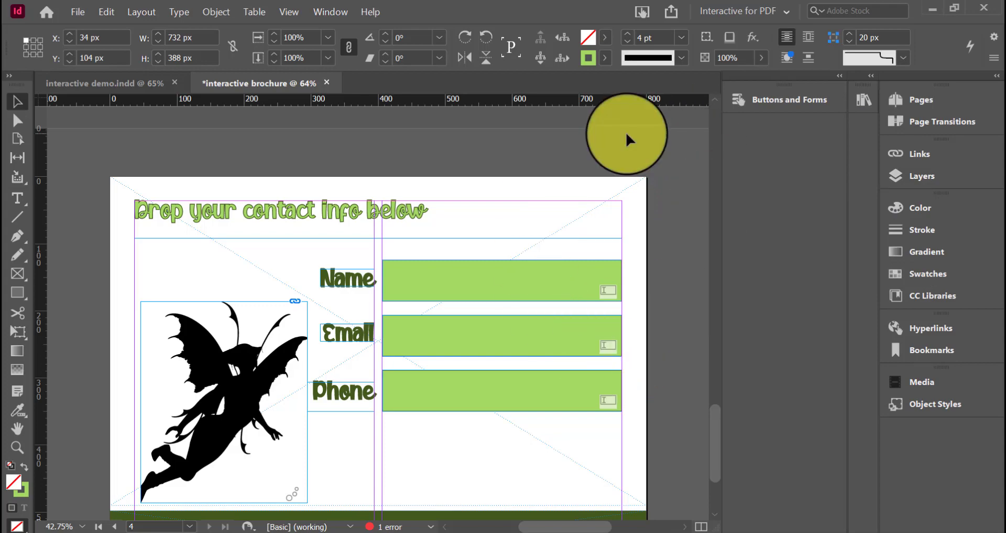
Step: Open the page transition settings and set the transition to Fade
scroll(626, 131, "up", 10)
scroll(699, 311, "up", 3)
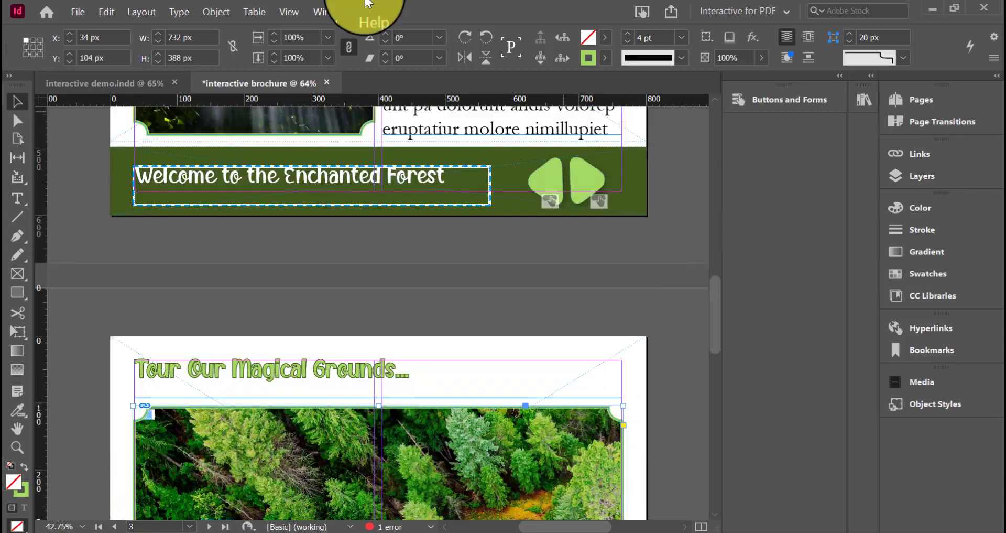
left_click(330, 12)
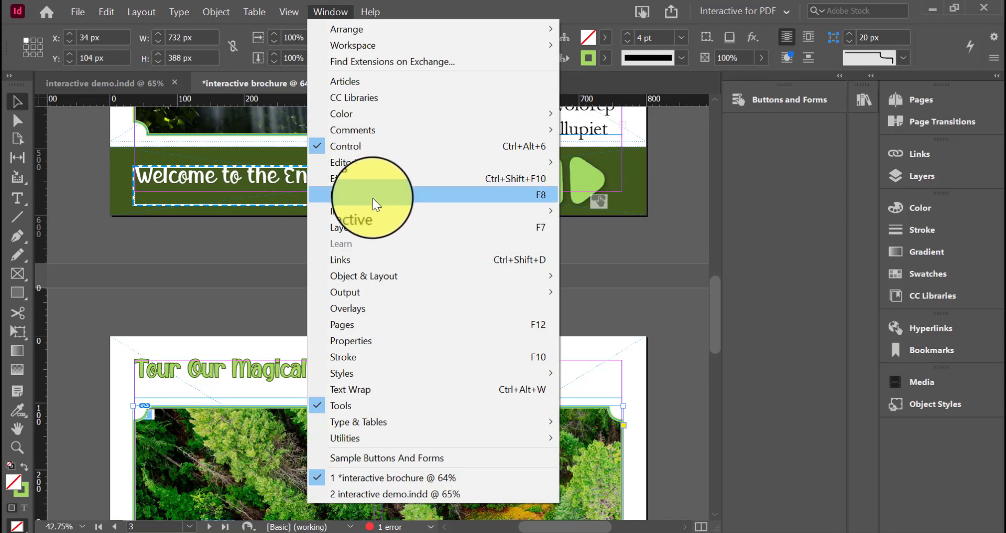
mouse_move(375, 211)
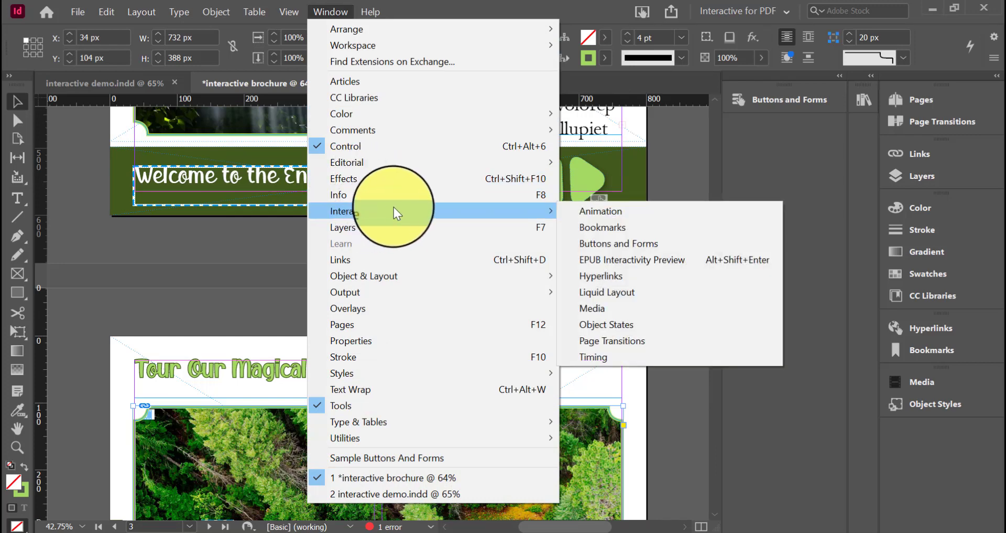
left_click(638, 342)
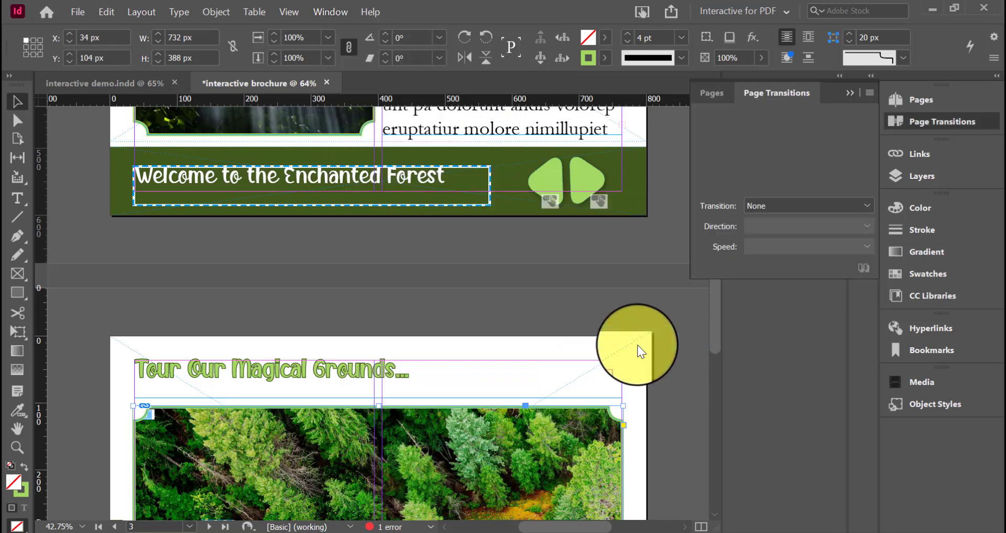
left_click(873, 206)
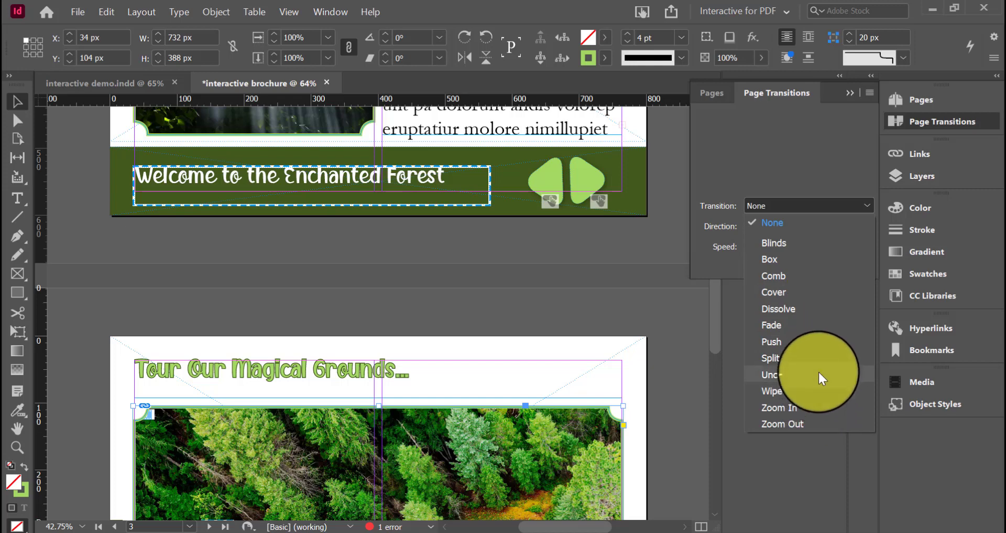
left_click(806, 324)
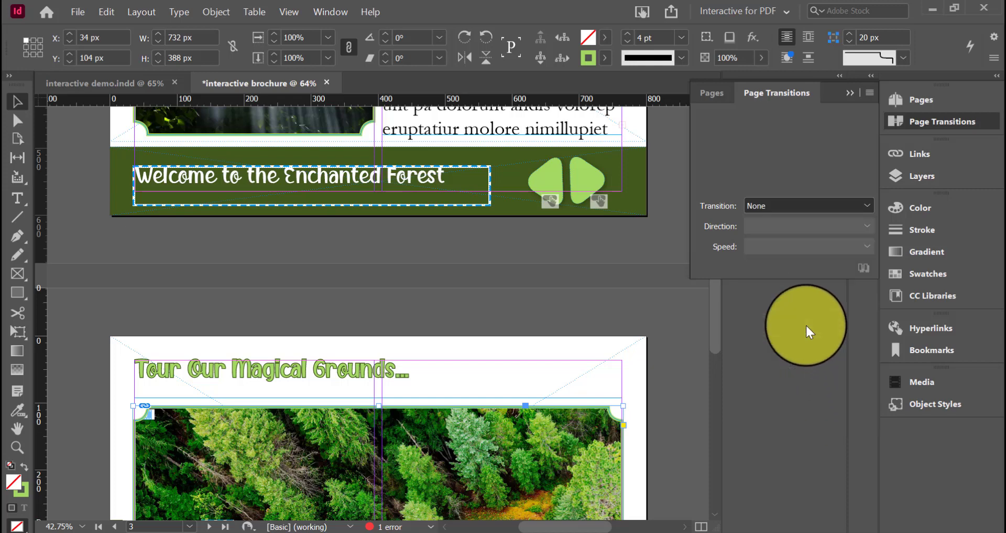
Step: Try out the Dissolve, Wipe, Zoom In, Push, Blinds and Cover page transitions
left_click(862, 206)
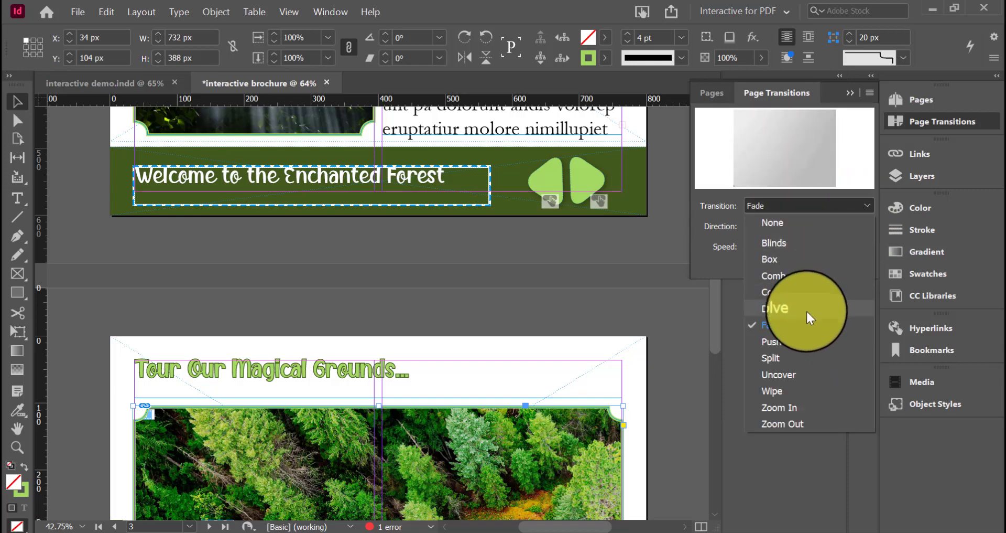
left_click(806, 310)
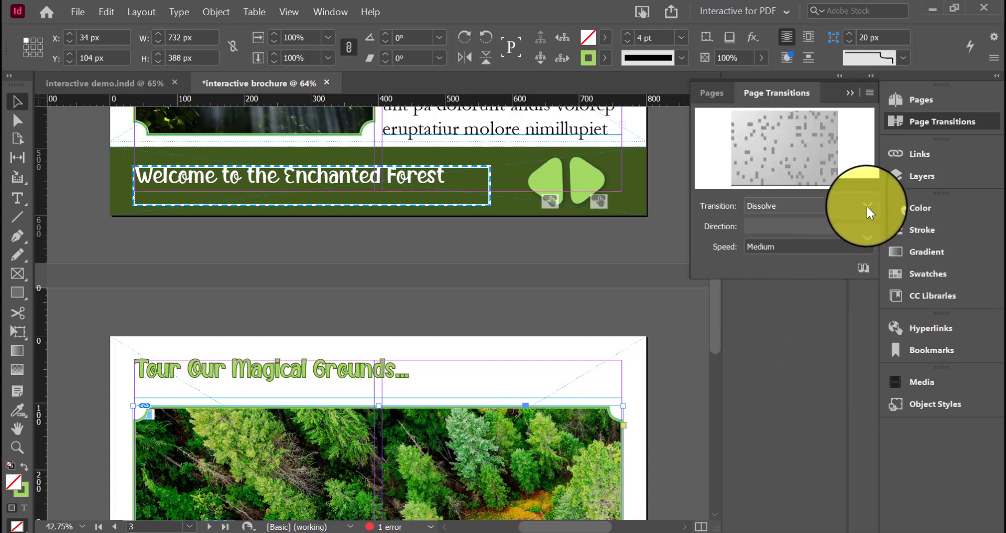
left_click(867, 208)
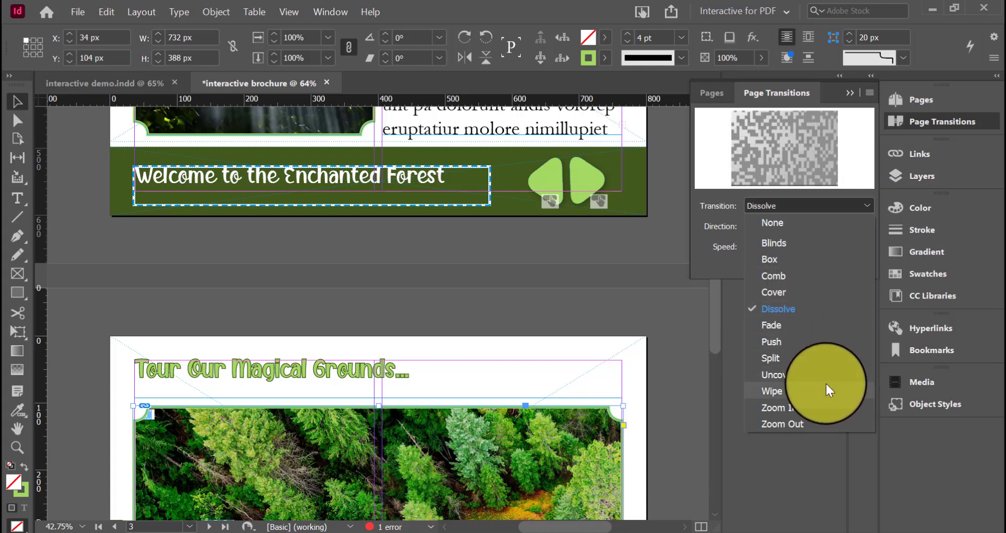
left_click(826, 382)
left_click(860, 208)
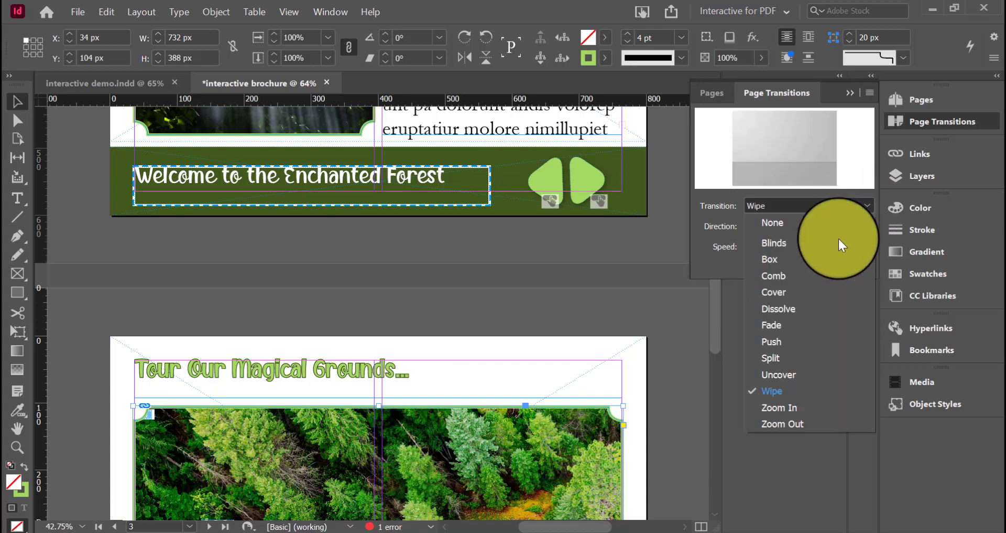
left_click(812, 408)
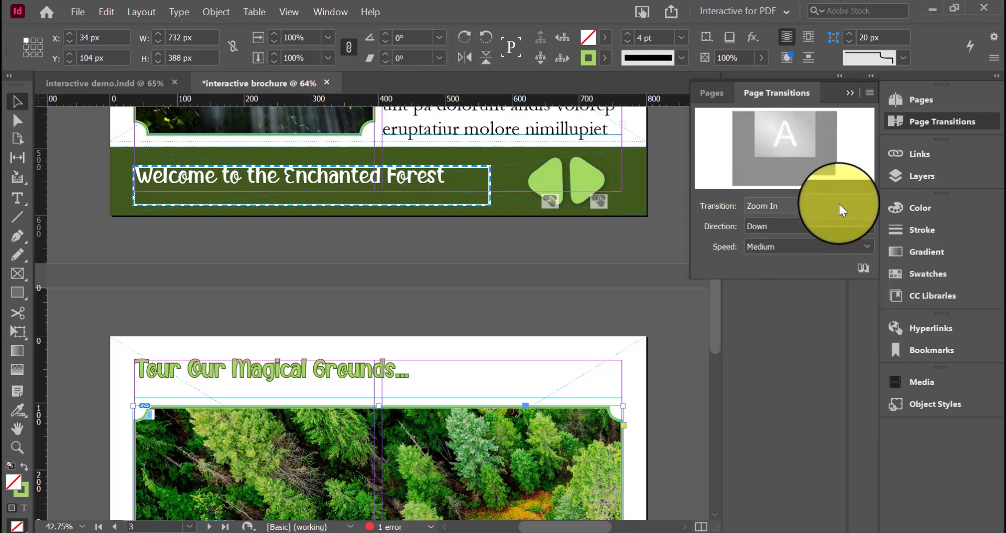
left_click(839, 205)
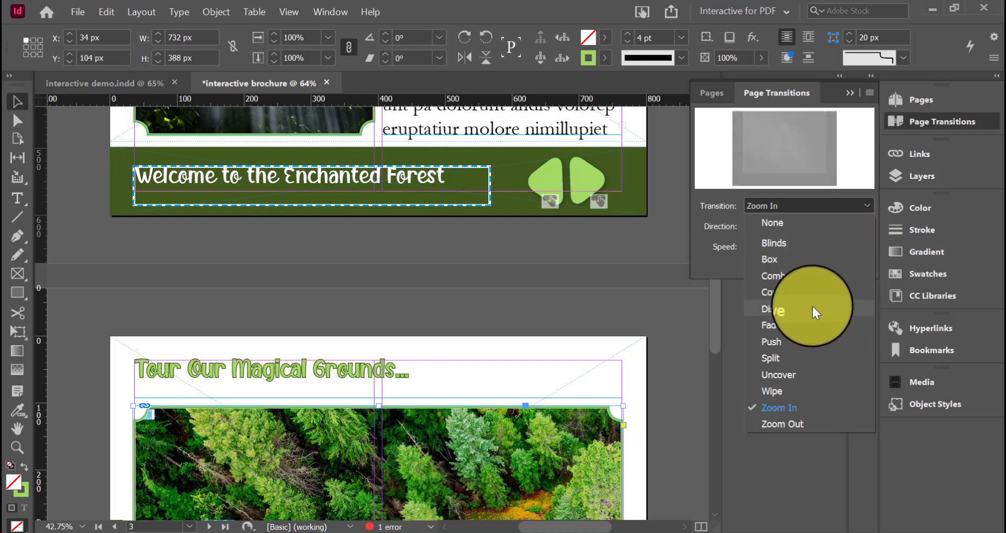
left_click(814, 335)
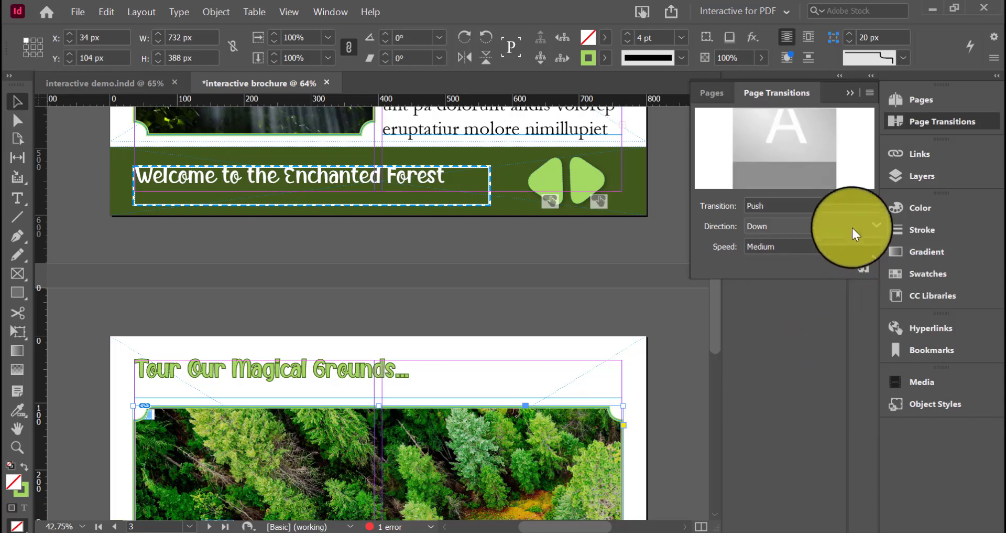
left_click(860, 203)
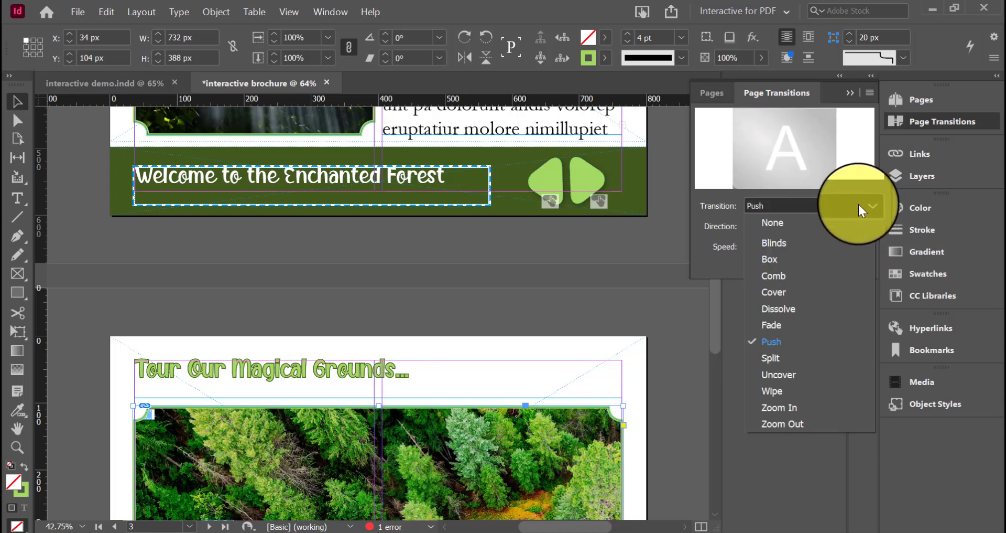
left_click(826, 244)
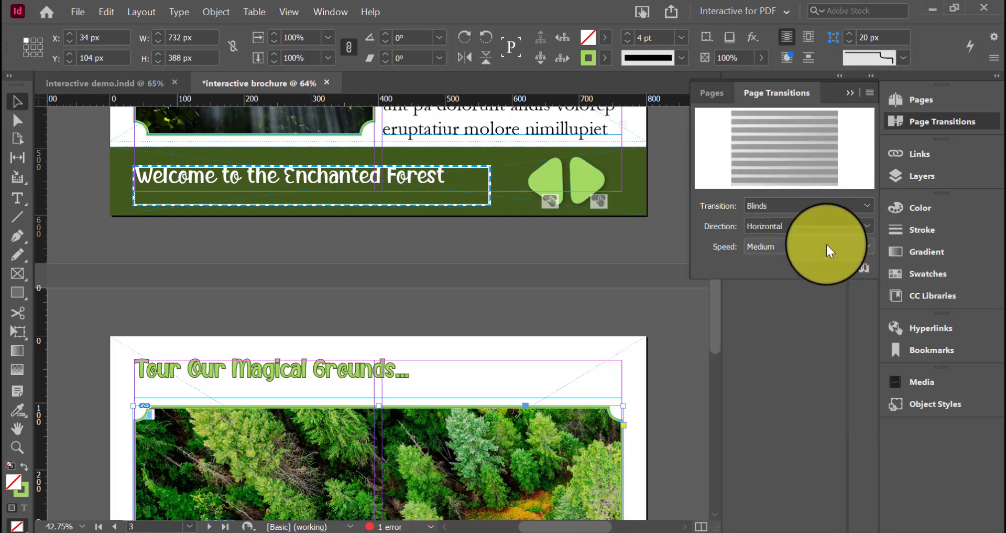
left_click(833, 205)
left_click(813, 291)
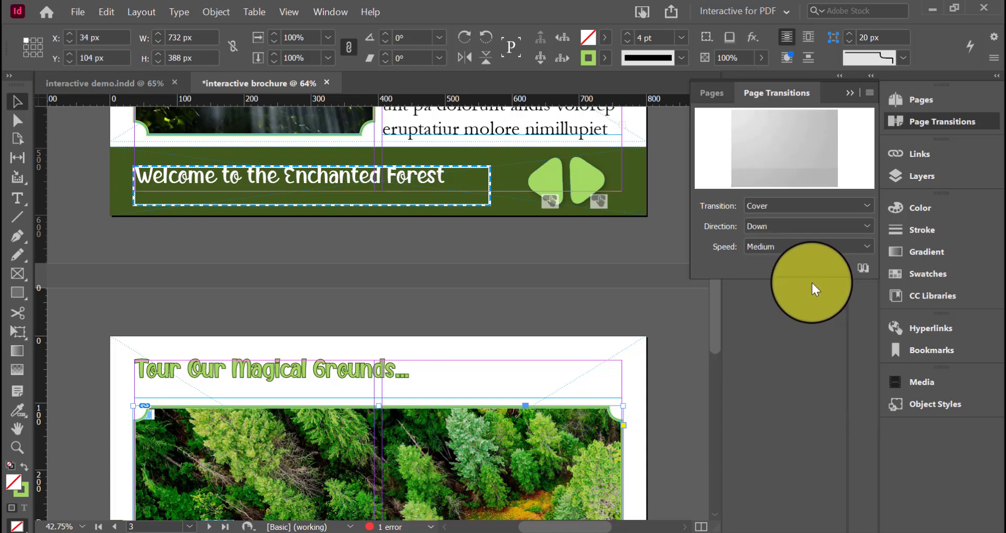
Step: Set the page transition to Fade with Slow speed
left_click(834, 204)
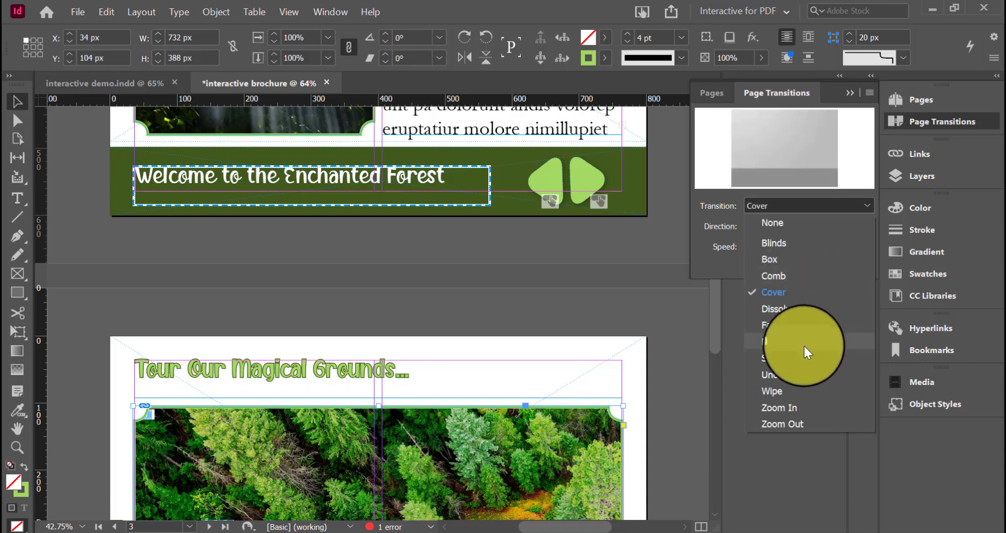
left_click(806, 325)
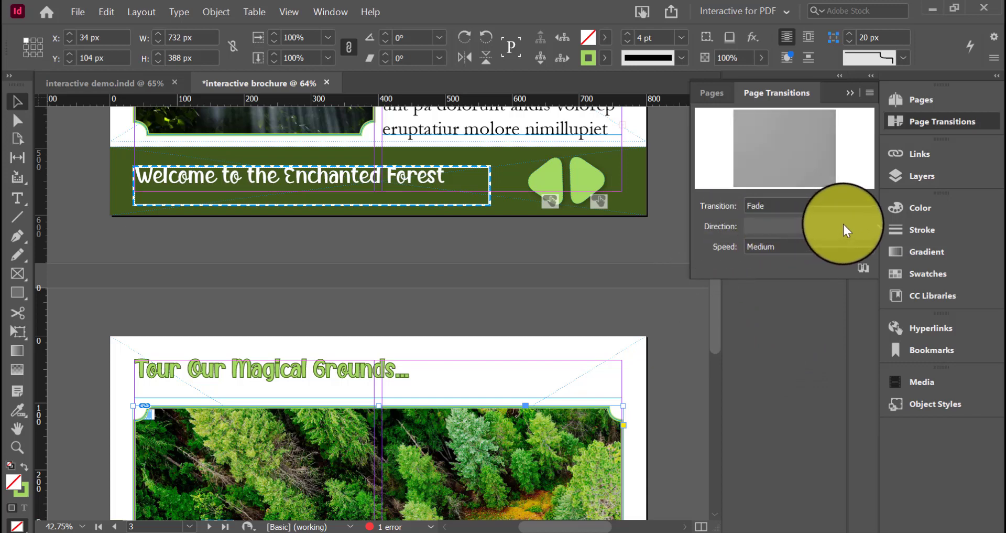
left_click(785, 248)
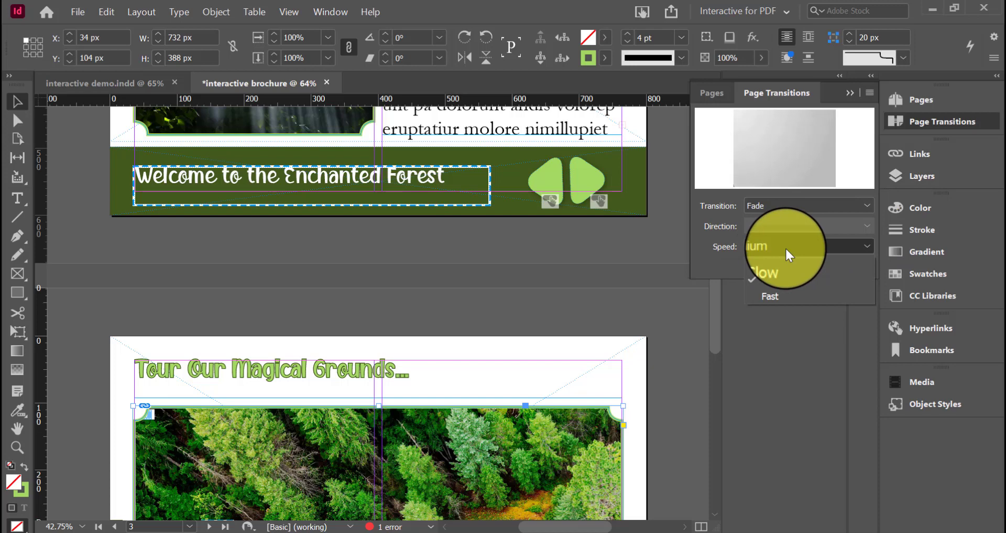
left_click(785, 257)
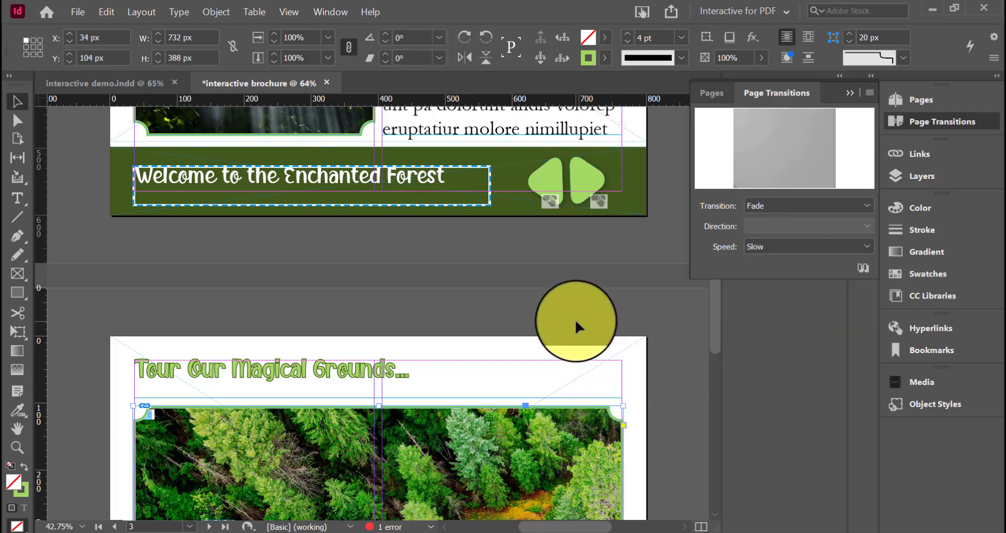
Step: Play the Tour Our Magical Grounds page in the EPUB Interactivity Preview
left_click(326, 14)
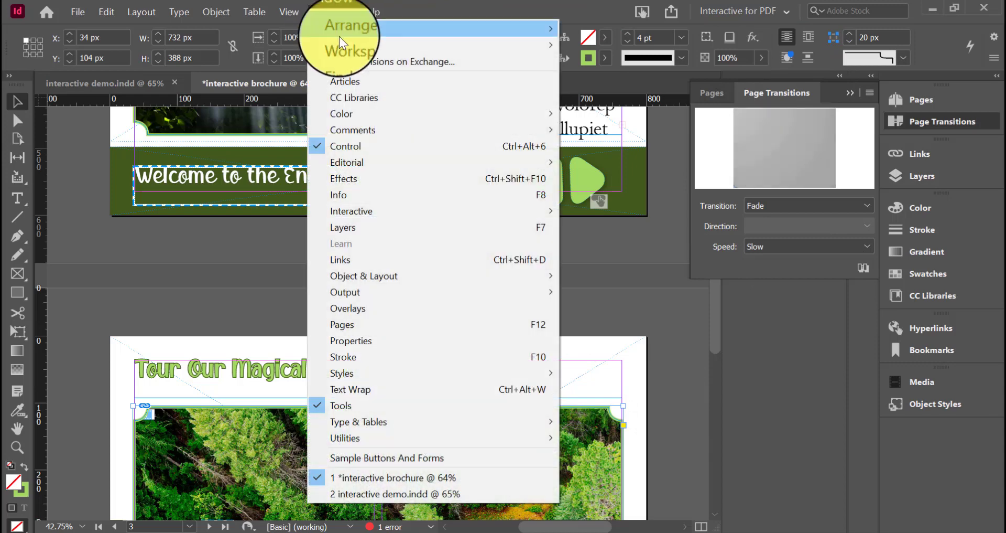
mouse_move(392, 212)
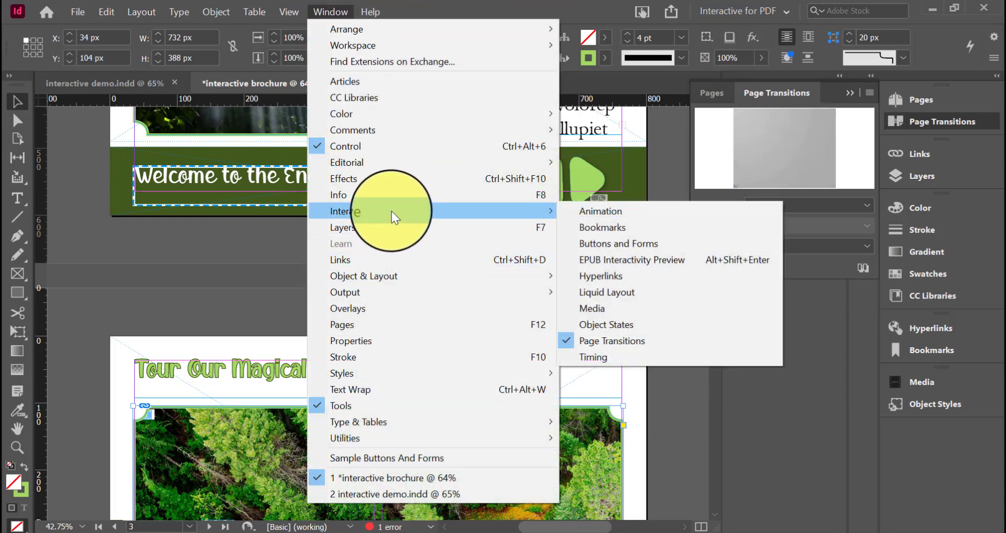
left_click(629, 260)
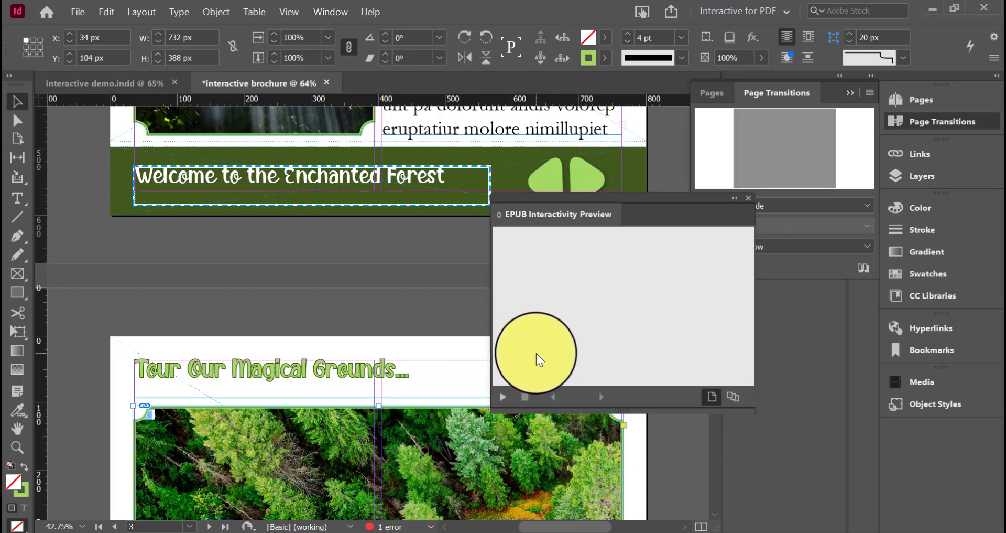
left_click(507, 399)
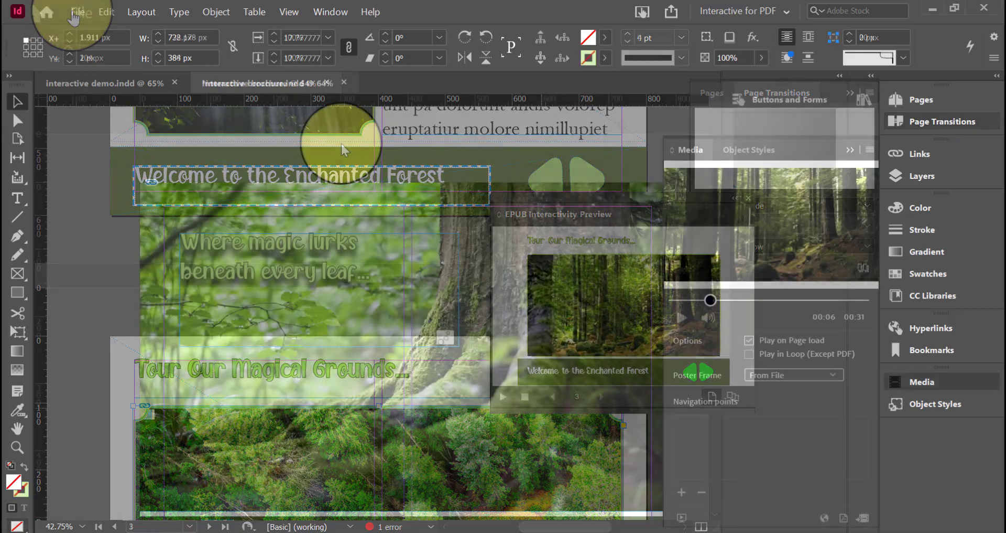
Step: Start exporting the brochure to the Desktop as Adobe PDF (Interactive) with the file name FINAL DRAFT, continuing past the media playback notice
scroll(420, 231, "down", 2)
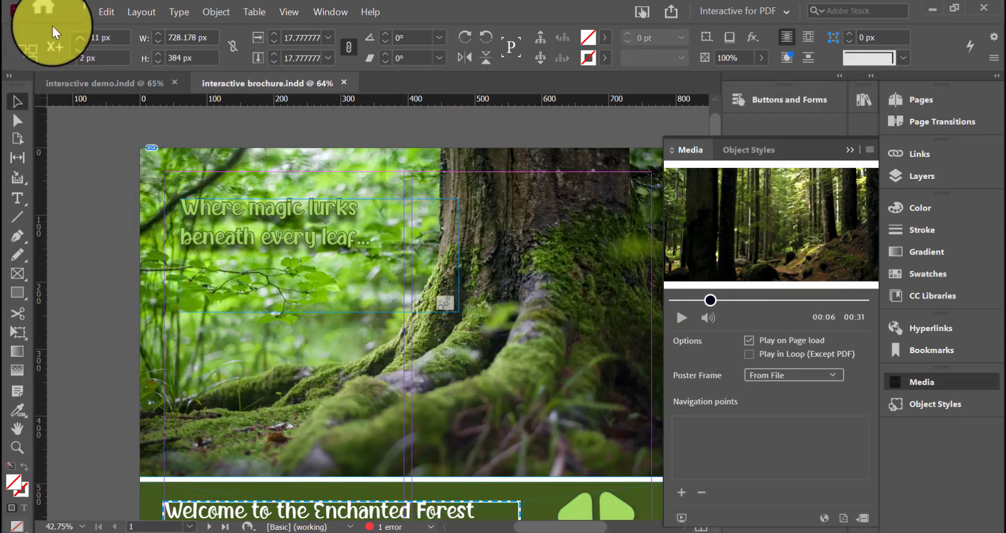
left_click(77, 13)
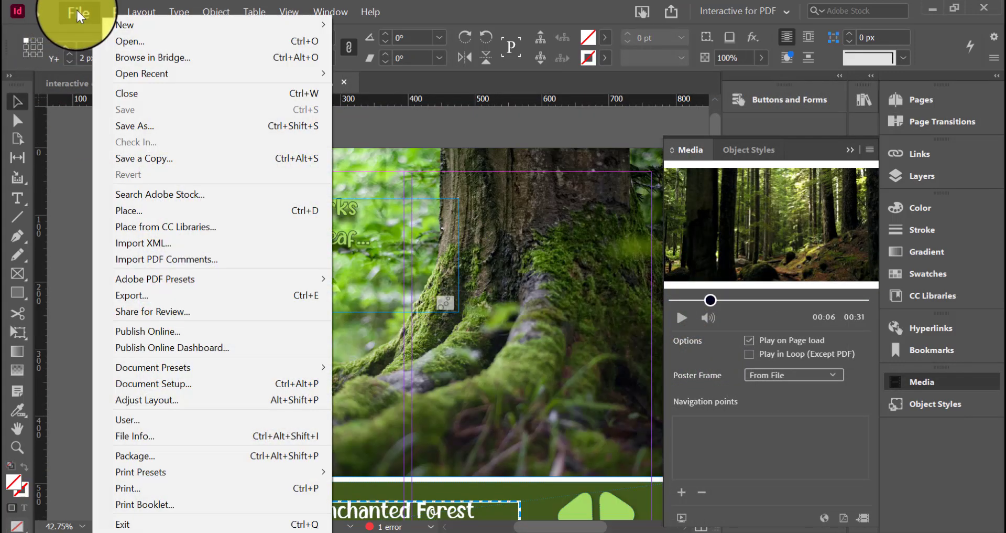
left_click(196, 295)
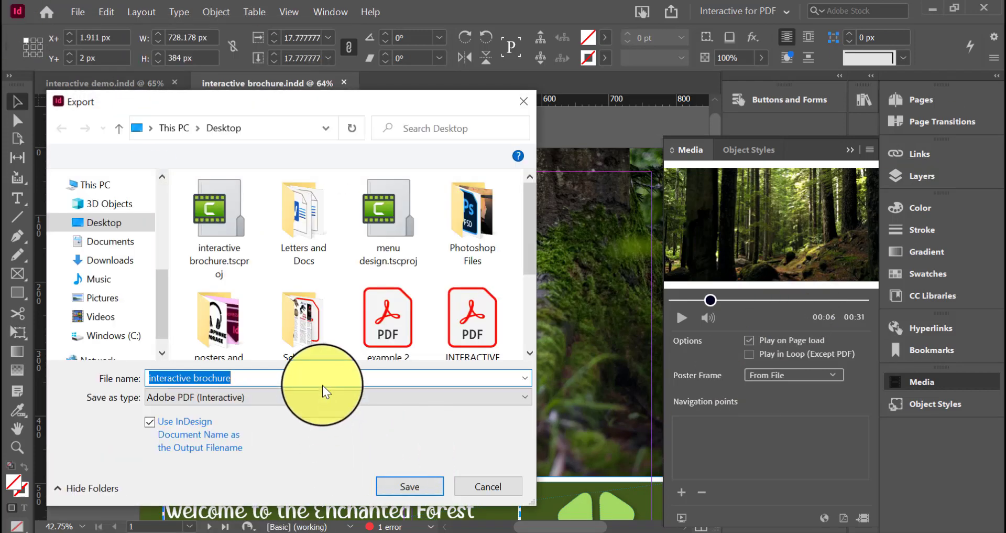
left_click(330, 375)
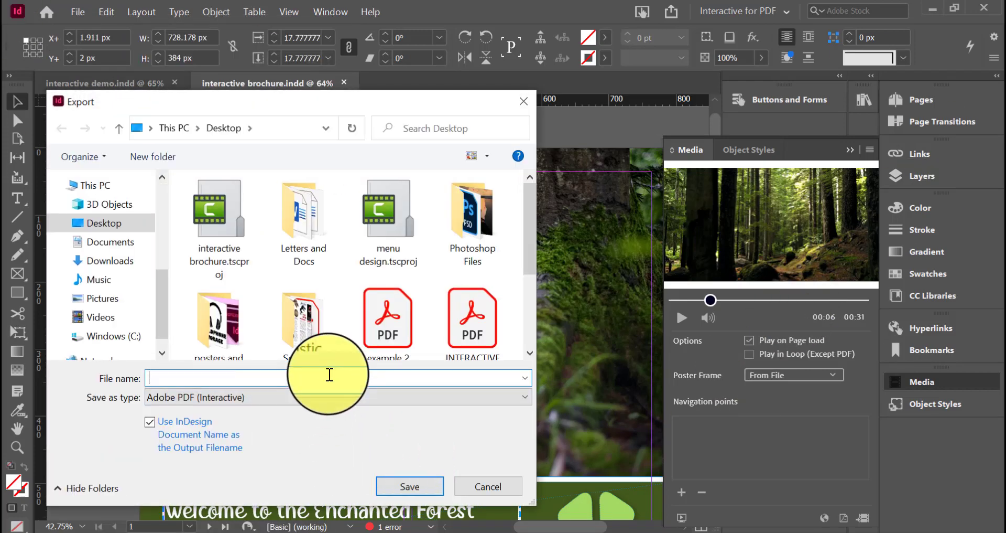
left_click(310, 401)
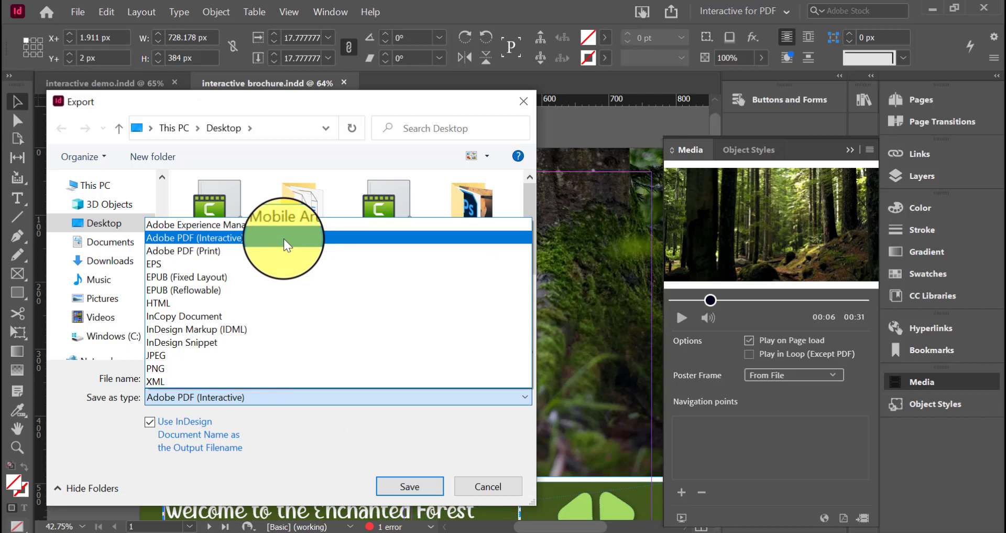
left_click(284, 238)
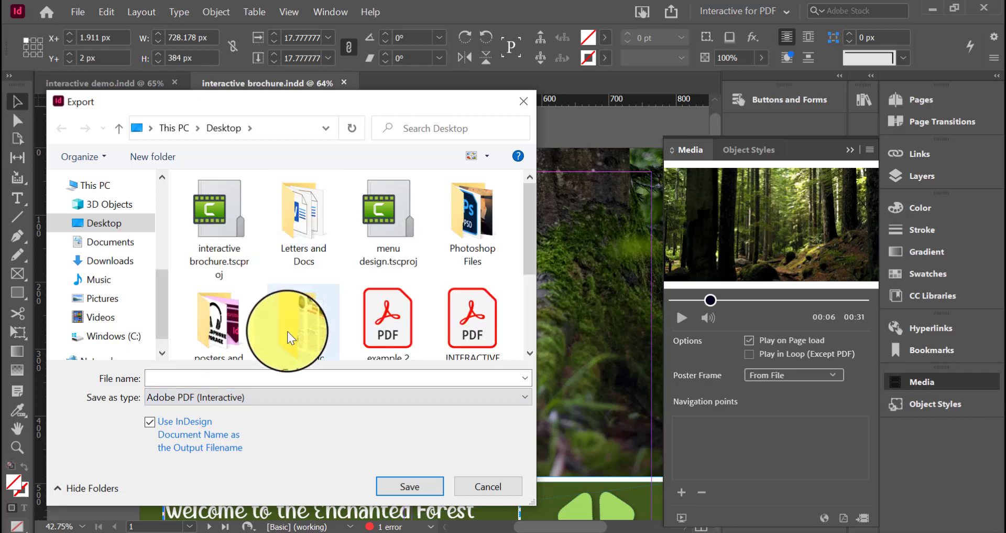
left_click(285, 378)
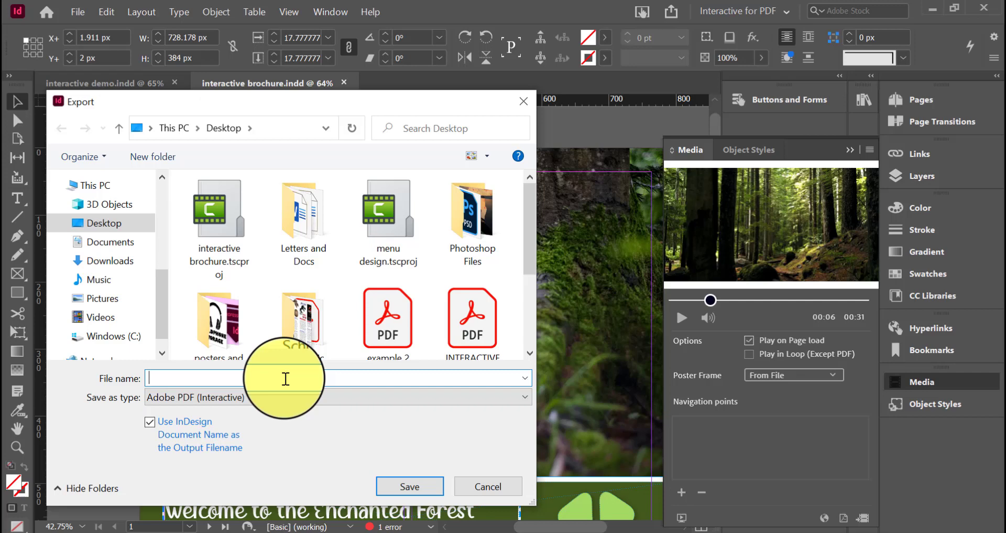
type("FINAL DRAFT")
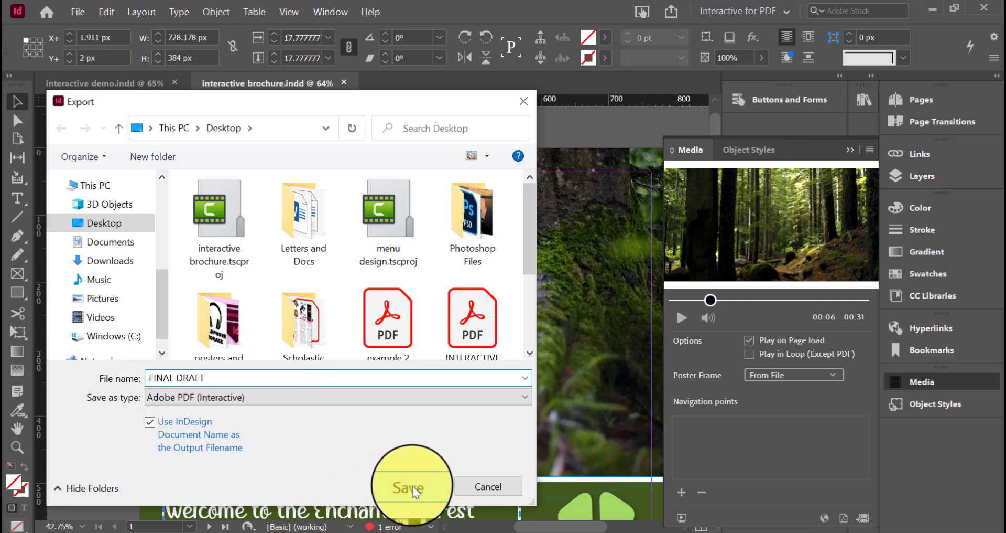
left_click(413, 486)
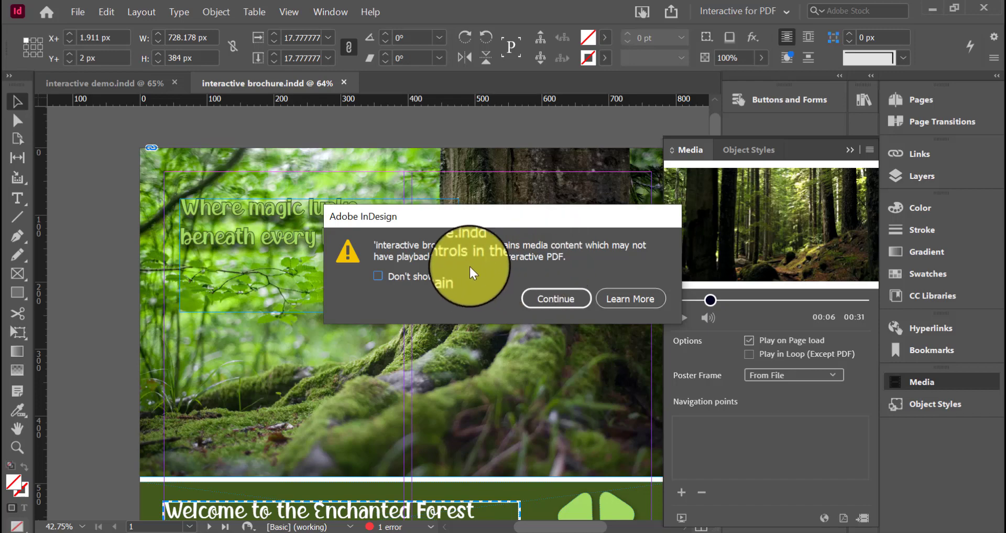
left_click(542, 300)
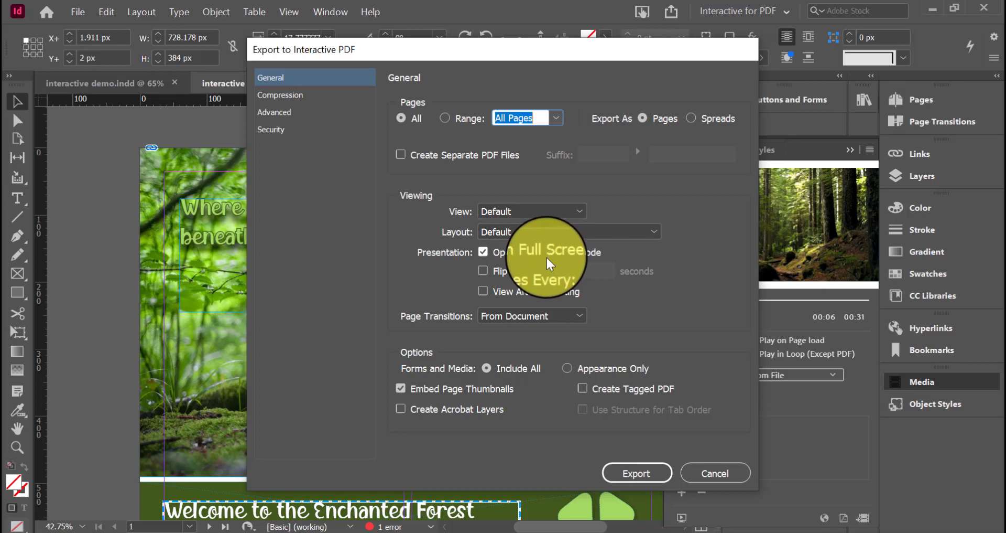
Step: Keep the page transitions at From Document and generate the interactive PDF of all pages despite the overset text
left_click(494, 320)
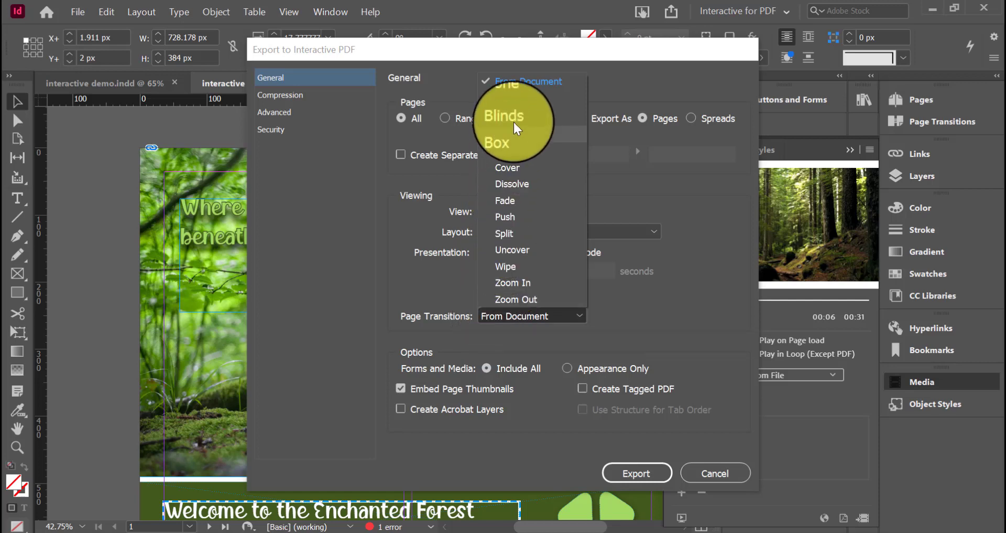
left_click(545, 316)
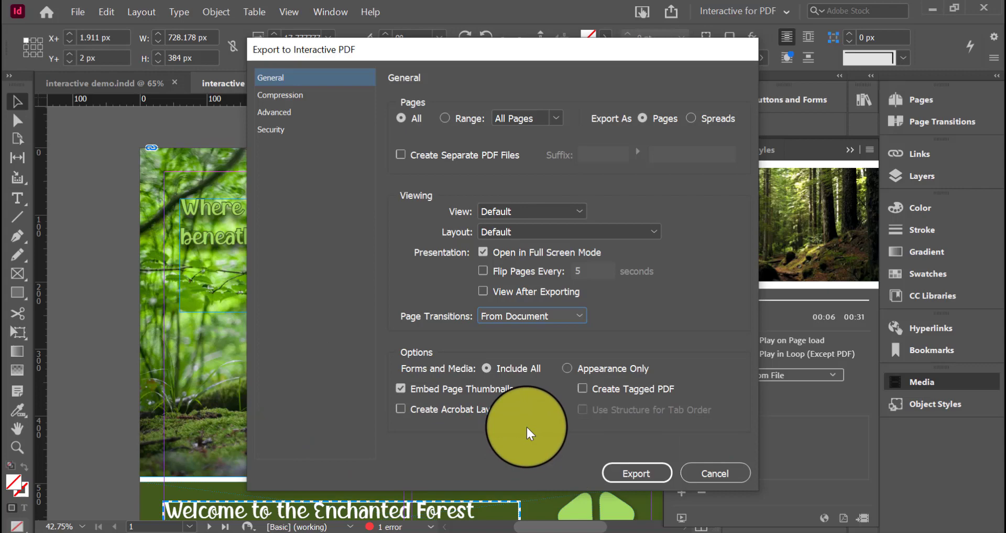
left_click(645, 473)
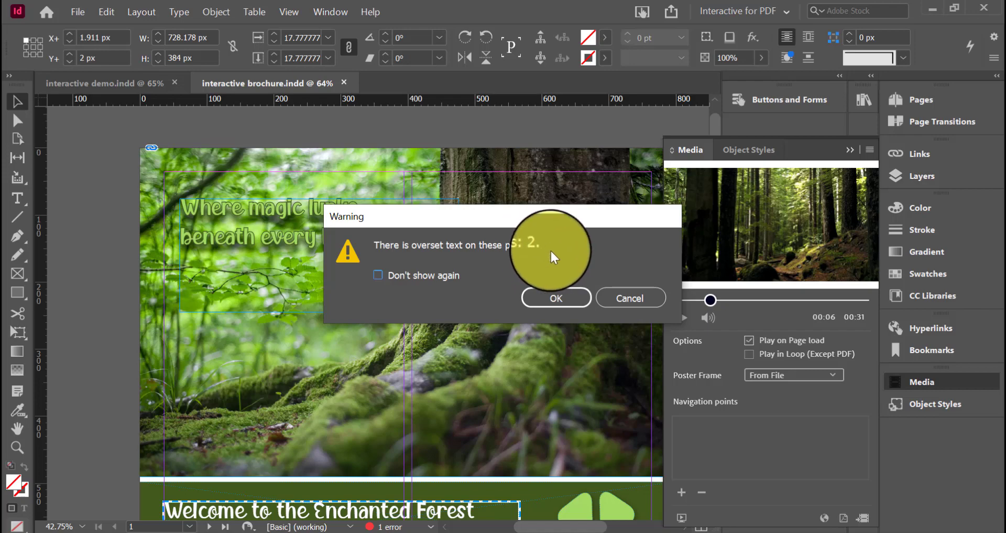
left_click(557, 297)
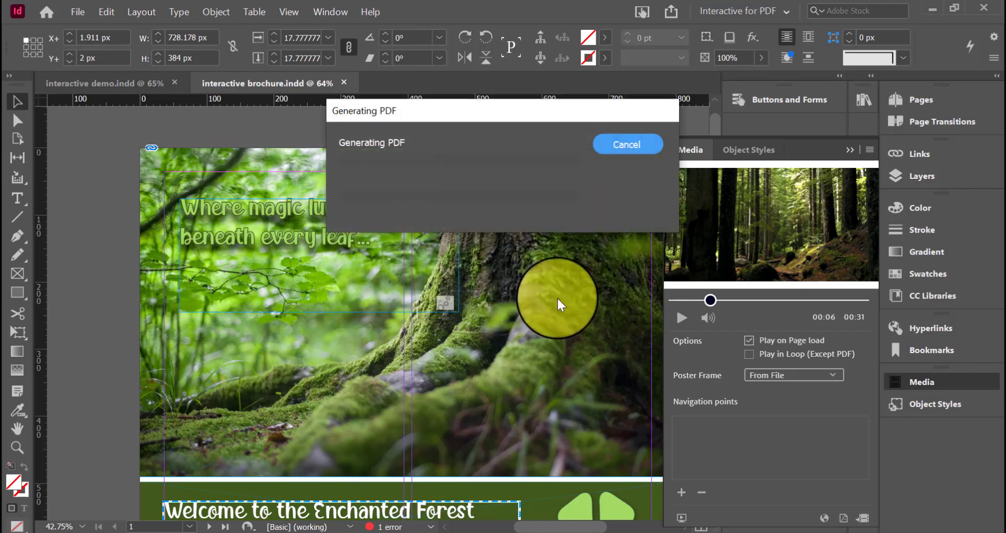